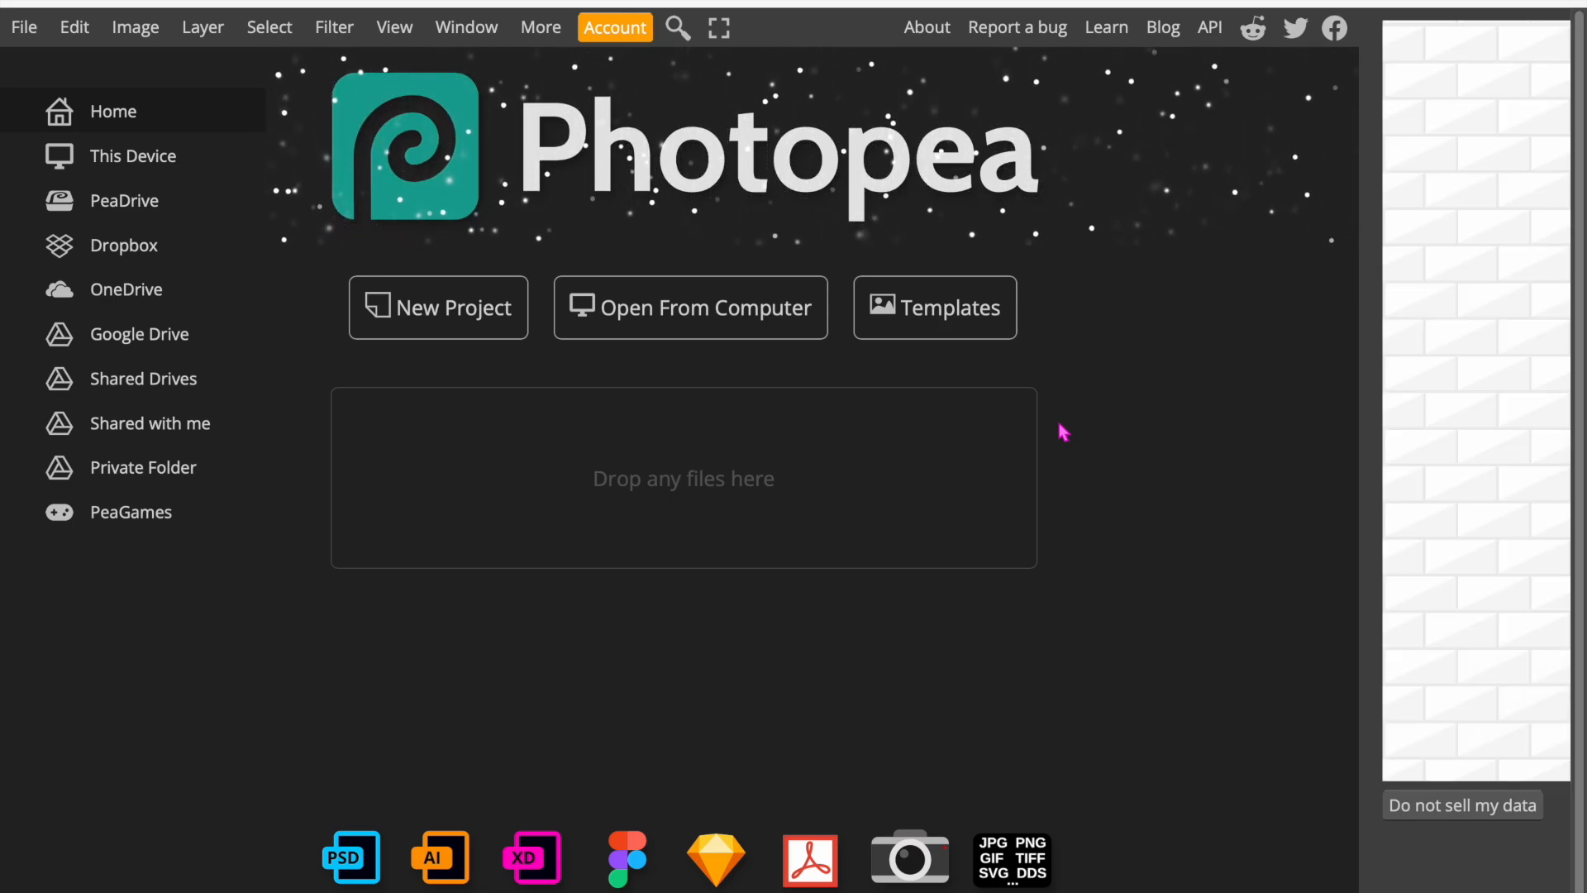
Open untitled.png, the reindeer character image, from the GFX overlays folder on the Desktop.
click(980, 346)
click(750, 315)
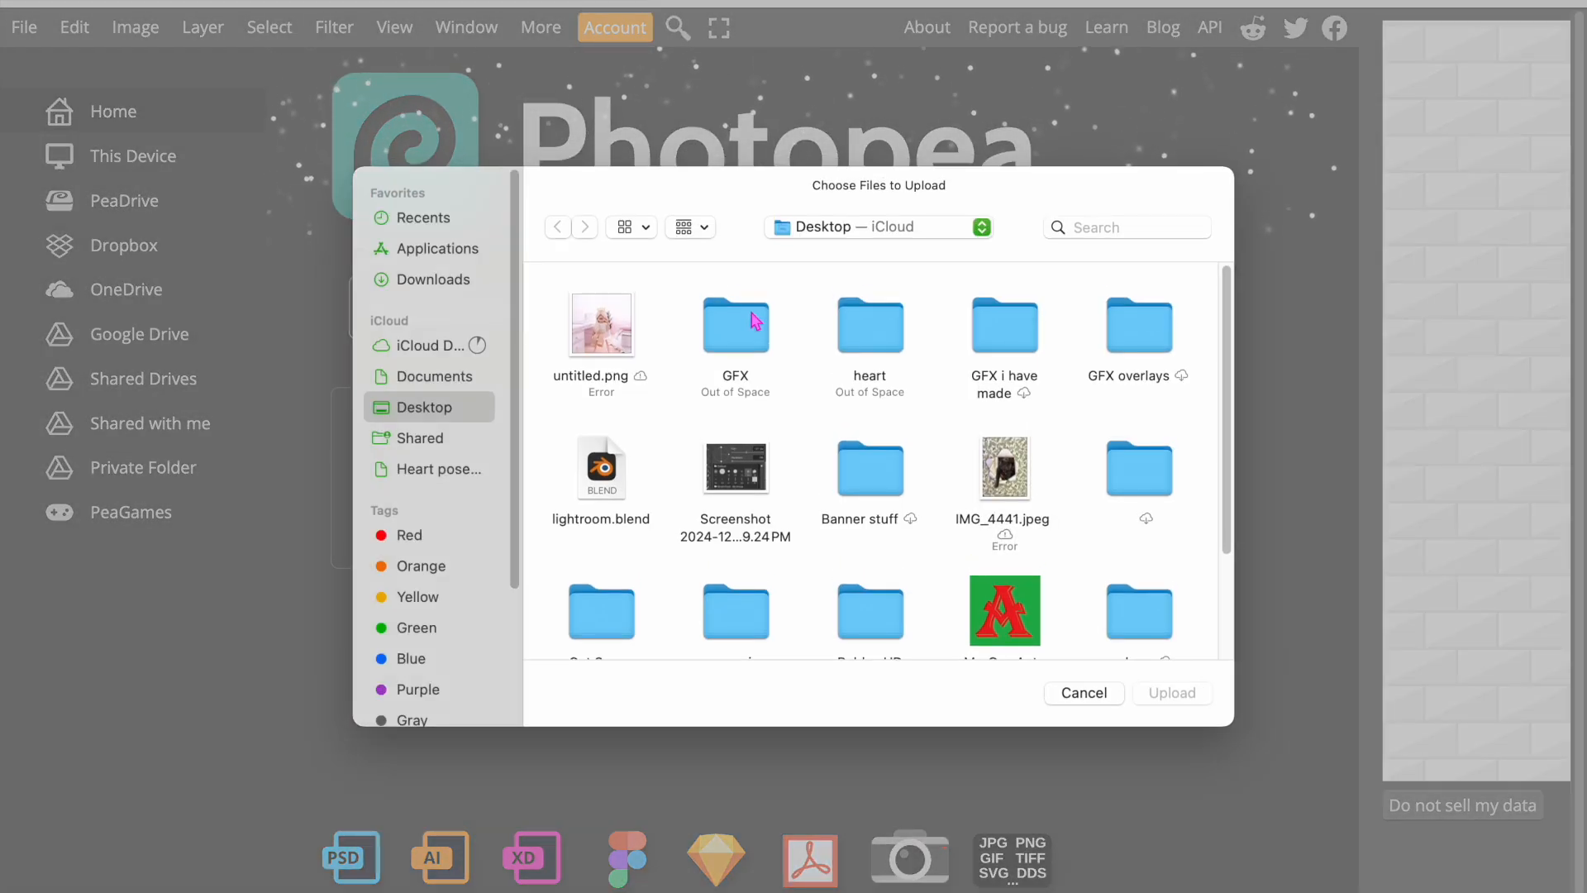
scroll(755, 321, down, 5)
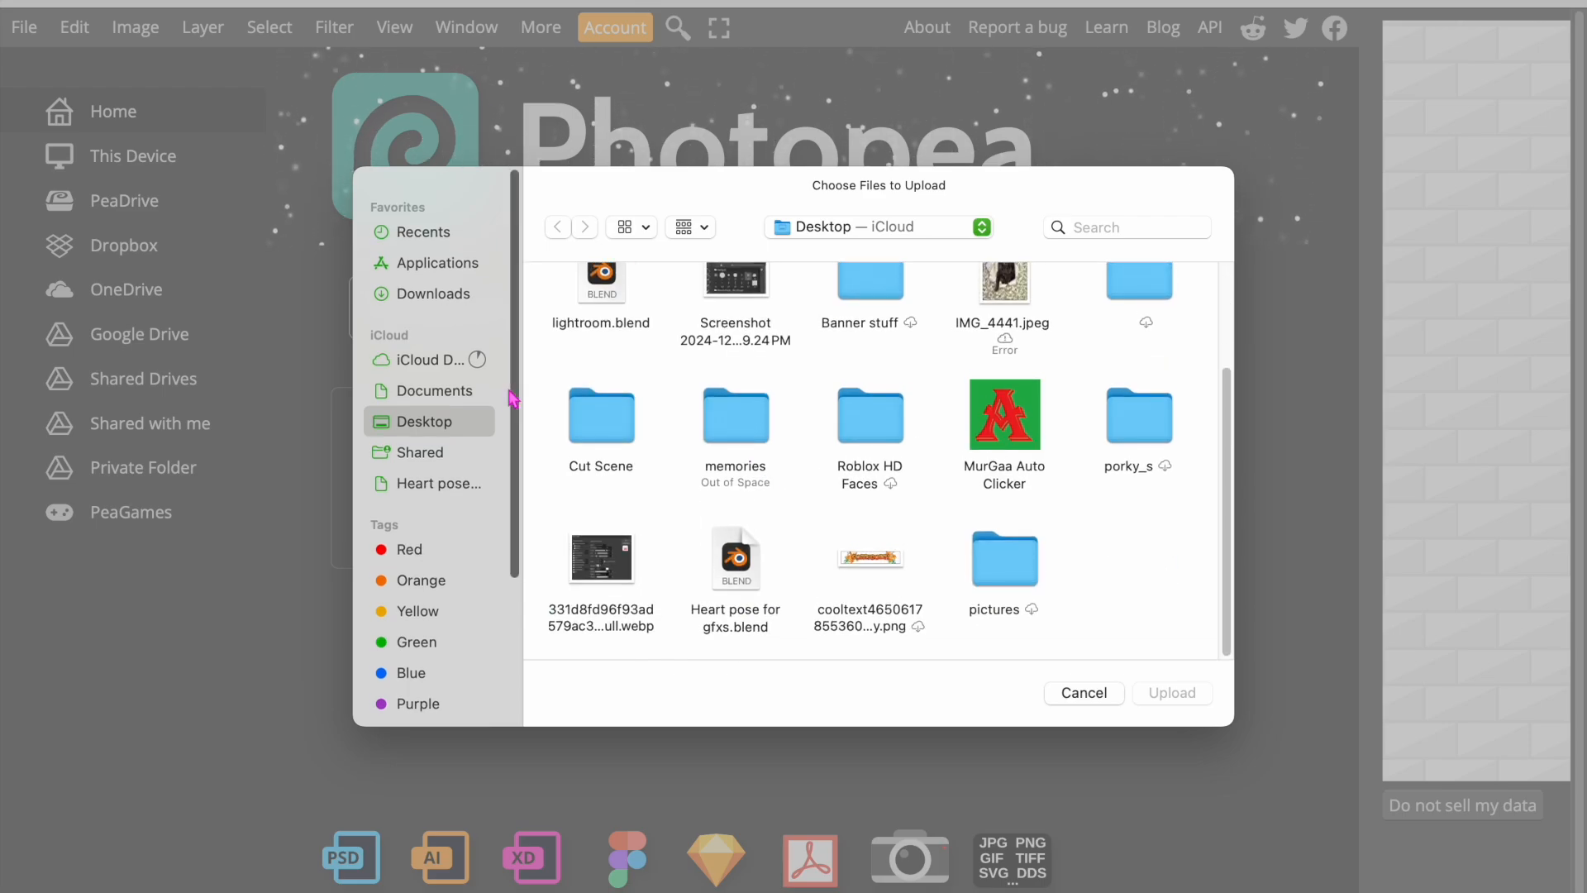
scroll(682, 445, up, 3)
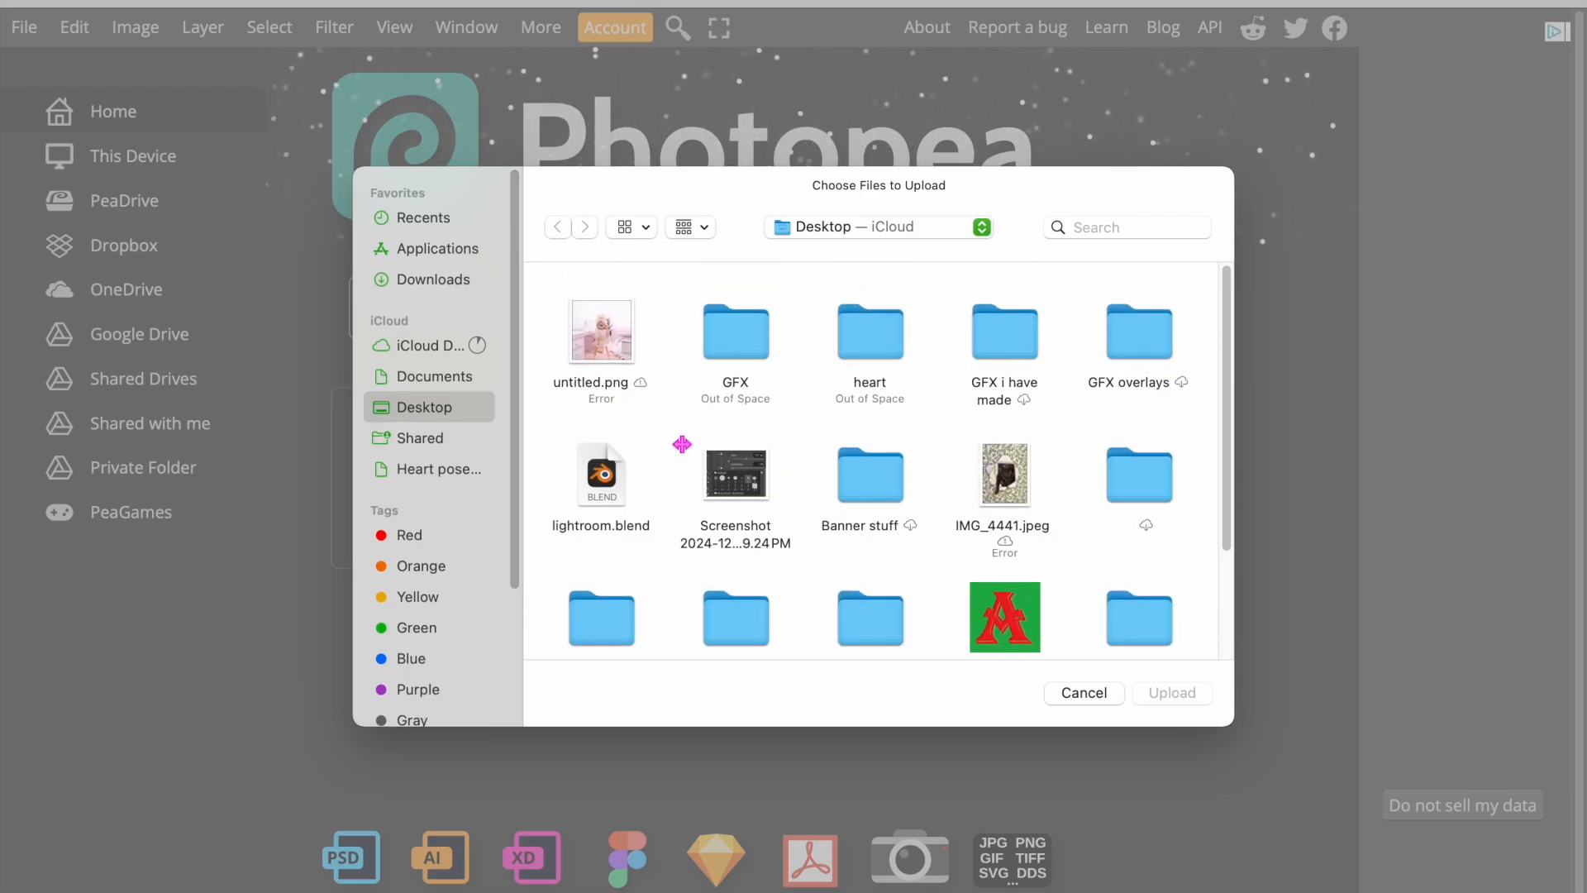
scroll(682, 445, down, 1)
double_click(1157, 346)
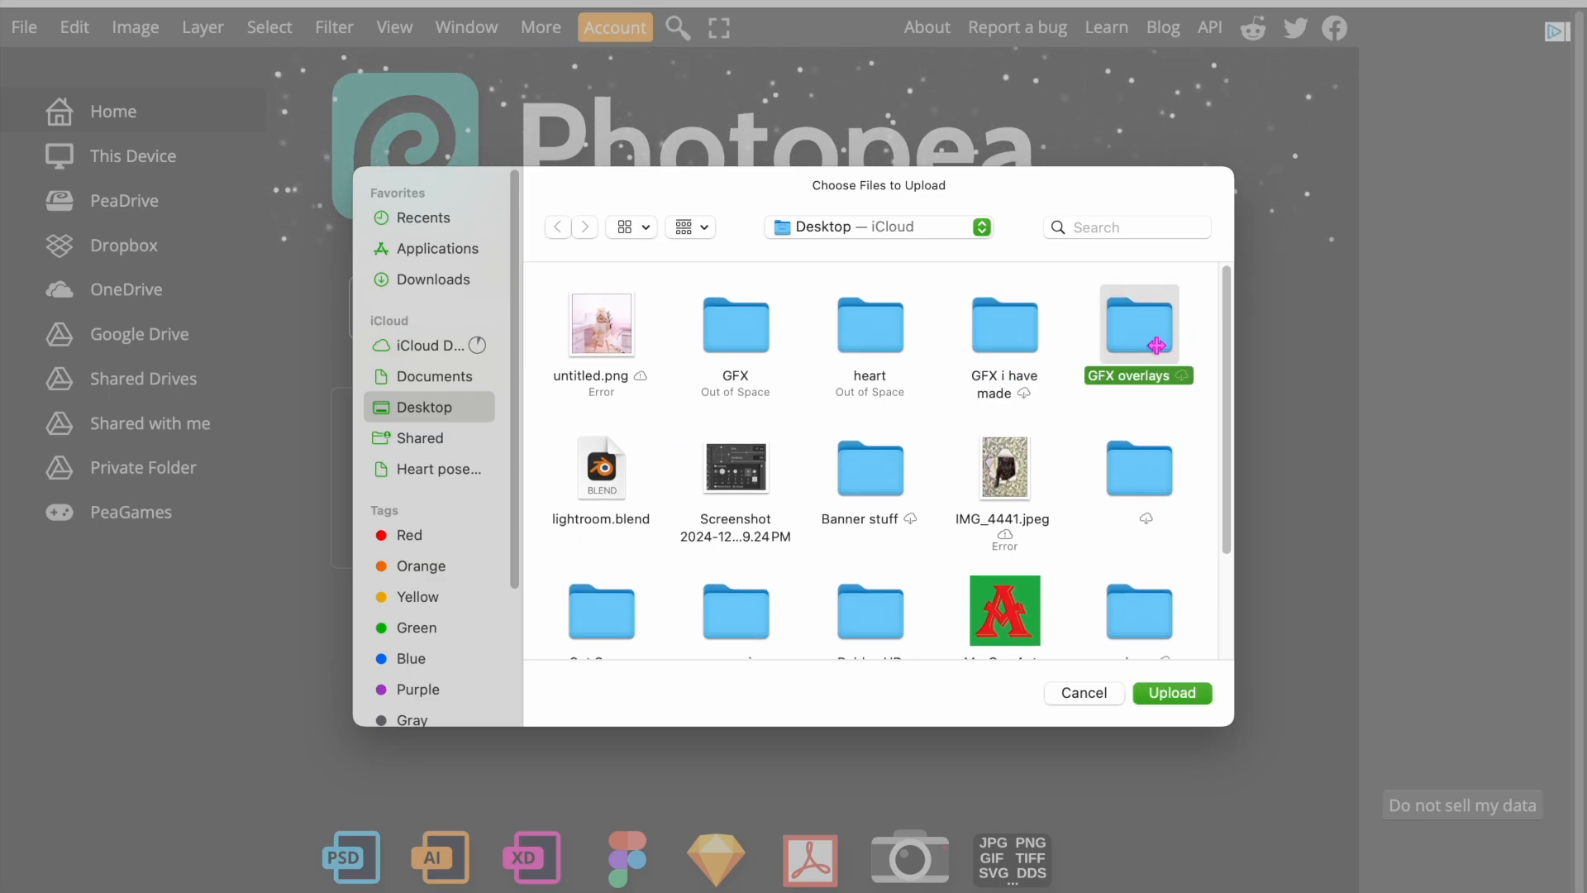
scroll(1062, 481, down, 3)
scroll(1149, 475, down, 5)
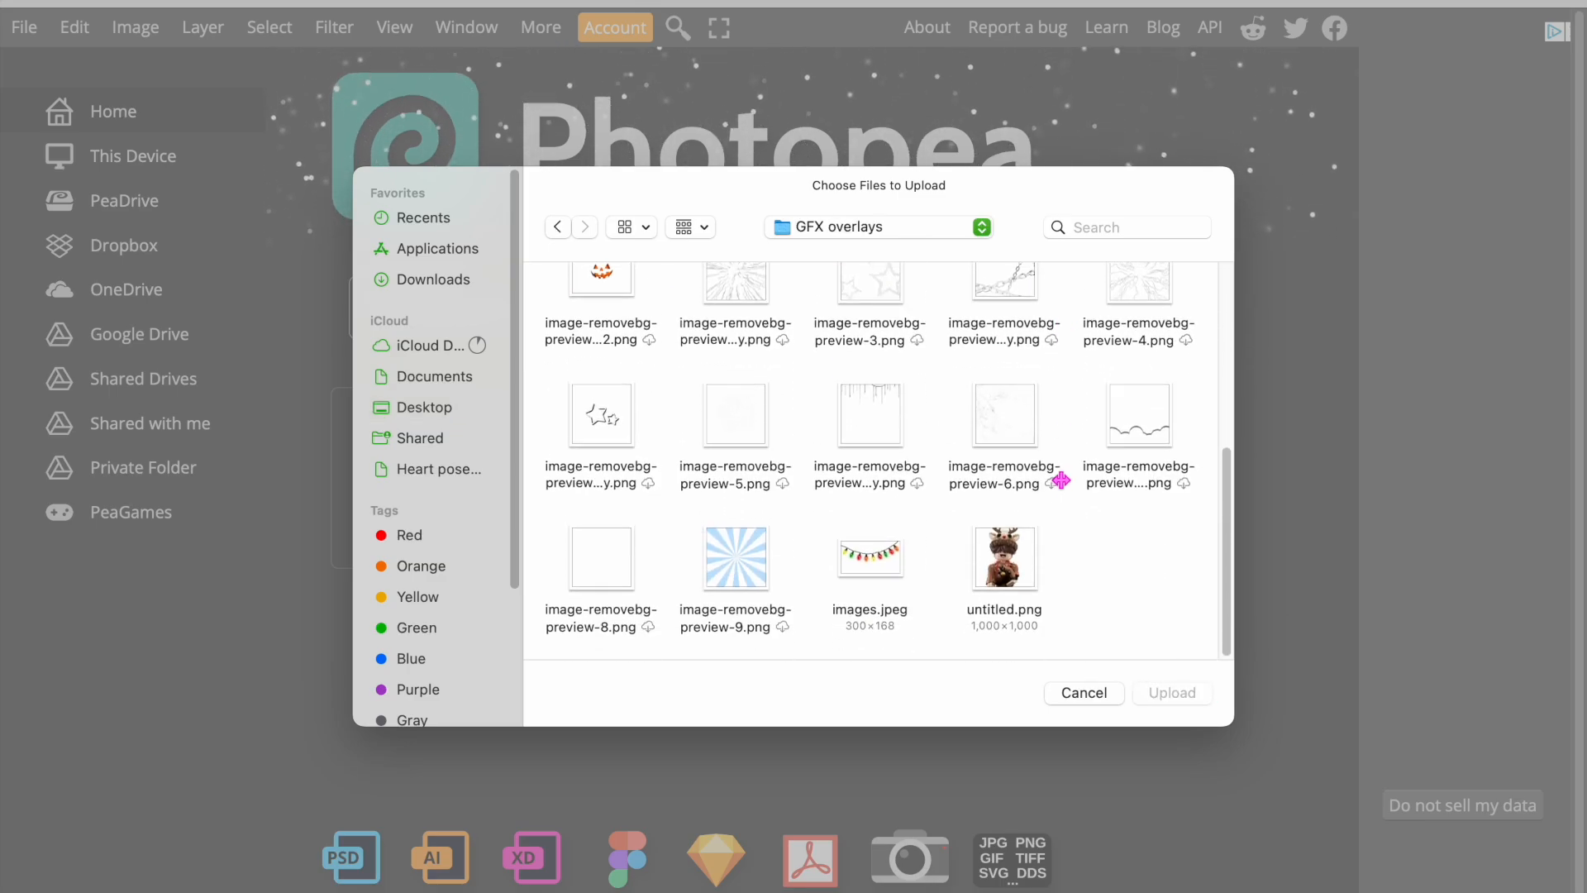
click(1029, 544)
click(1162, 691)
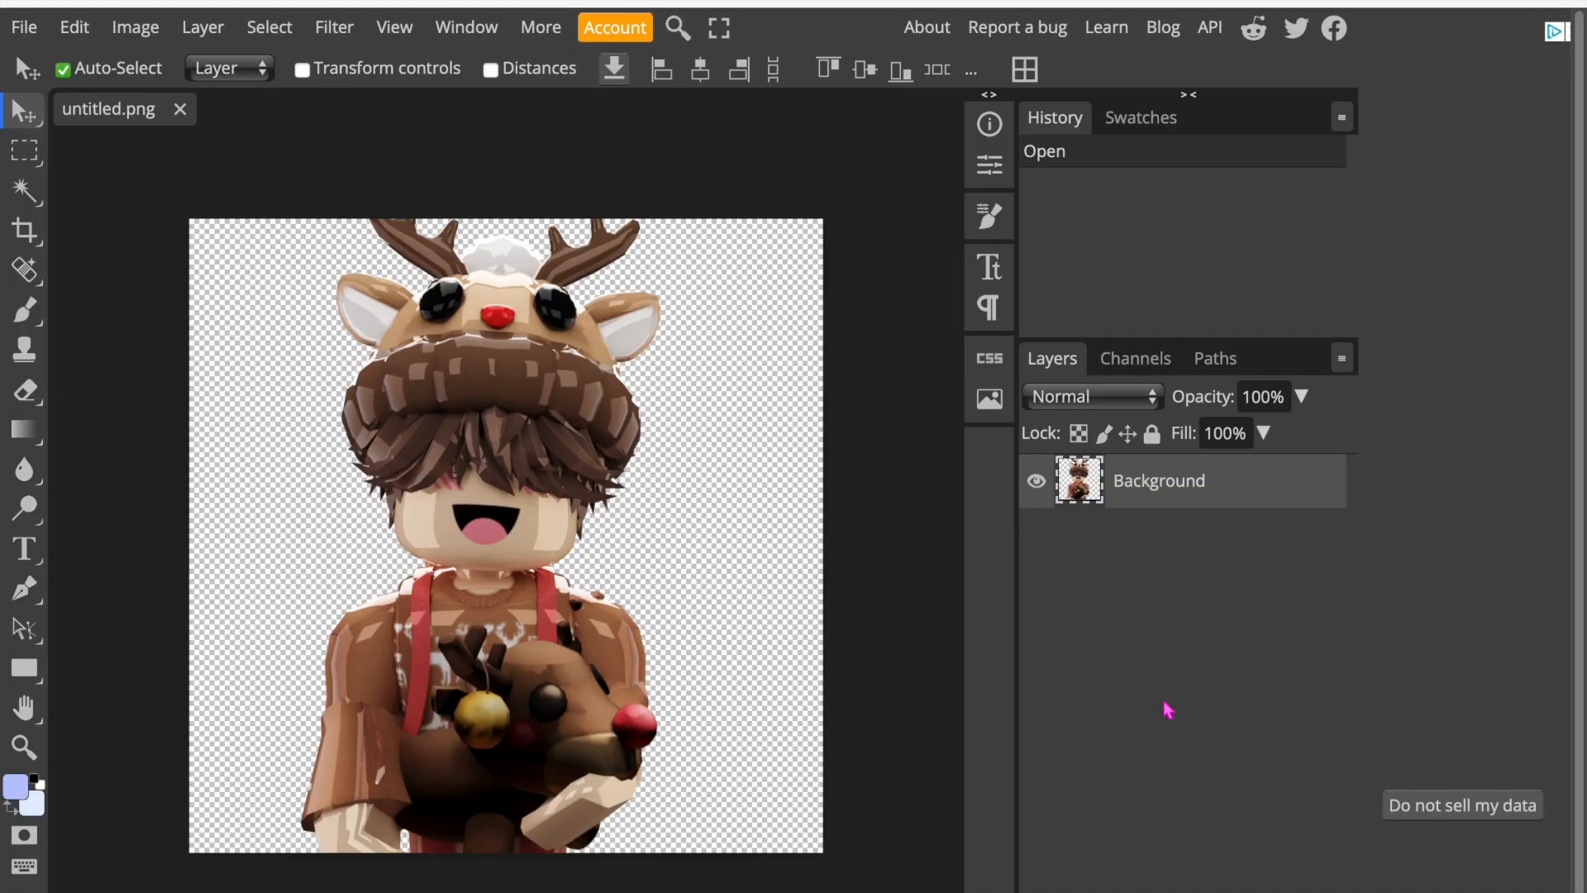
key(ctrl+alt+t)
mouse_move(661, 426)
mouse_down()
mouse_move(761, 422)
mouse_move(642, 402)
mouse_up()
drag(865, 284, 838, 254)
click(1077, 69)
Free Transform the character image, enlarging it to about 105% and shifting it slightly upward.
click(75, 29)
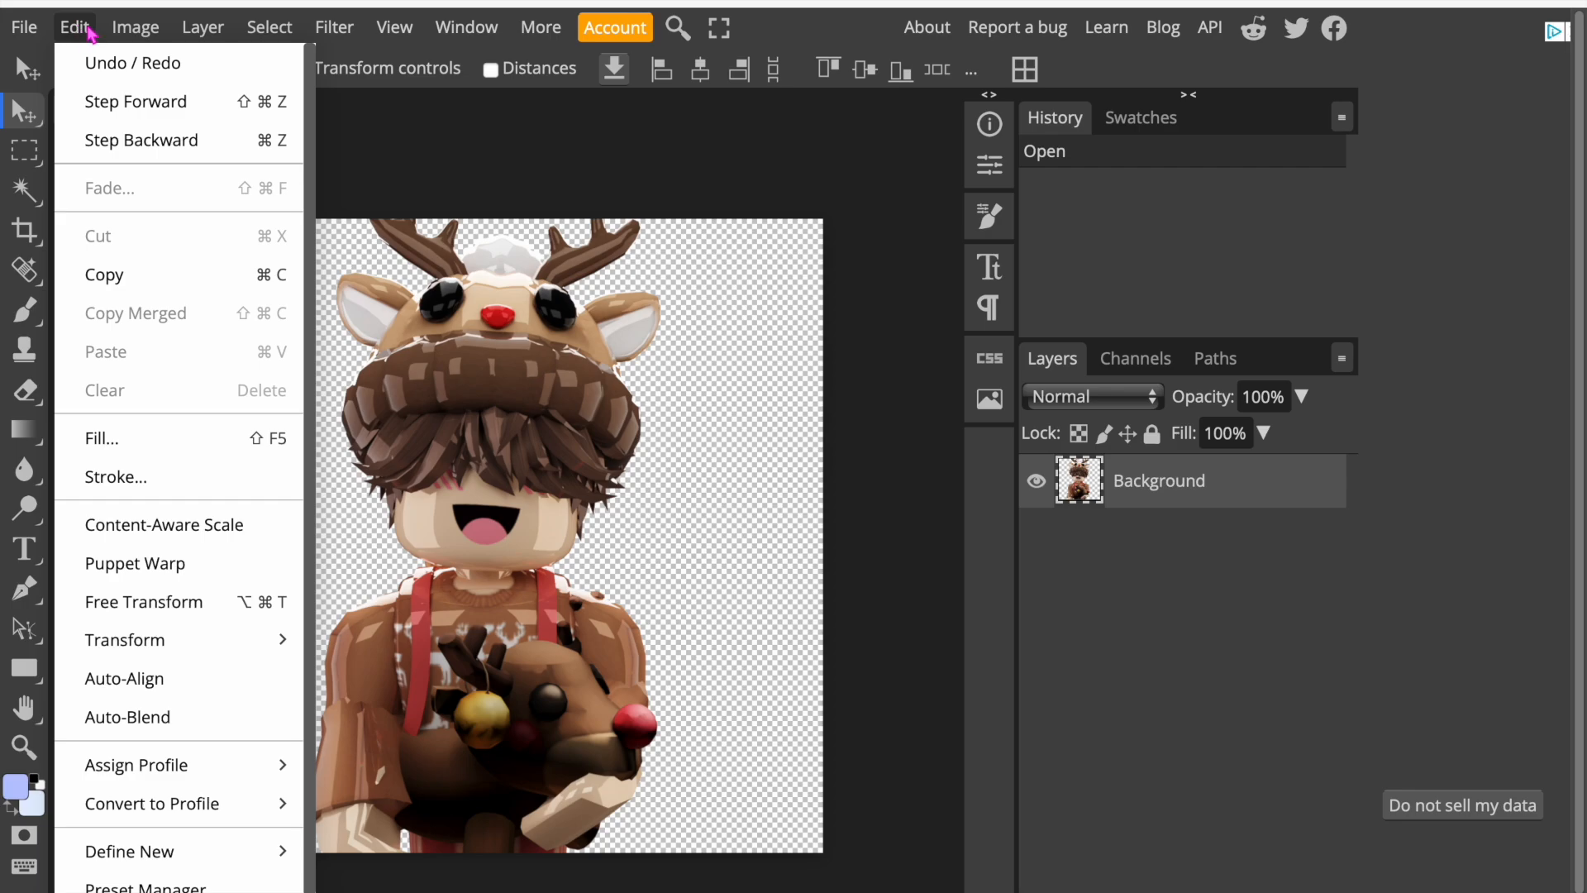
click(140, 601)
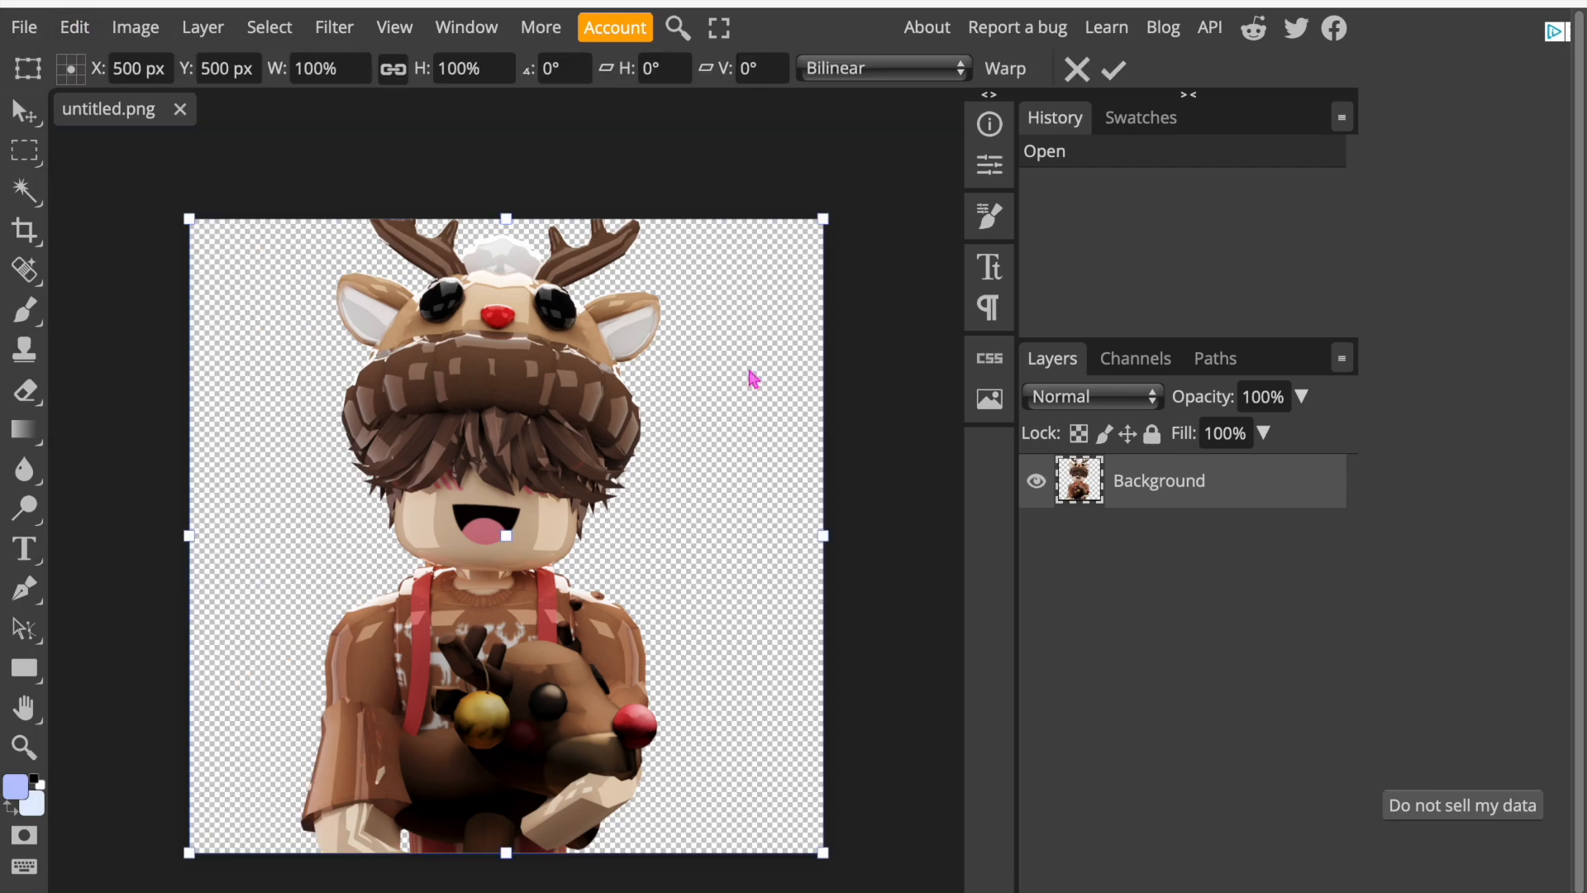
drag(814, 217, 866, 198)
drag(886, 344, 889, 326)
mouse_move(718, 403)
mouse_down()
mouse_move(678, 405)
mouse_move(699, 411)
mouse_up()
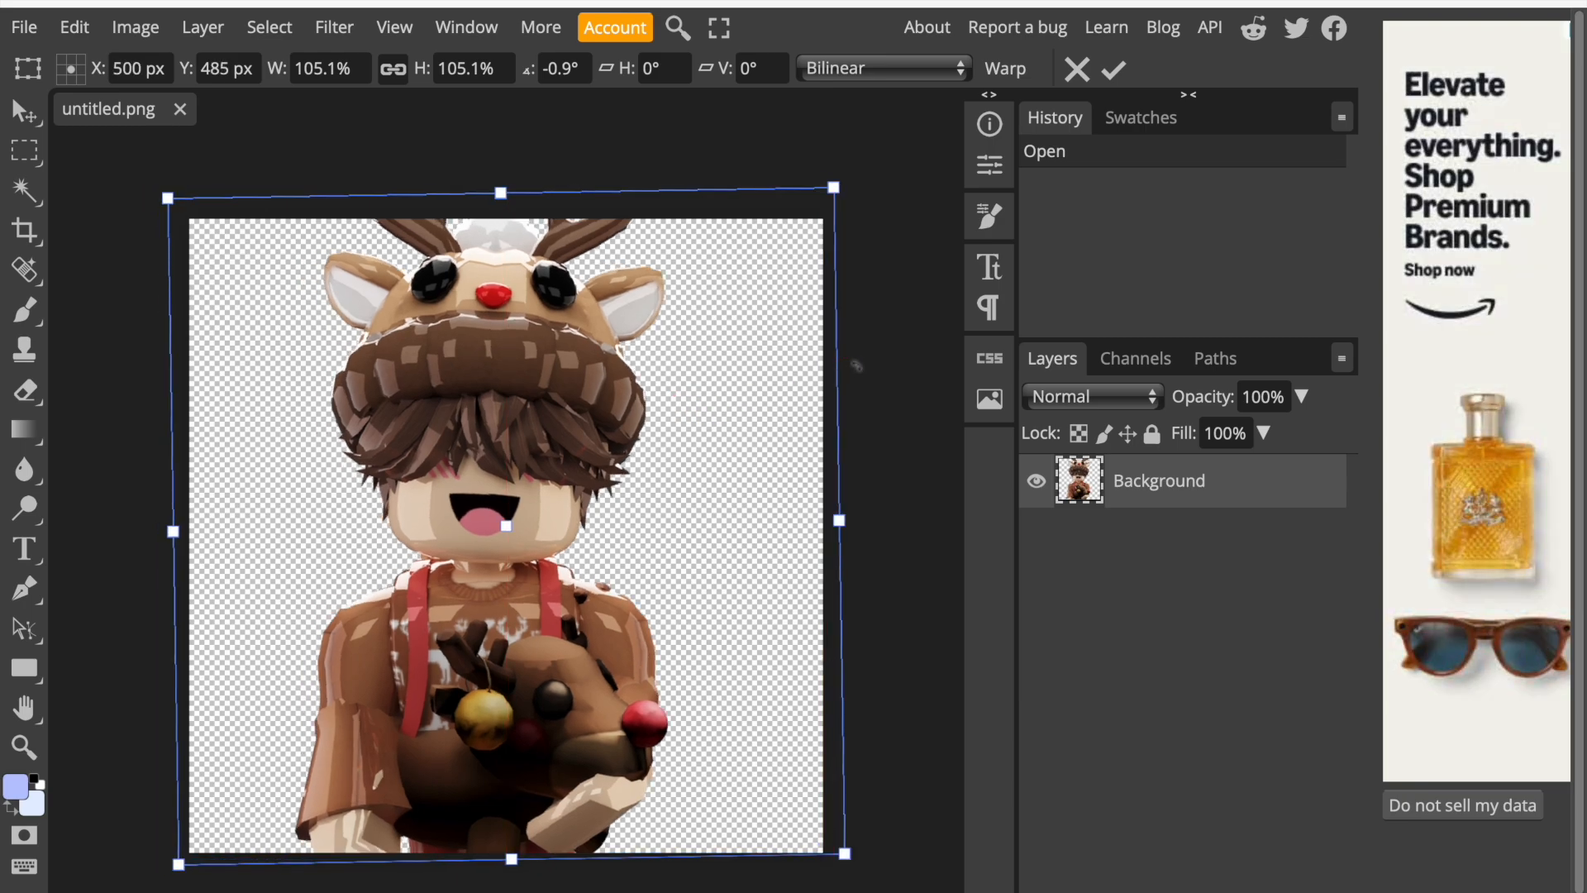
Tilt the character to about -3.4°, reposition it at about X 510 px, Y 500 px, and apply the transform.
drag(857, 365, 857, 361)
drag(747, 399, 756, 410)
mouse_move(883, 373)
mouse_down()
mouse_move(883, 354)
mouse_move(860, 355)
mouse_up()
drag(778, 433, 758, 425)
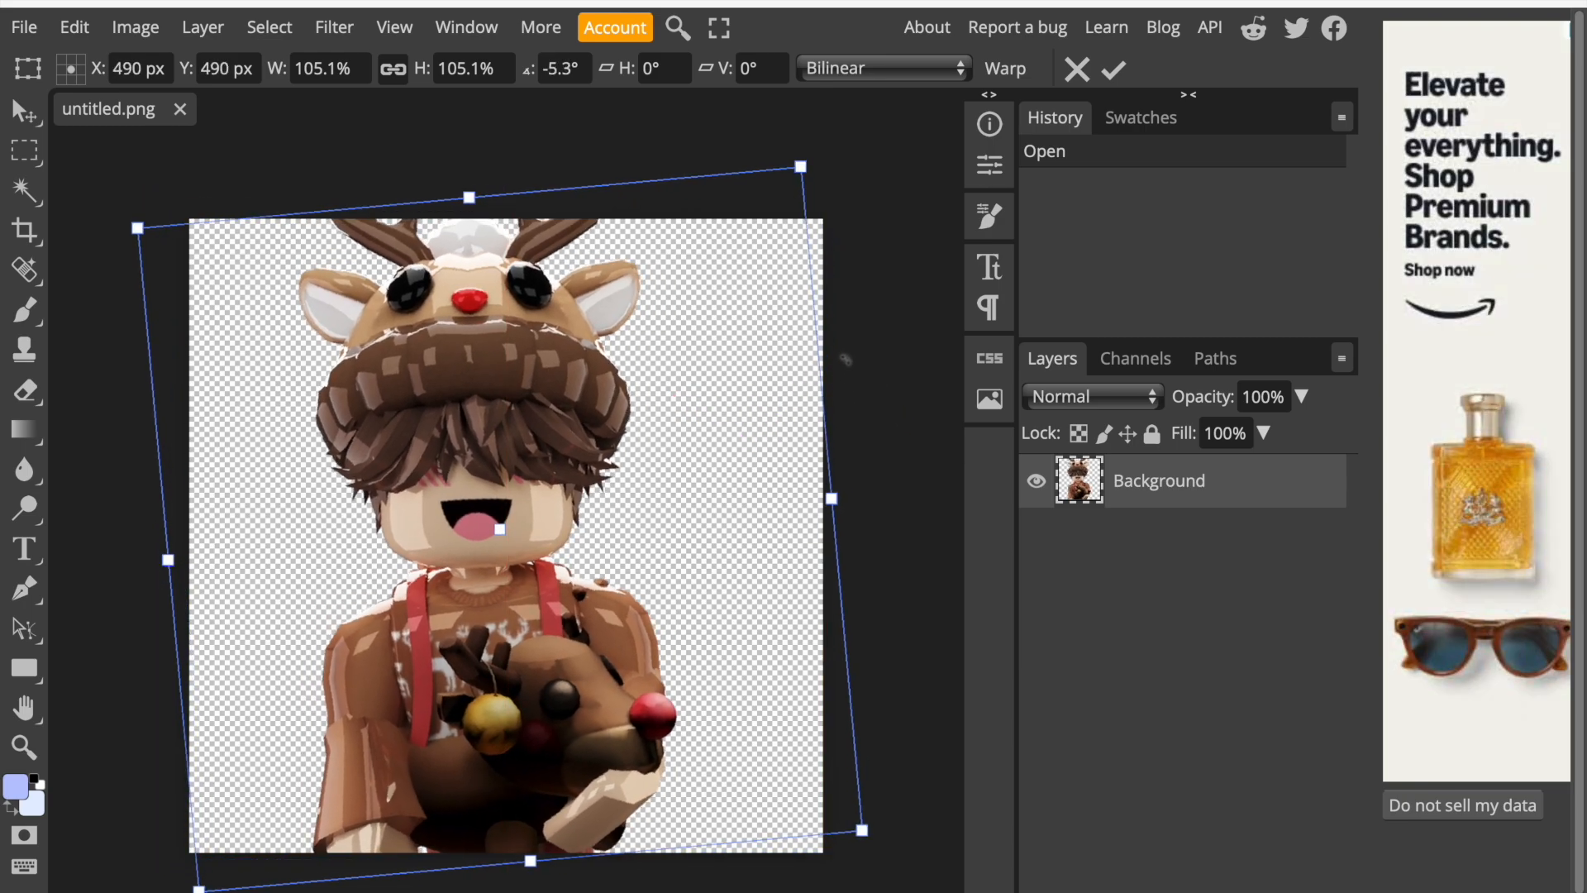
drag(845, 359, 850, 371)
drag(747, 418, 703, 448)
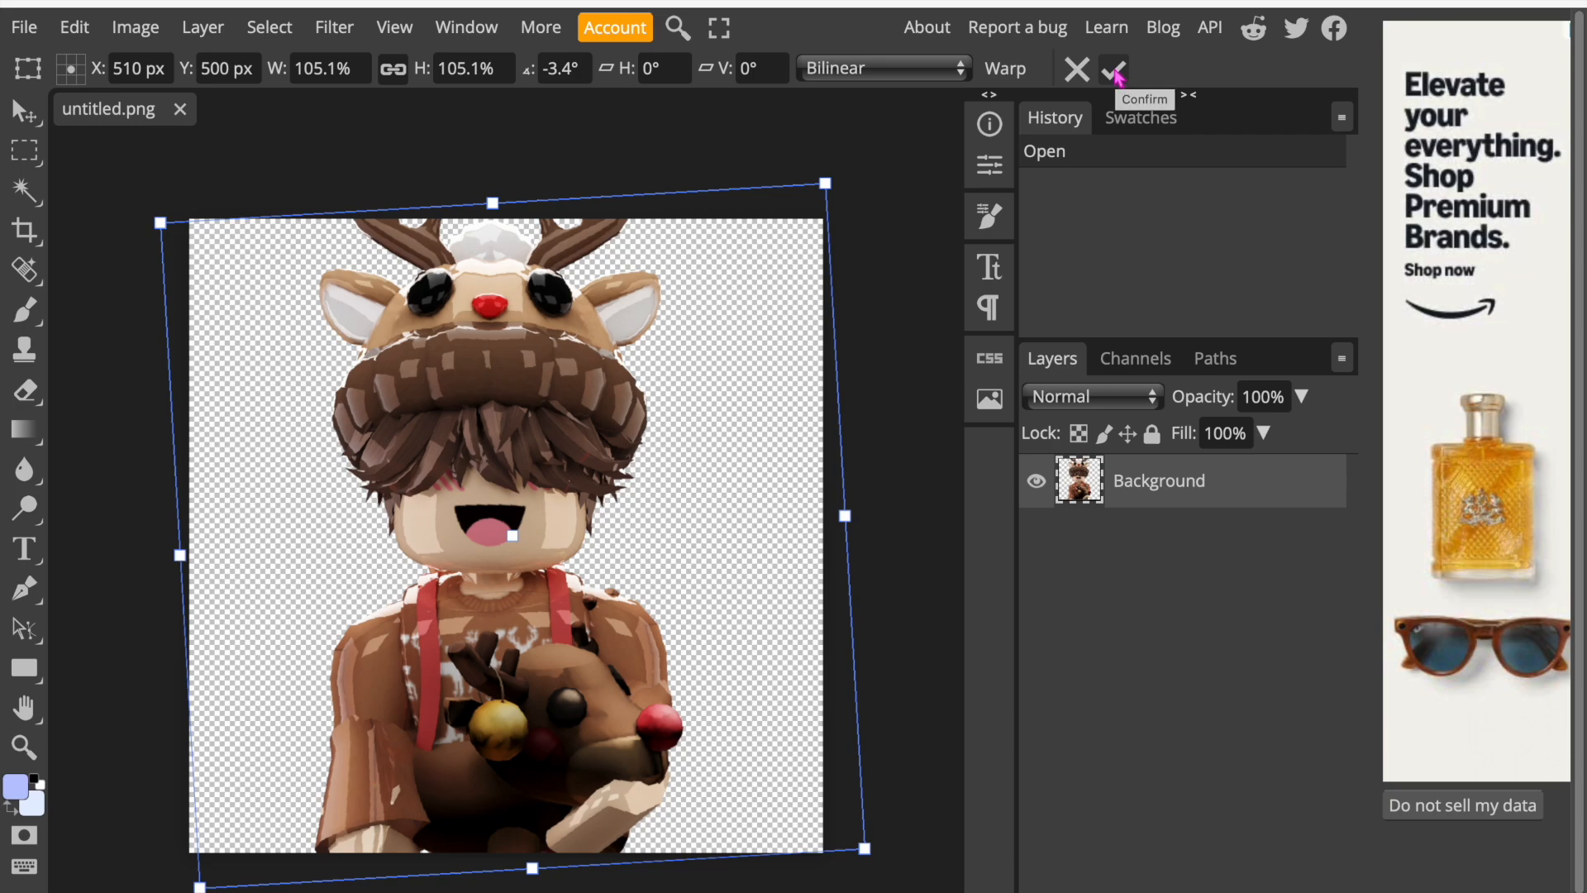
click(1115, 73)
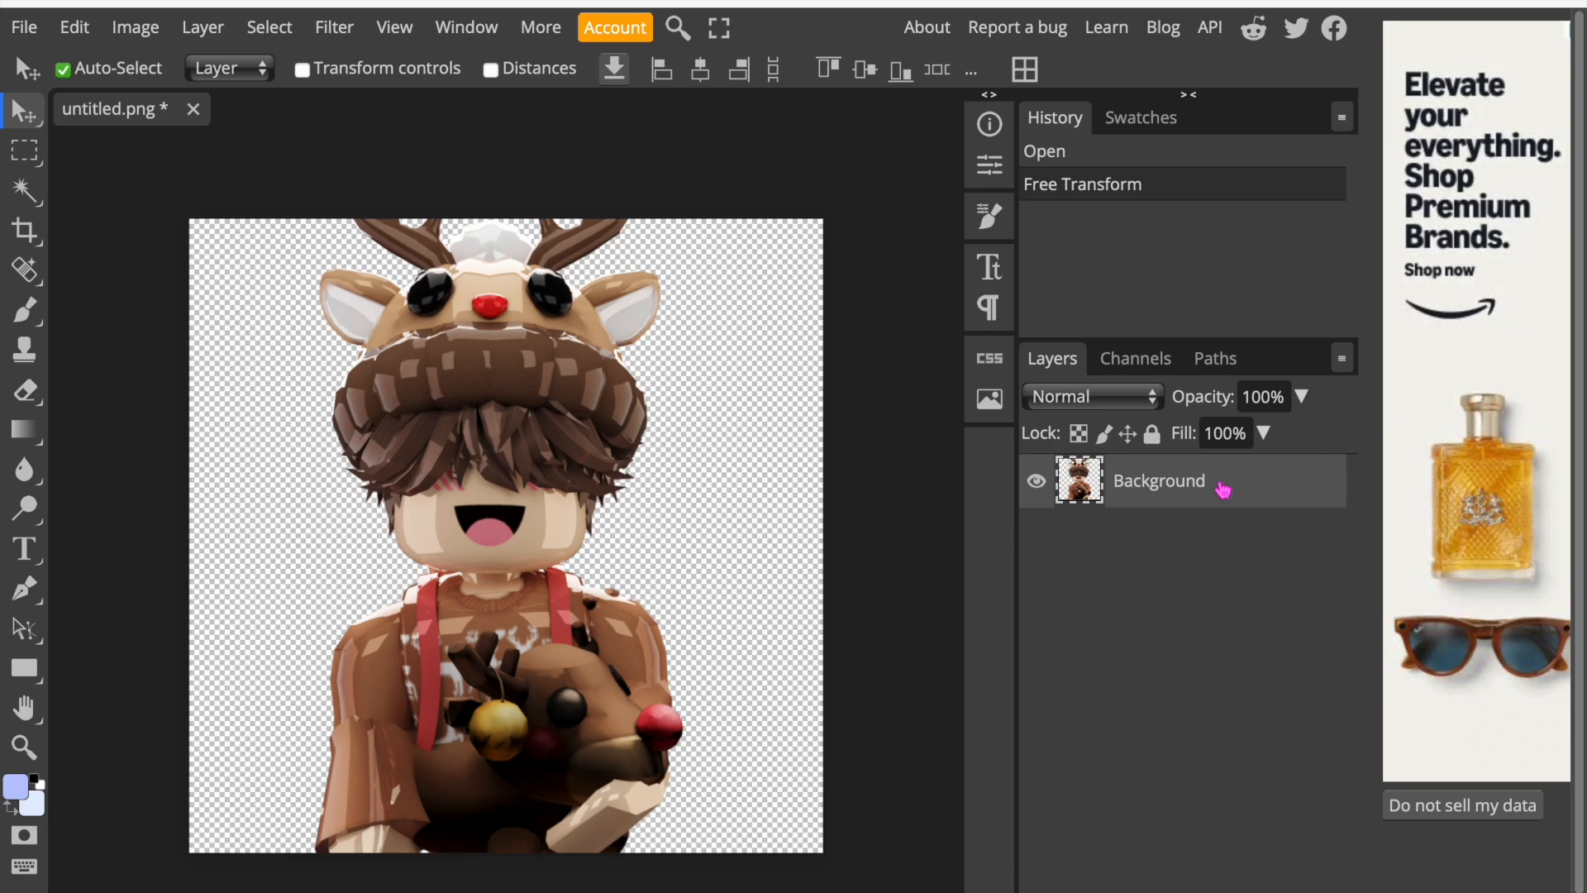
Duplicate the Background layer and make the original Background the active layer.
right_click(1210, 481)
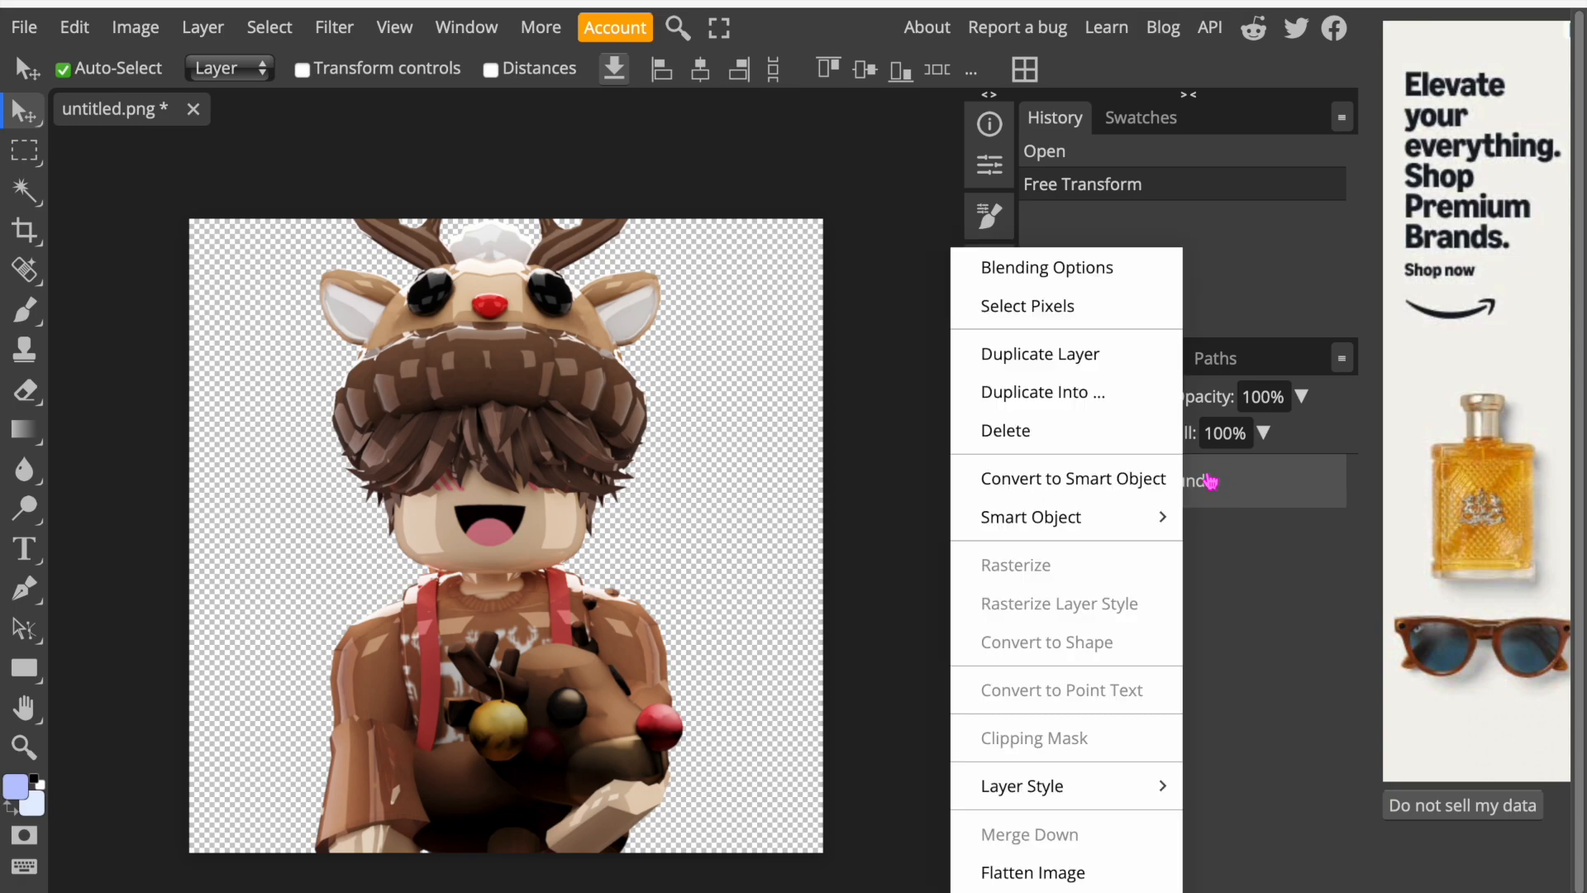
click(1145, 353)
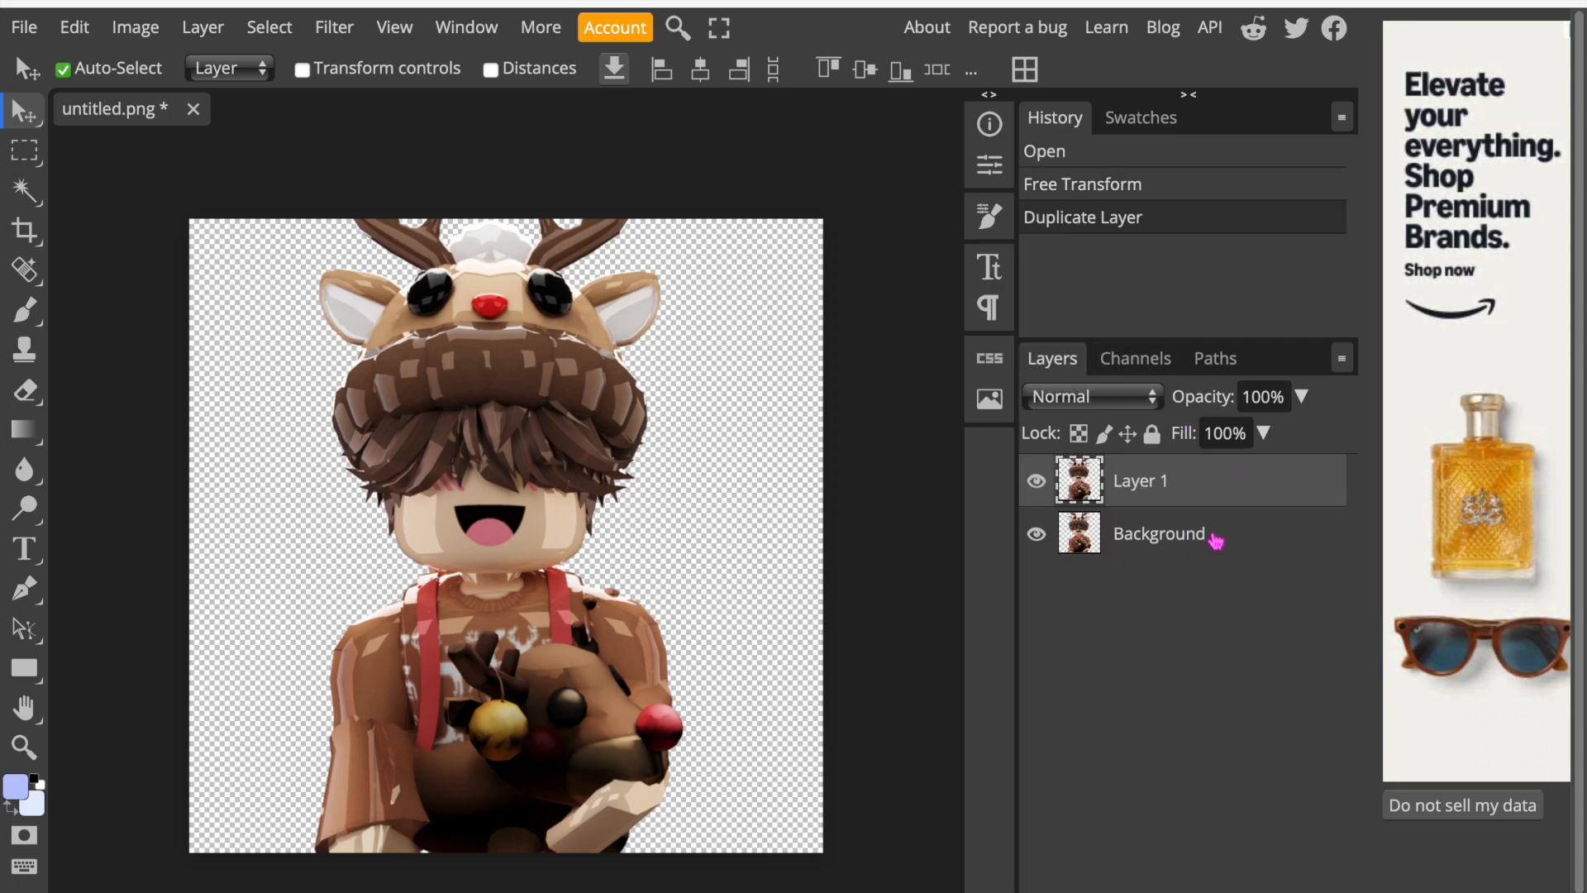
click(1209, 539)
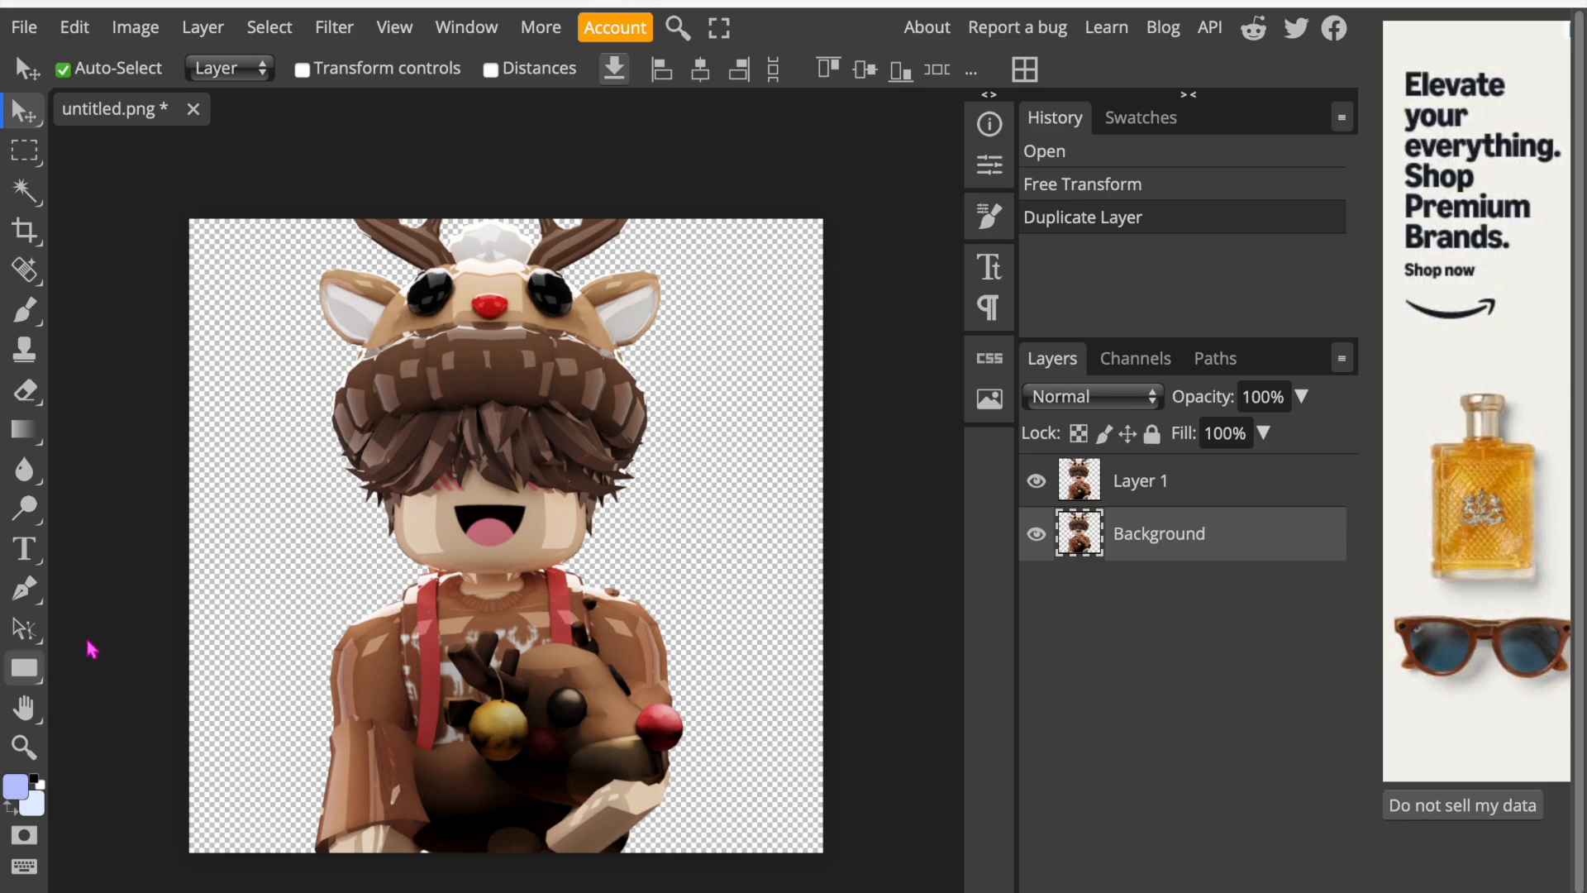
Open the Brusheezy website in a new browser tab and look through its popular, new and team-favorite graphics.
key(super+t)
text(brus)
key(Return)
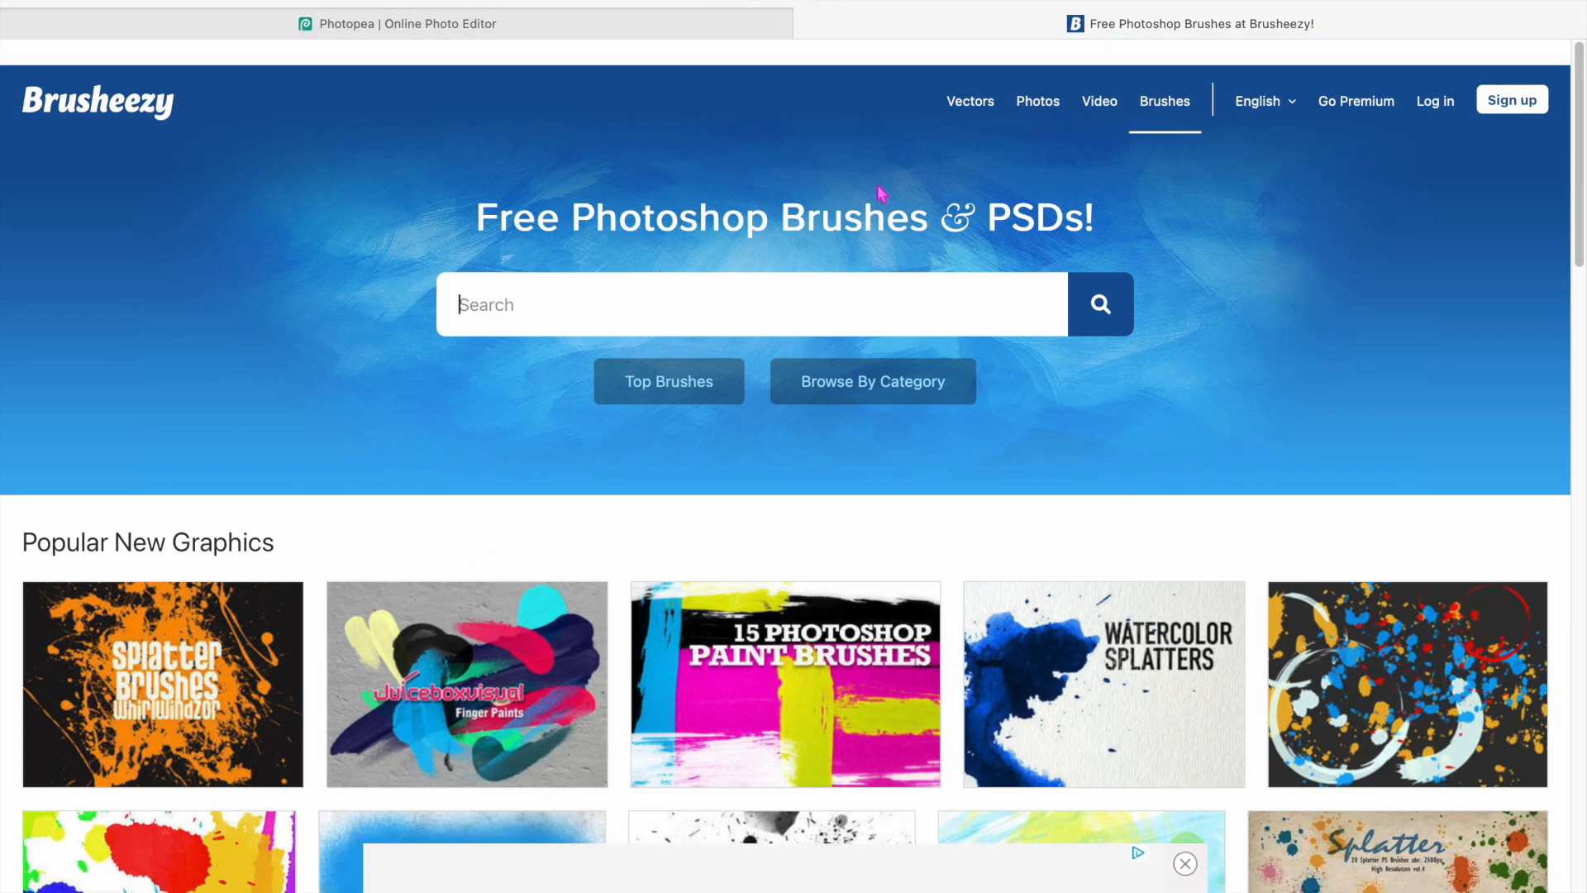
scroll(877, 194, down, 5)
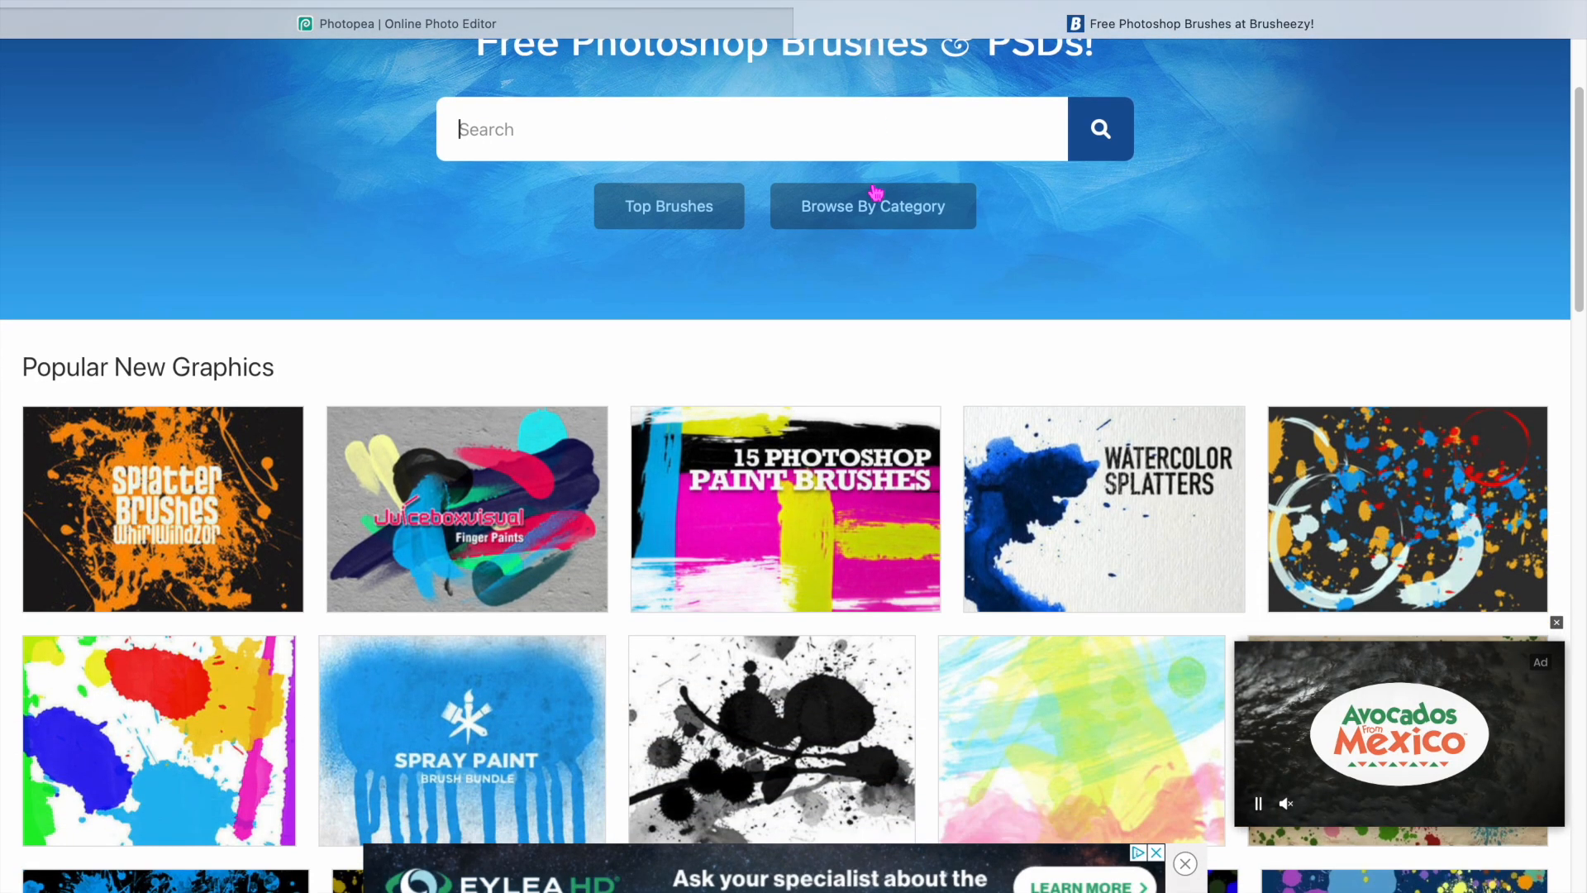
scroll(850, 342, down, 10)
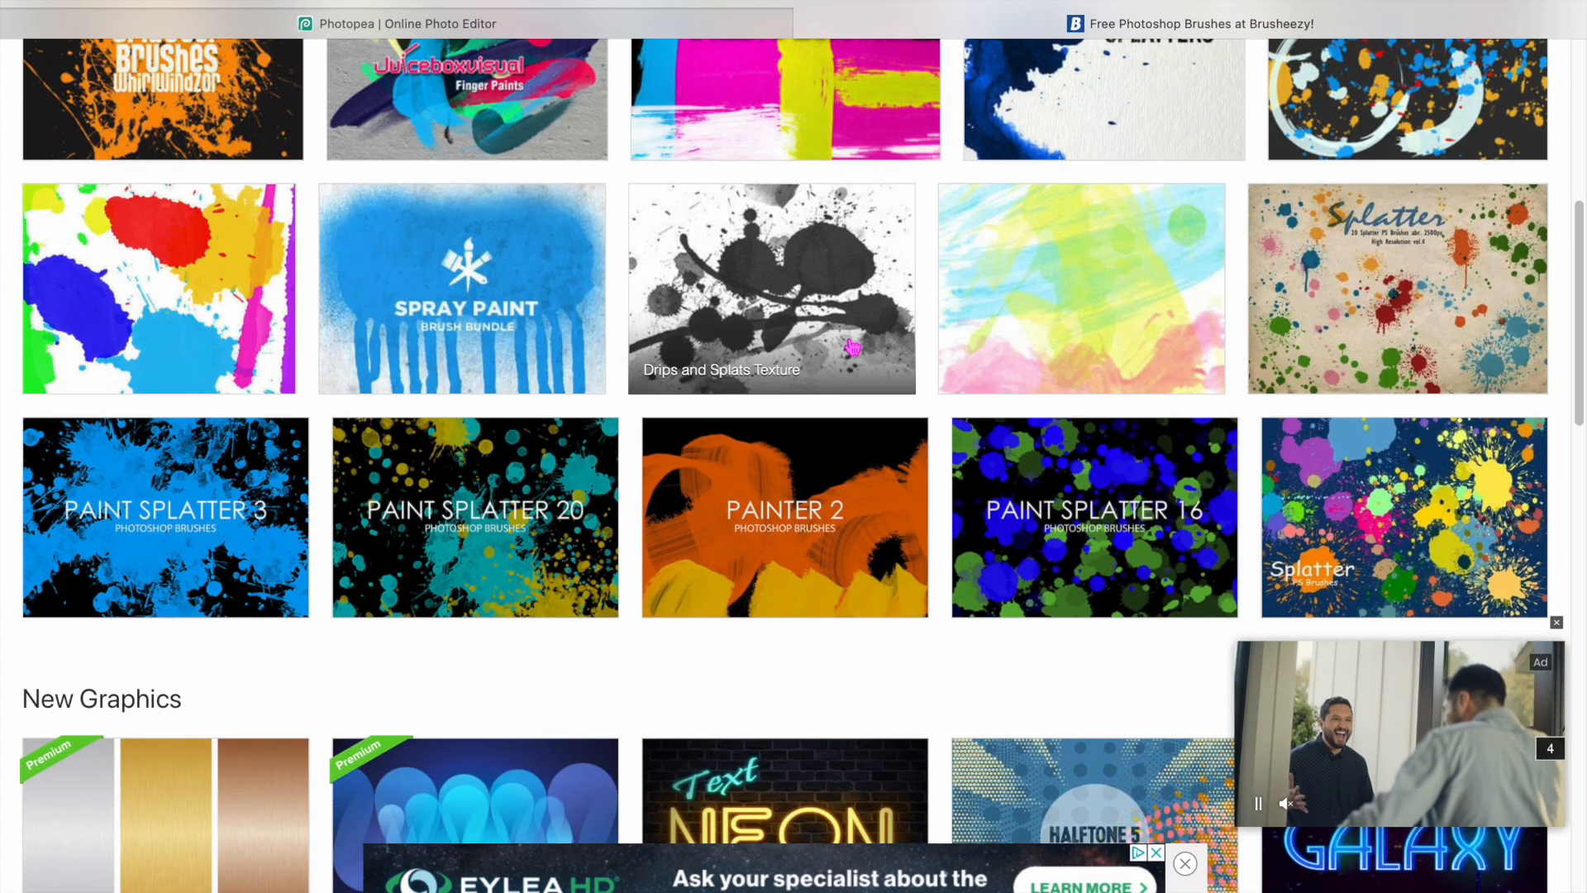
scroll(853, 347, down, 4)
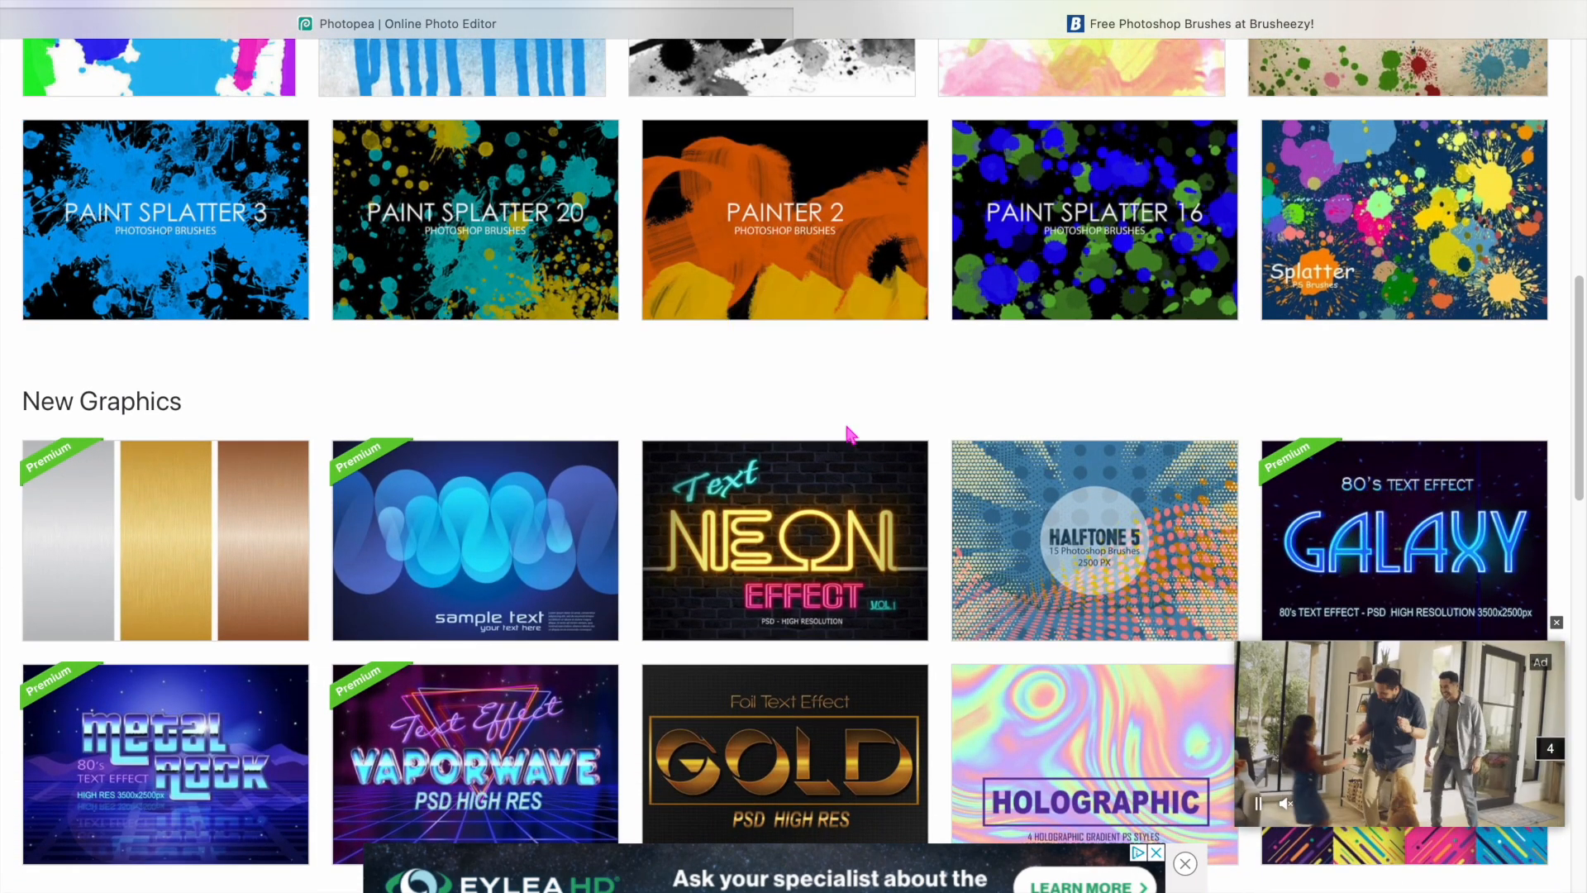
scroll(870, 506, down, 8)
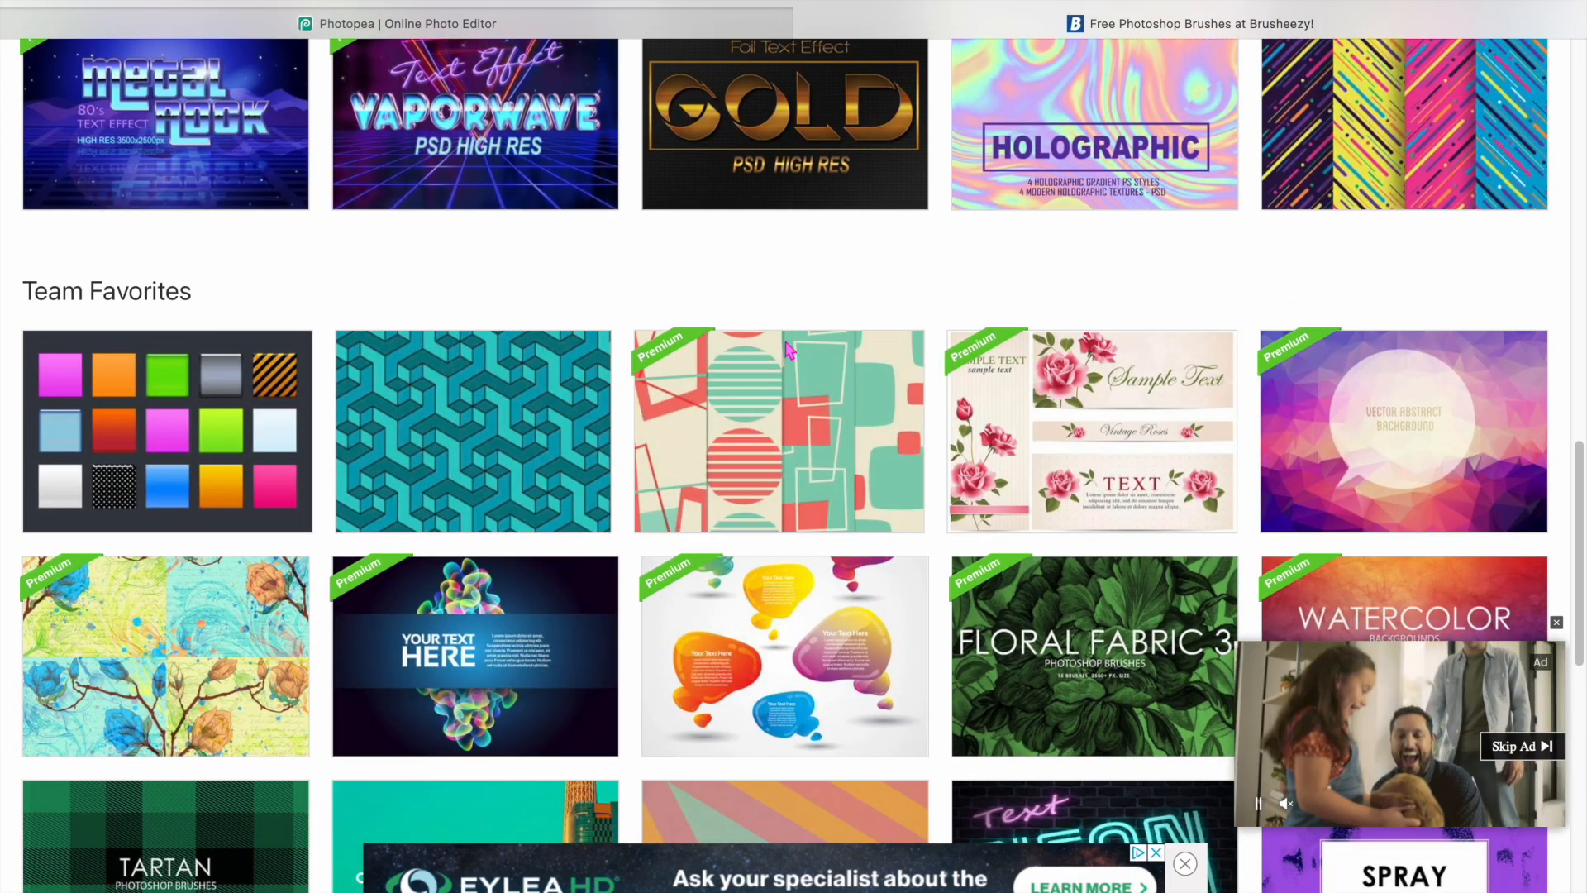
scroll(945, 279, up, 20)
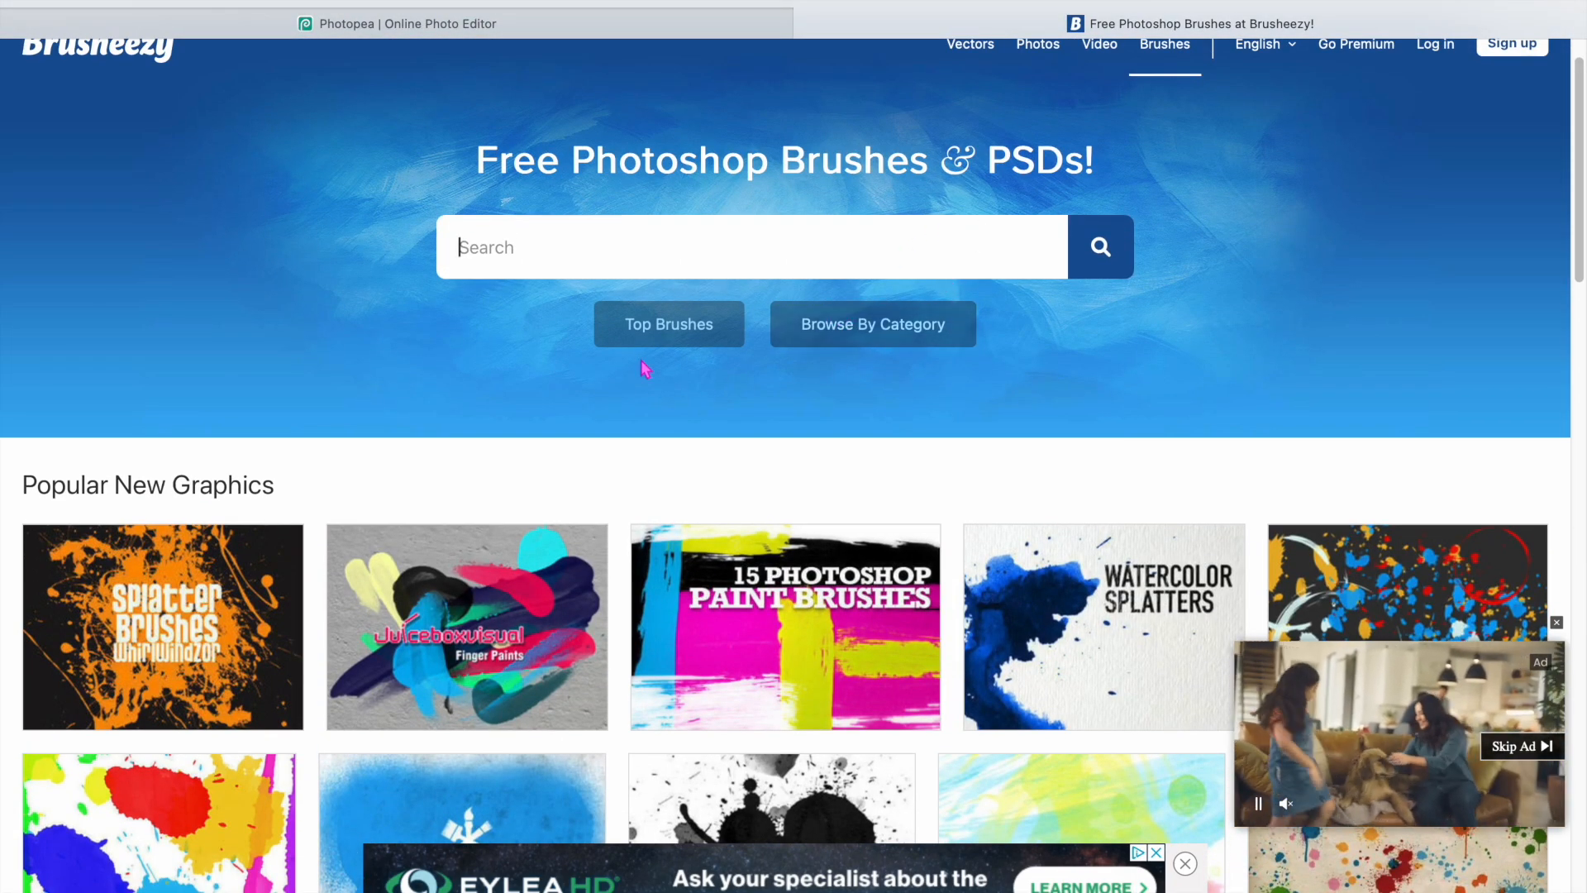
Switch back to Photopea, activate the Brush tool and look through the available brush tip presets.
click(699, 16)
click(1004, 253)
scroll(861, 311, down, 1)
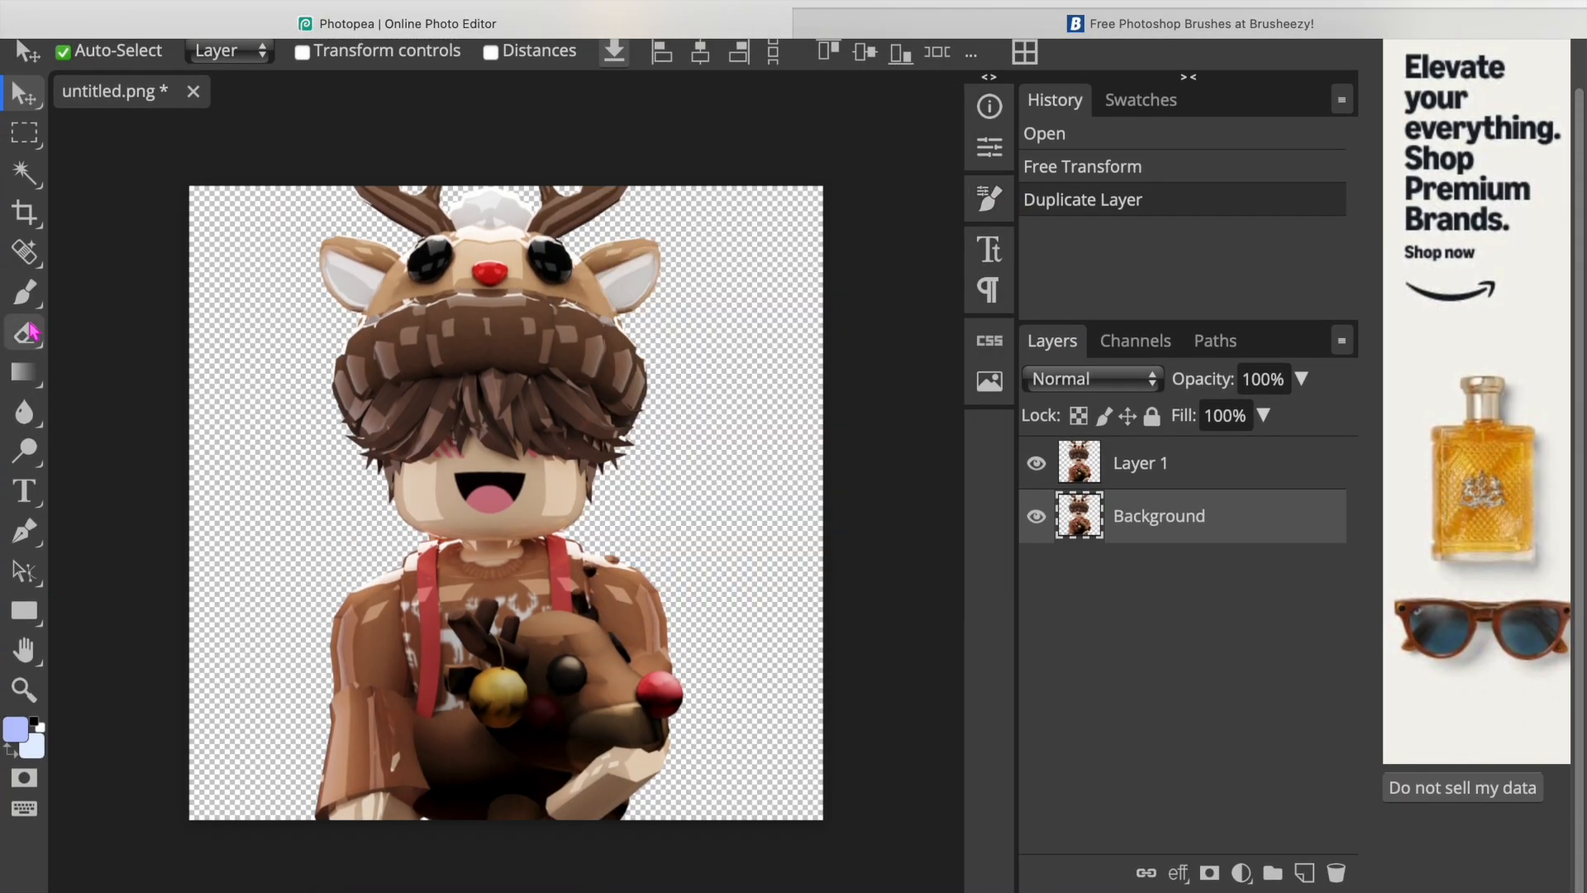
click(25, 292)
click(999, 187)
scroll(893, 265, down, 3)
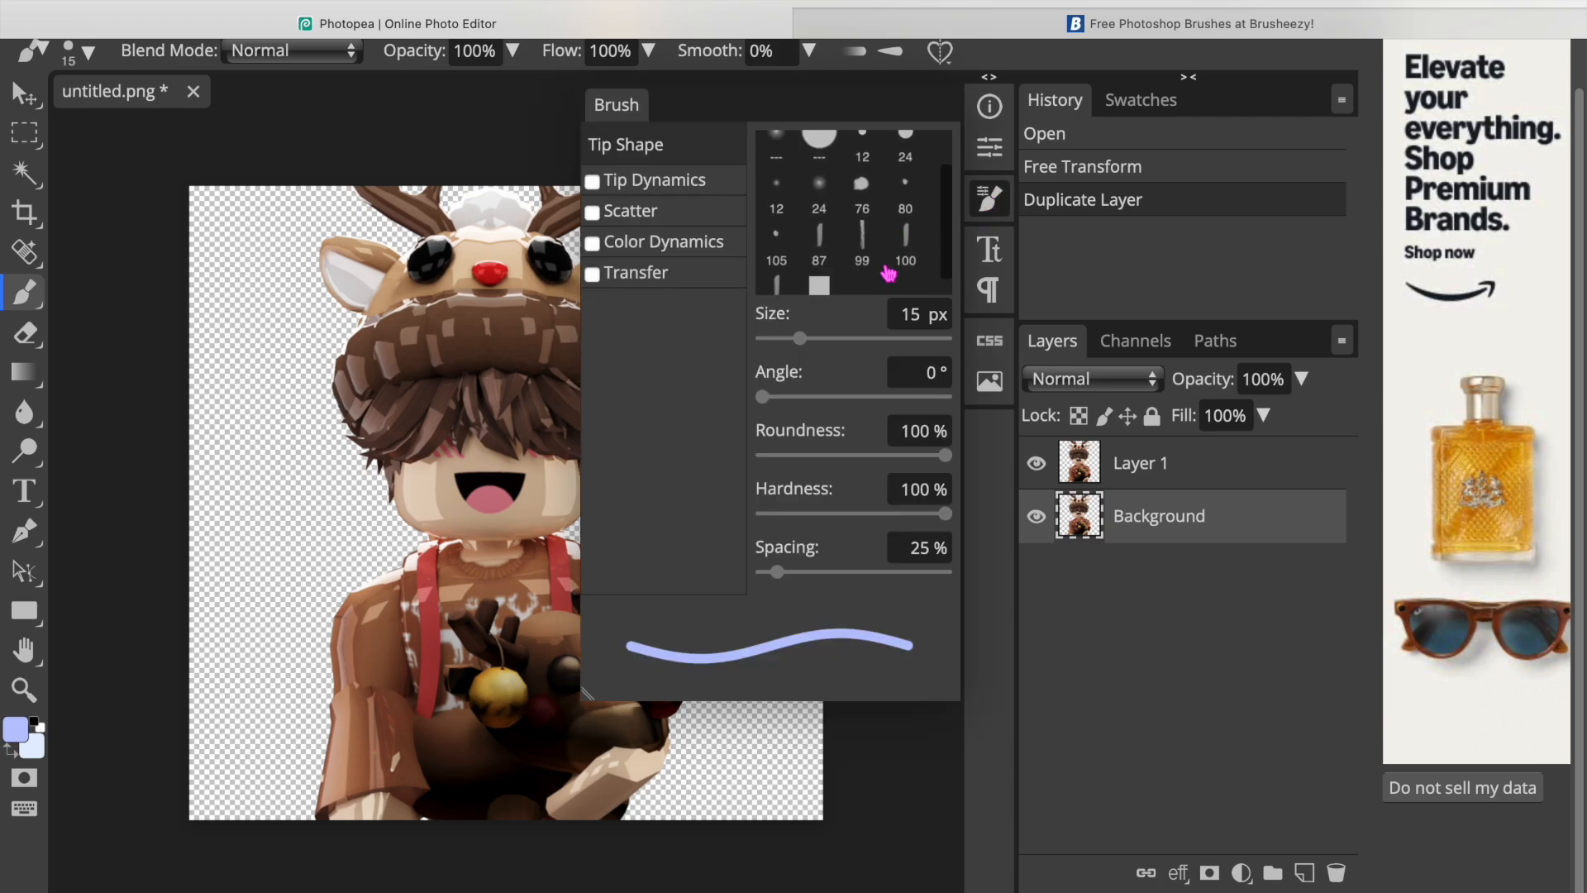
scroll(893, 273, up, 3)
click(991, 208)
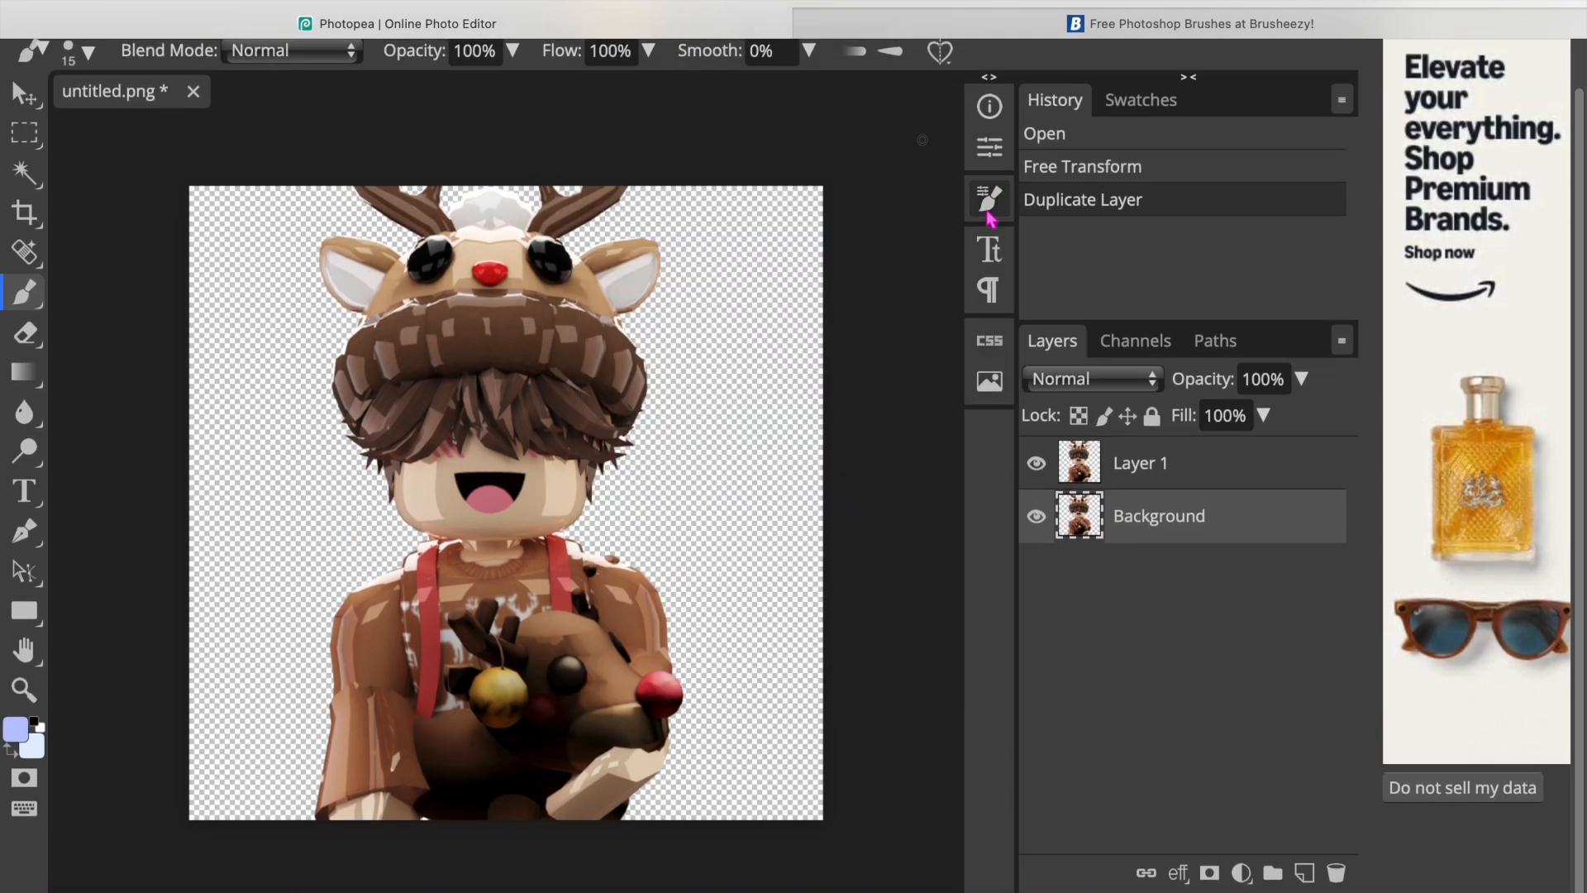
scroll(946, 218, up, 5)
scroll(517, 626, down, 5)
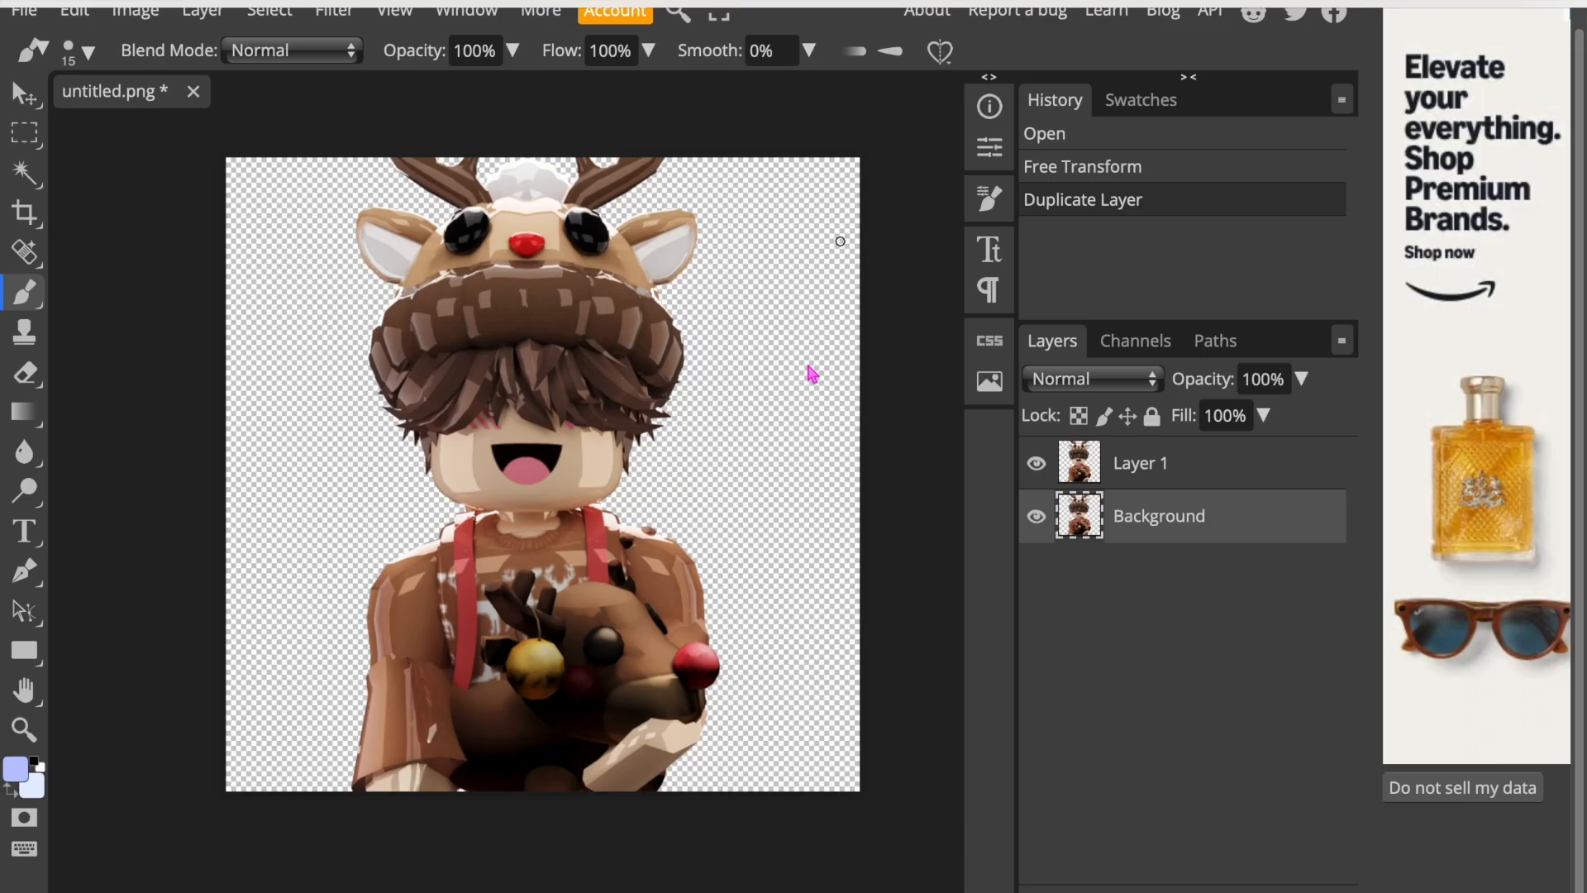
scroll(804, 380, down, 1)
click(638, 18)
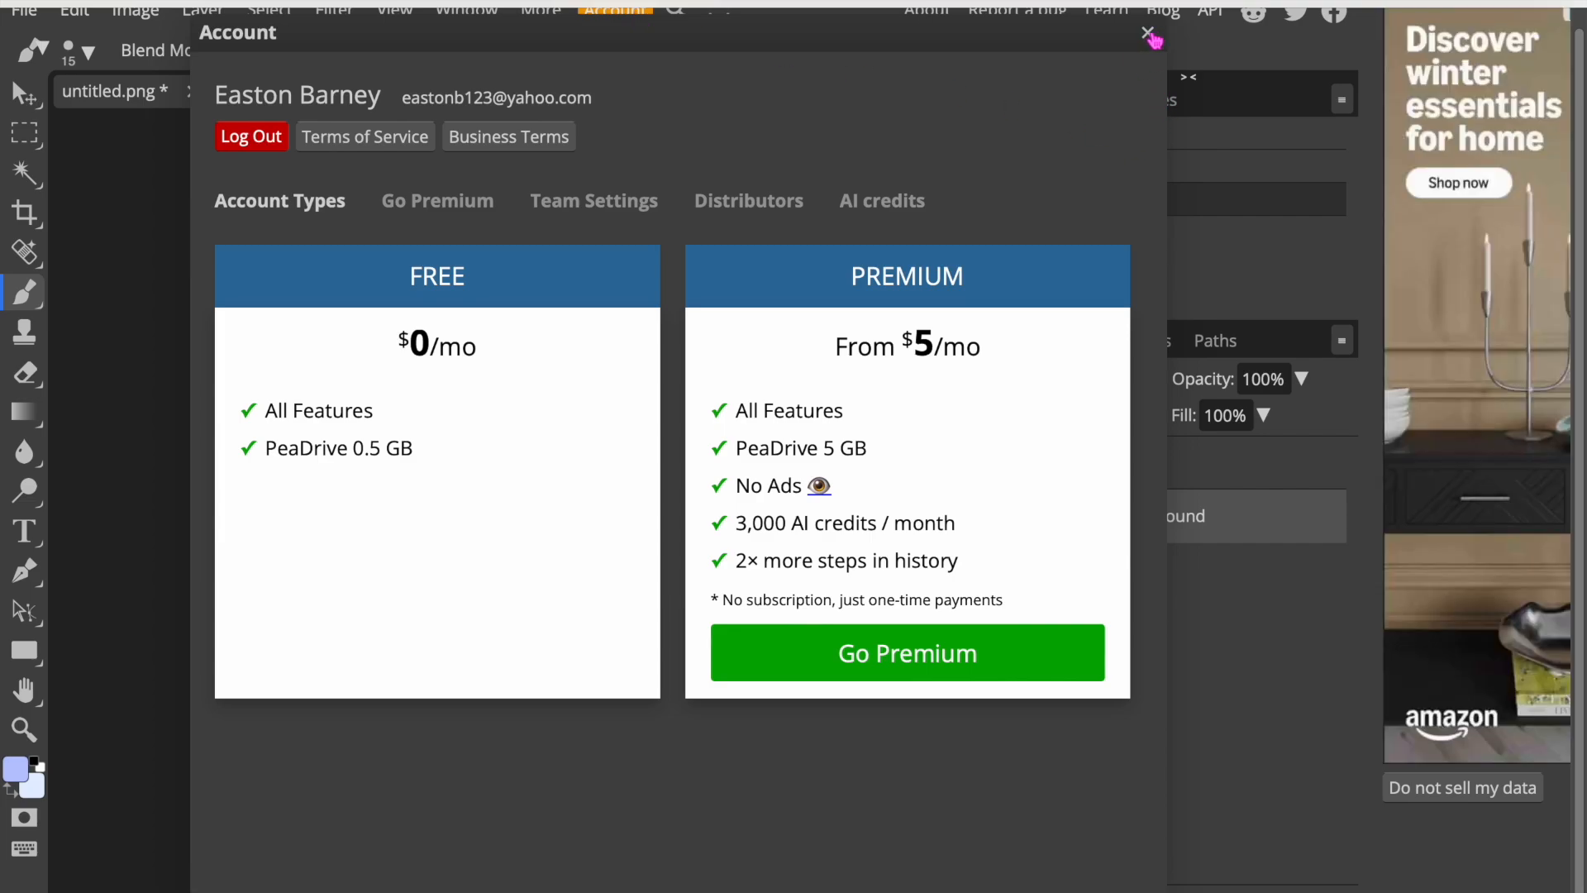
click(1148, 33)
Check the remaining brush tips in the brush settings and close the settings again.
click(990, 202)
scroll(894, 240, down, 2)
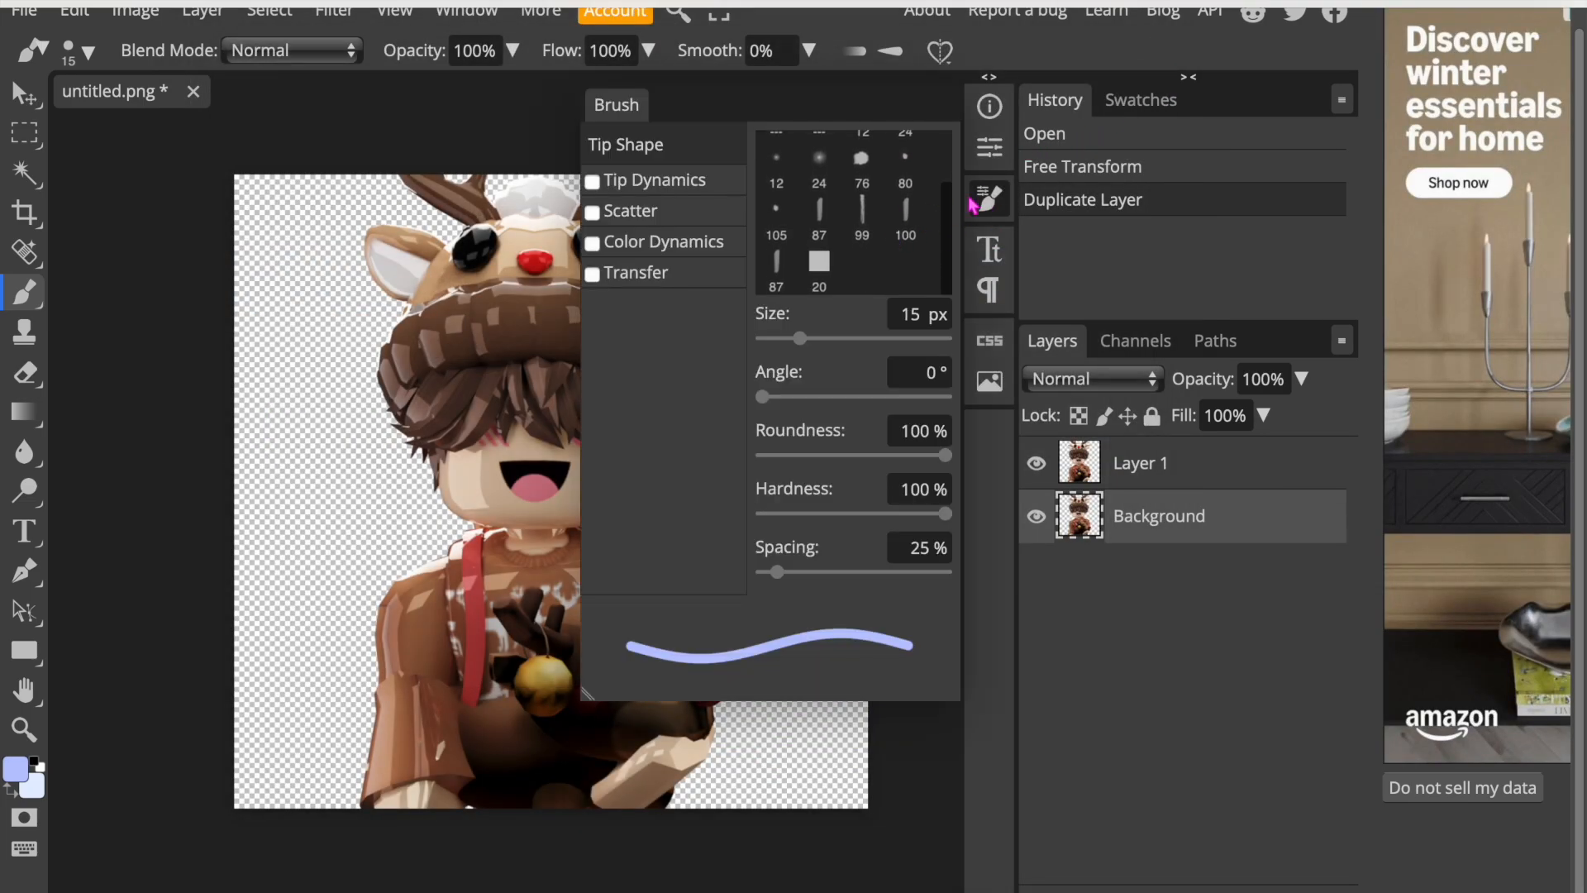
click(992, 202)
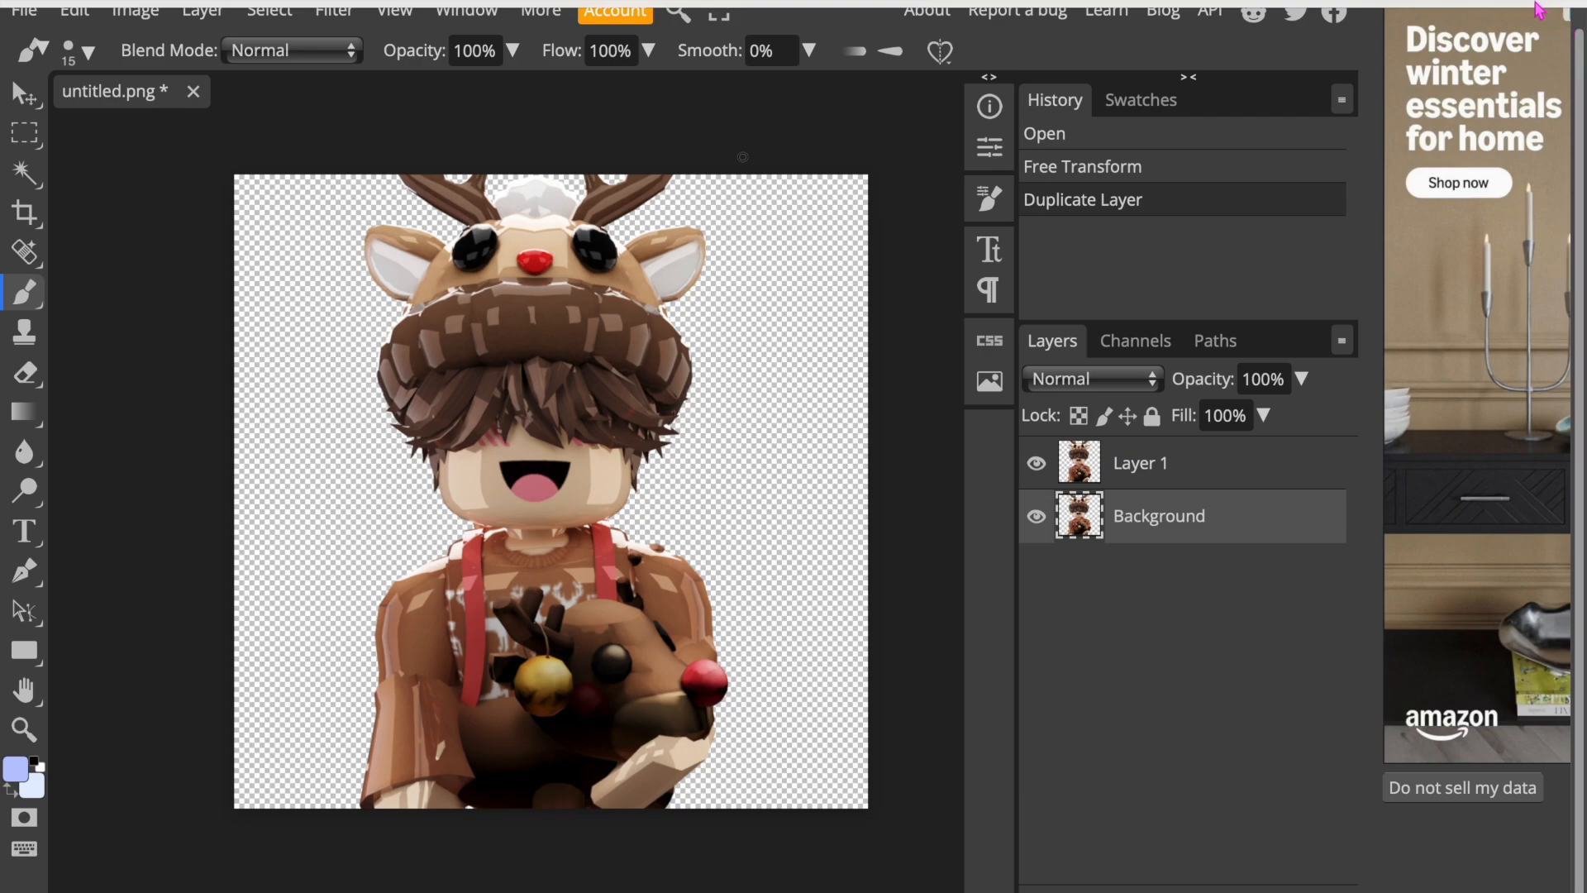
Return to the Brusheezy site in a new browser tab and browse its Photoshop brush packs again.
key(super+t)
text(b)
key(Return)
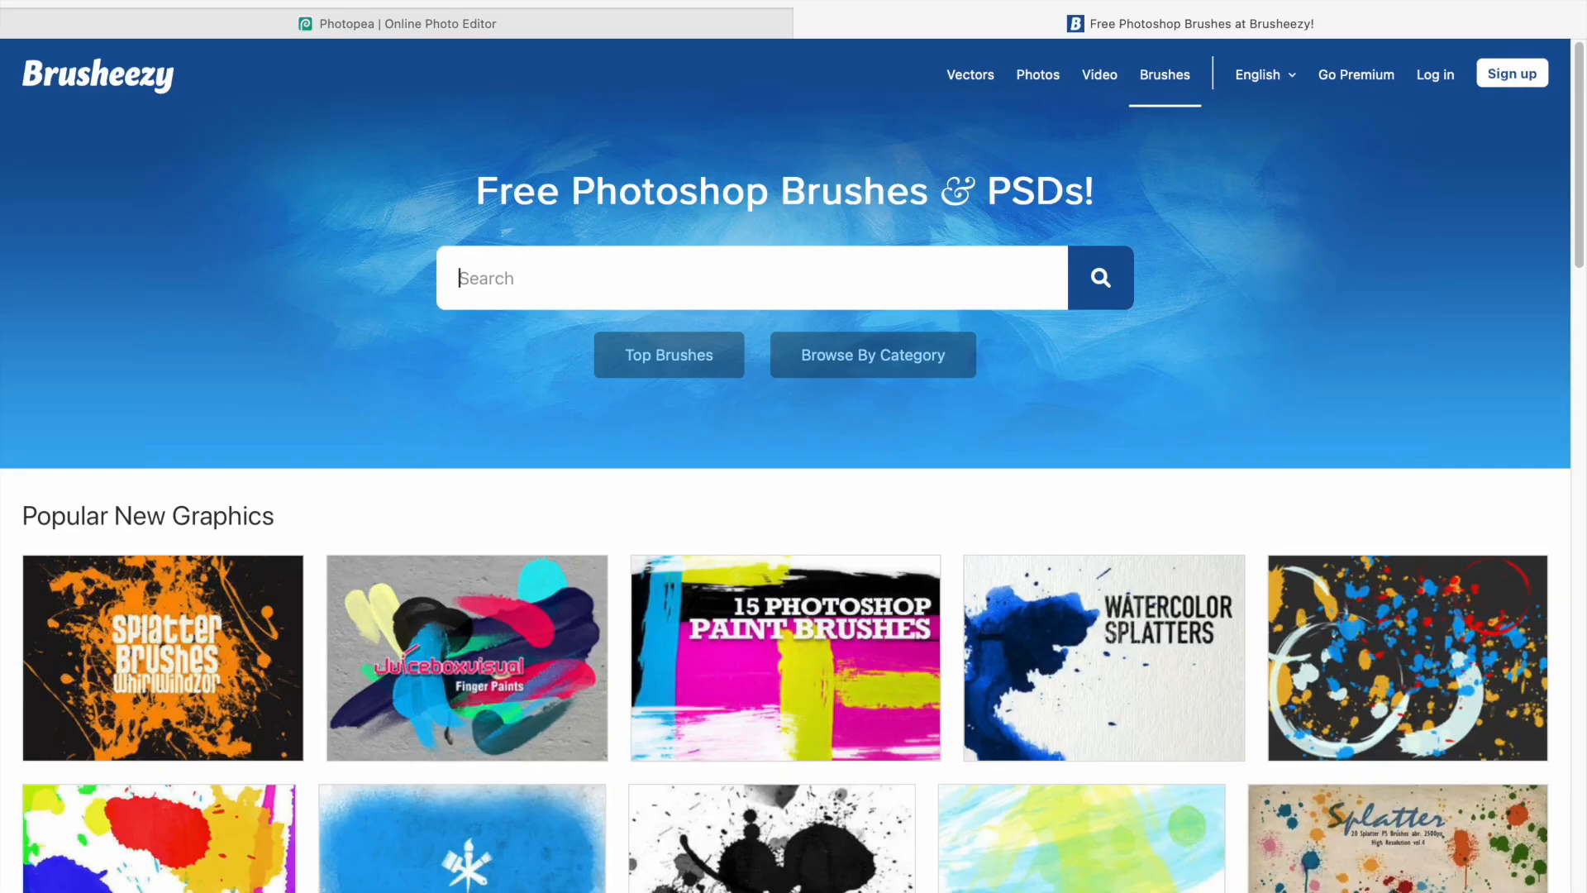
scroll(1138, 425, down, 12)
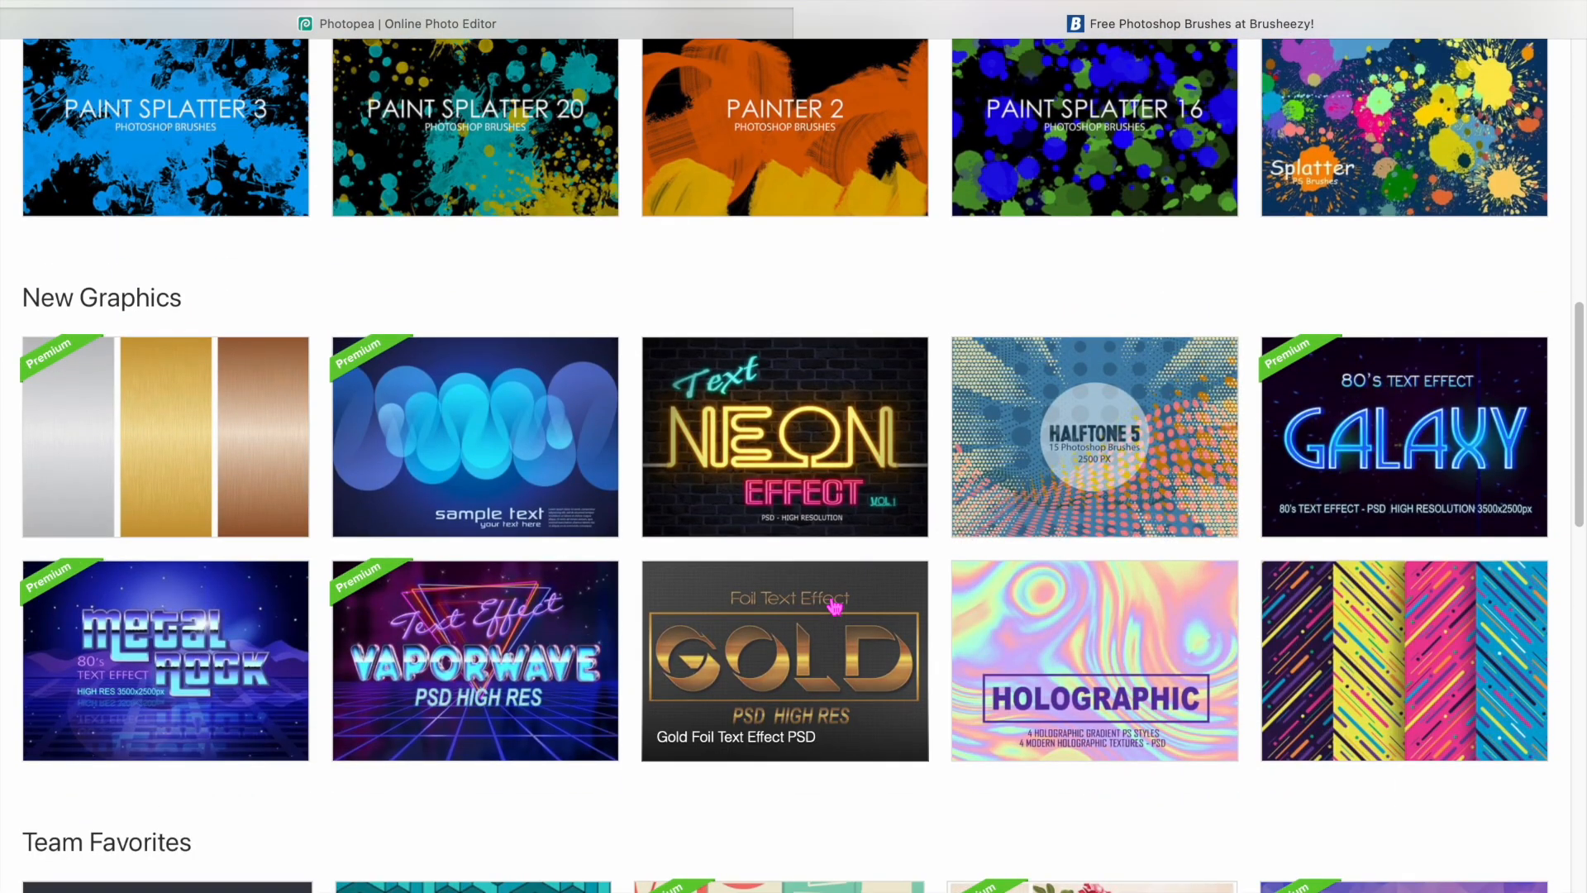
scroll(833, 603, up, 7)
scroll(364, 505, up, 6)
scroll(107, 617, left, 5)
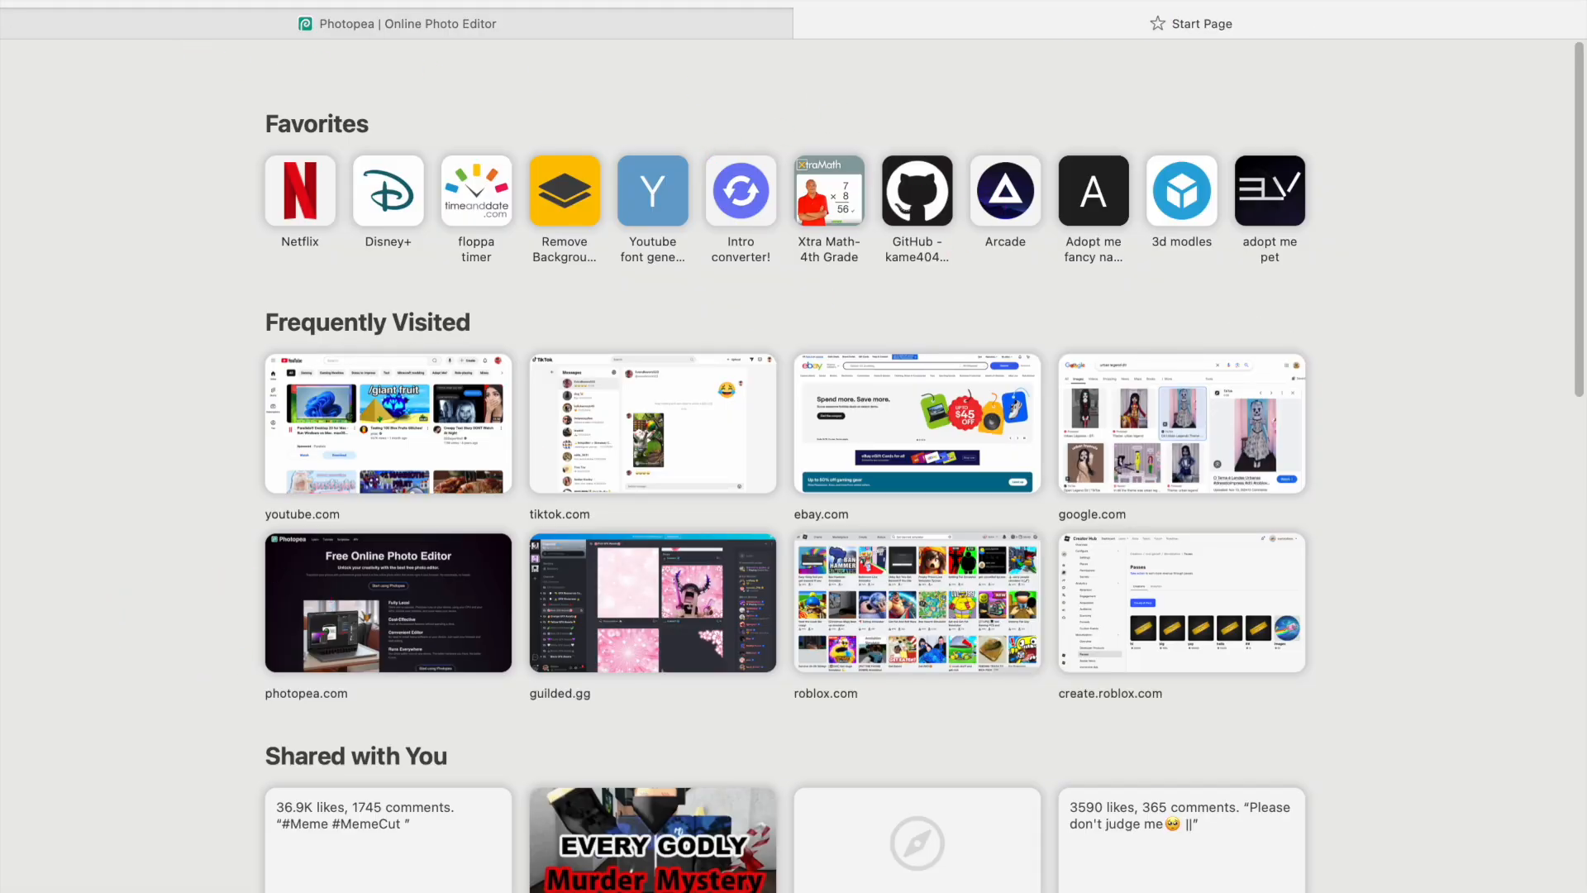
scroll(532, 538, right, 5)
scroll(531, 538, down, 5)
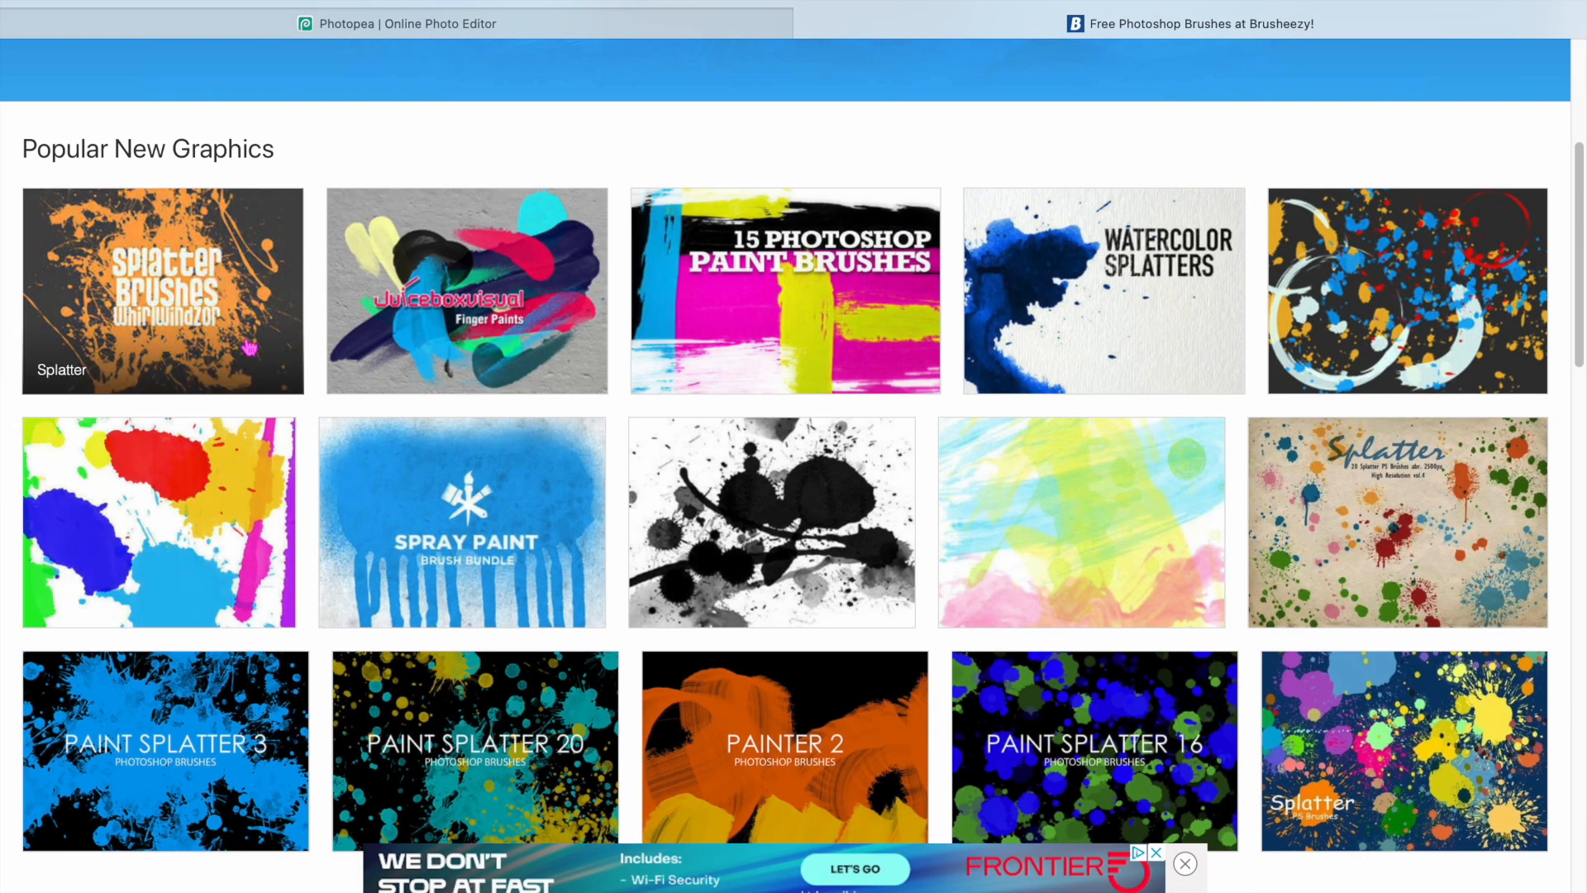
scroll(250, 347, up, 5)
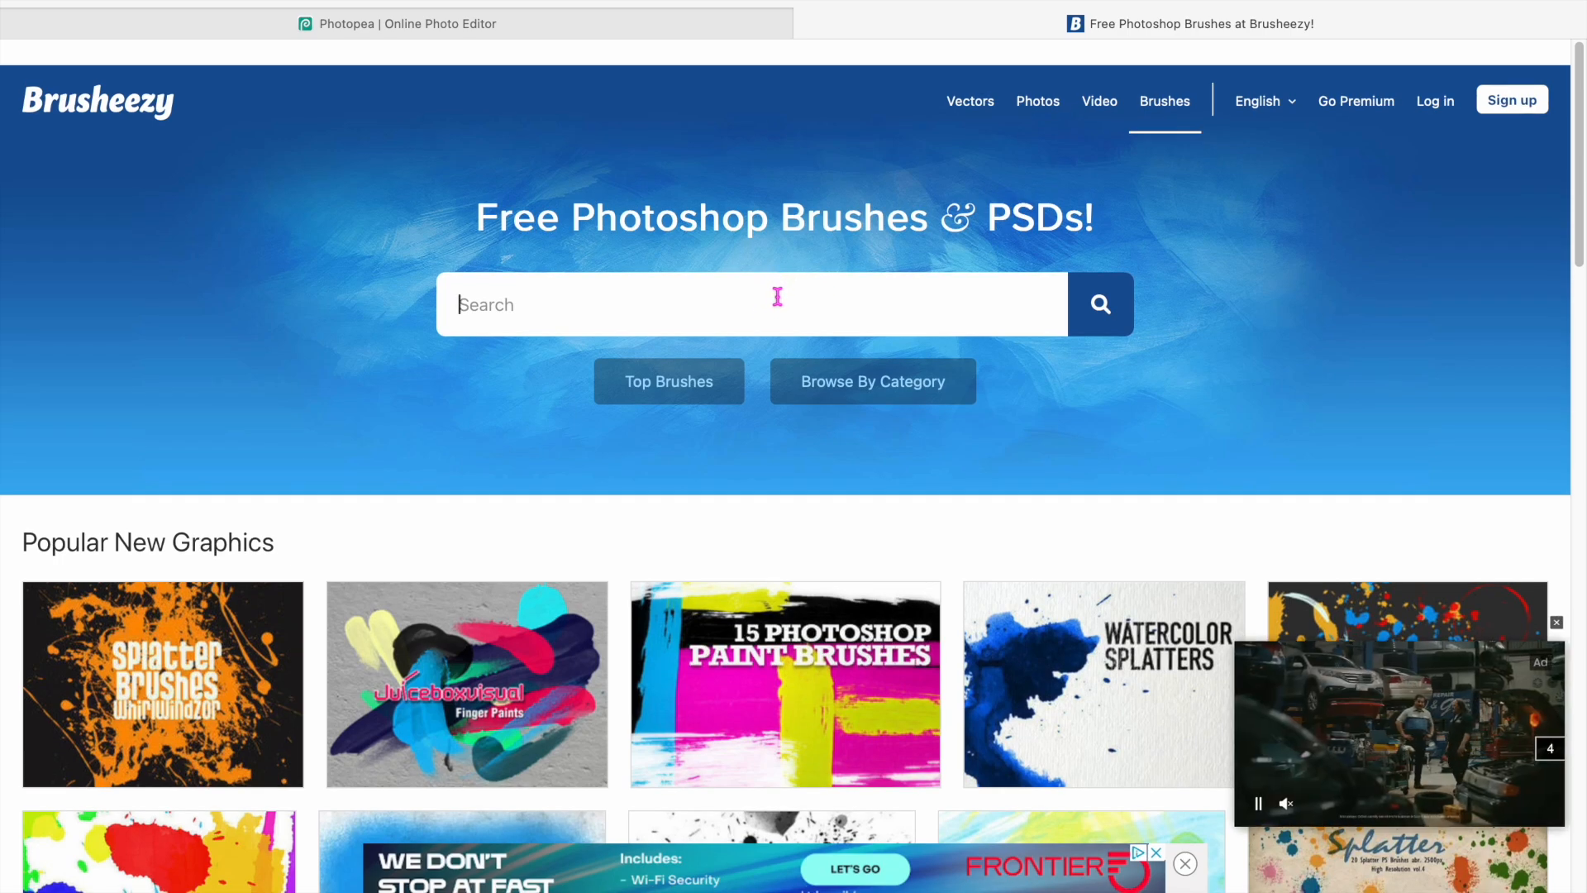
Switch back to Photopea, move its window aside and find the DD Splatter Brushes files in the desktop folder of downloads.
click(806, 25)
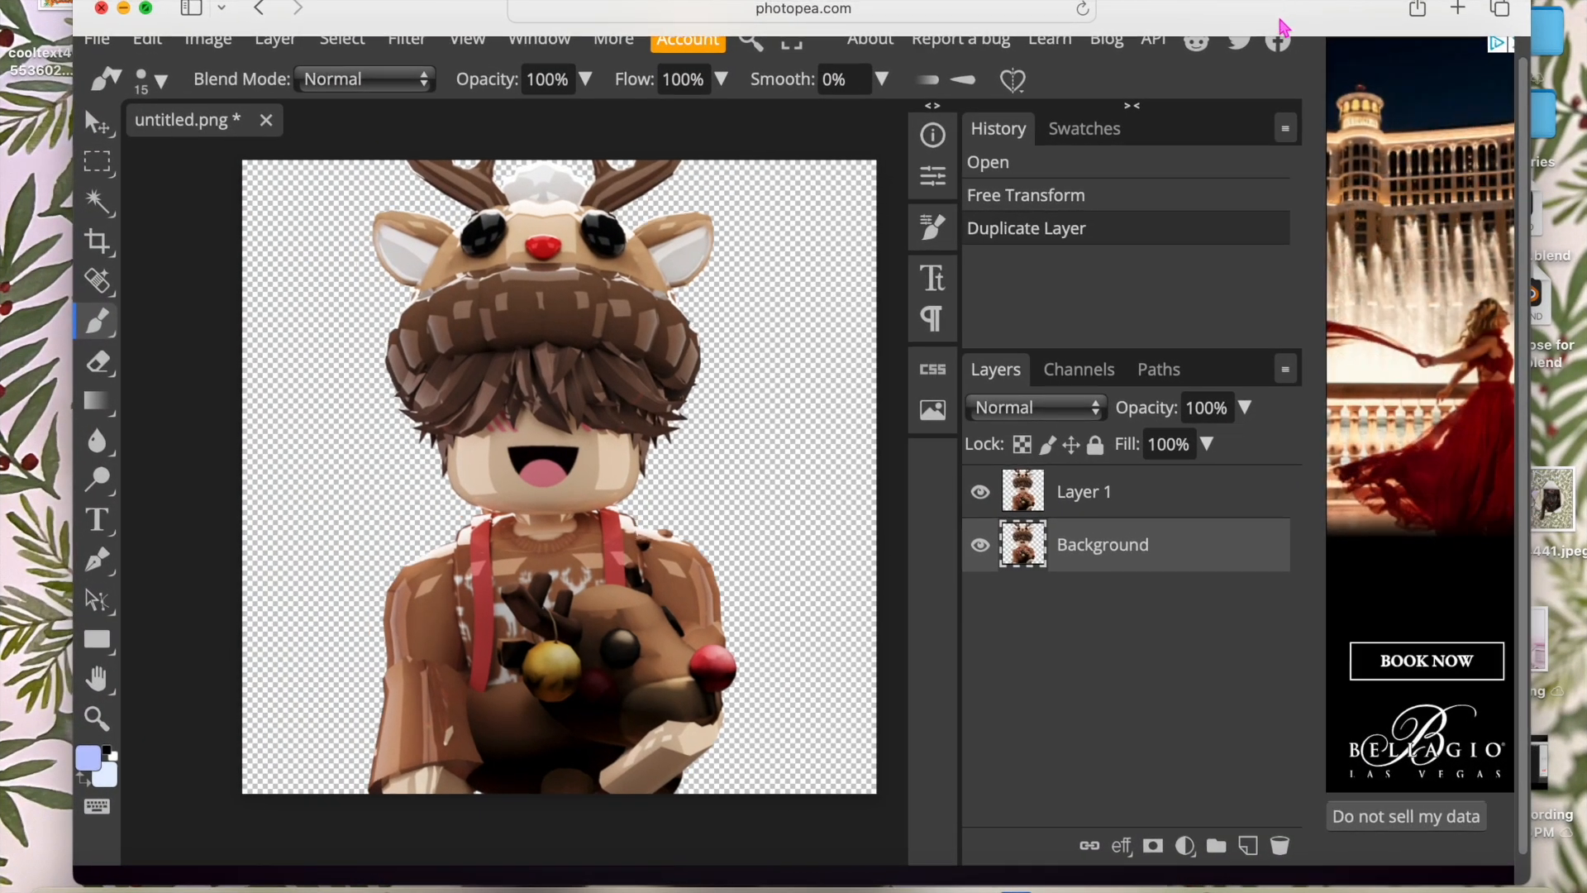
drag(1283, 26, 666, 145)
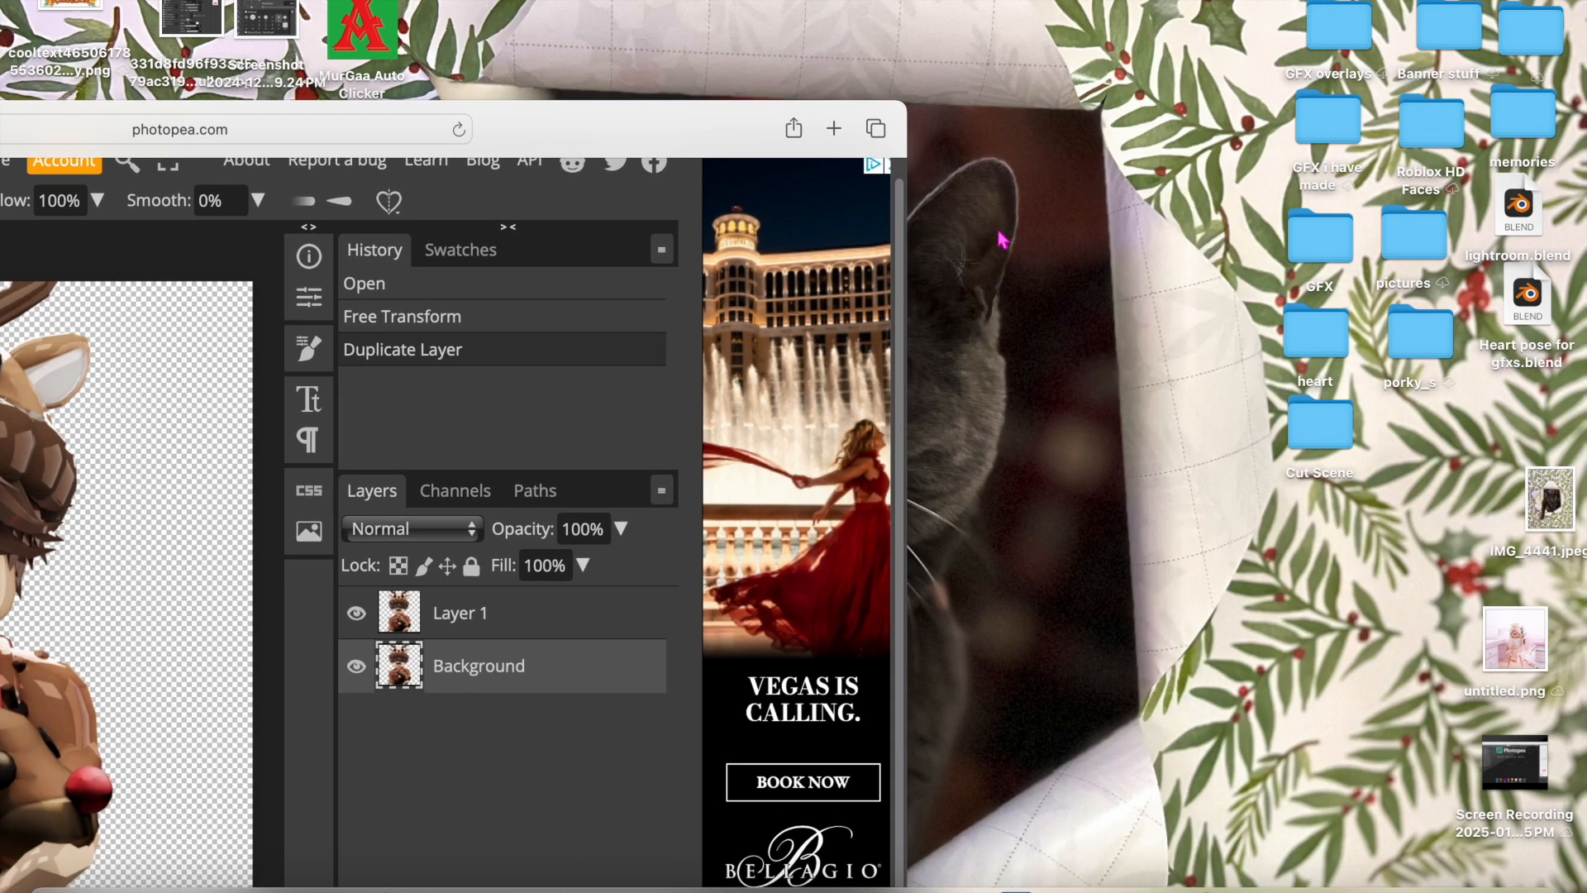
click(1541, 35)
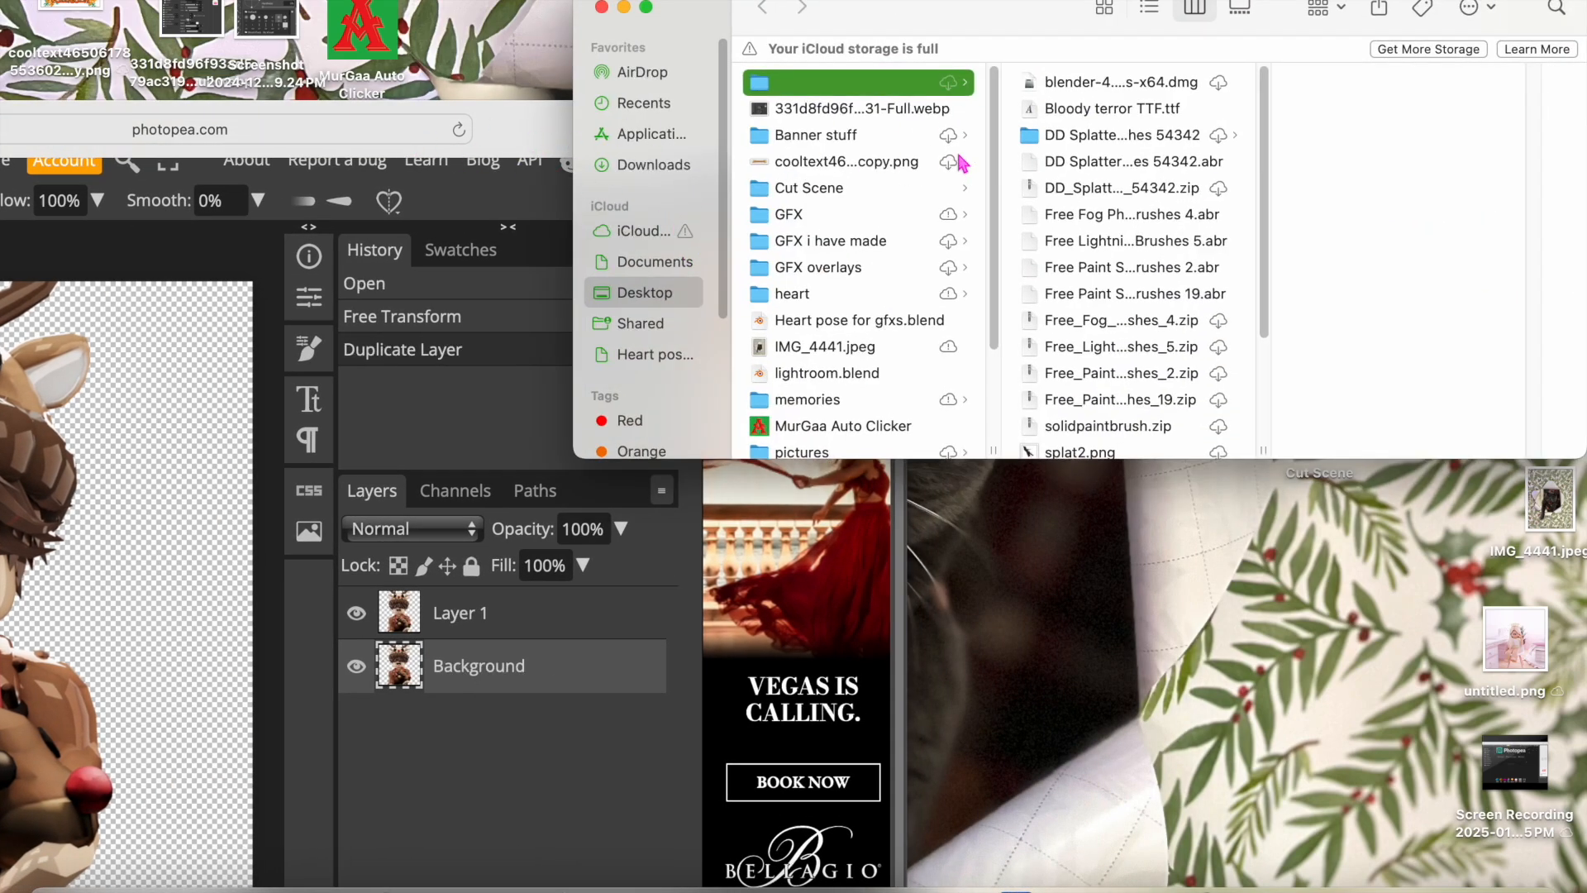
click(1075, 115)
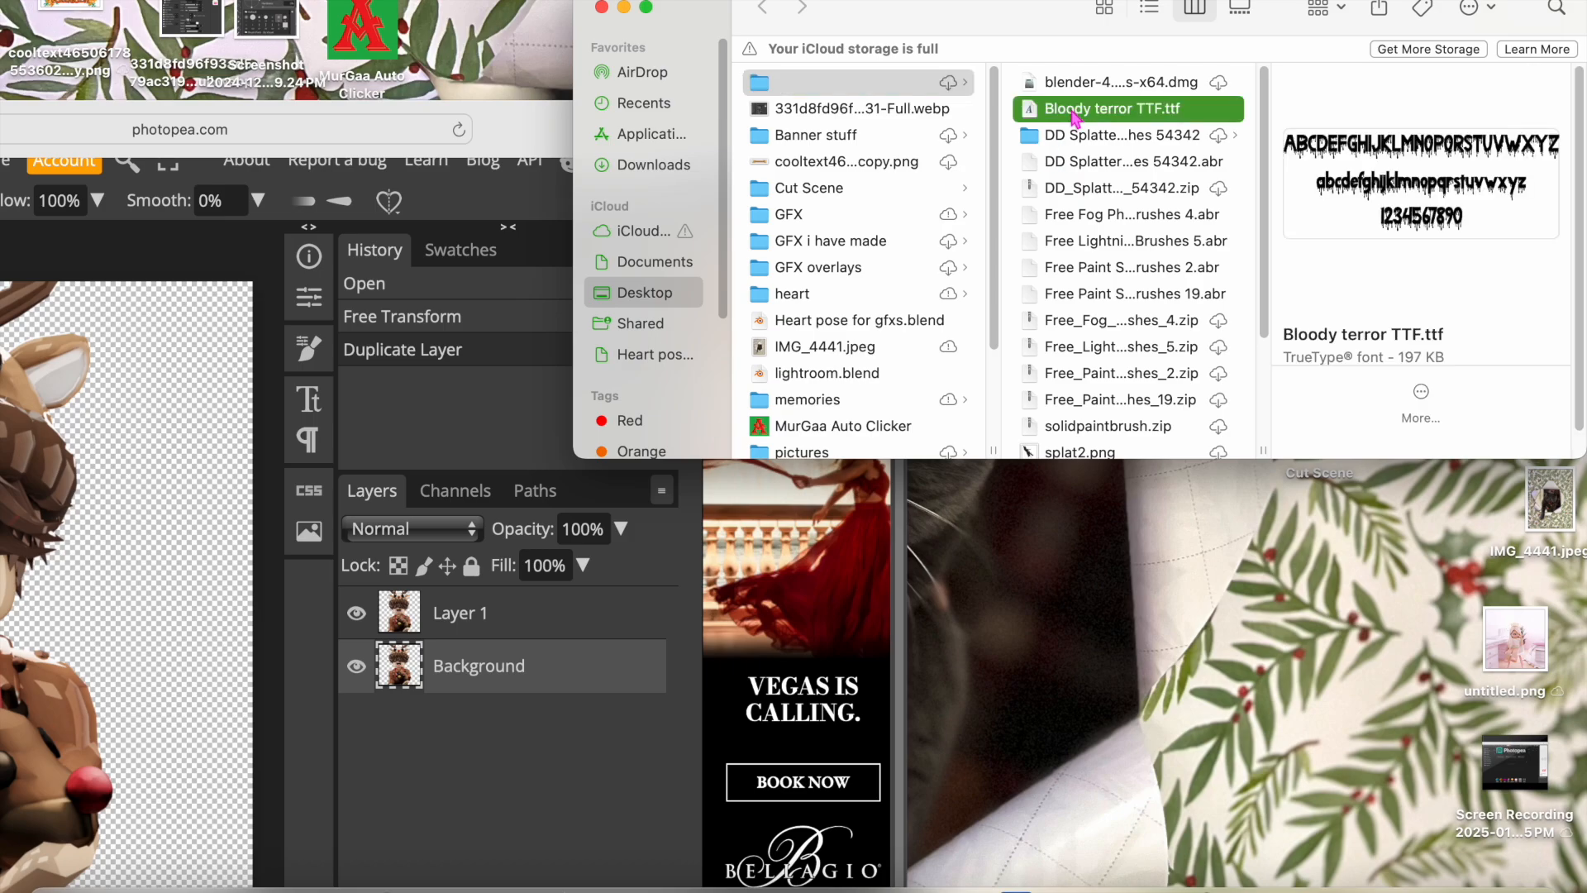
click(1075, 166)
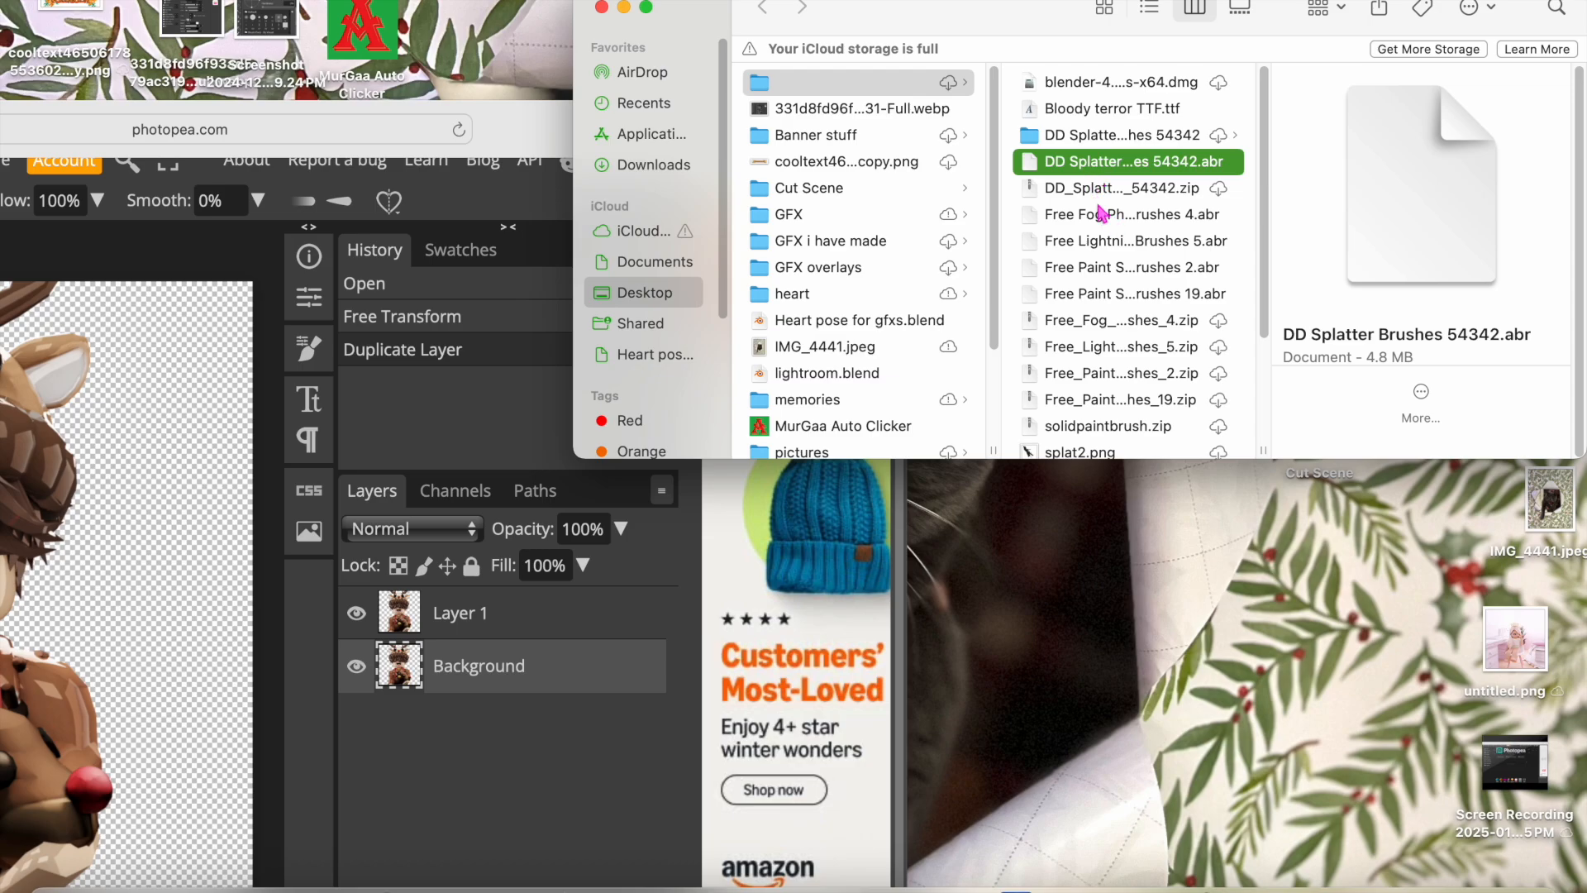
click(1059, 191)
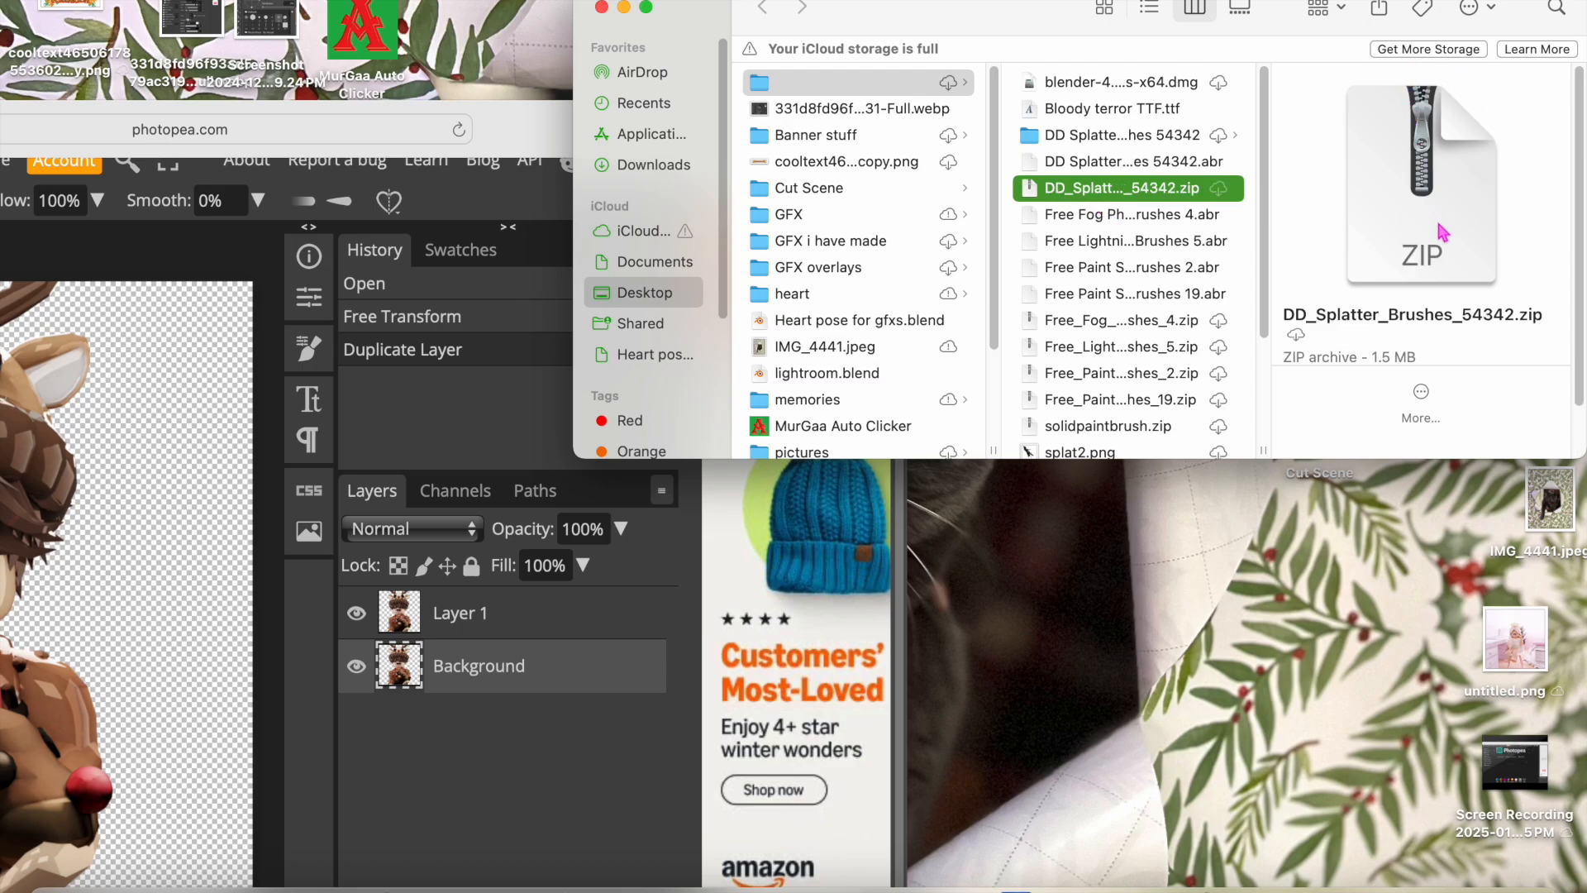
Load DD Splatter Brushes 54342.abr from the folder into Photopea and have it loaded in future sessions too.
drag(537, 125, 646, 0)
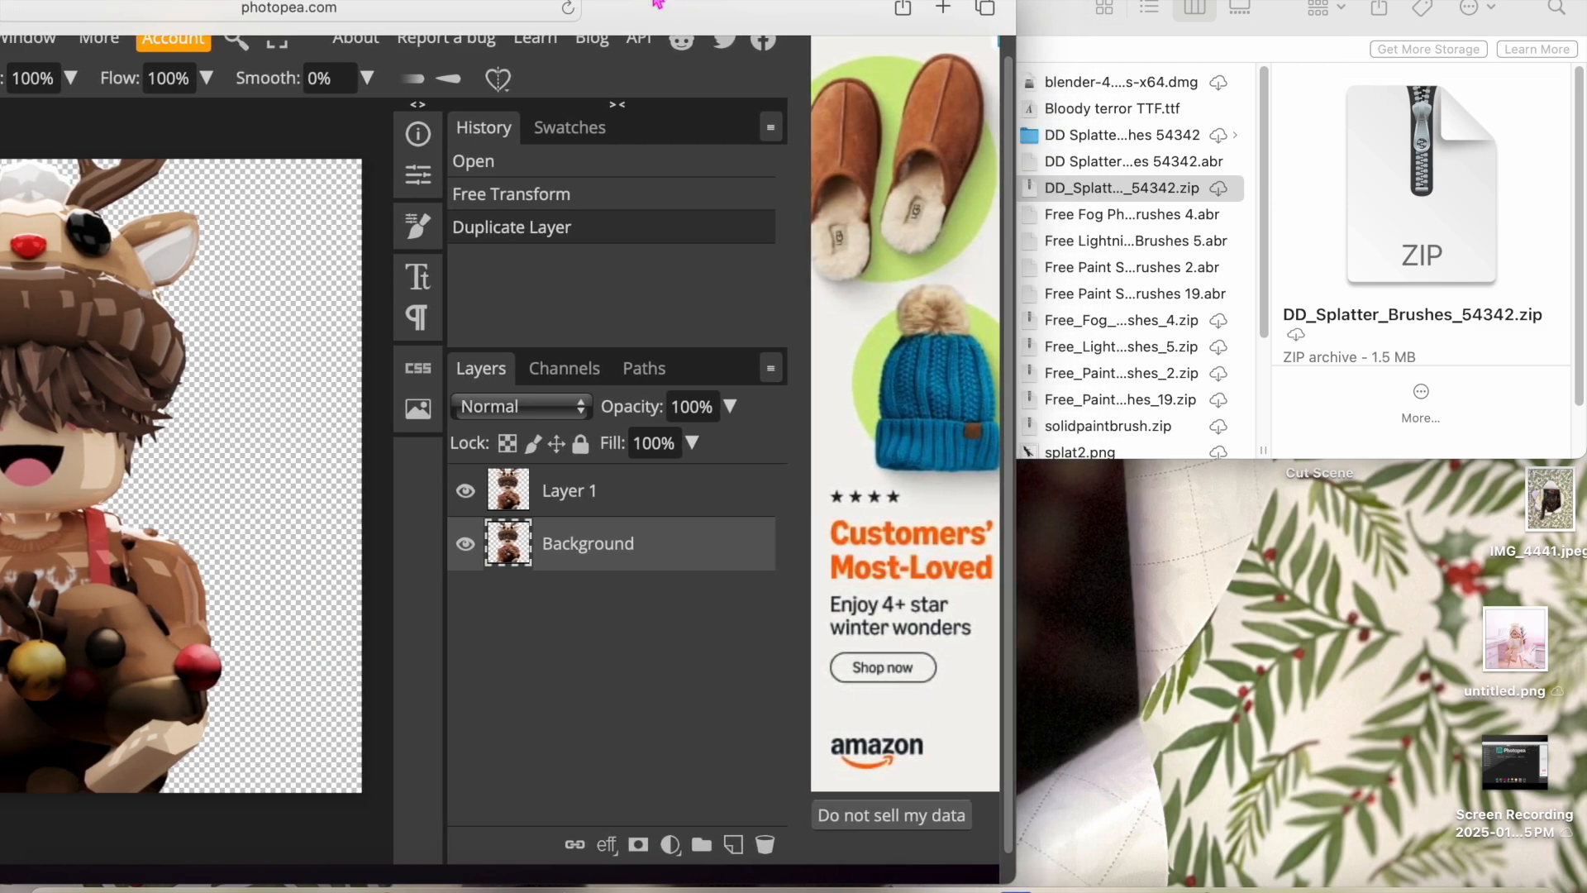
click(1126, 176)
click(1093, 165)
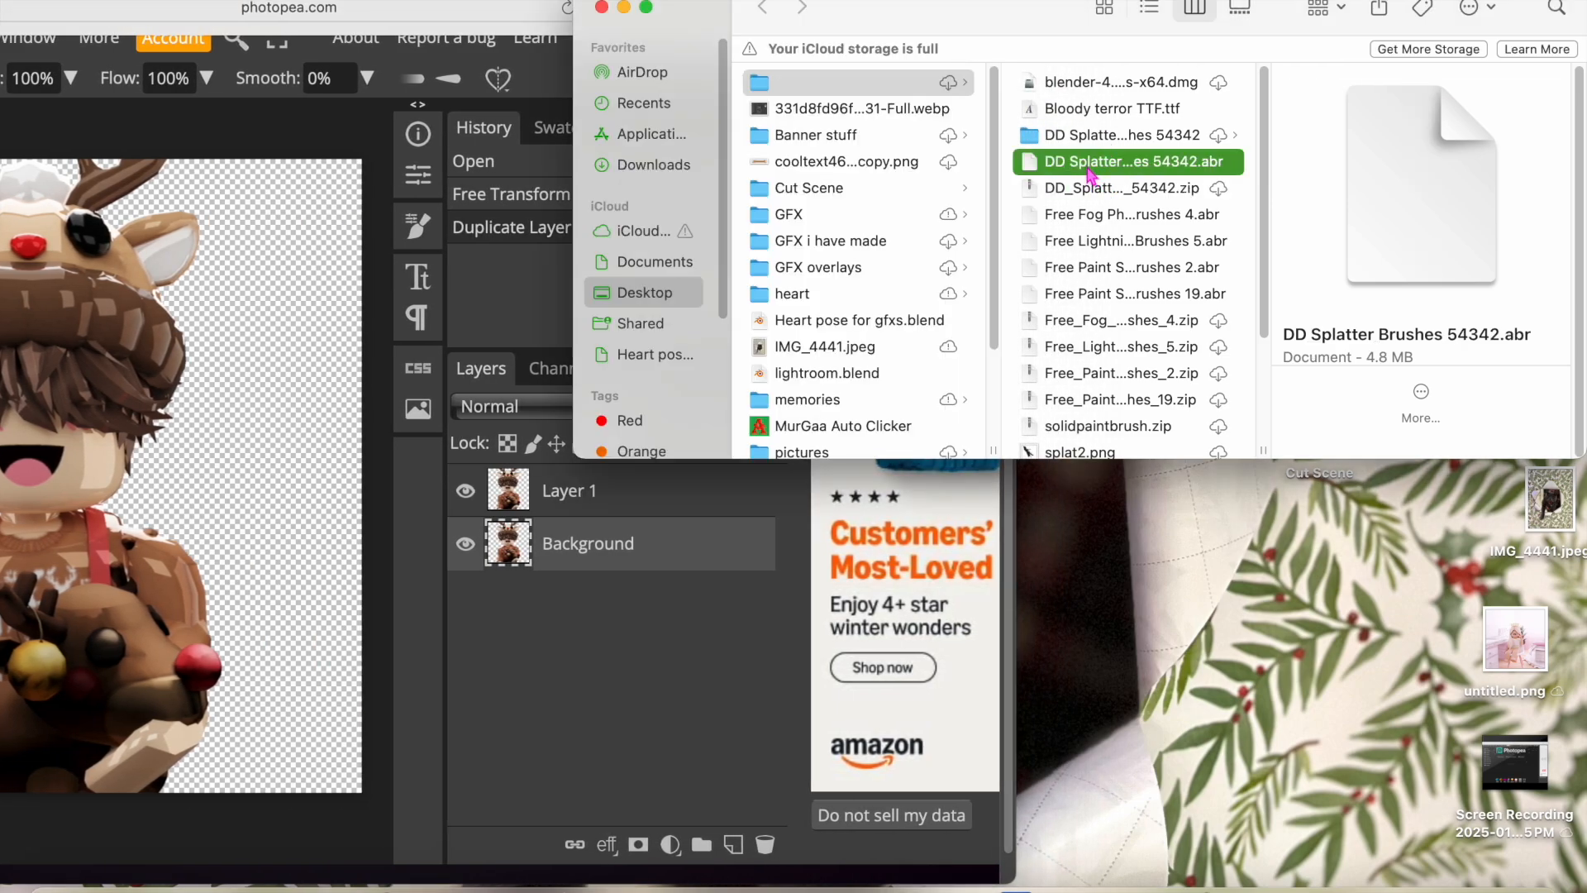
drag(1078, 178, 135, 522)
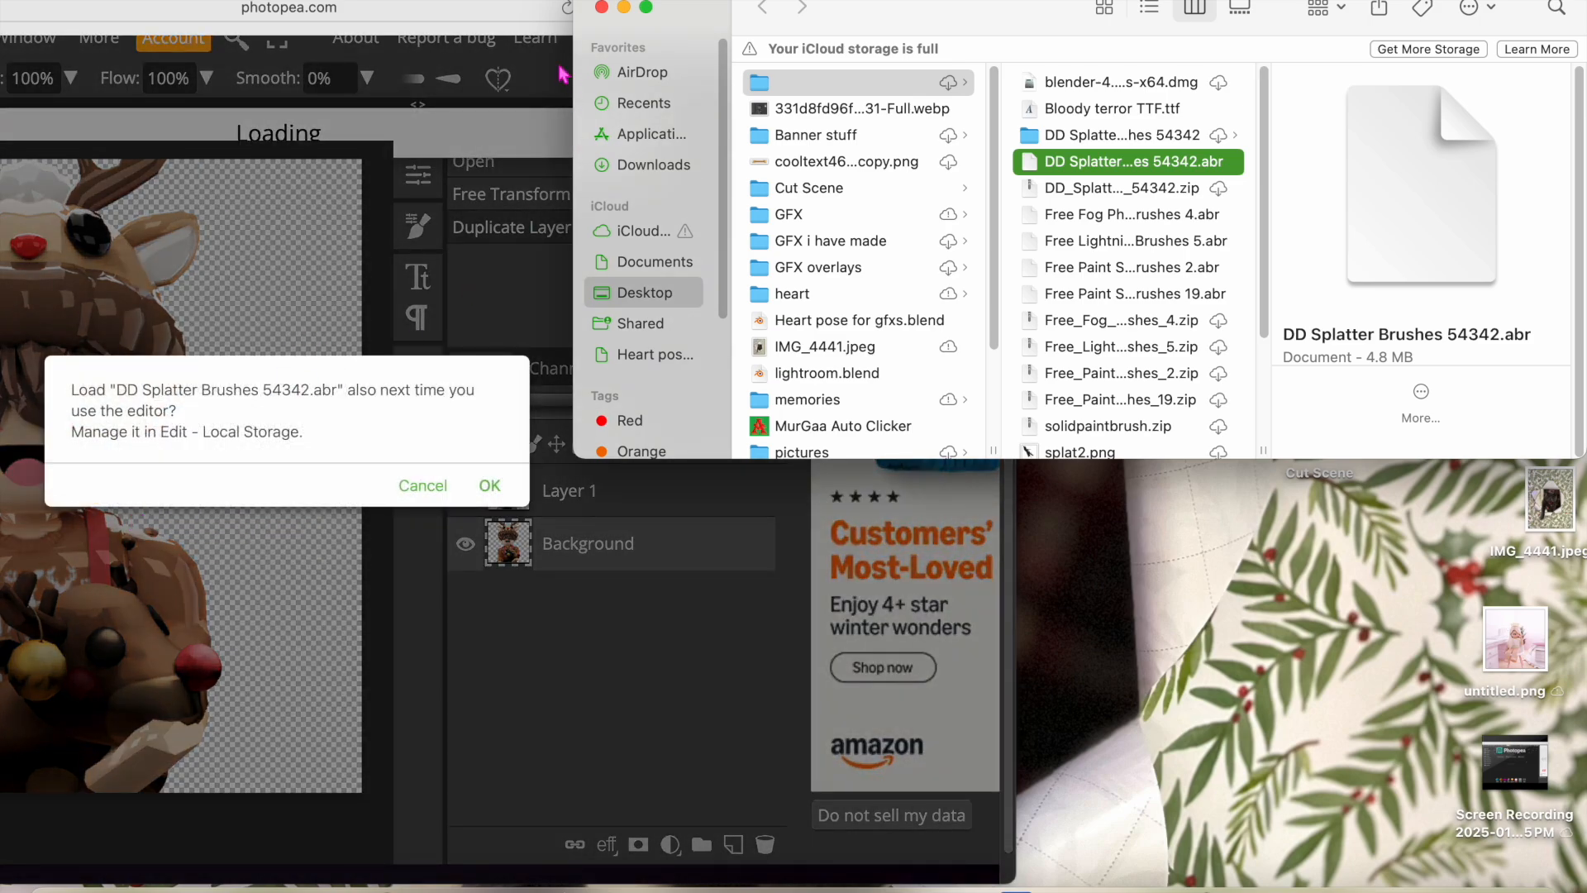
click(506, 33)
drag(719, 18, 1251, 21)
click(1026, 487)
Check the brush tip presets in the brush settings for the newly loaded splatter brushes.
click(946, 232)
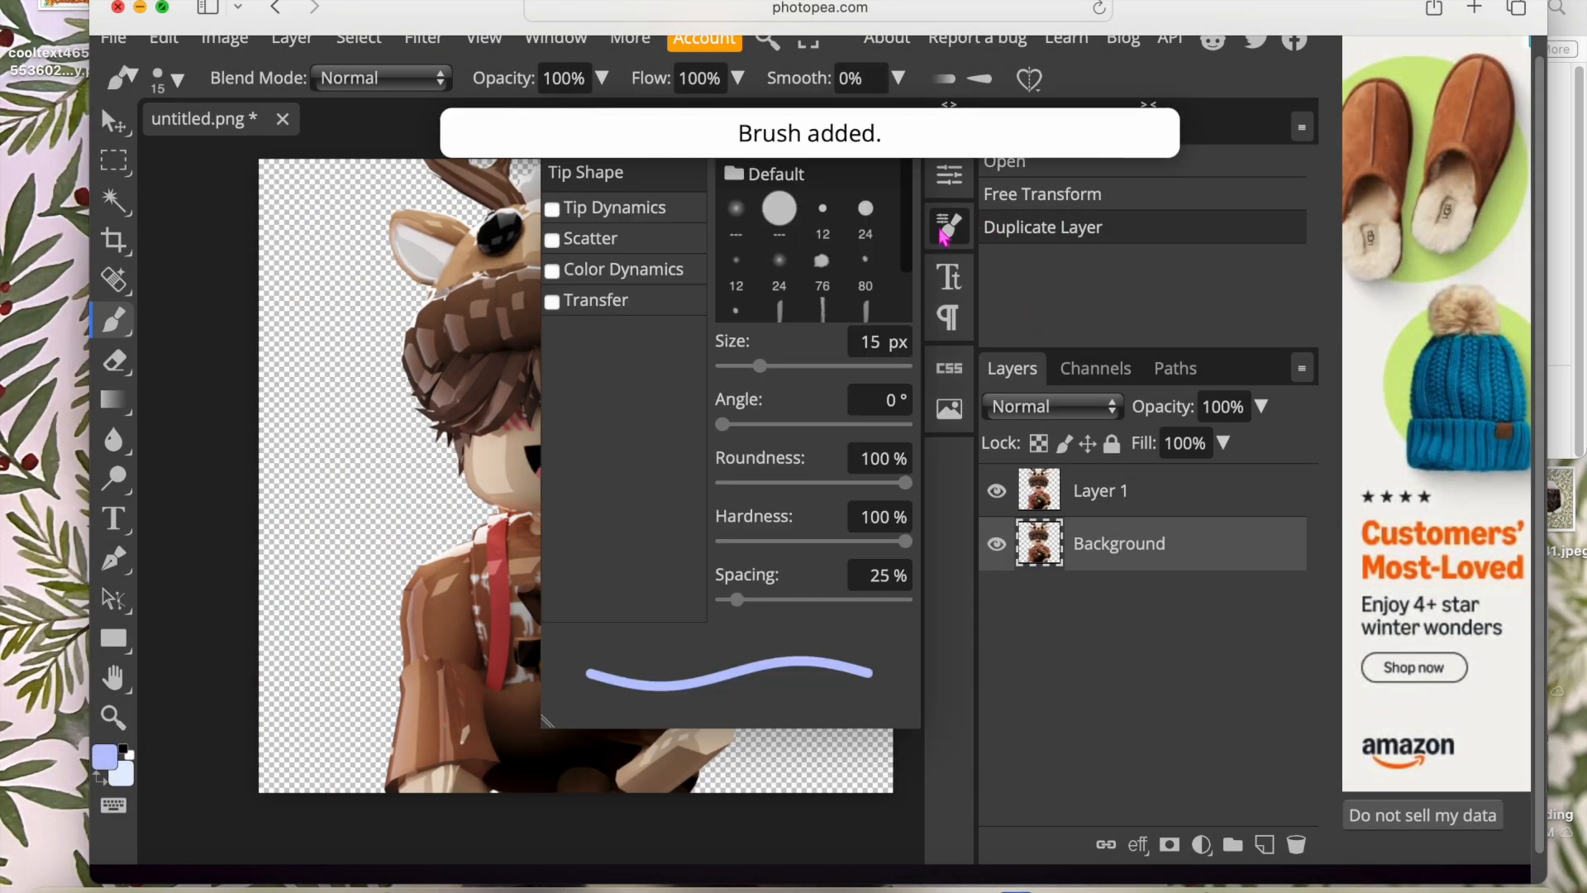
scroll(850, 298, down, 1)
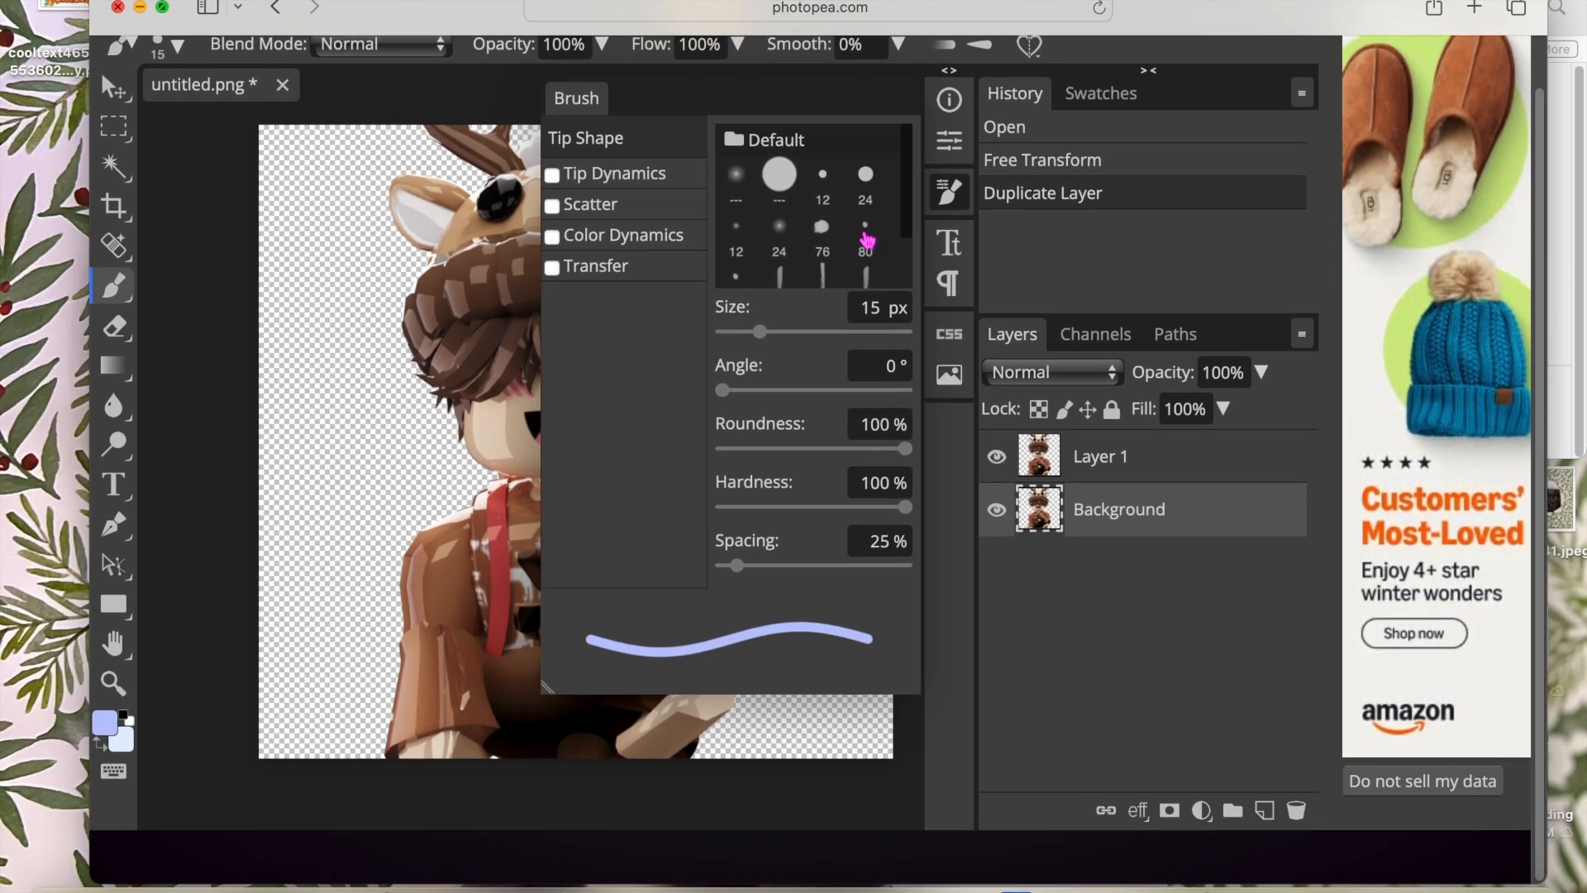
scroll(867, 239, down, 2)
click(950, 198)
click(950, 199)
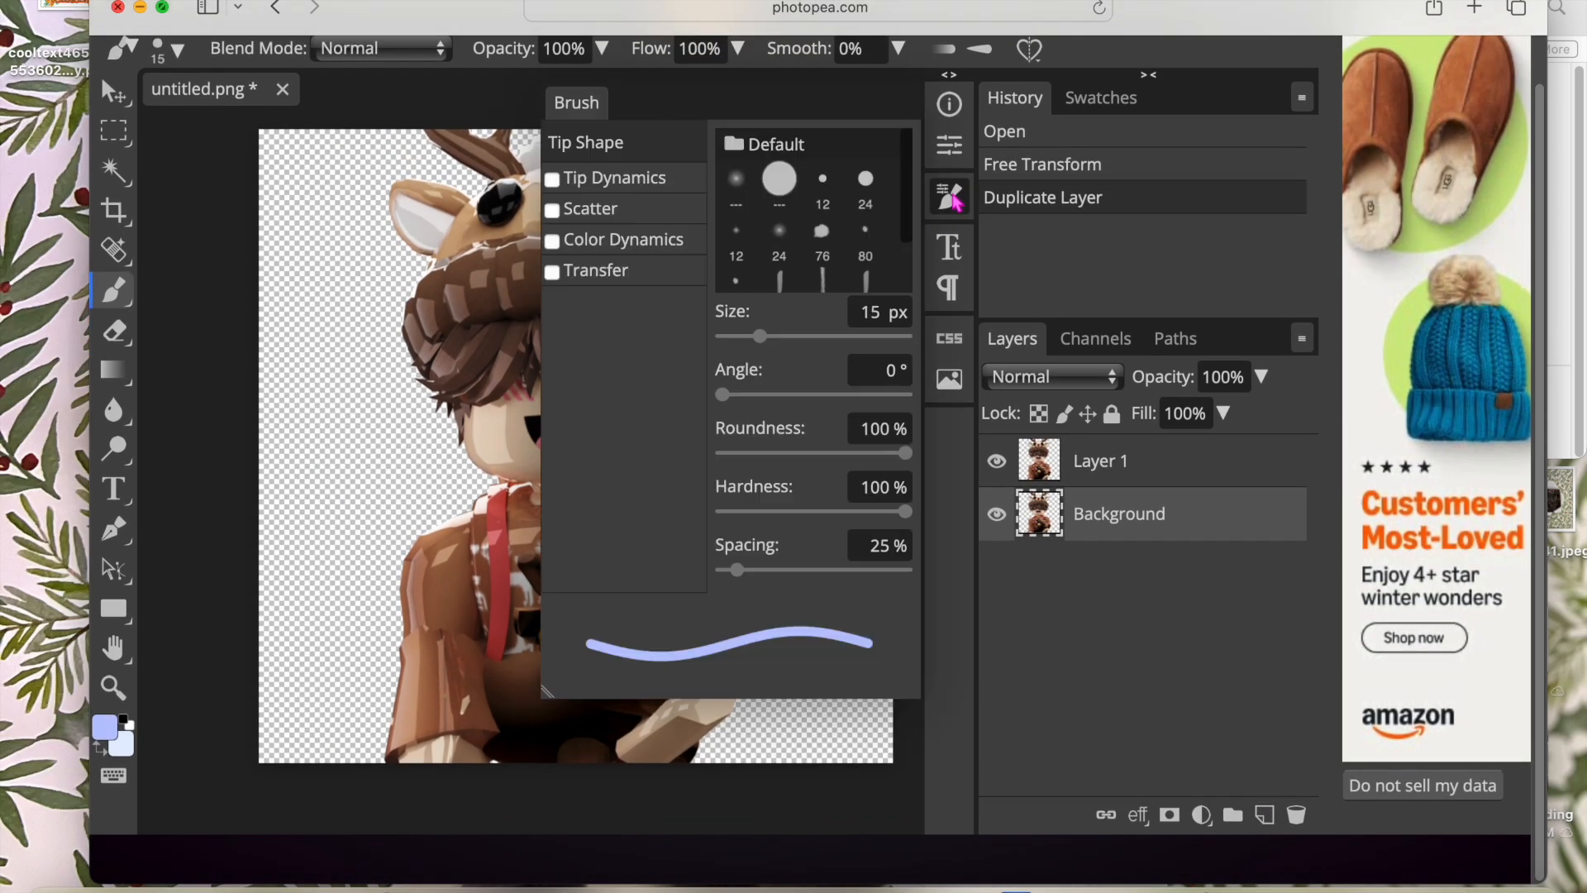
scroll(856, 213, down, 2)
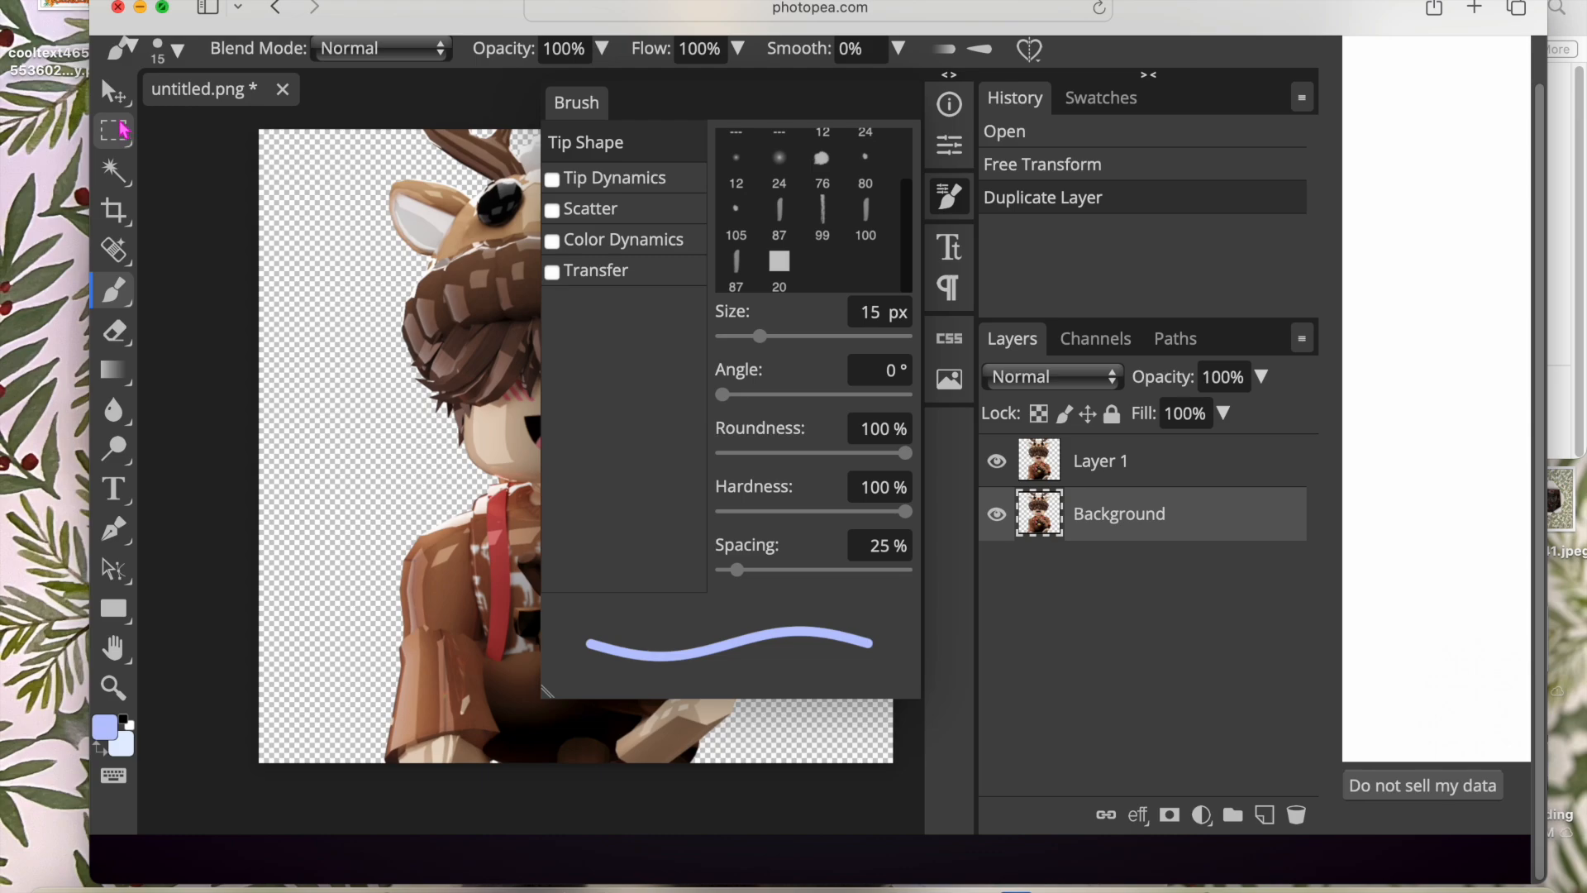
click(115, 130)
click(116, 96)
click(113, 290)
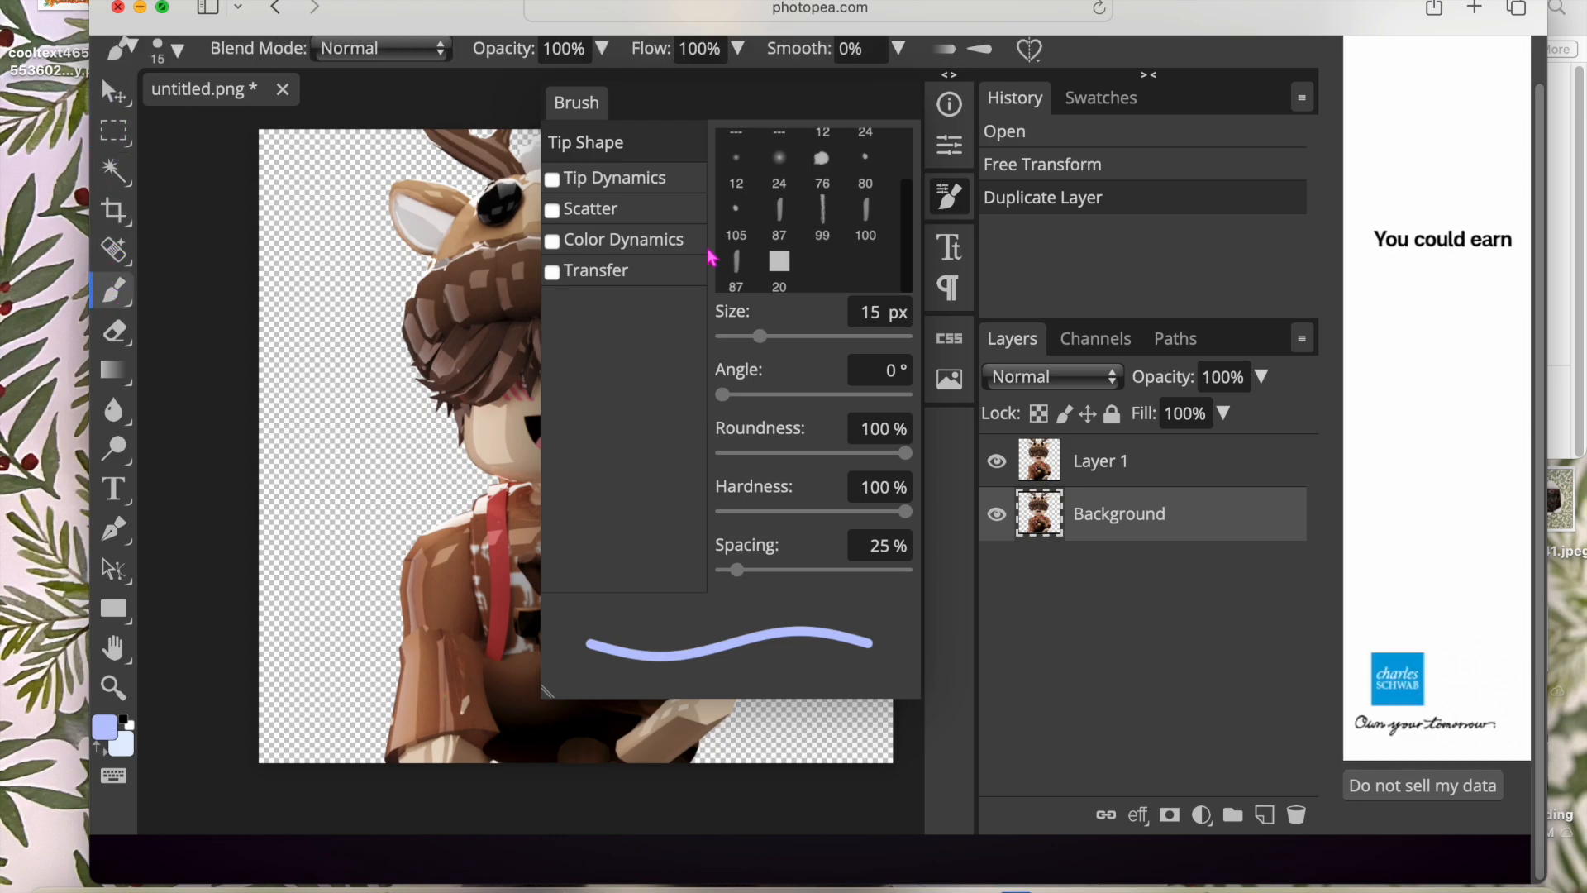
click(949, 204)
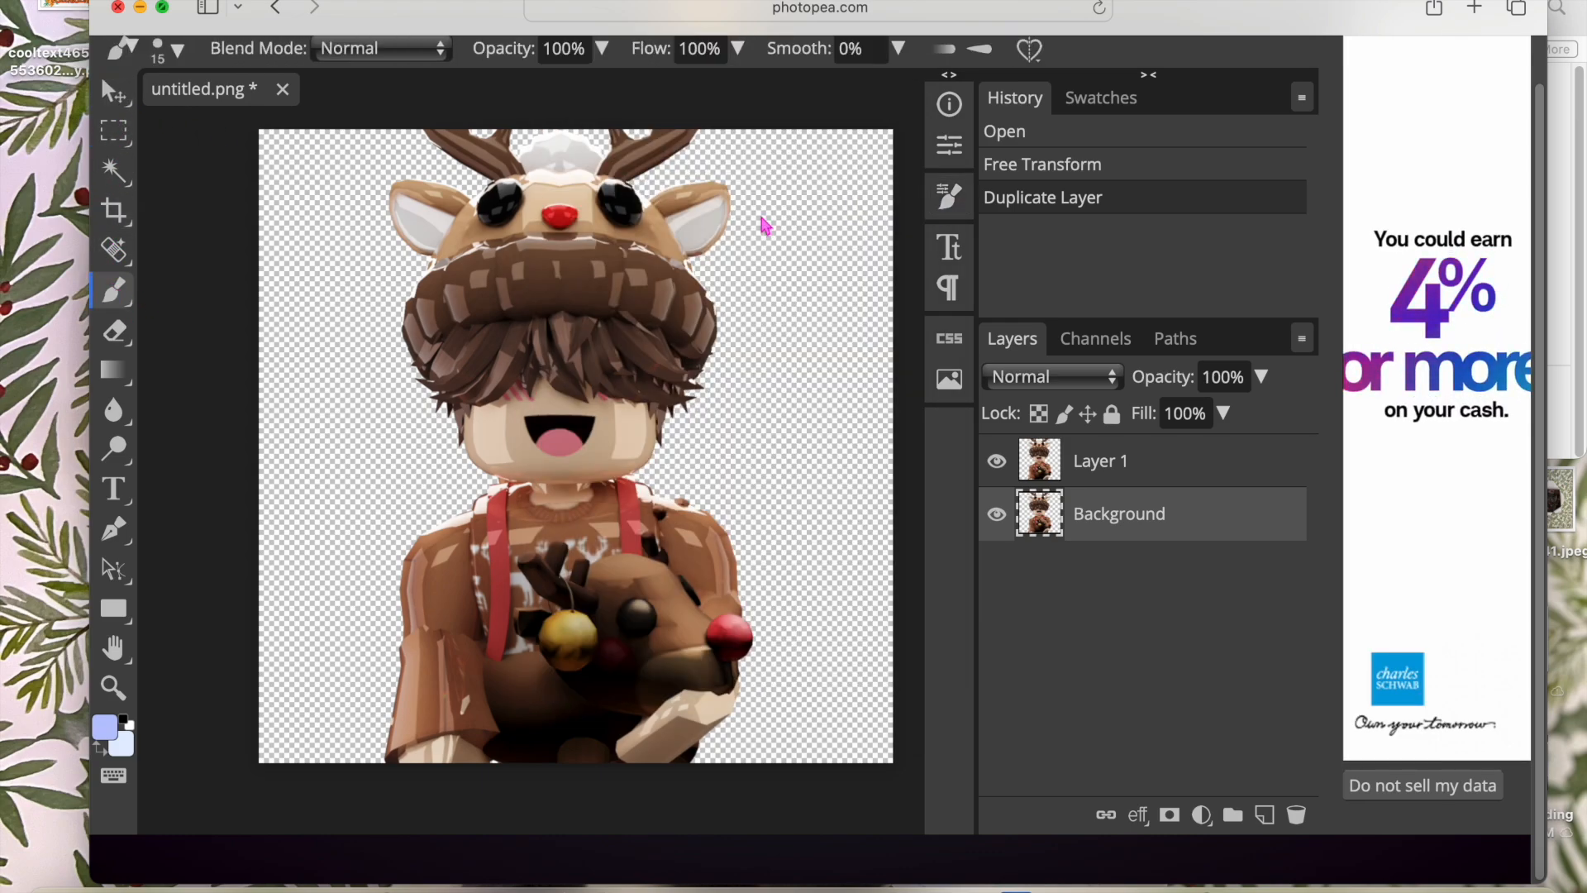
click(943, 201)
scroll(823, 245, down, 5)
Load Free Paint Splatter Photoshop Brushes 2.abr and Free Paint Splatter Photoshop Brushes 19.abr from the folder into Photopea.
mouse_move(1240, 12)
mouse_down()
mouse_move(804, 130)
mouse_move(583, 9)
mouse_move(659, 10)
mouse_up()
click(1108, 222)
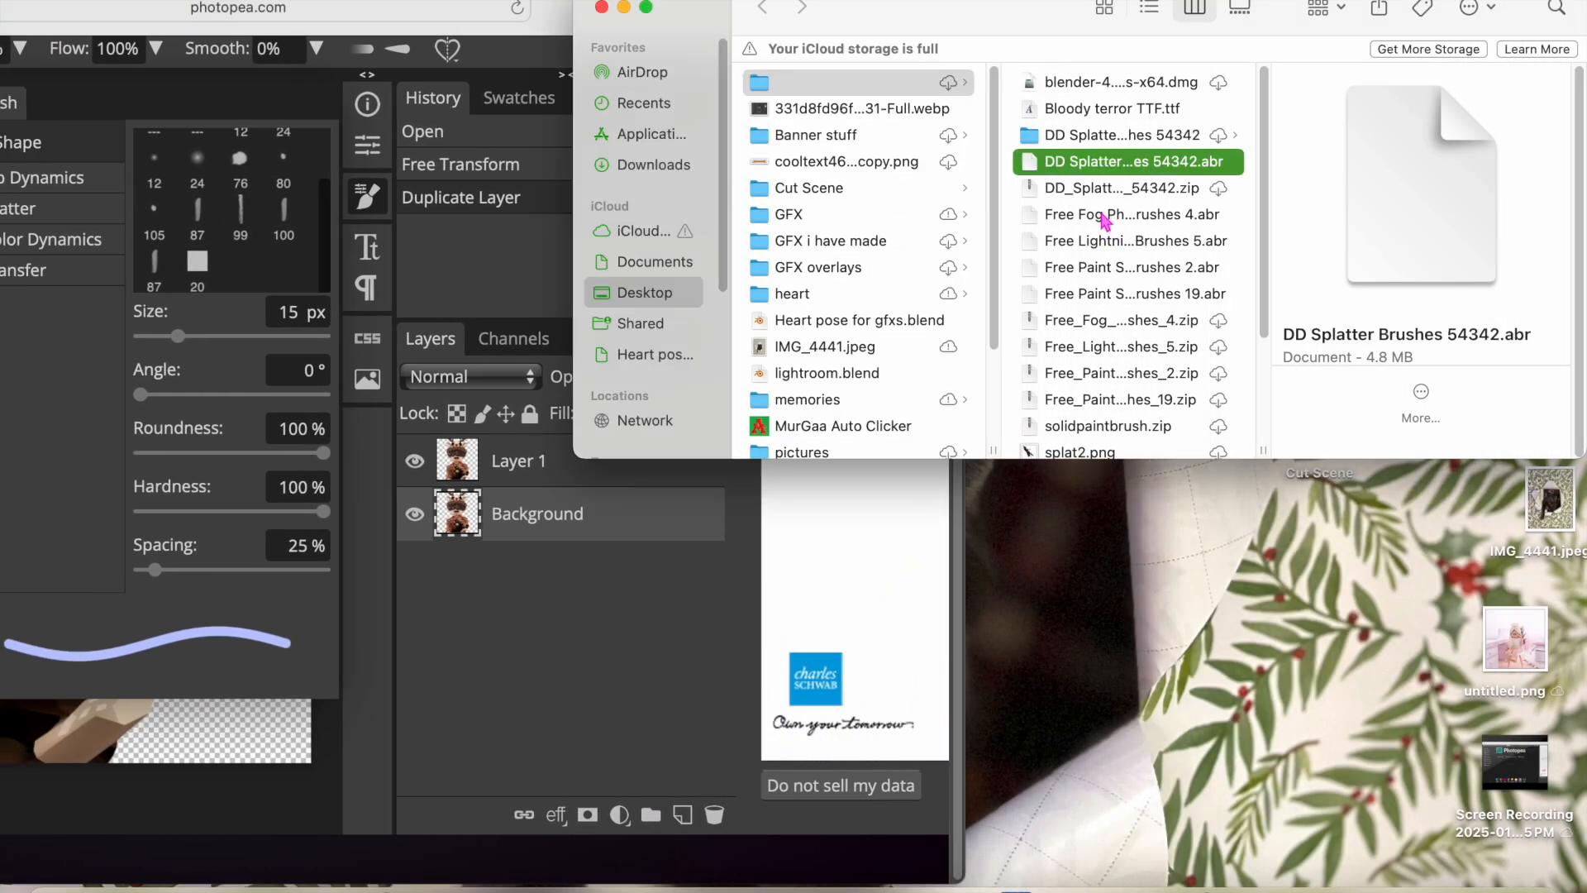
click(1106, 223)
click(1109, 242)
click(1124, 271)
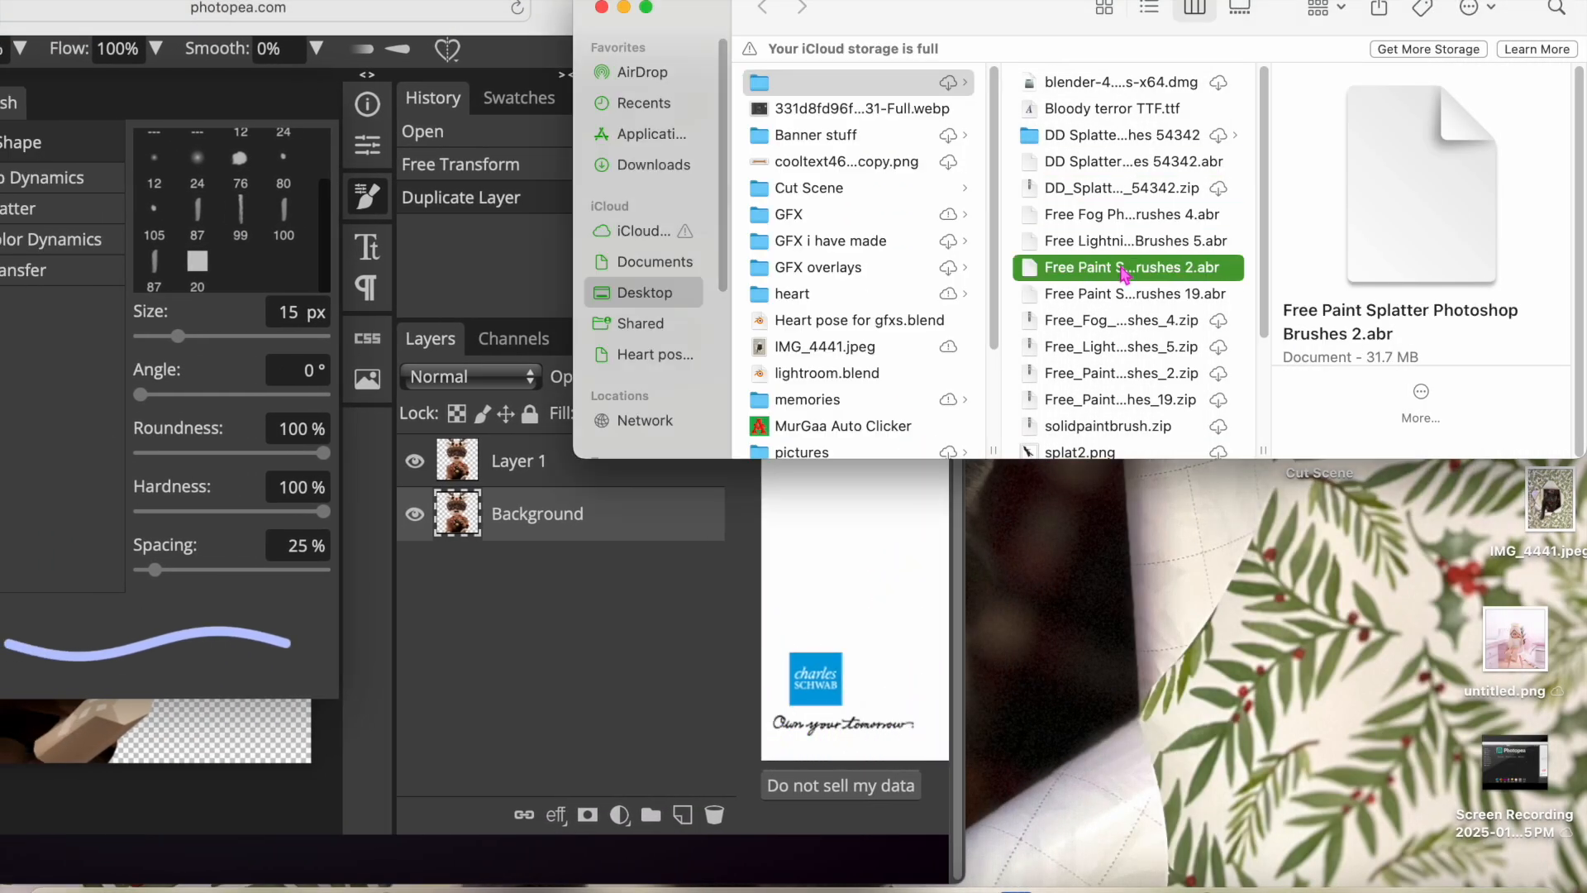
mouse_move(1075, 269)
mouse_down()
mouse_move(116, 538)
mouse_move(141, 662)
mouse_up()
mouse_move(1119, 304)
mouse_down()
mouse_move(1134, 316)
mouse_move(600, 653)
mouse_move(183, 768)
mouse_move(1151, 289)
mouse_move(1074, 281)
mouse_move(1117, 303)
mouse_move(256, 736)
mouse_move(116, 744)
mouse_up()
Load Splatter Brush Set.abr and splatter_brushes.abr from the same folder into Photopea.
scroll(1058, 396, down, 5)
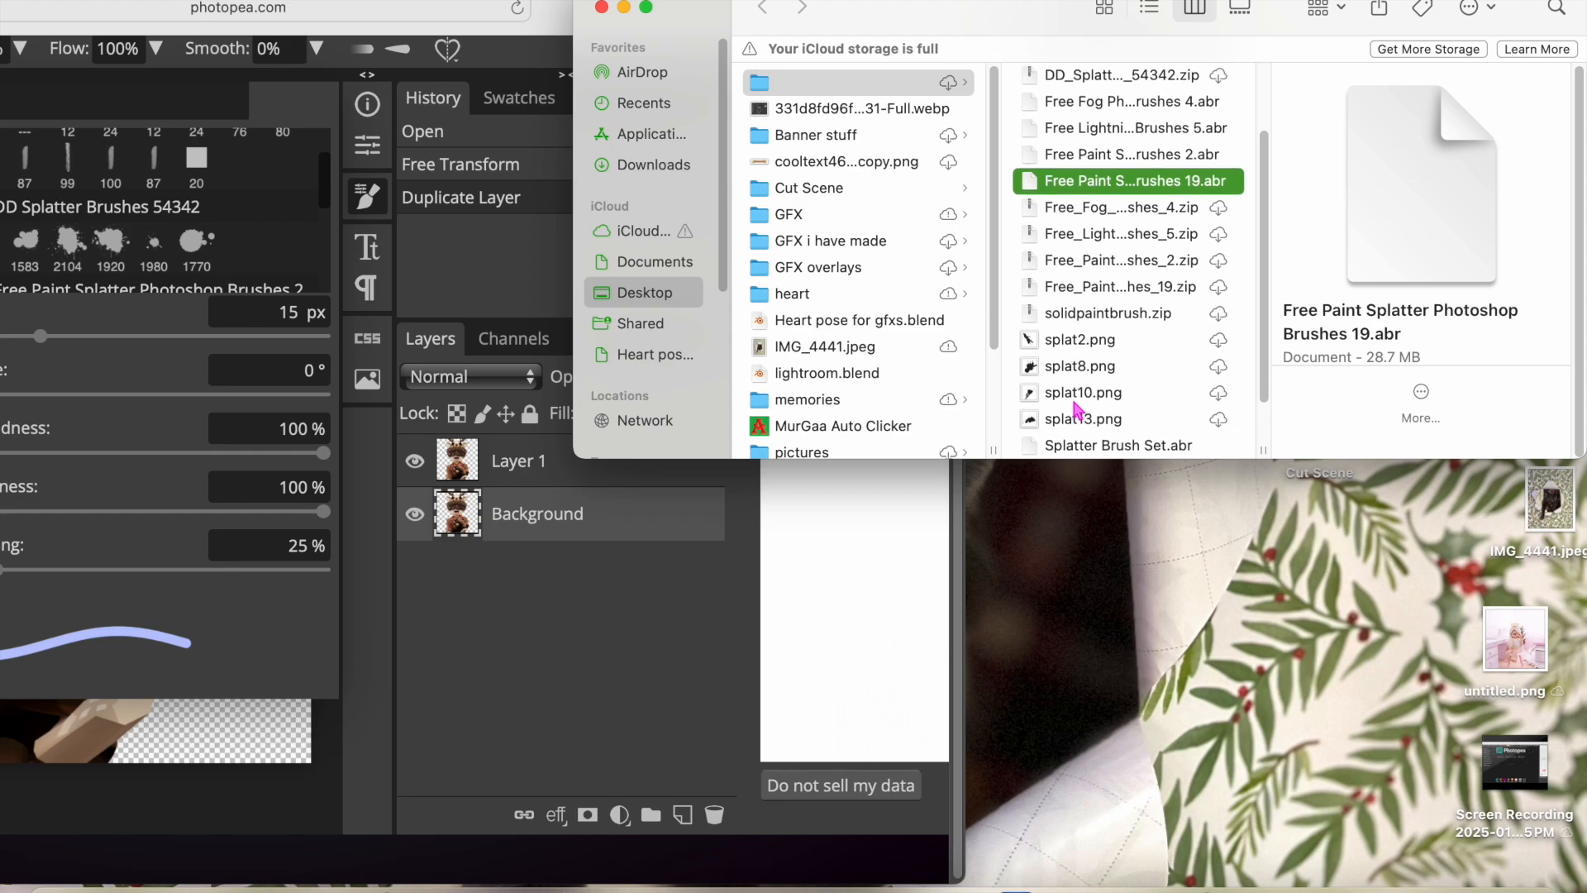
scroll(1076, 405, down, 2)
click(1077, 396)
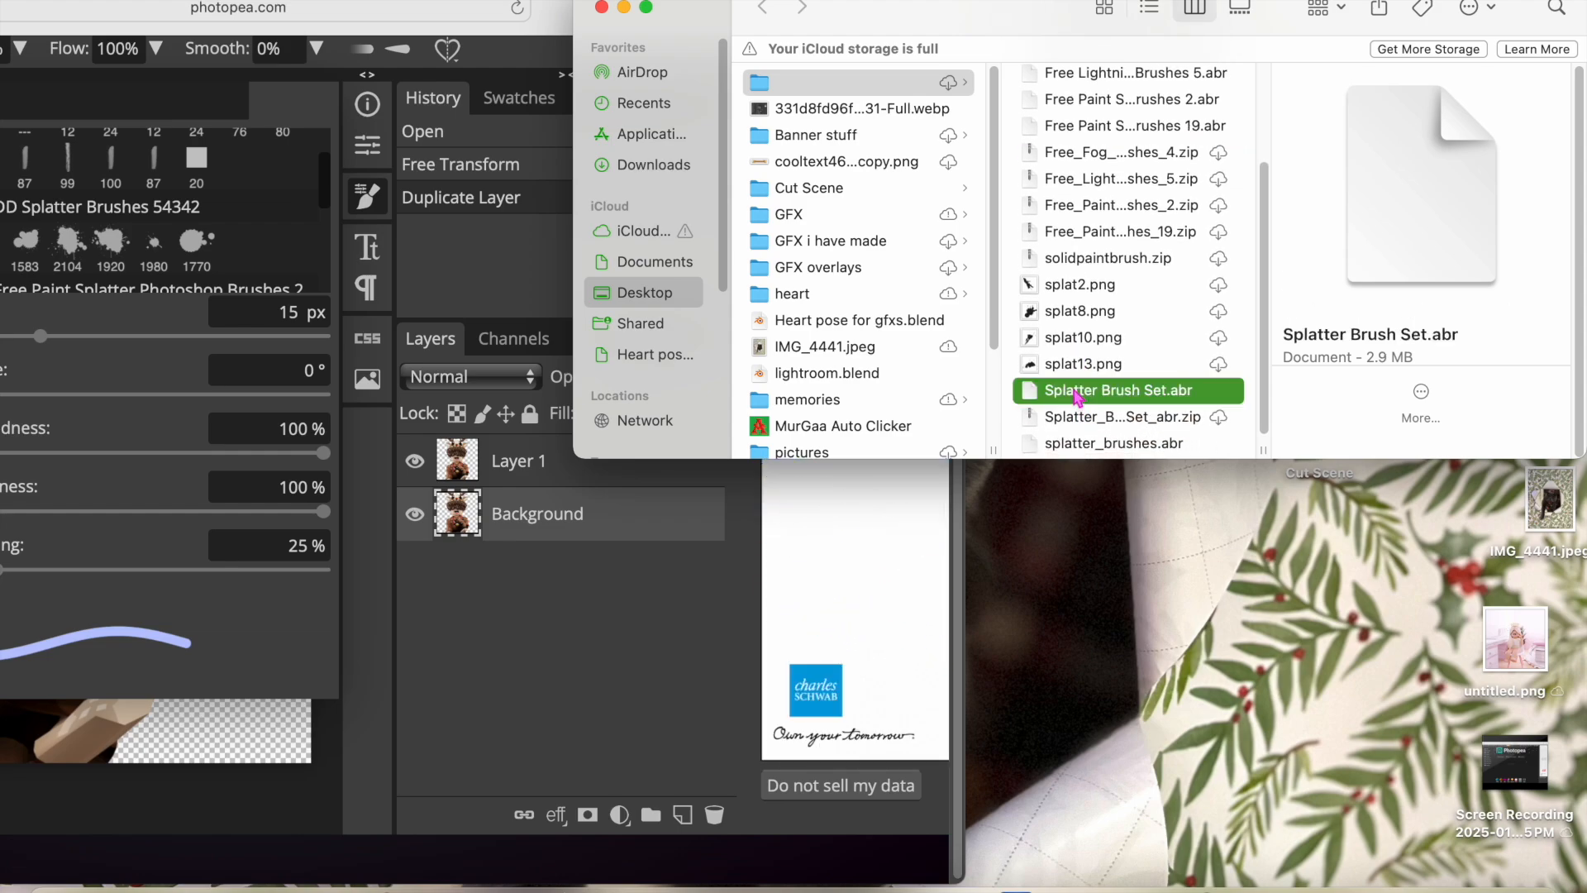
mouse_move(1149, 406)
mouse_down()
mouse_move(441, 596)
mouse_move(191, 739)
mouse_up()
scroll(1048, 430, down, 1)
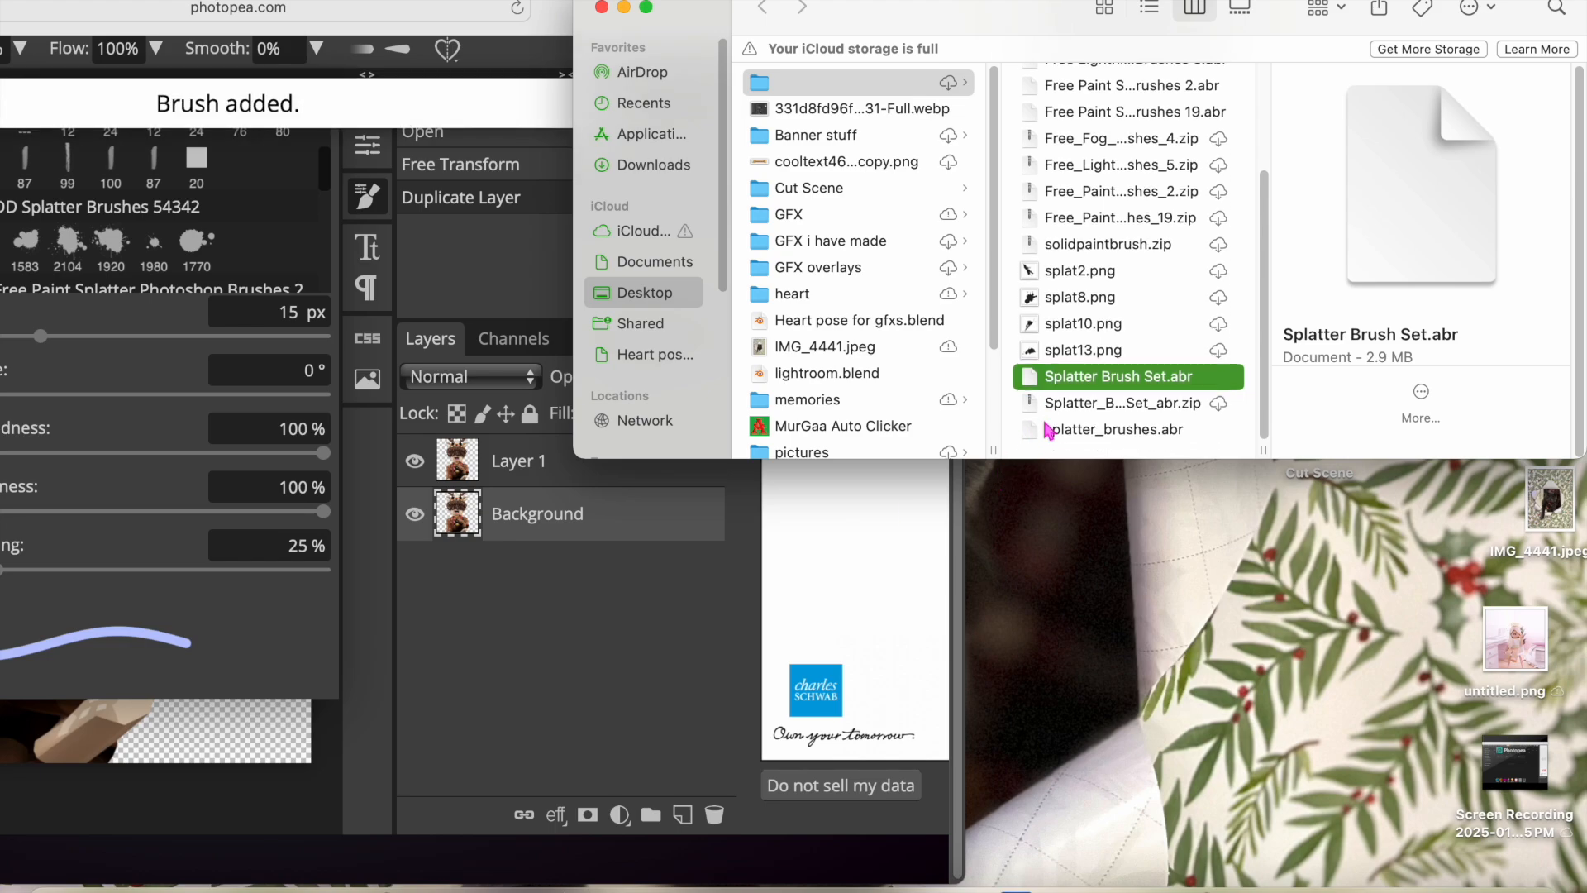
mouse_move(1110, 441)
mouse_down()
mouse_move(1149, 444)
mouse_move(633, 563)
mouse_move(217, 767)
mouse_up()
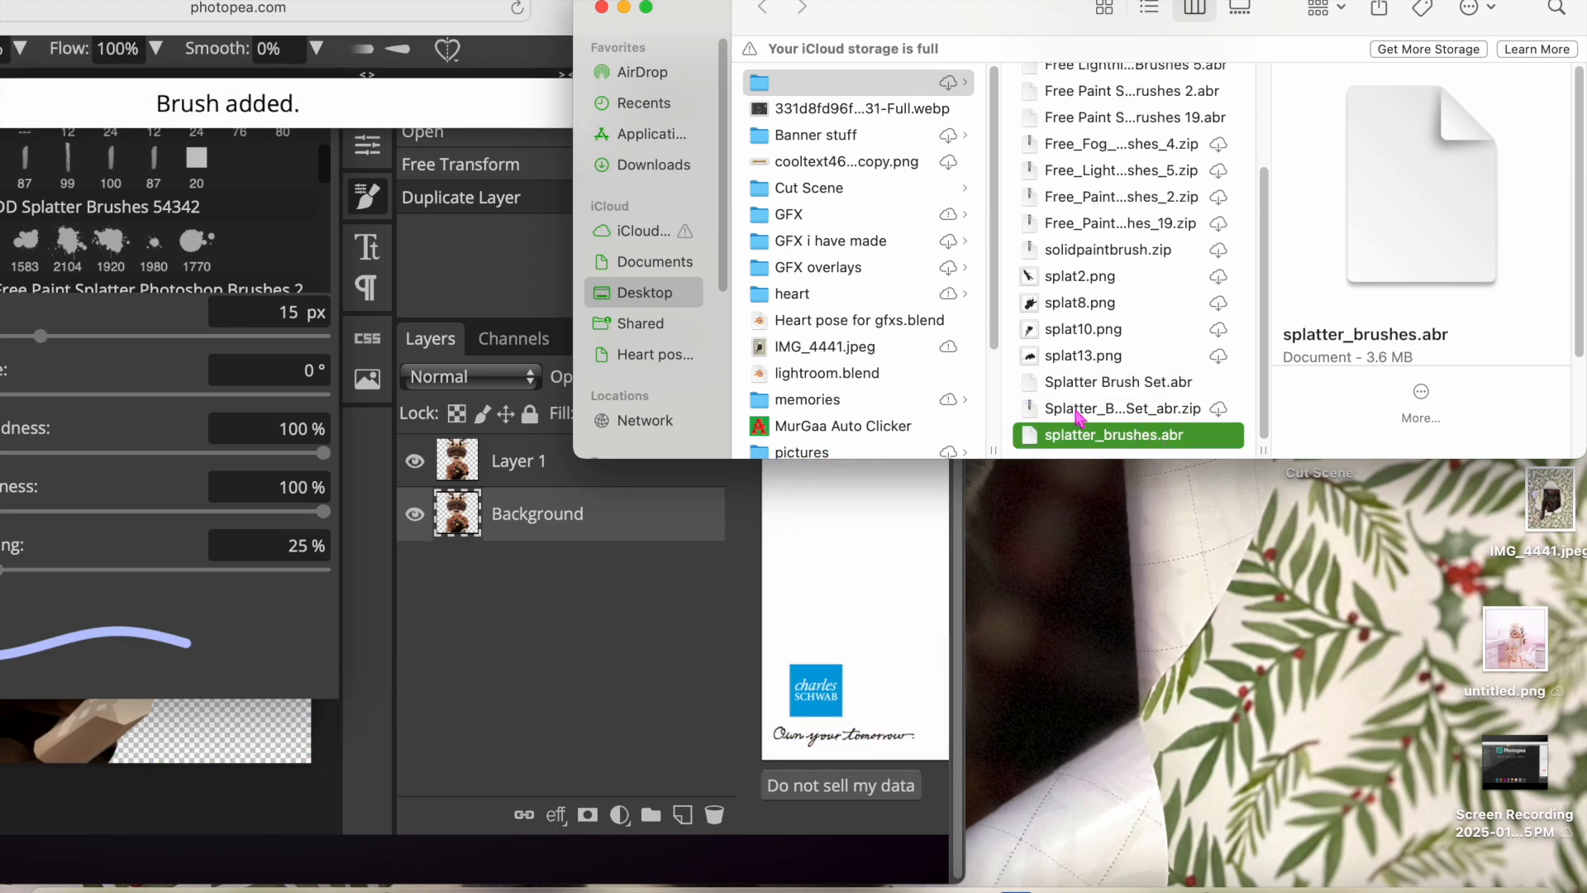
Close the file browser window and bring the Photopea window back to full screen.
click(1079, 409)
click(602, 6)
drag(594, 8, 1042, 8)
click(29, 7)
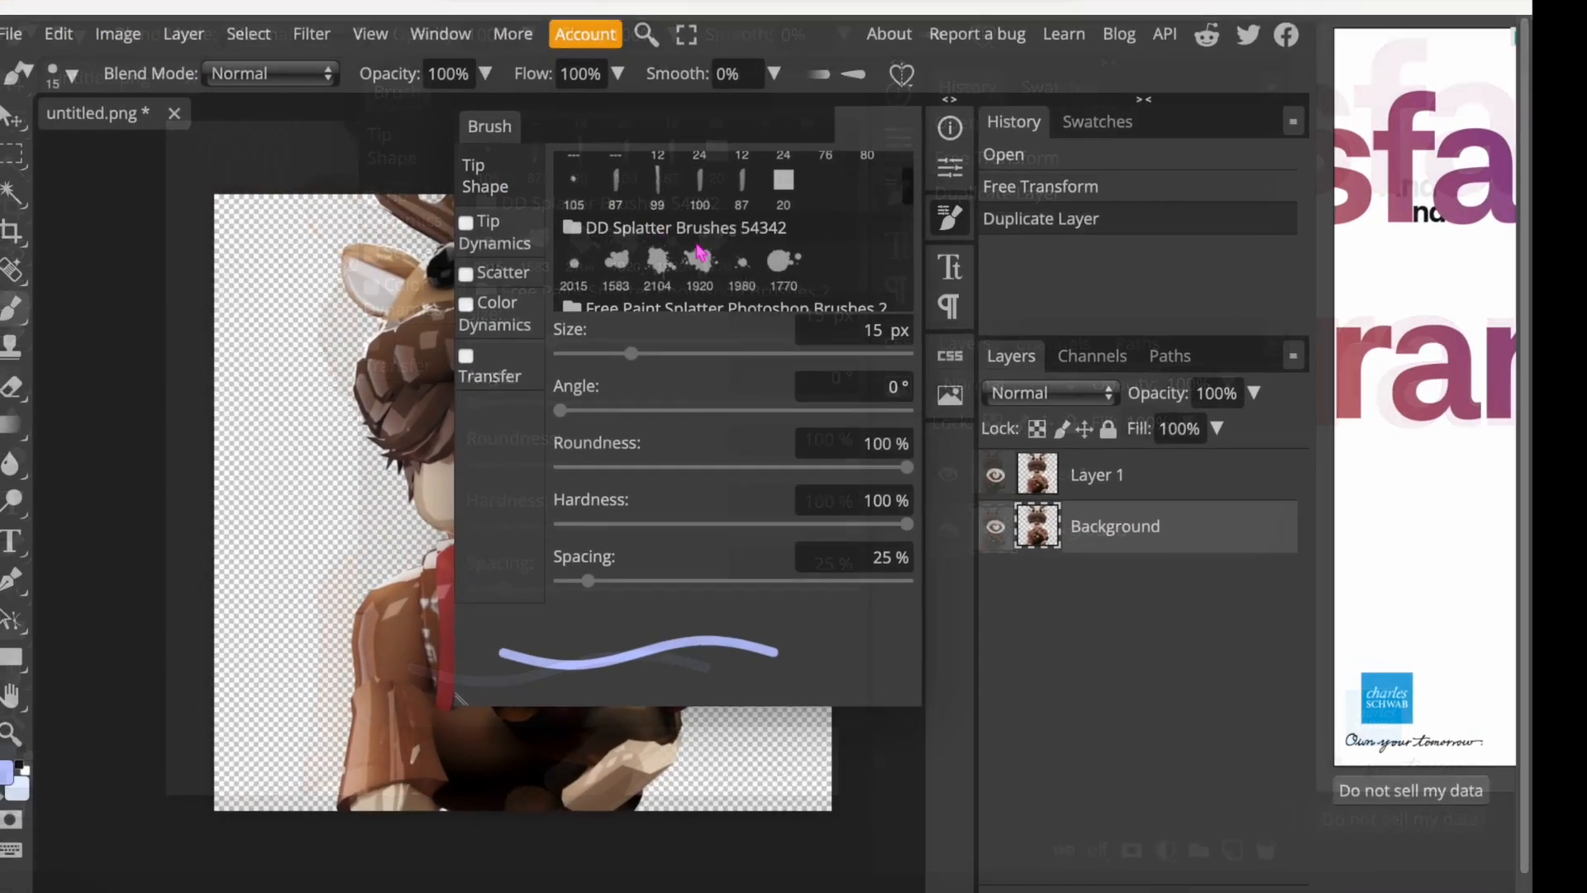
Look through the imported brush sets and select the second tip of Free Paint Splatter Photoshop Brushes 2.
scroll(798, 245, down, 5)
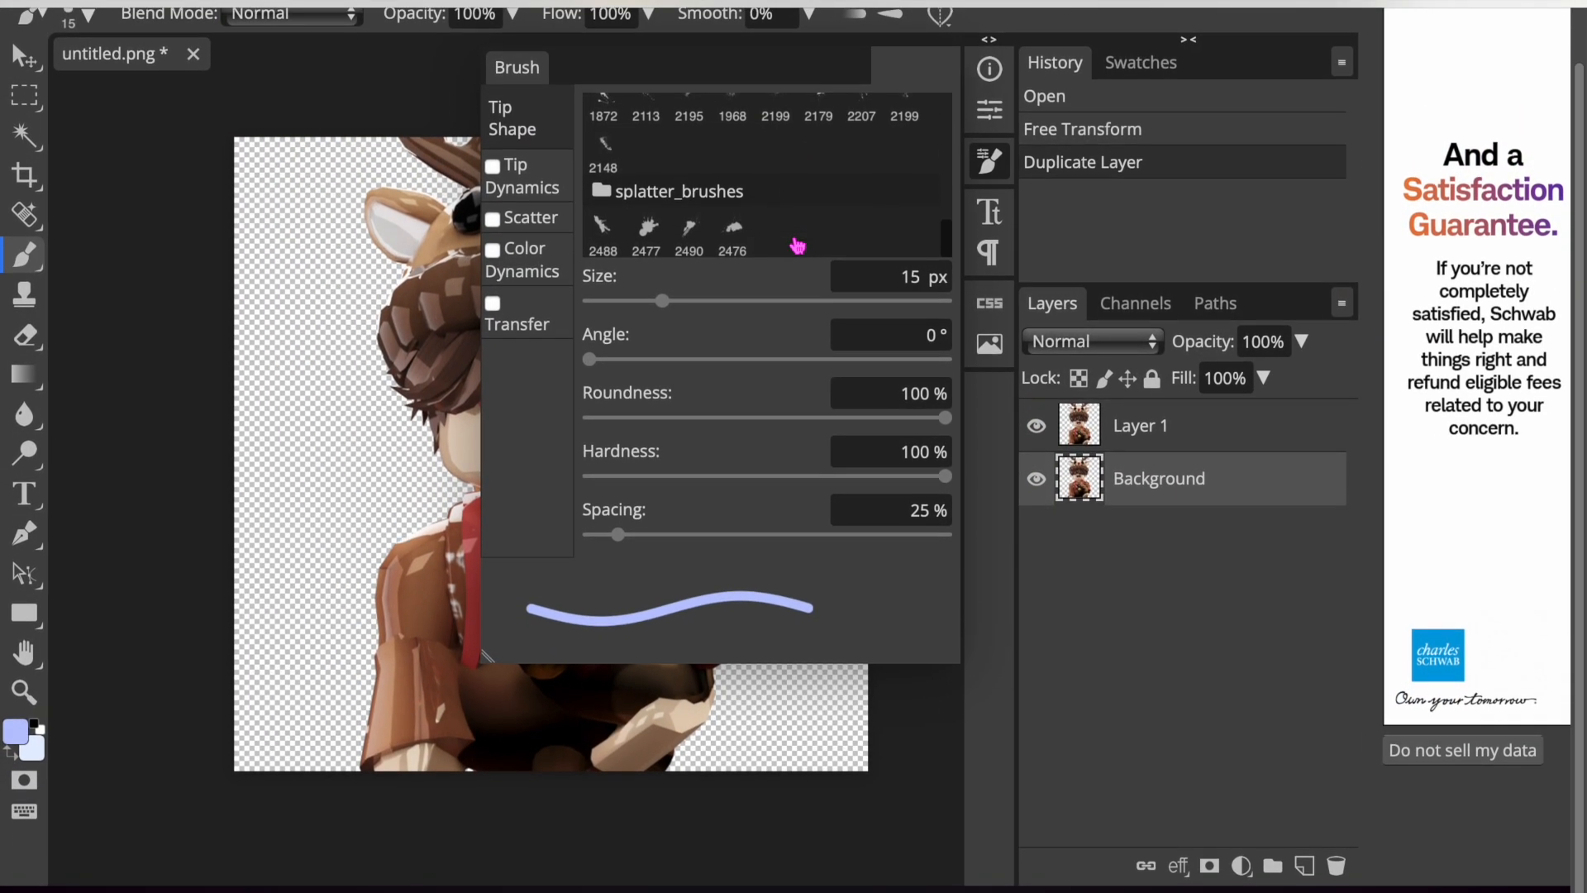
scroll(811, 199, up, 2)
scroll(810, 194, up, 6)
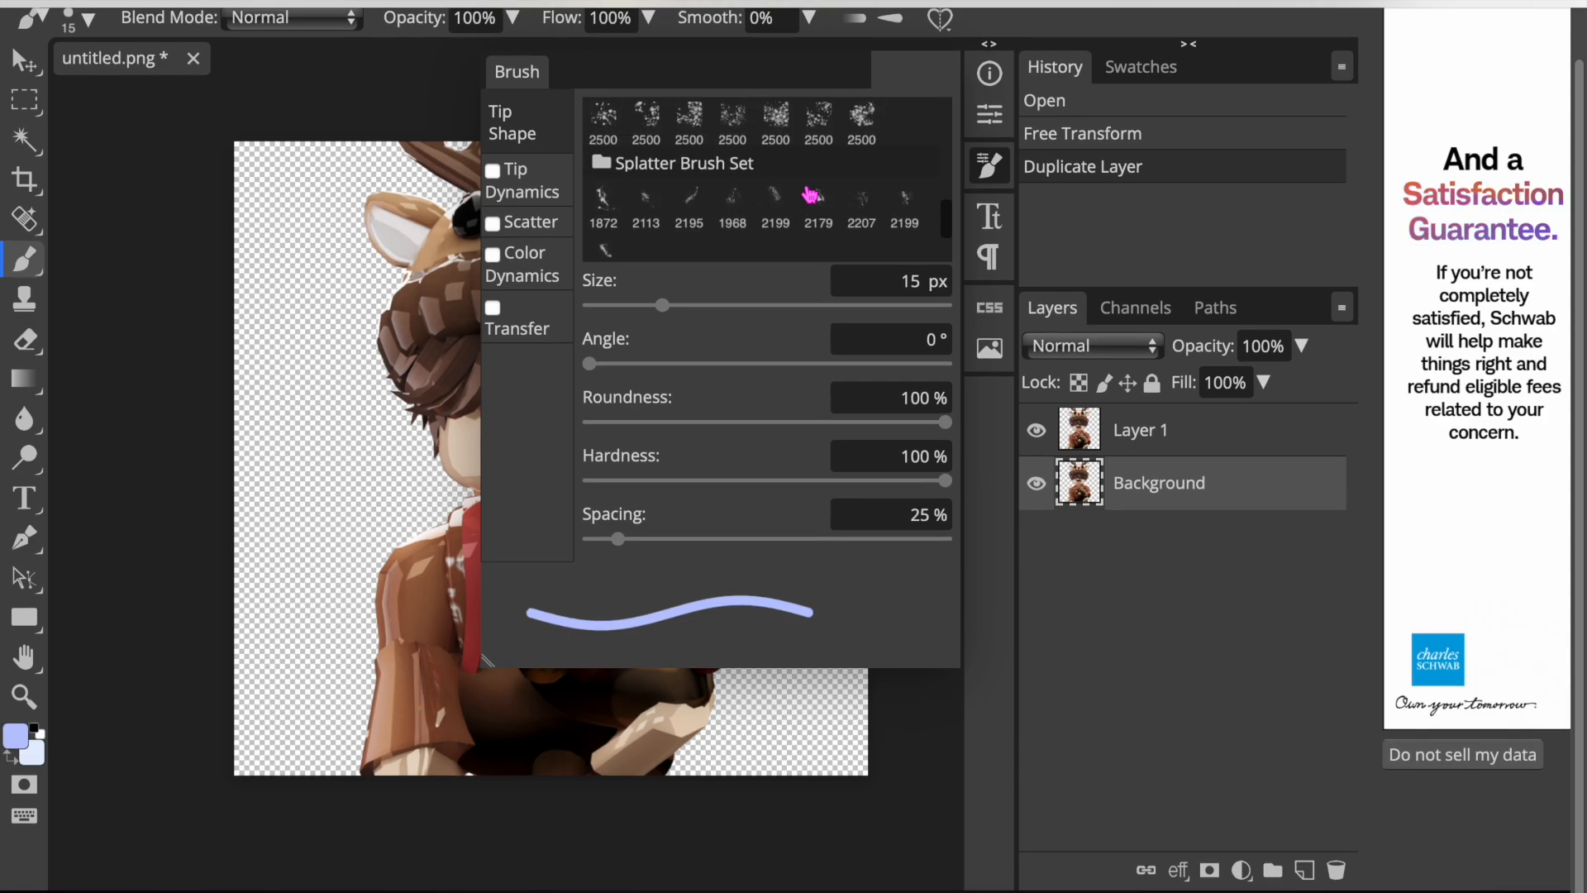
scroll(800, 252, down, 3)
scroll(799, 253, down, 1)
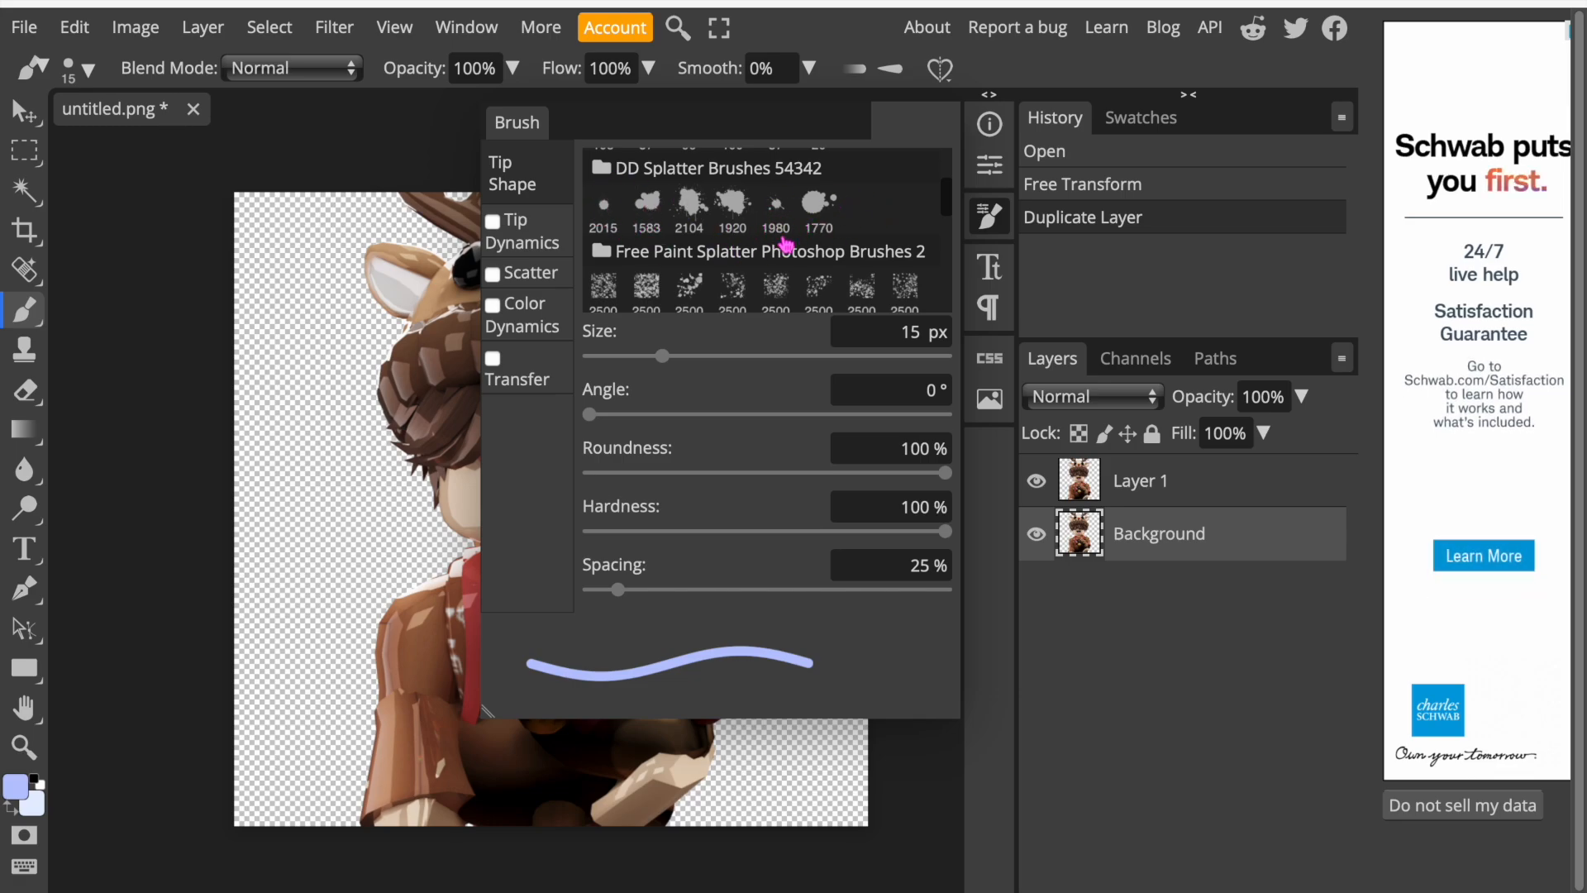
scroll(749, 250, down, 2)
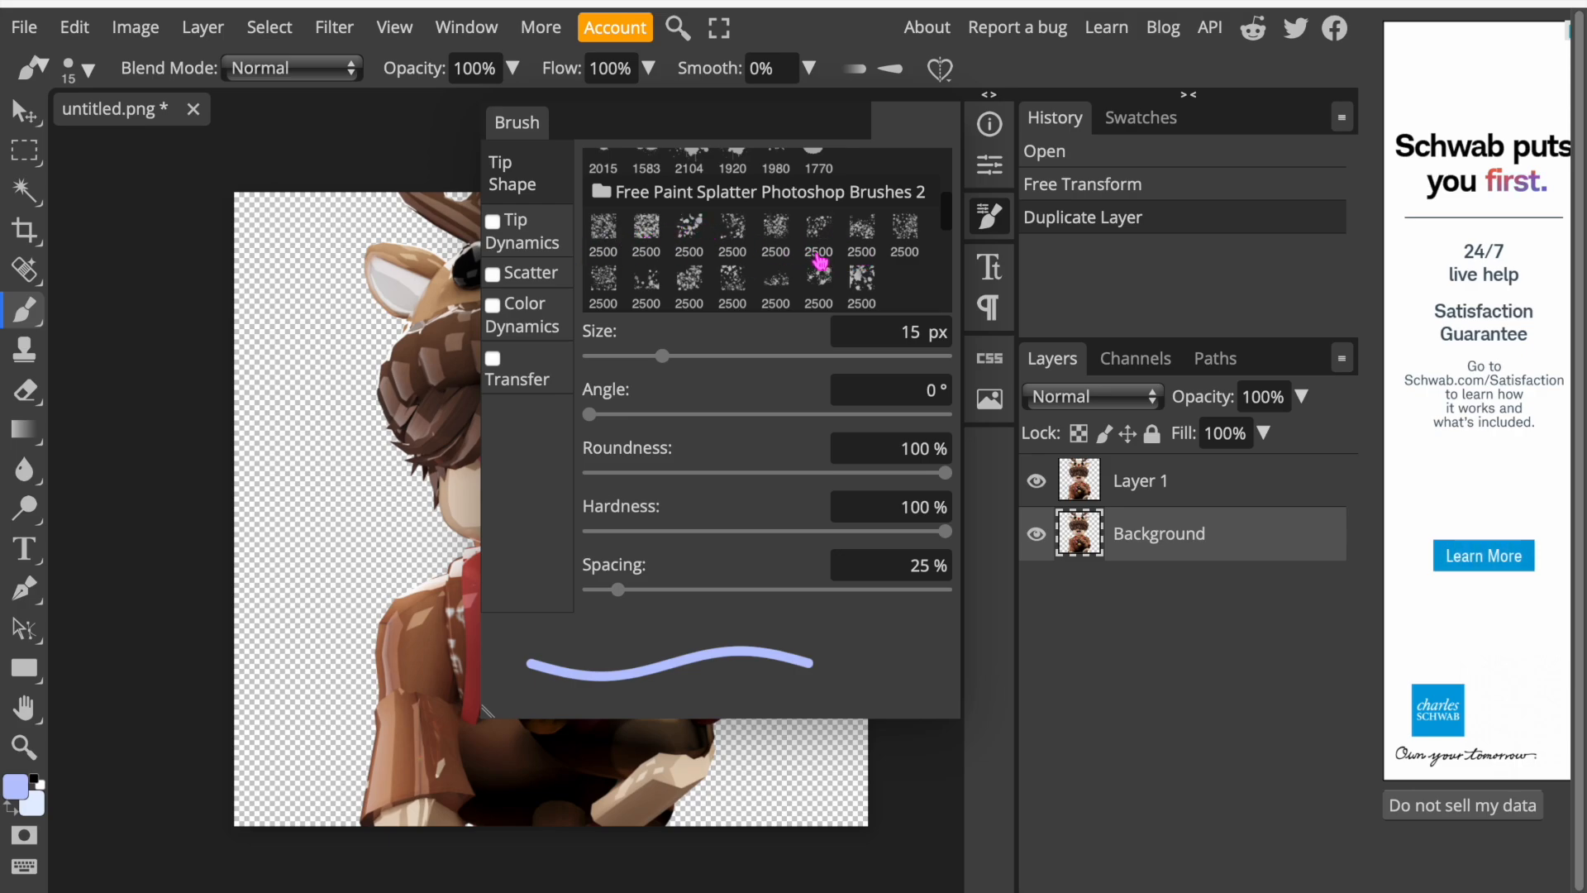
click(648, 242)
scroll(678, 273, down, 3)
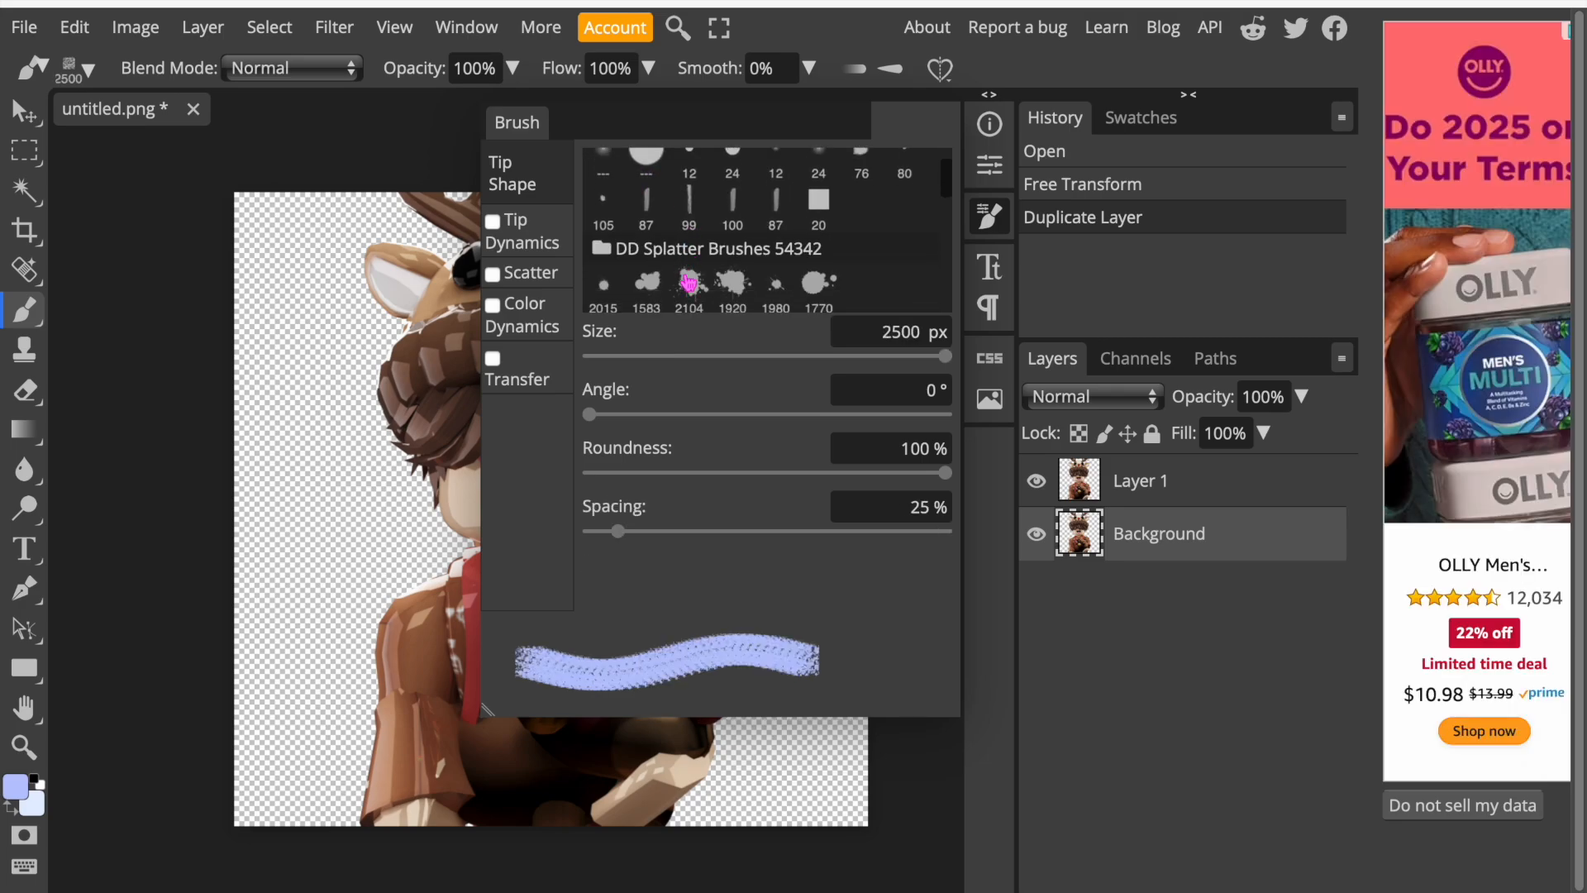
click(991, 216)
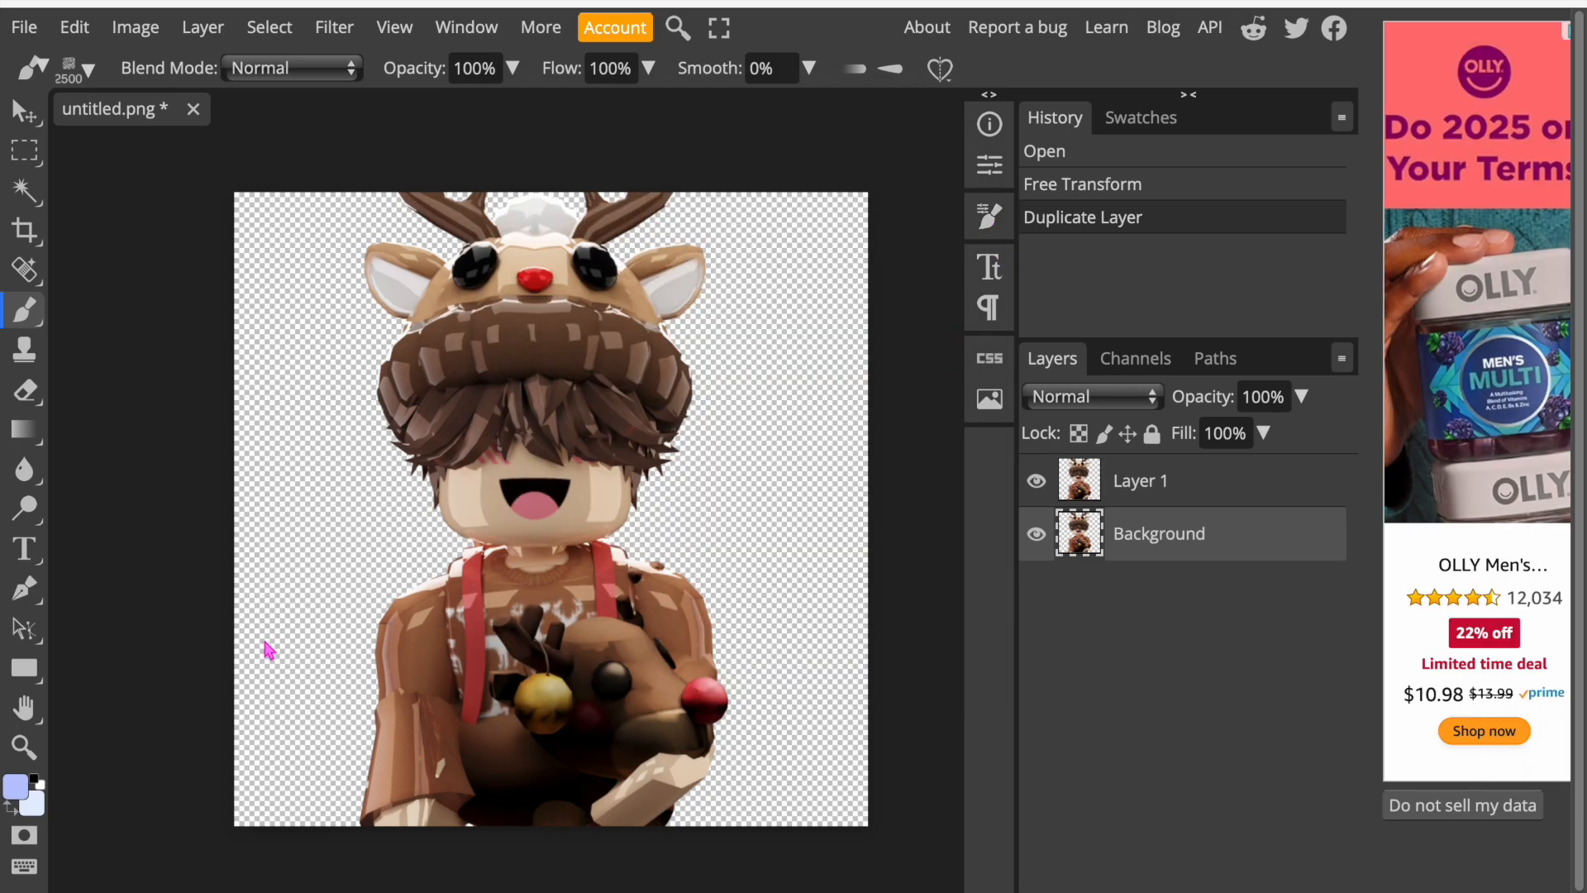
Set the foreground color to the brown 99612f to match the character's outfit.
click(16, 787)
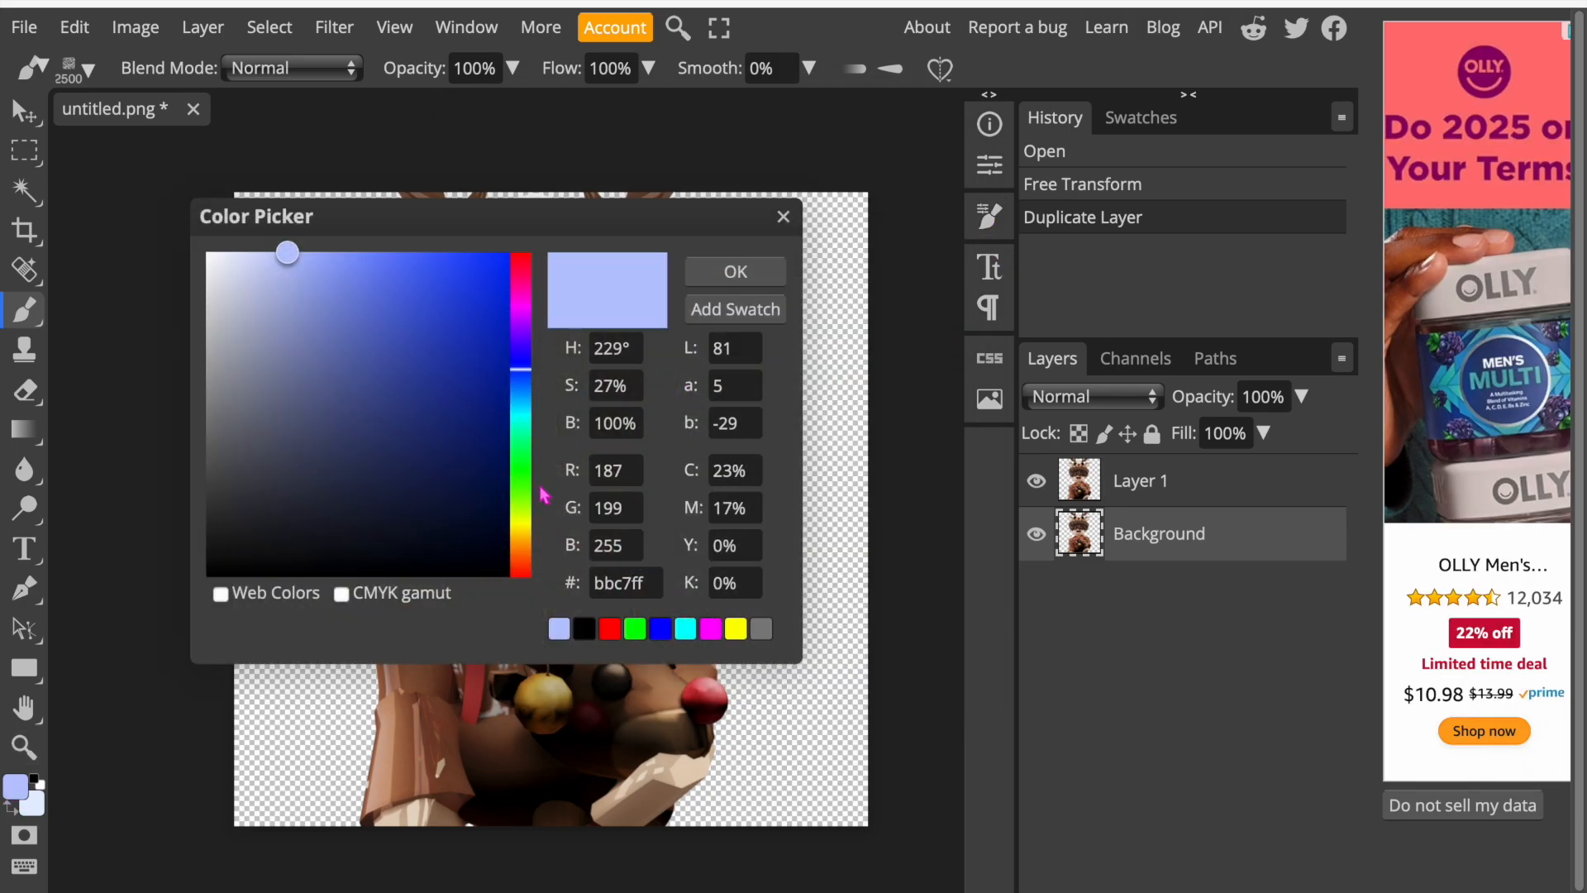
drag(669, 245, 1300, 180)
drag(1156, 462, 1157, 484)
mouse_move(1022, 196)
mouse_down()
mouse_move(946, 148)
mouse_move(922, 159)
mouse_up()
drag(1154, 482, 1157, 490)
mouse_move(978, 298)
mouse_down()
mouse_move(1060, 277)
mouse_move(1066, 326)
mouse_move(1048, 318)
mouse_up()
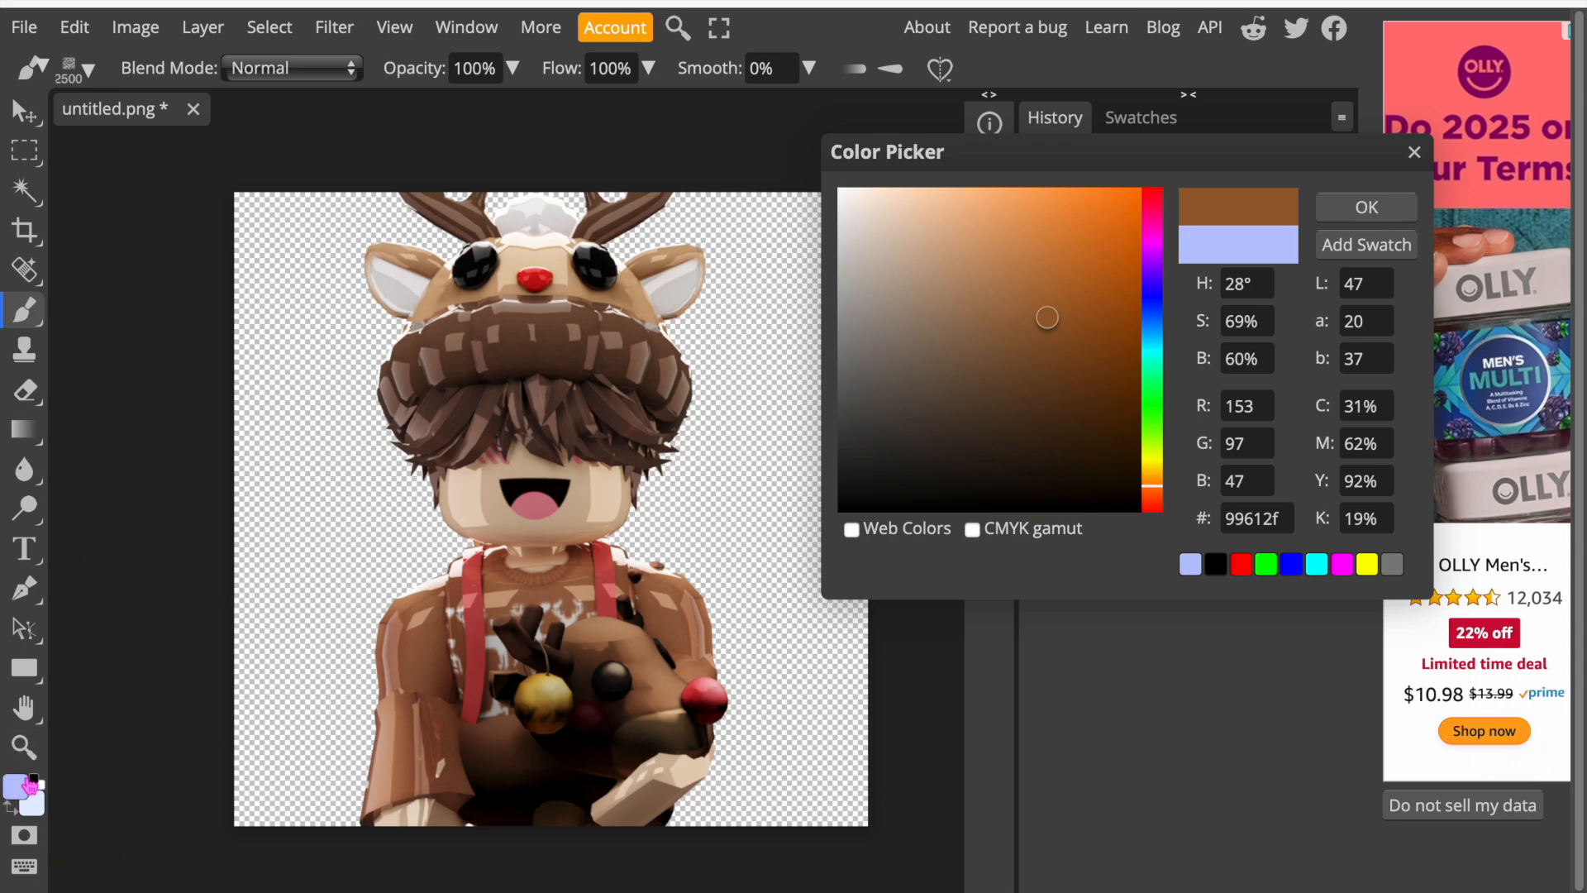
click(1396, 214)
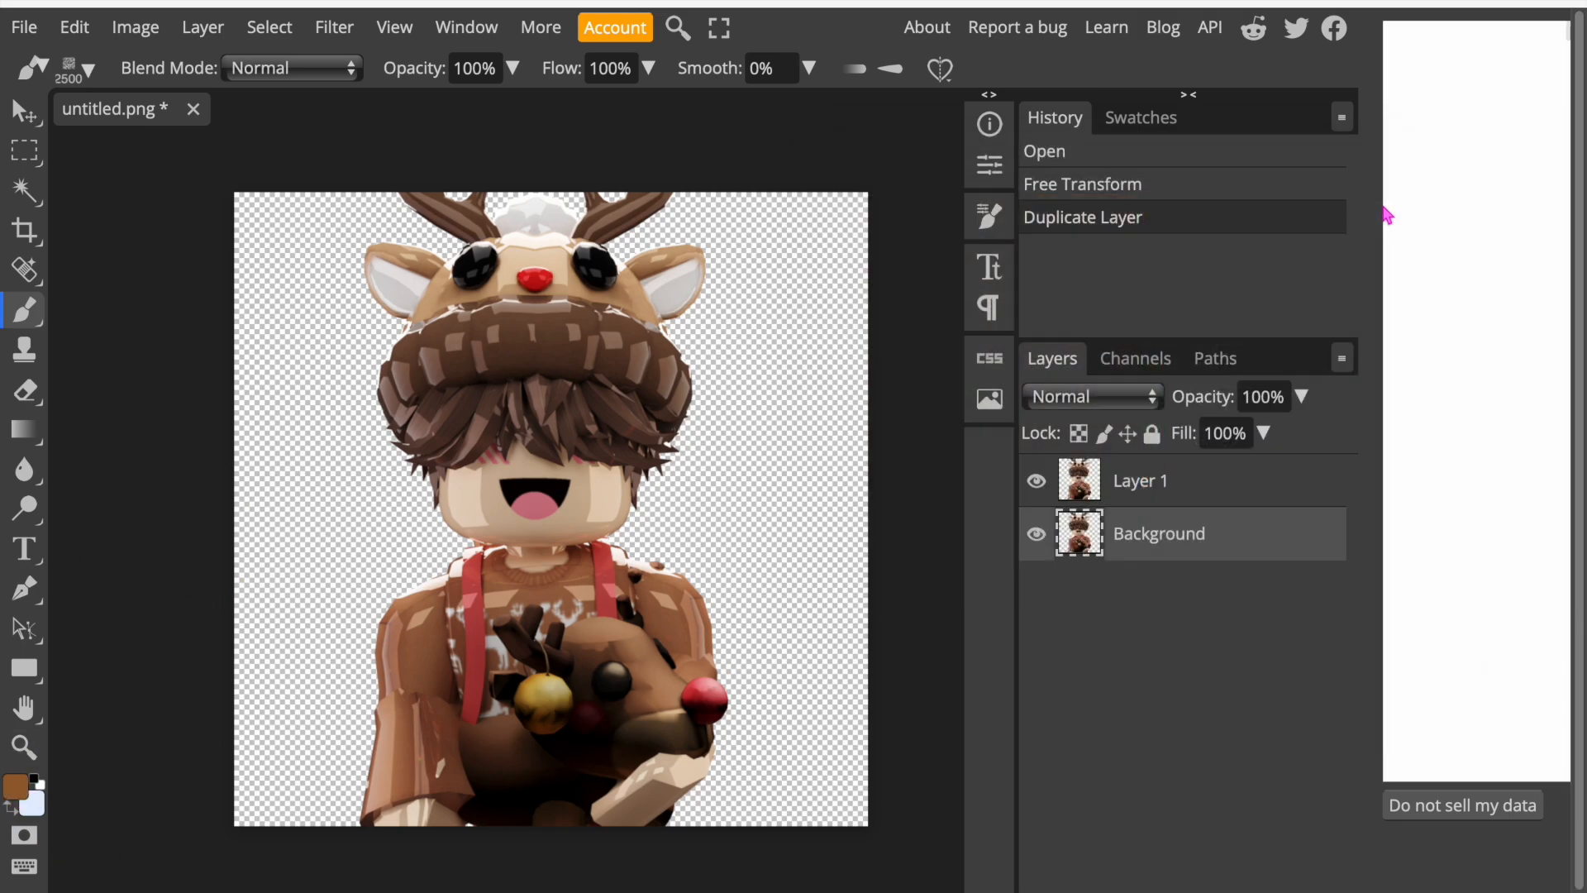
Try the third tip of Free Paint Splatter Photoshop Brushes 2, reselect the second one and close the brush settings.
click(33, 303)
click(990, 216)
scroll(908, 284, down, 3)
click(670, 234)
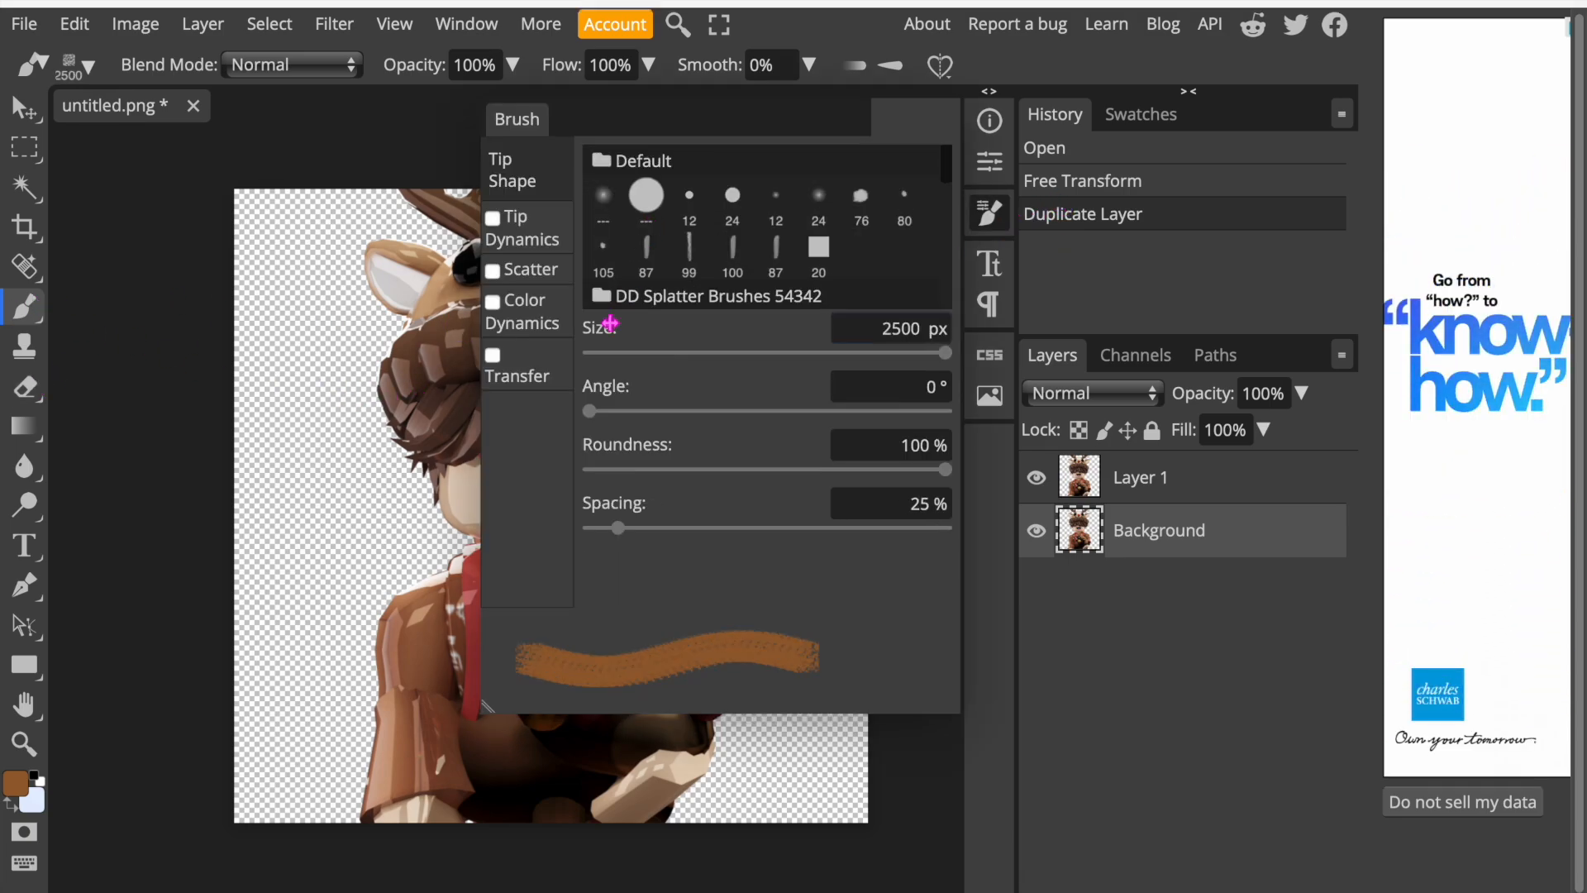
scroll(749, 198, down, 3)
scroll(749, 197, down, 3)
click(687, 134)
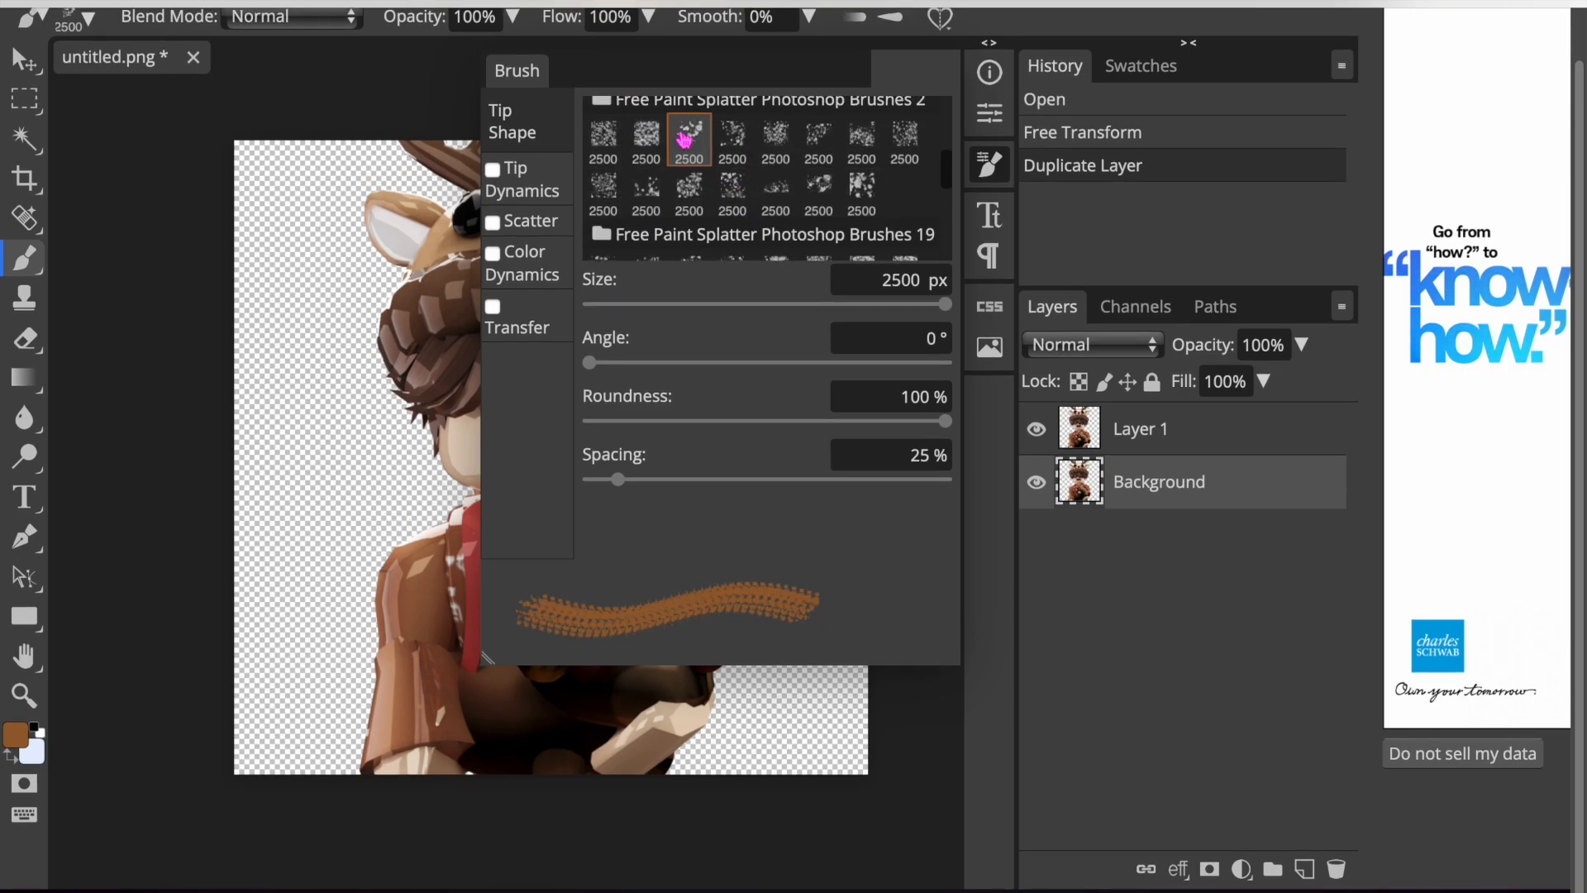
click(644, 145)
click(990, 164)
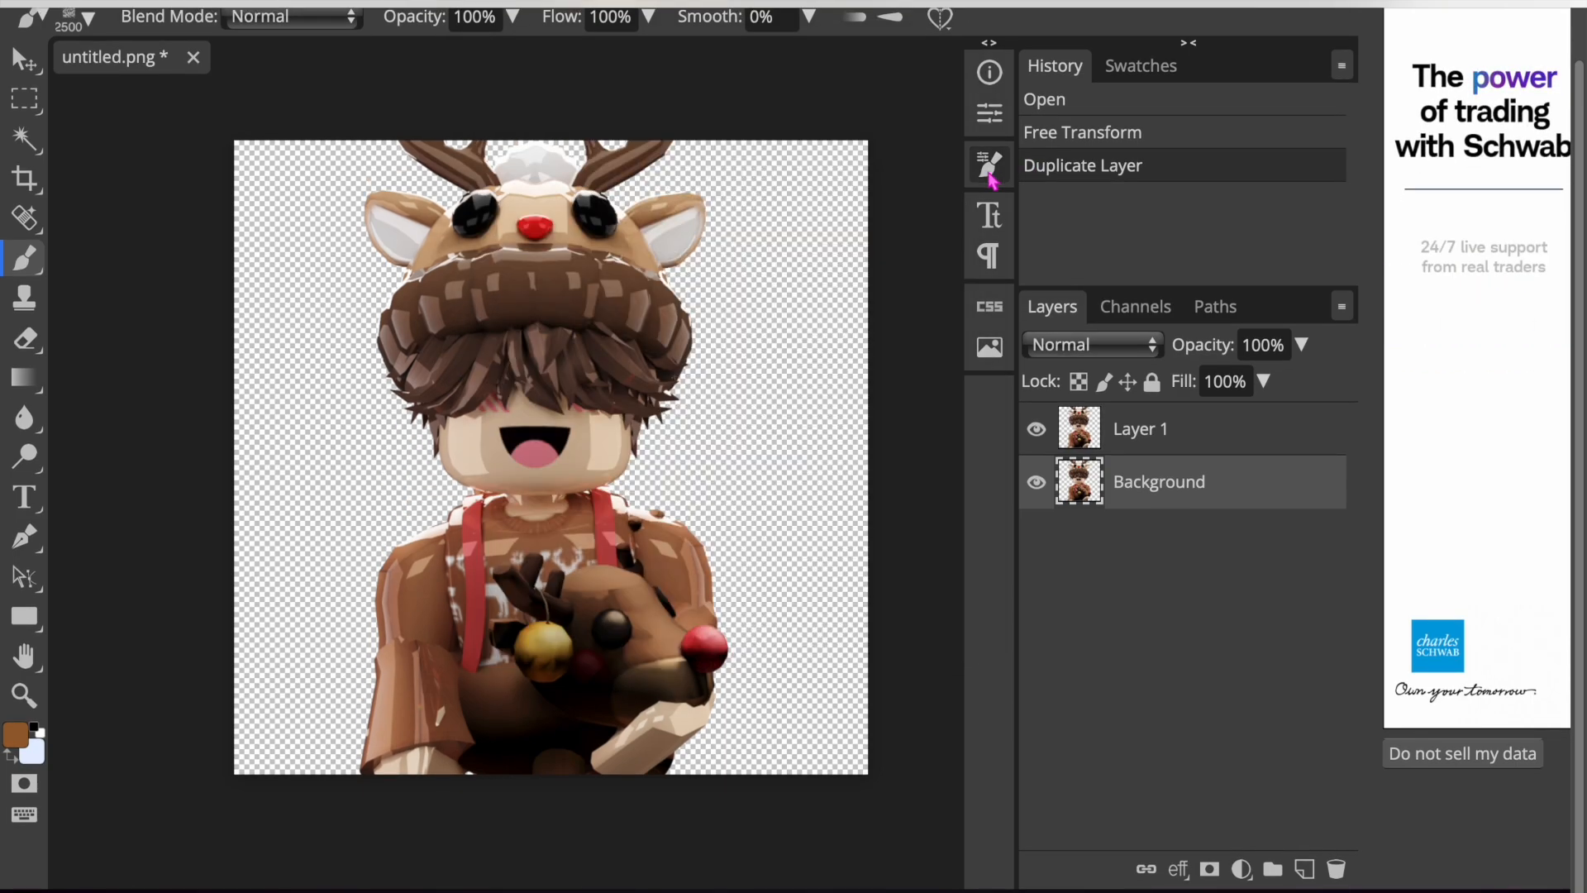
scroll(723, 377, down, 1)
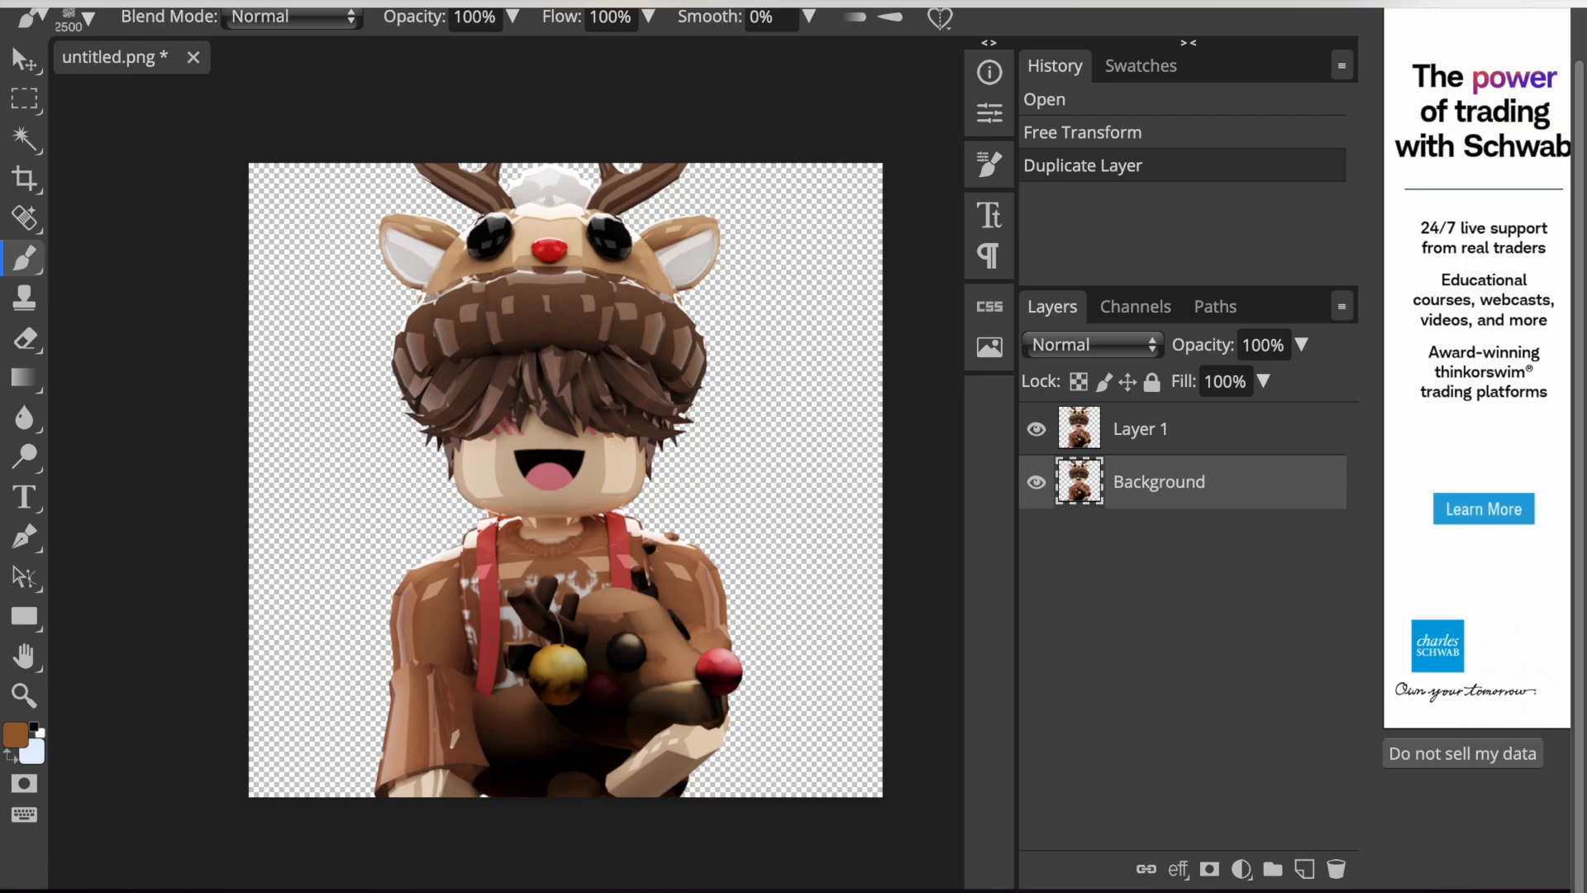
Reload the editor and open untitled.png from the GFX overlays folder as a fresh document.
click(1001, 3)
click(839, 356)
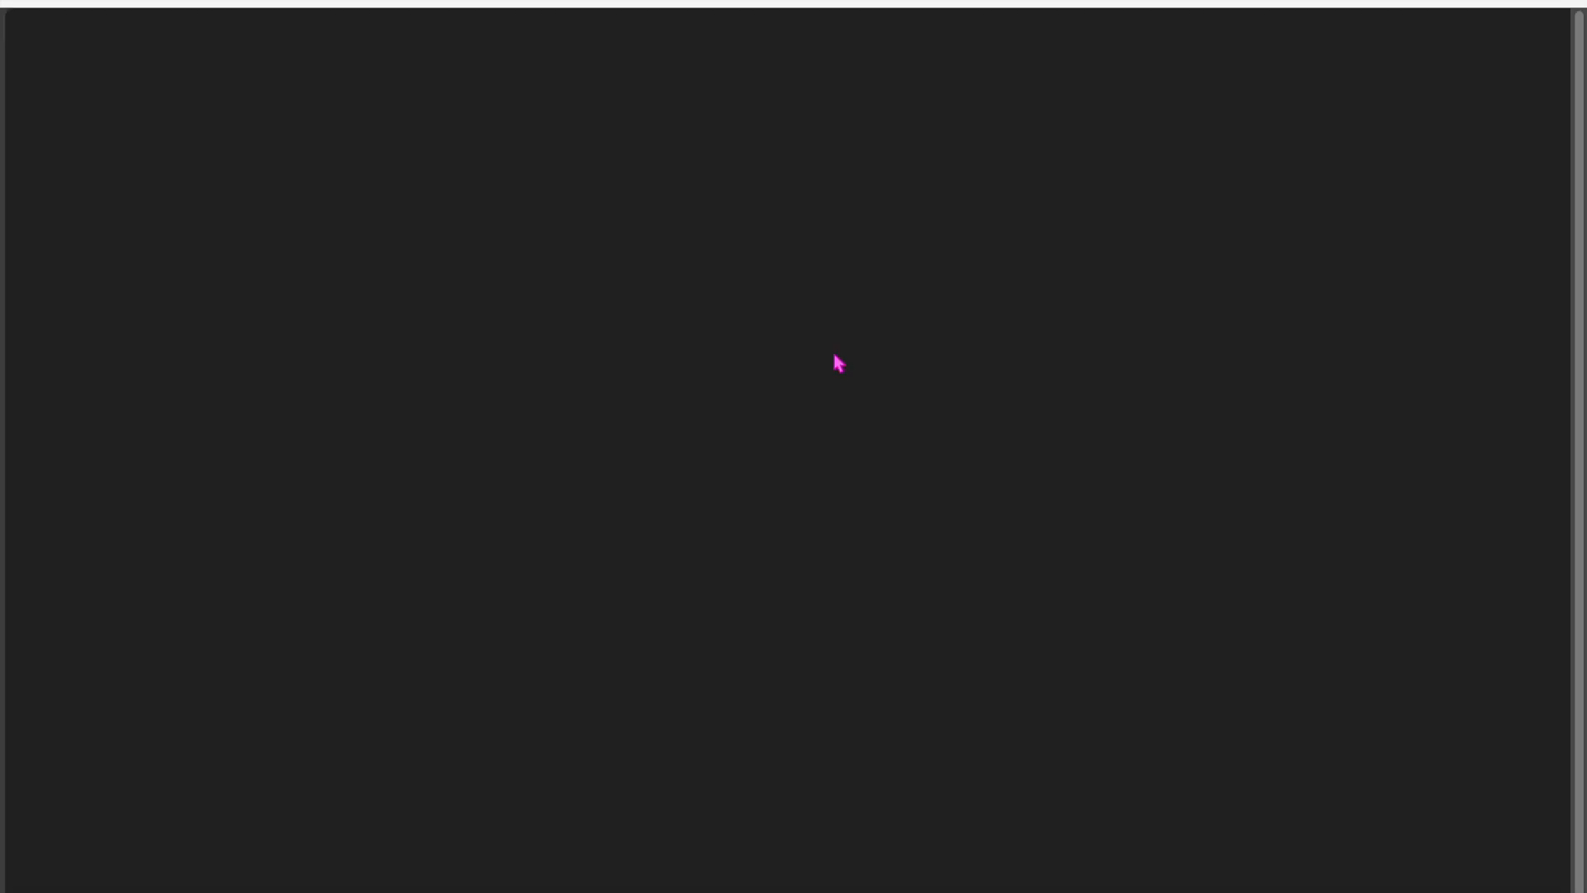
click(733, 306)
scroll(698, 479, down, 5)
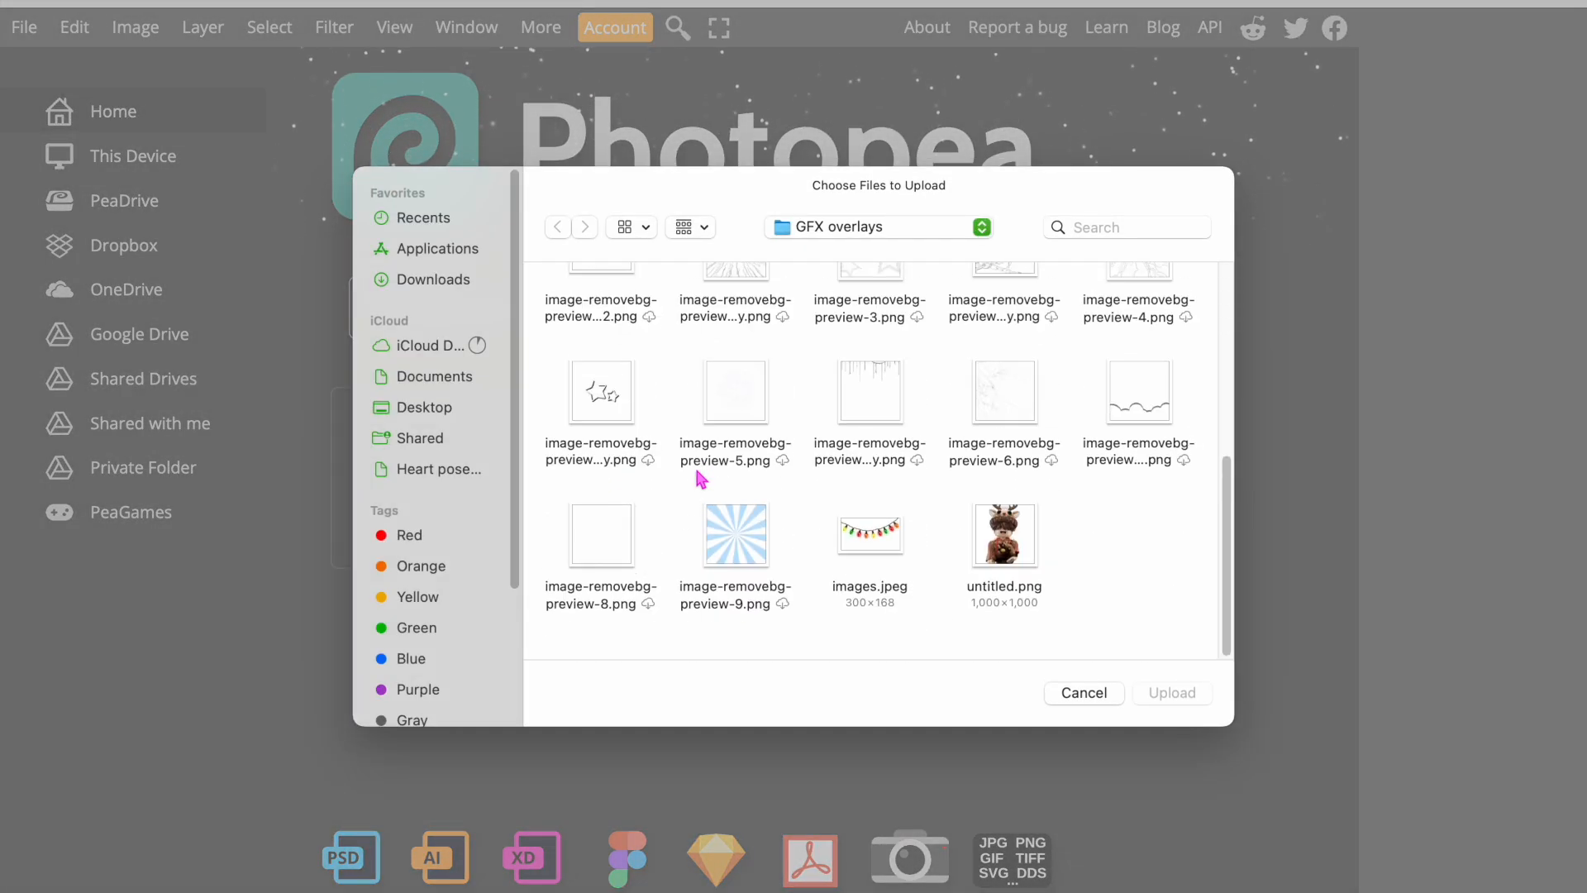
click(1007, 562)
click(1172, 693)
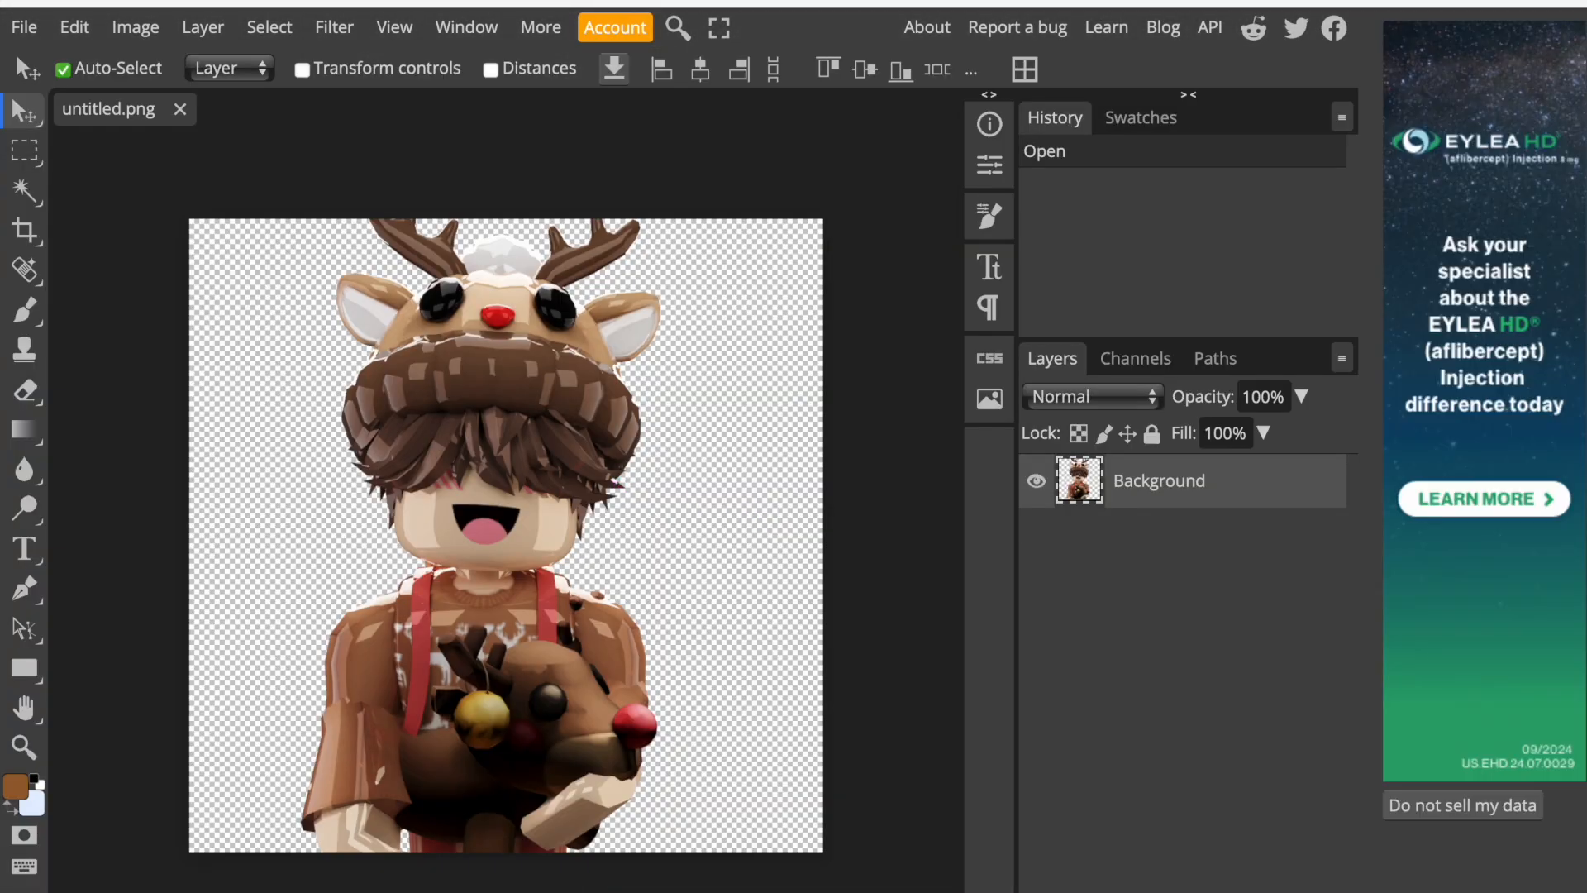
Free-transform the character to about 116% scale with a -3.5° rotation, placed at about X 488, Y 469 px.
key(ctrl+t)
drag(661, 218, 872, 129)
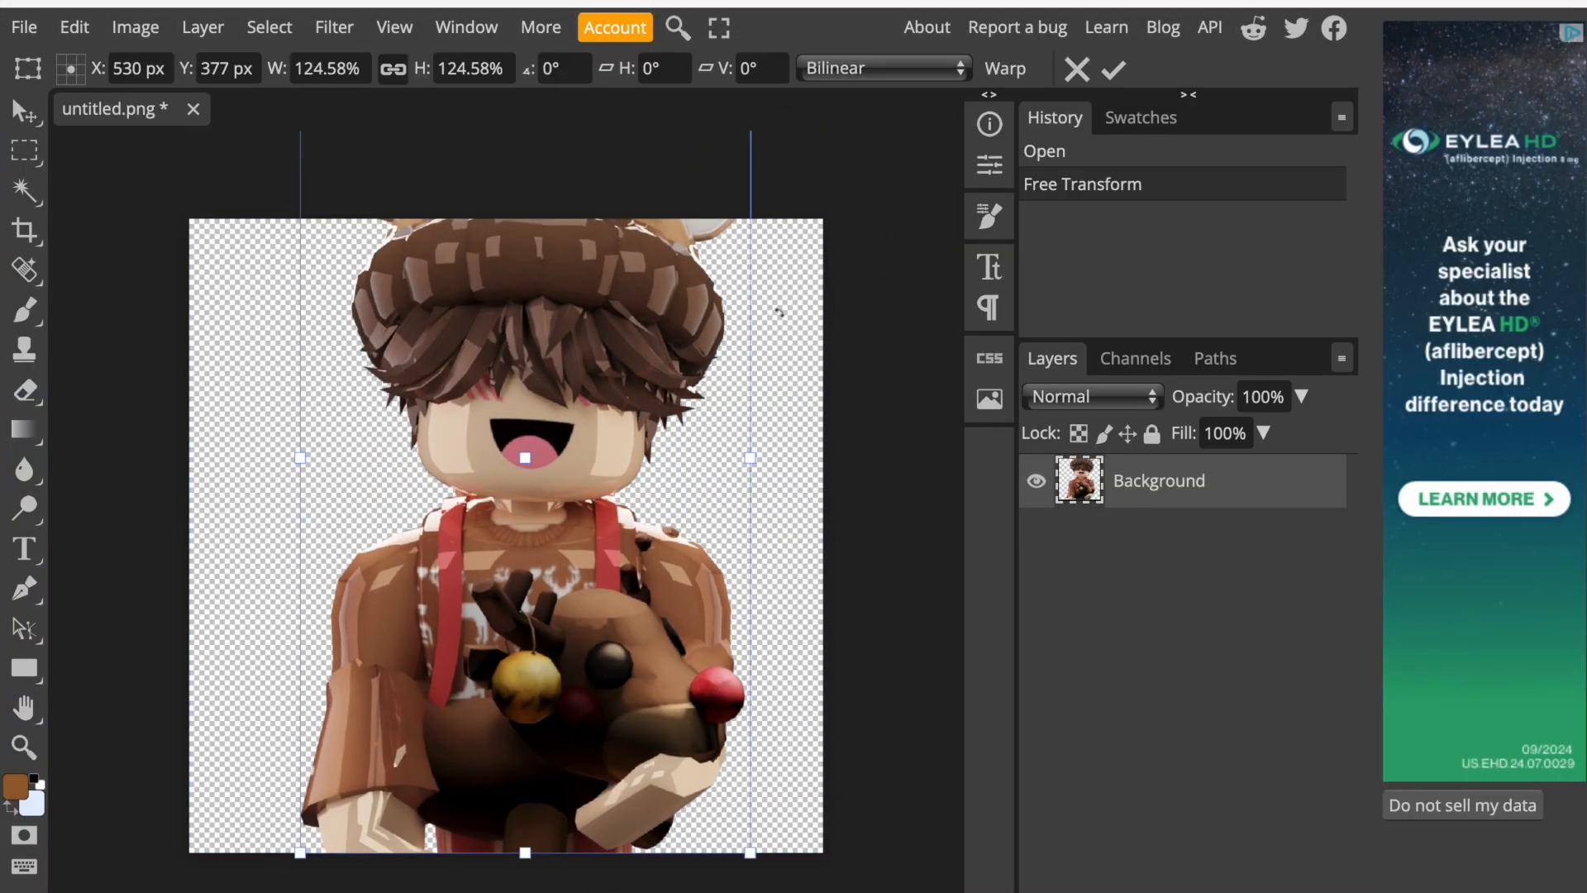
drag(782, 308, 750, 308)
drag(572, 371, 553, 478)
drag(707, 156, 639, 297)
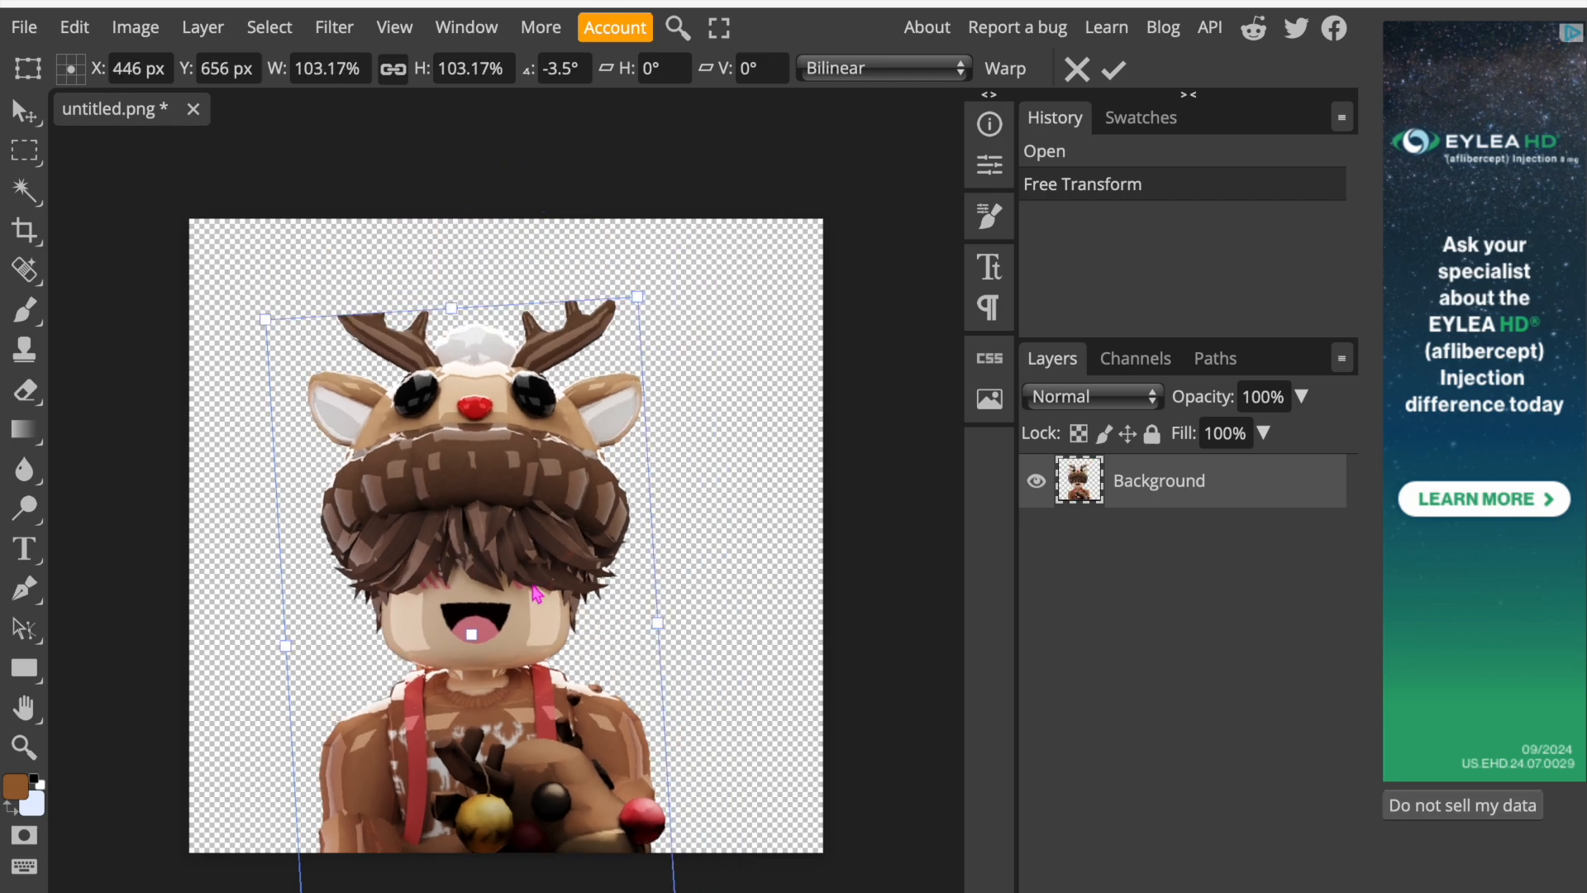
drag(533, 588, 566, 429)
drag(674, 137, 787, 95)
drag(780, 250, 773, 250)
drag(627, 342, 607, 426)
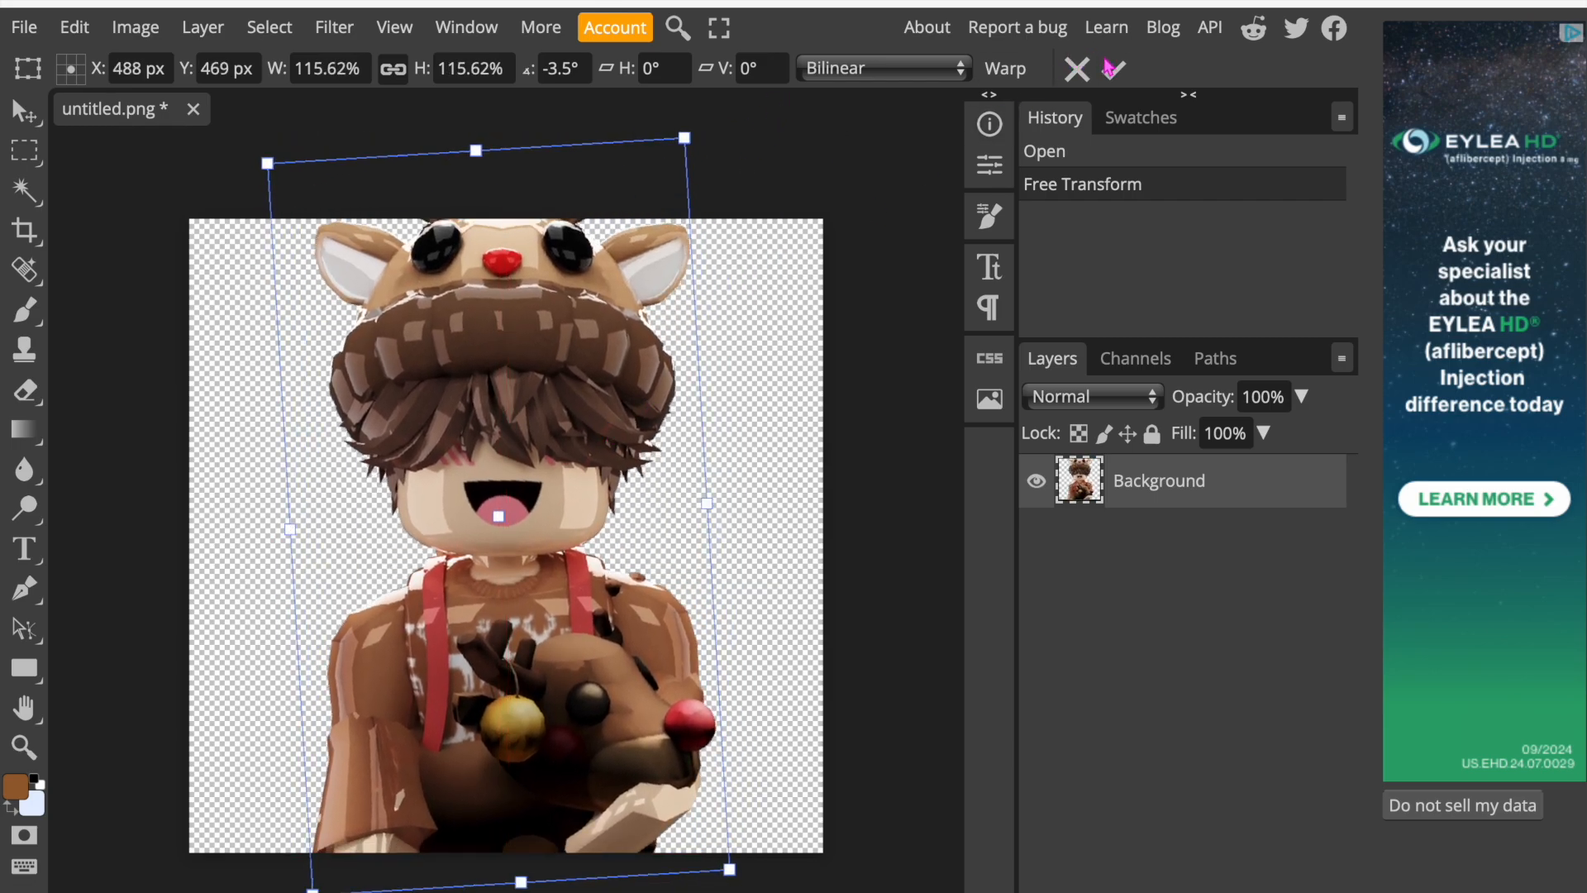
click(1110, 68)
Duplicate the Background character layer and make the original Background layer active.
right_click(1220, 487)
click(1146, 366)
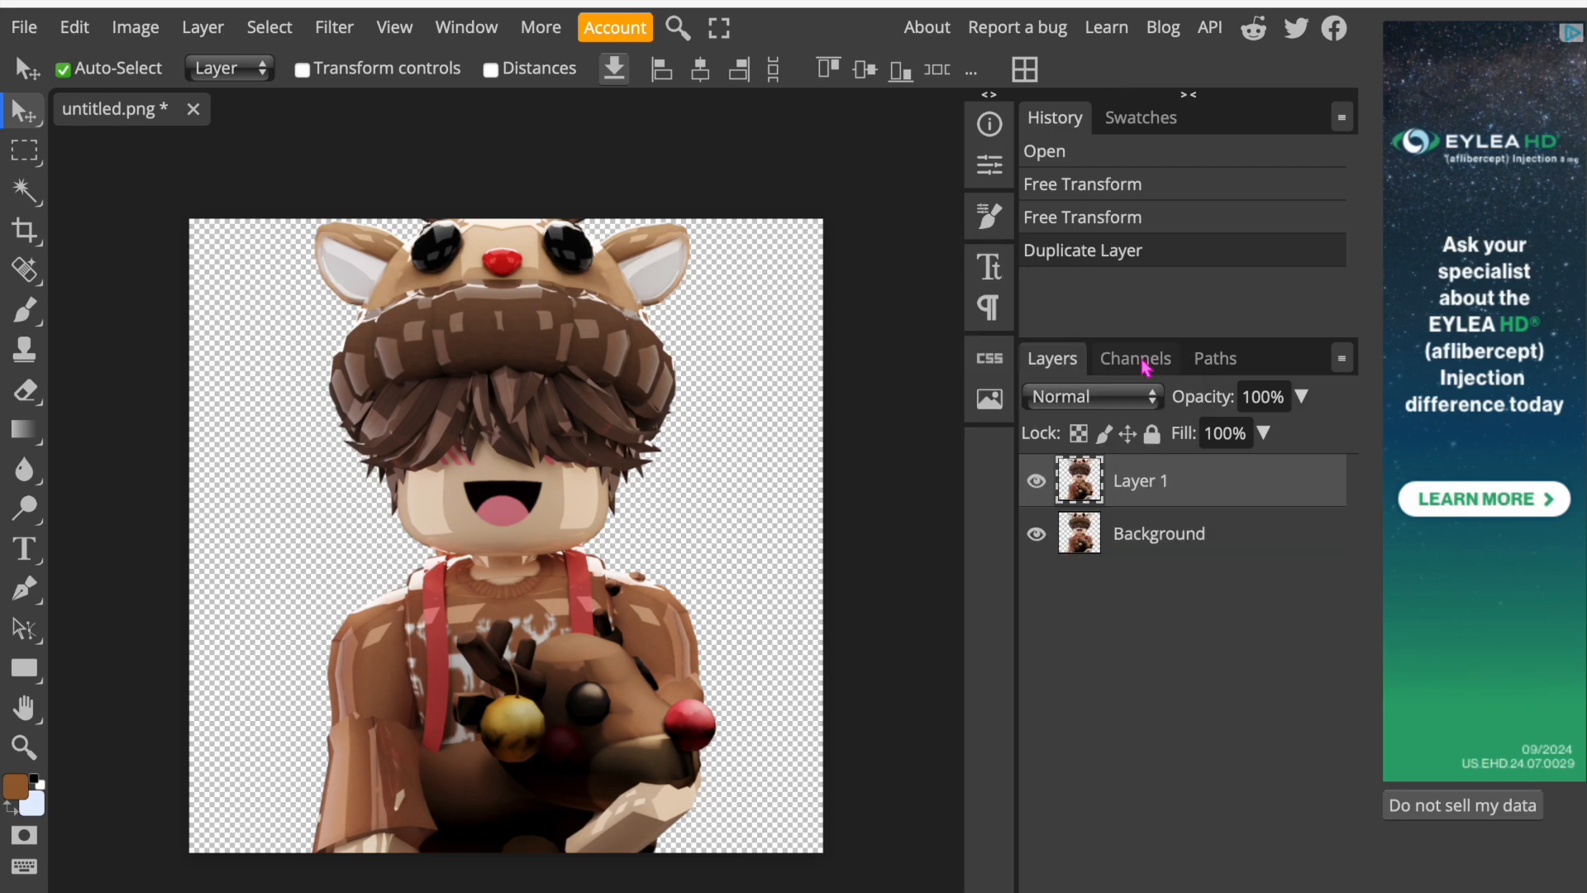
click(1193, 533)
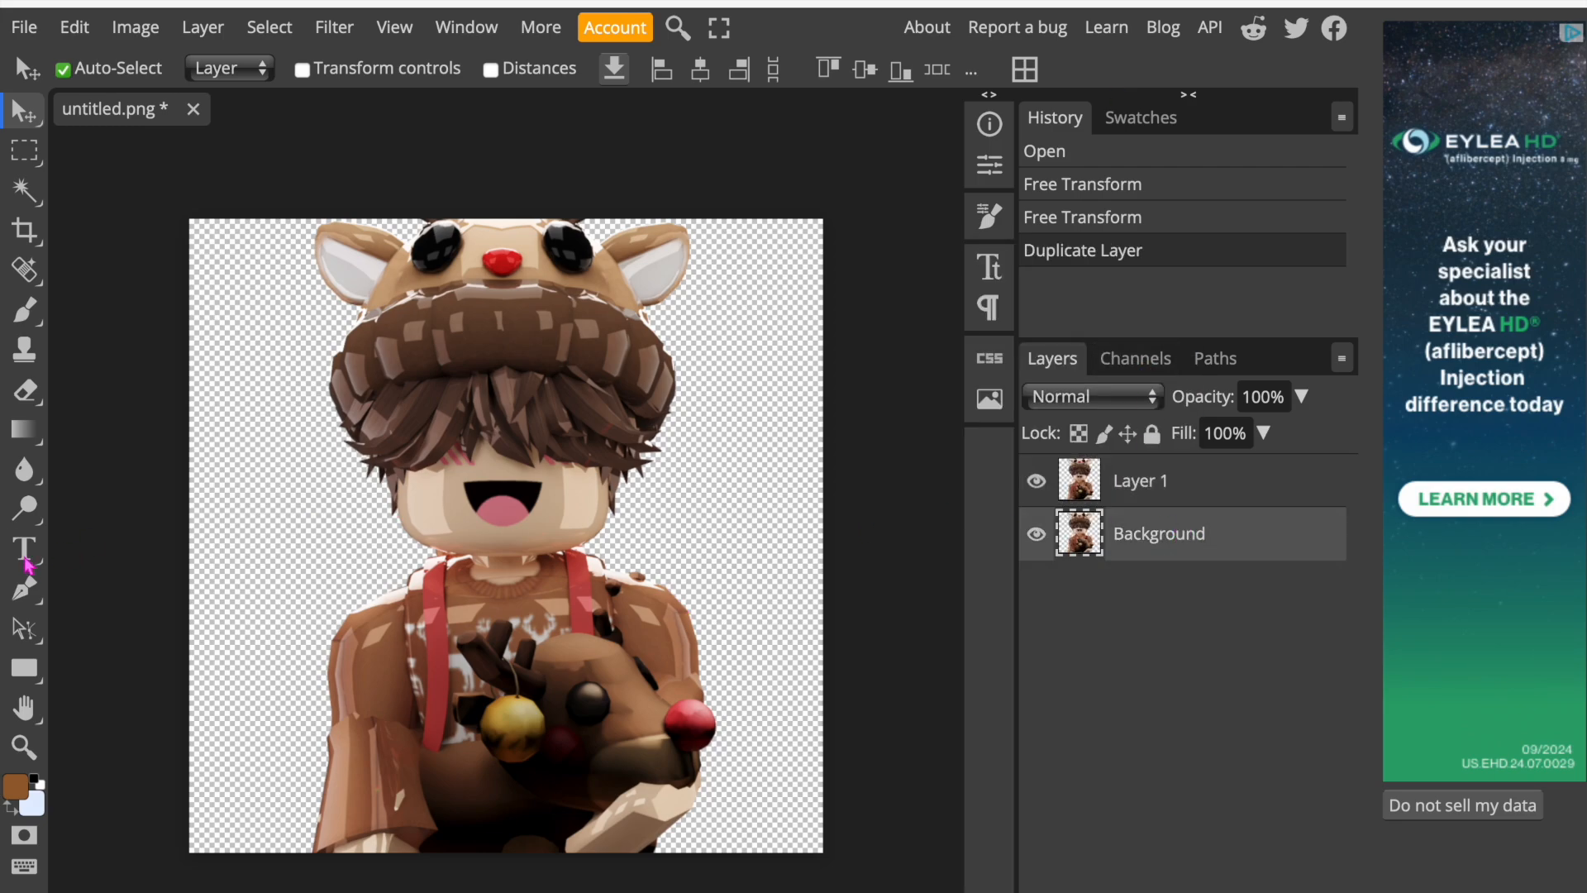
Set up the Brush tool with the second 2500 px tip of Free Paint Splatter Photoshop Brushes 2.
click(26, 311)
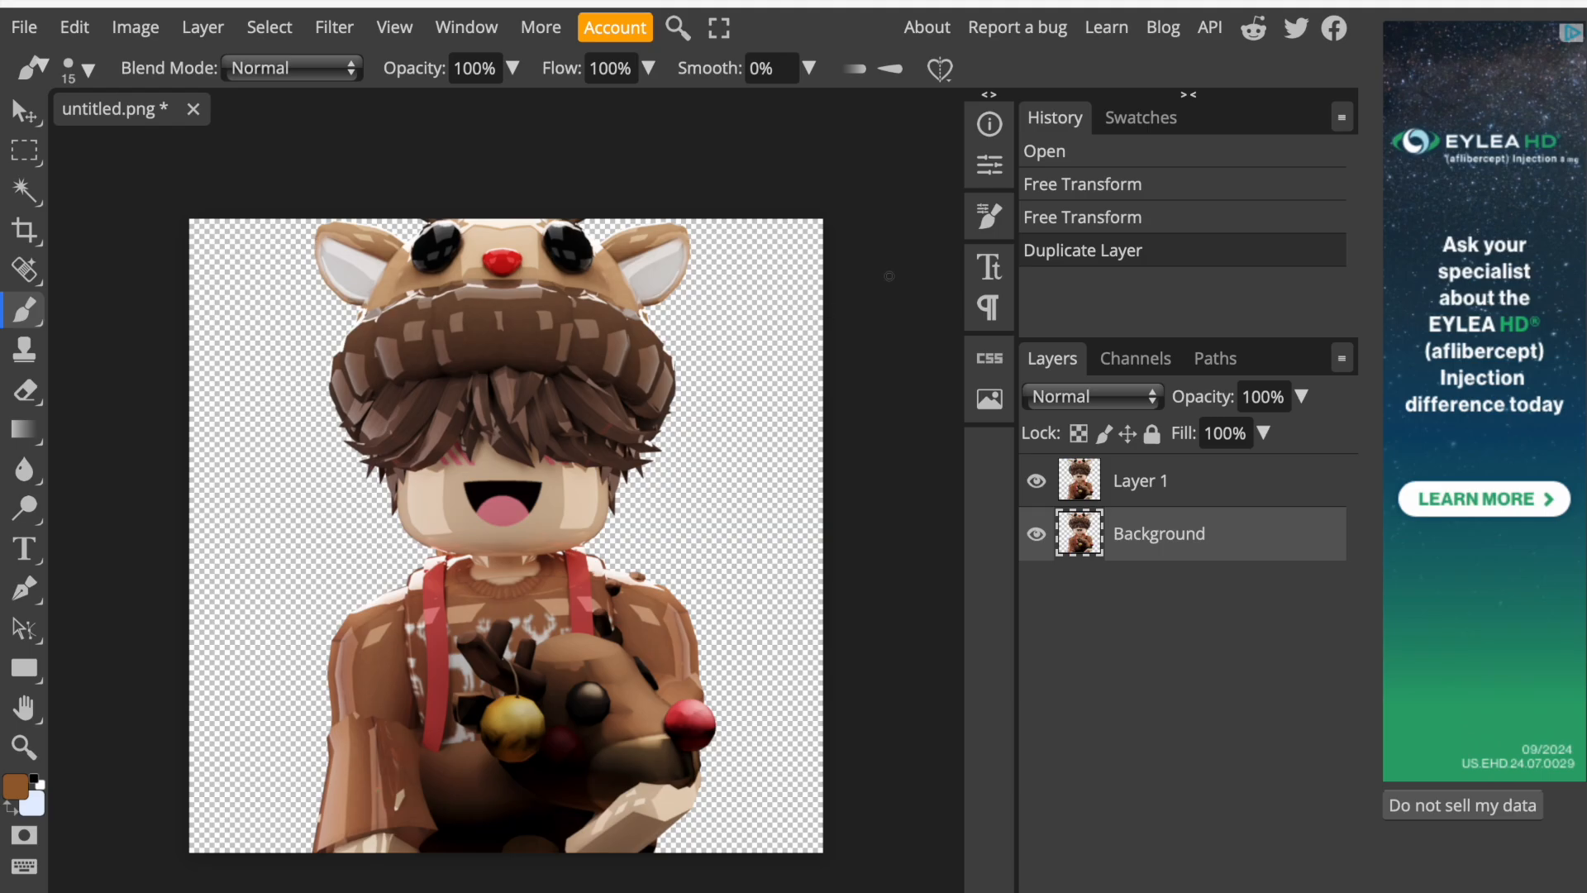
click(996, 219)
scroll(815, 283, down, 3)
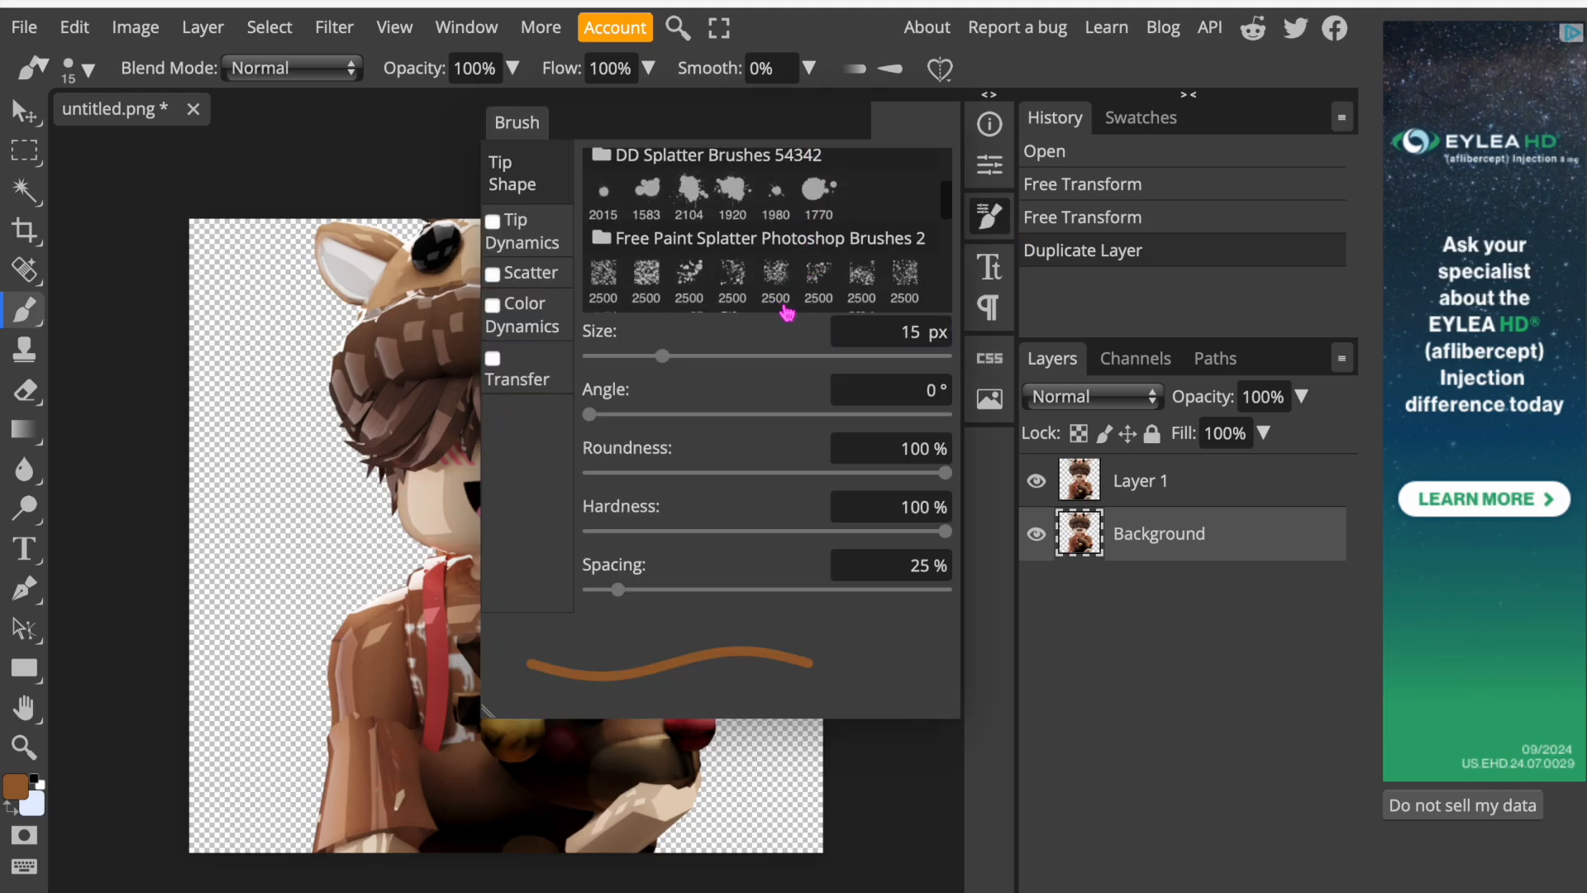
click(650, 270)
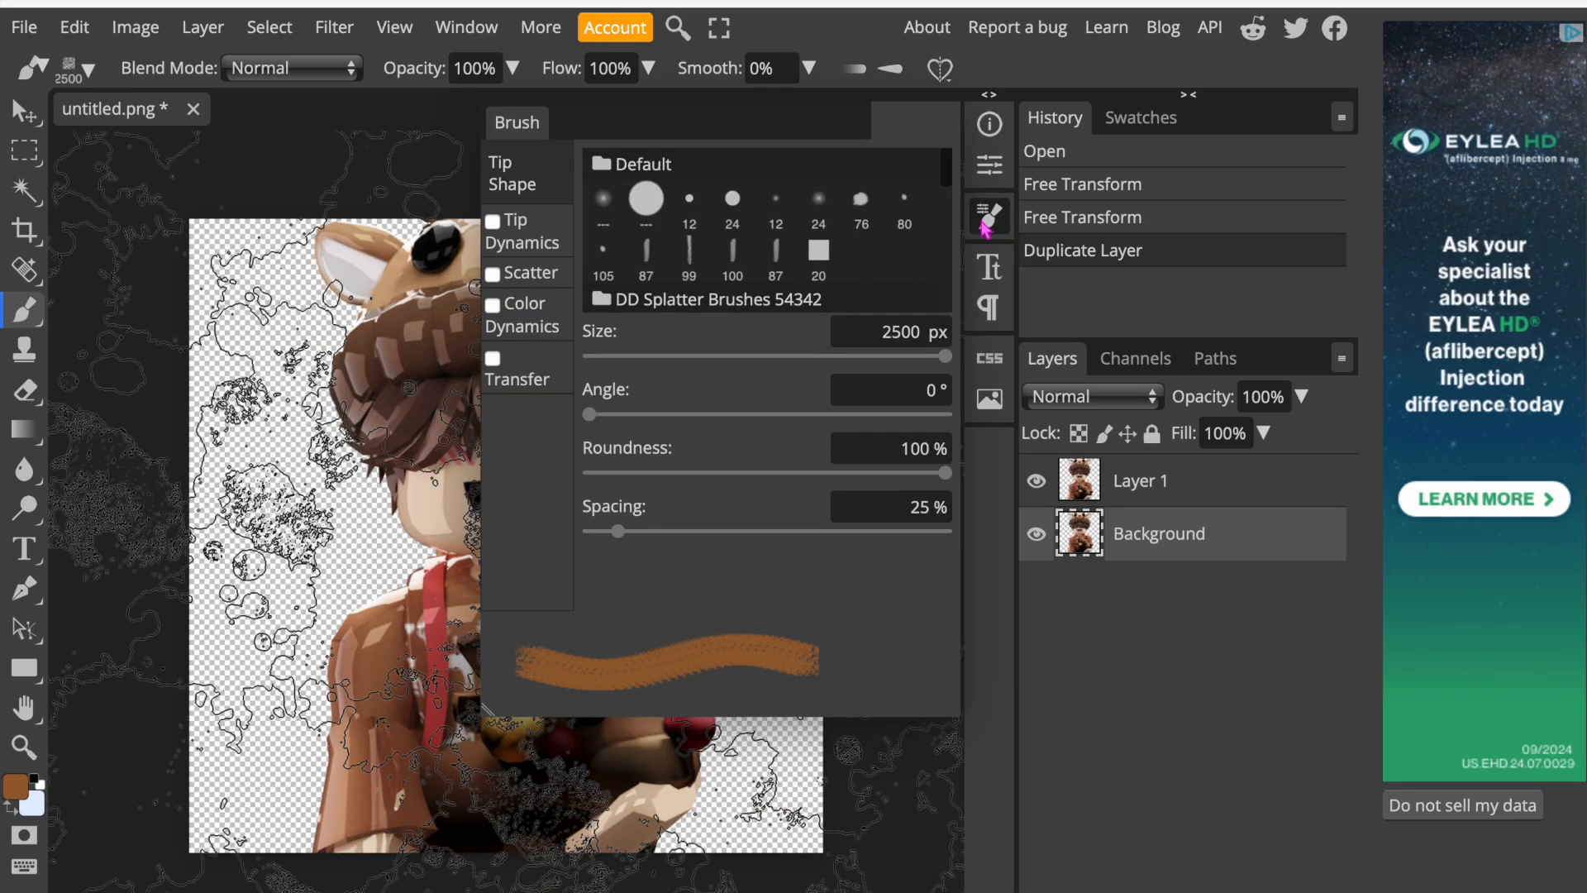
click(990, 216)
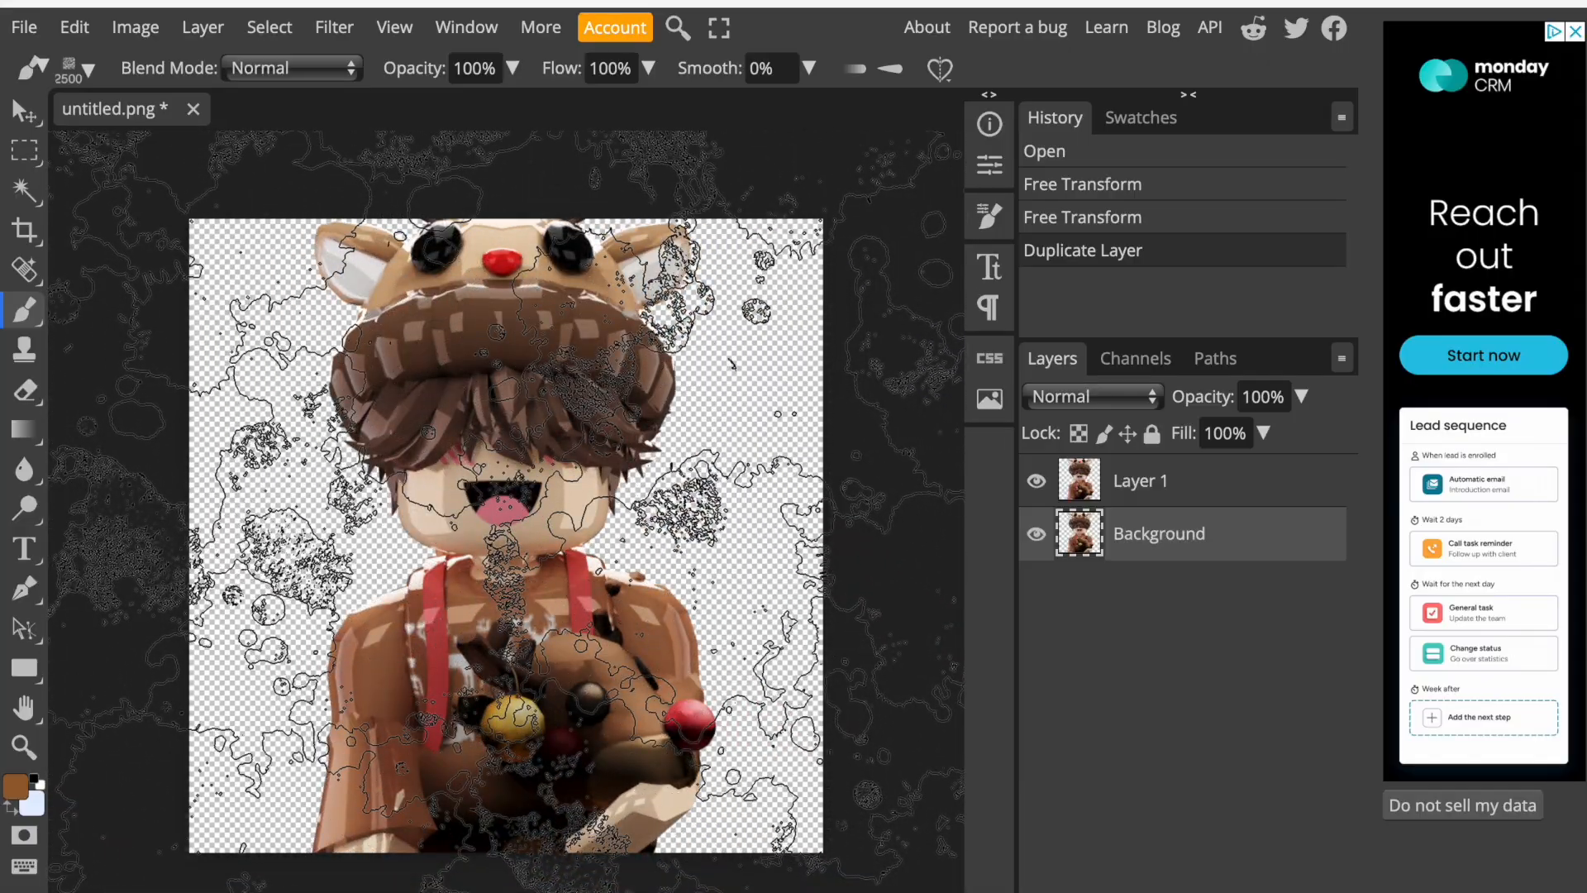
Stamp brown splatter repeatedly on the Background layer until the area behind the character is covered.
click(529, 531)
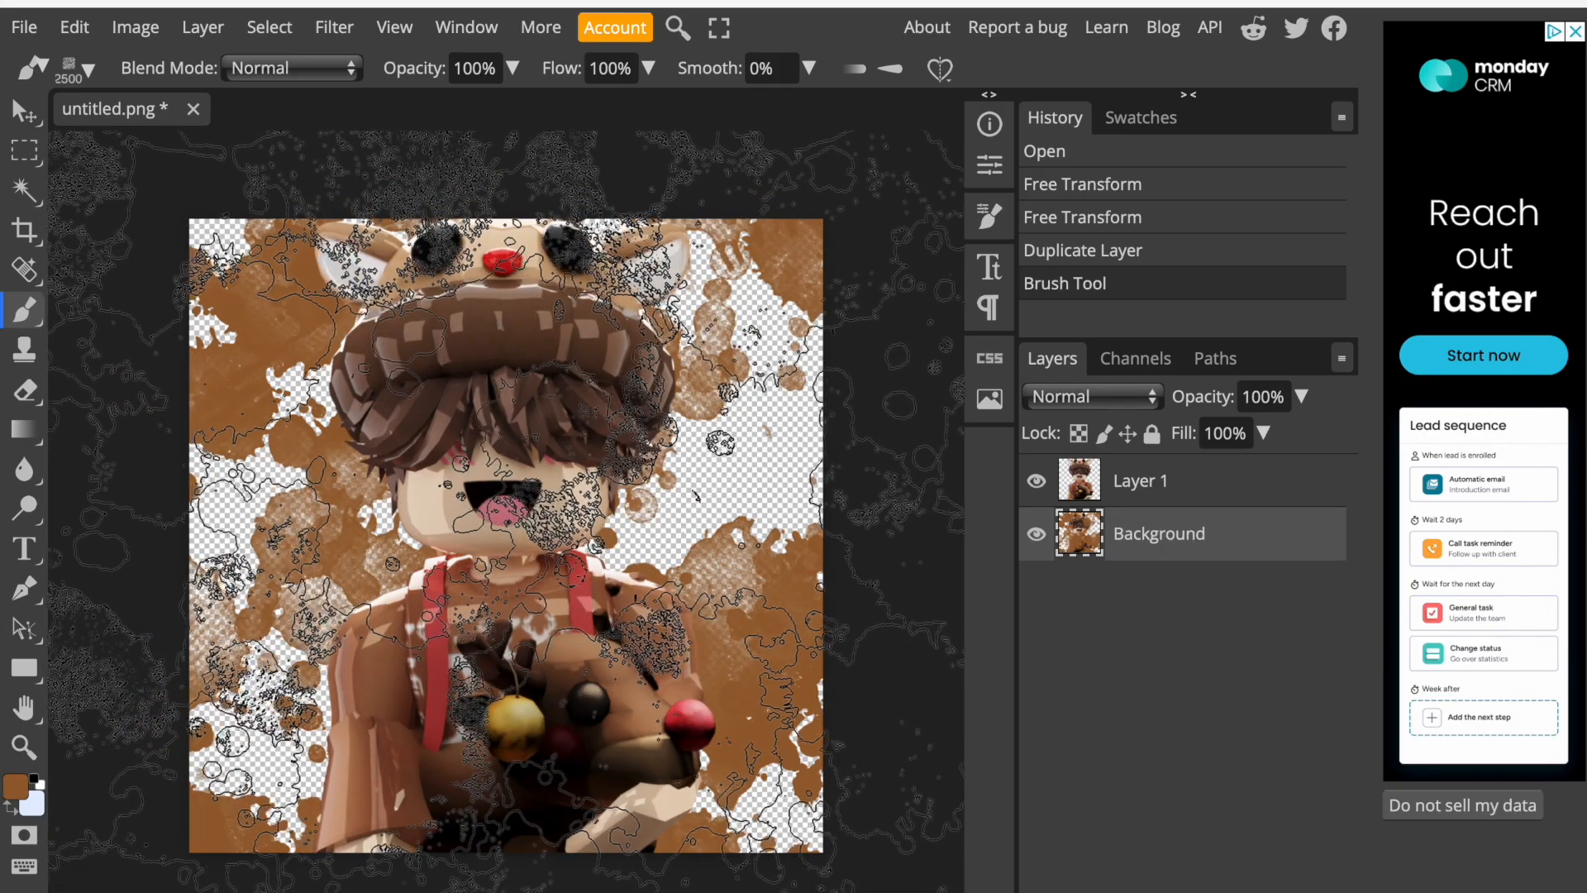
click(626, 490)
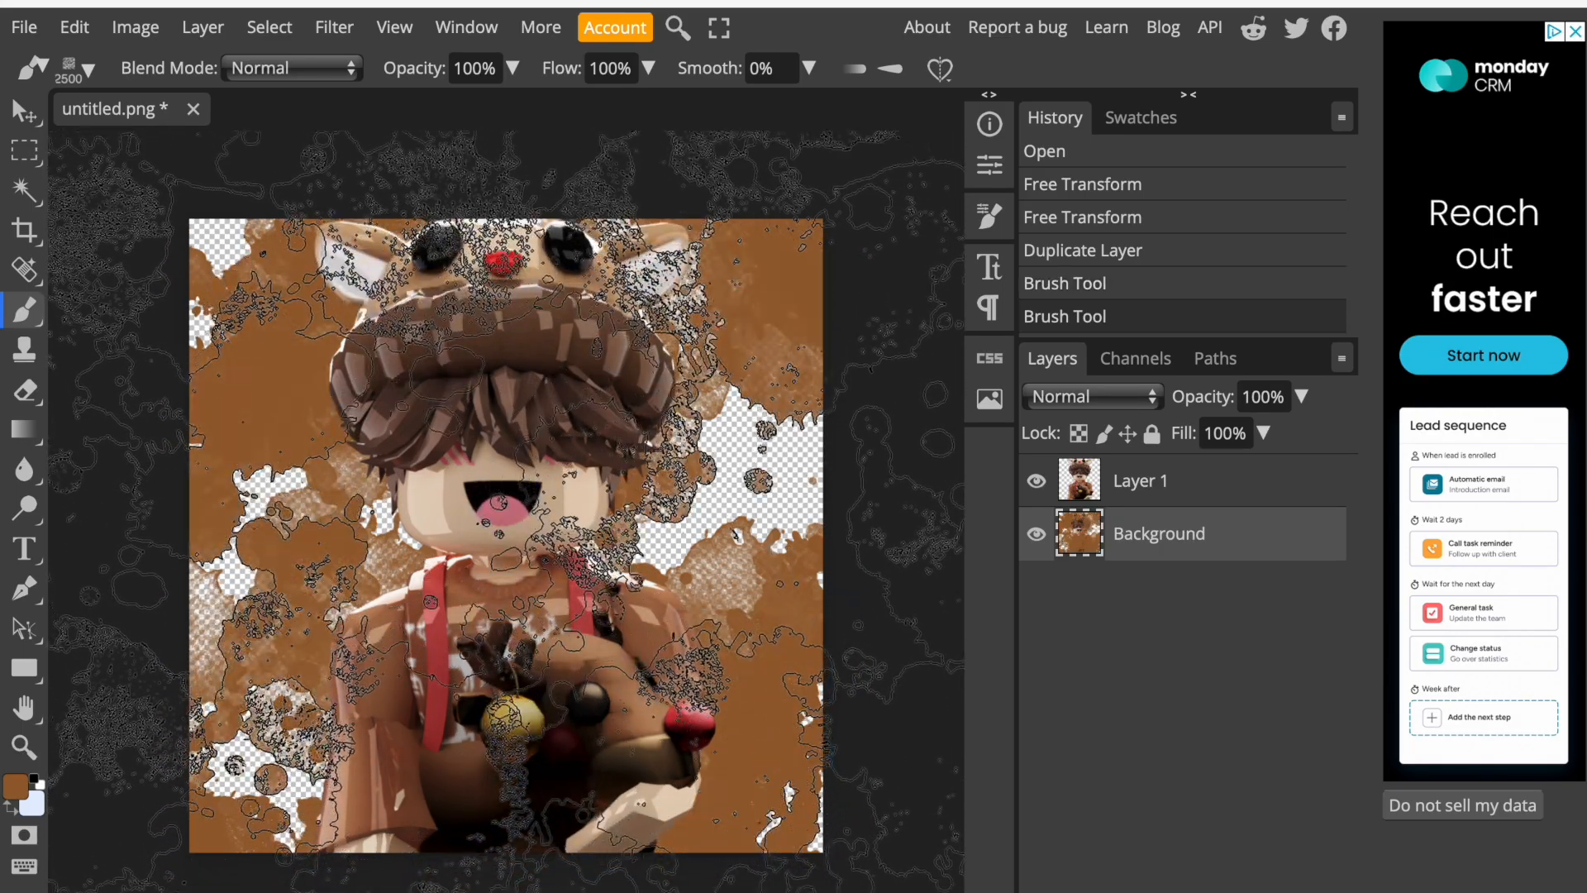
click(684, 614)
click(508, 653)
click(506, 707)
click(503, 769)
click(498, 827)
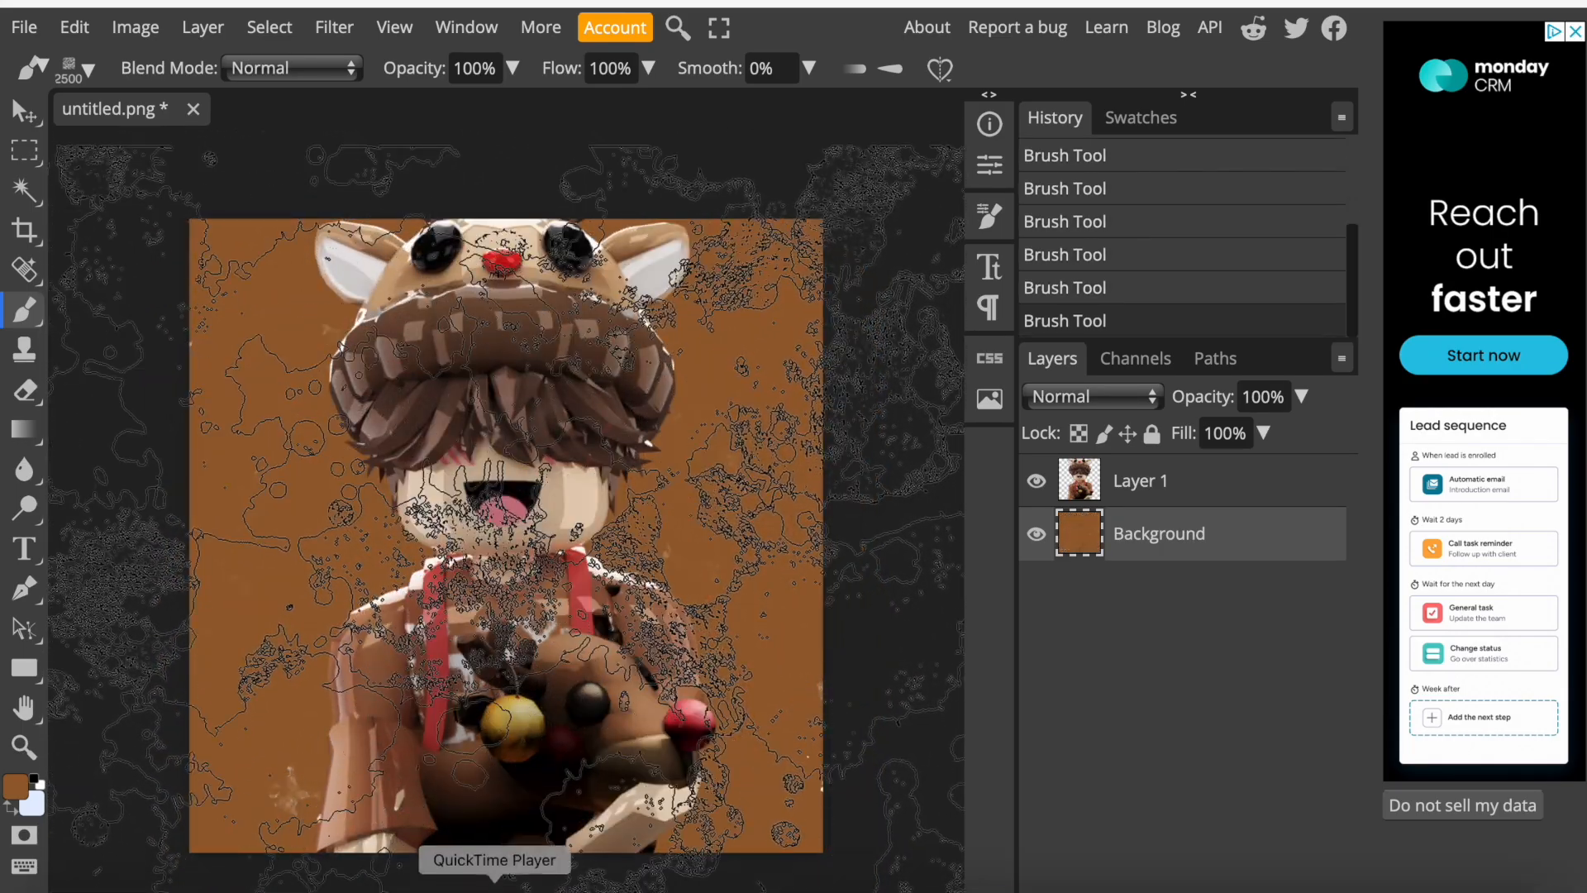
click(494, 887)
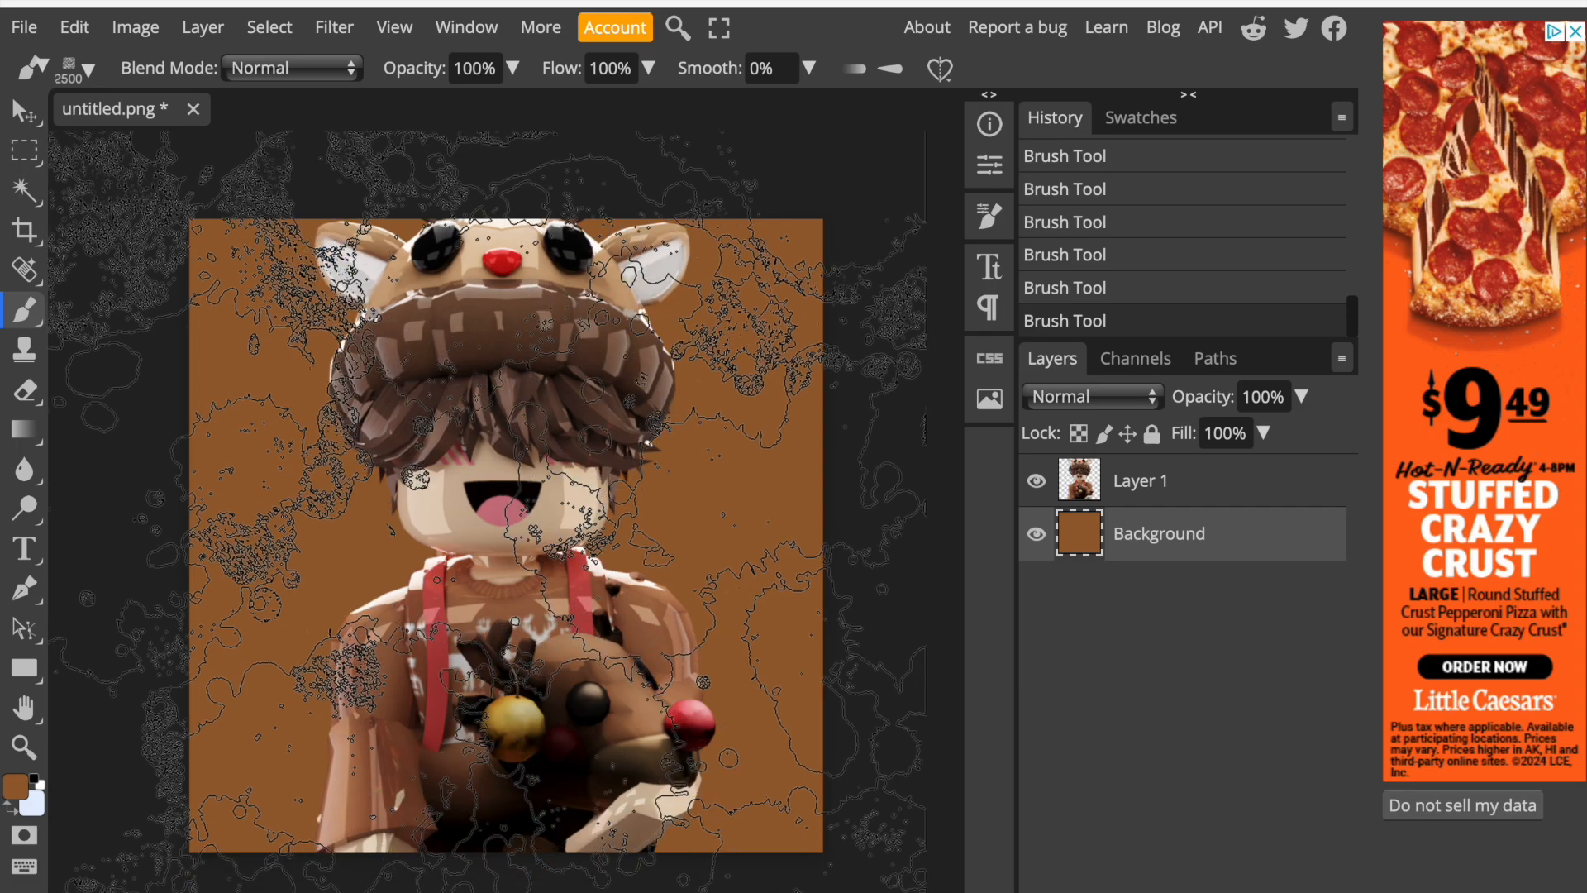
Set the foreground color to light tan cea488 and splatter it over the brown background.
click(16, 788)
mouse_move(416, 382)
mouse_down()
mouse_move(308, 348)
mouse_move(259, 290)
mouse_move(324, 372)
mouse_move(309, 314)
mouse_up()
click(783, 273)
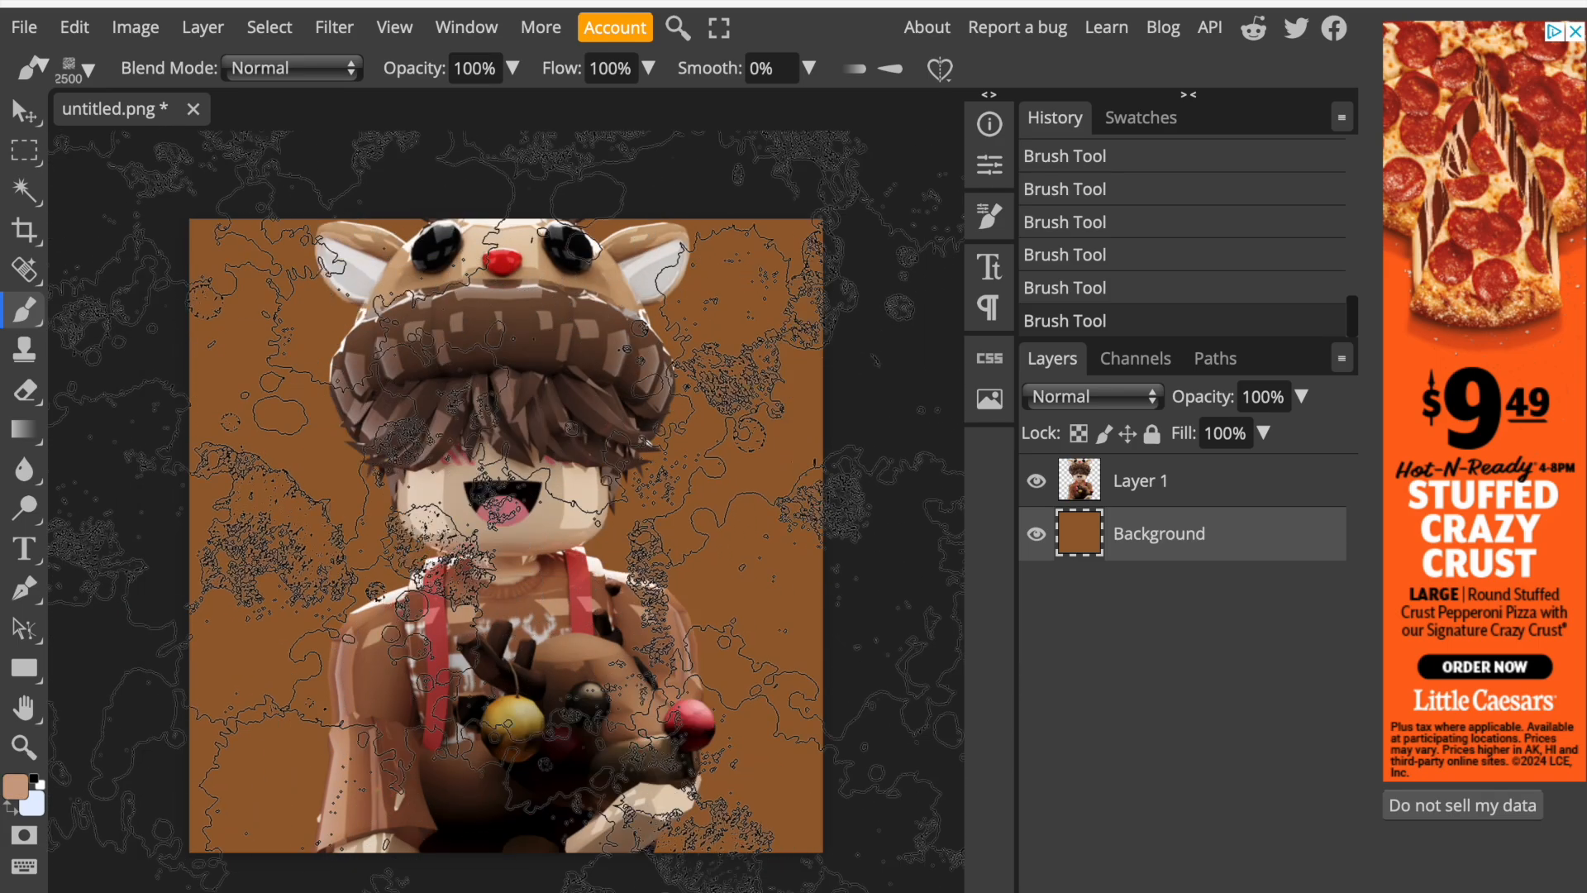
Sample the medium tan ae855f from the reindeer hat as the foreground color and splatter it over the background.
click(15, 787)
drag(603, 231, 986, 279)
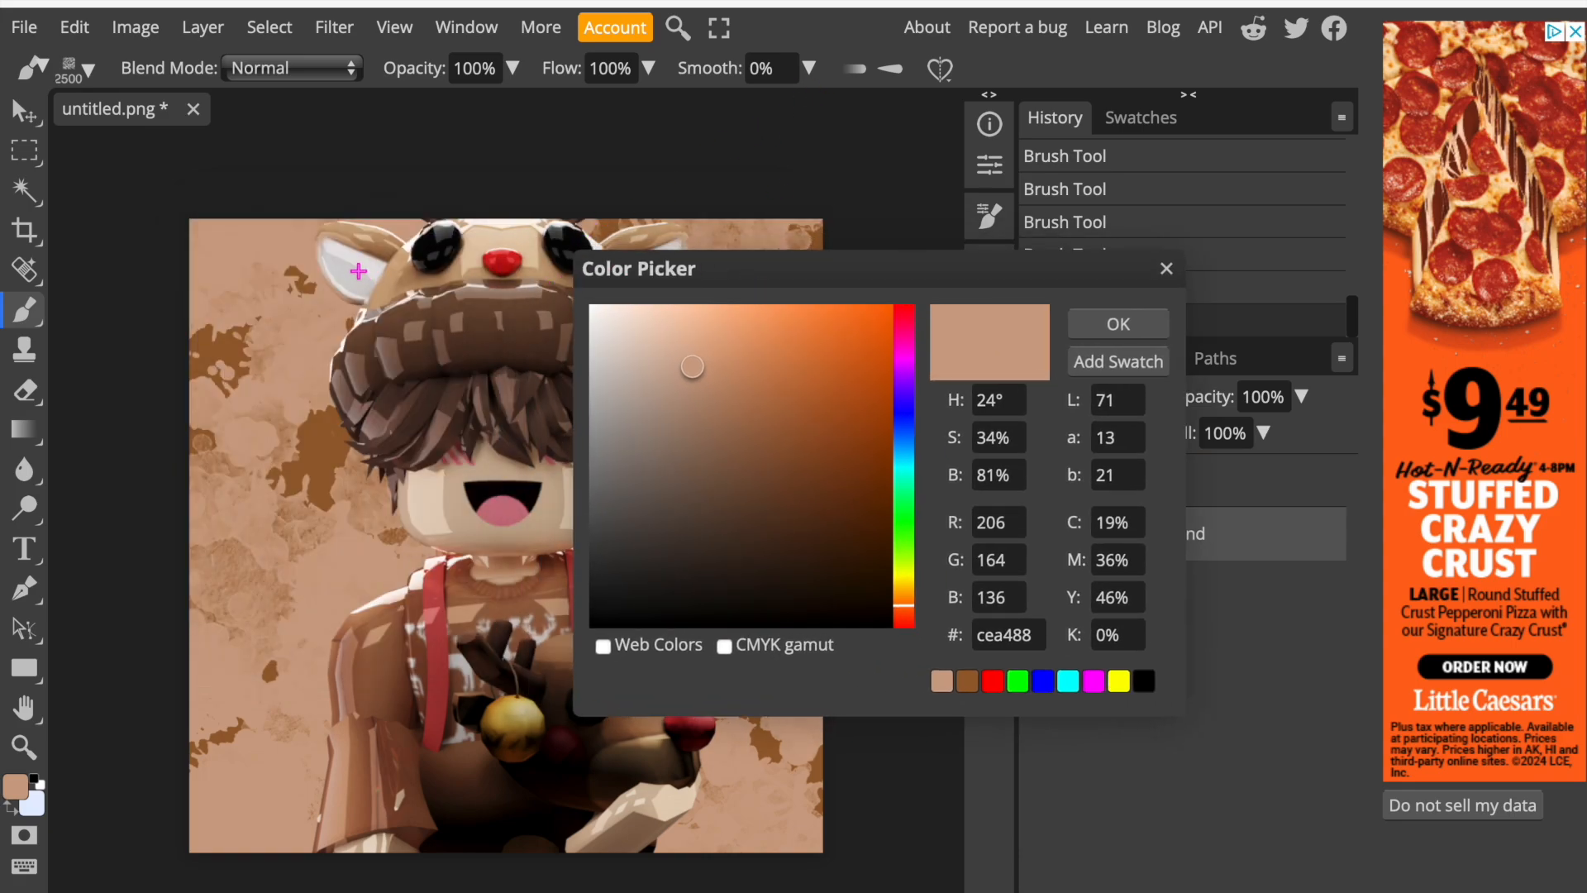
click(361, 279)
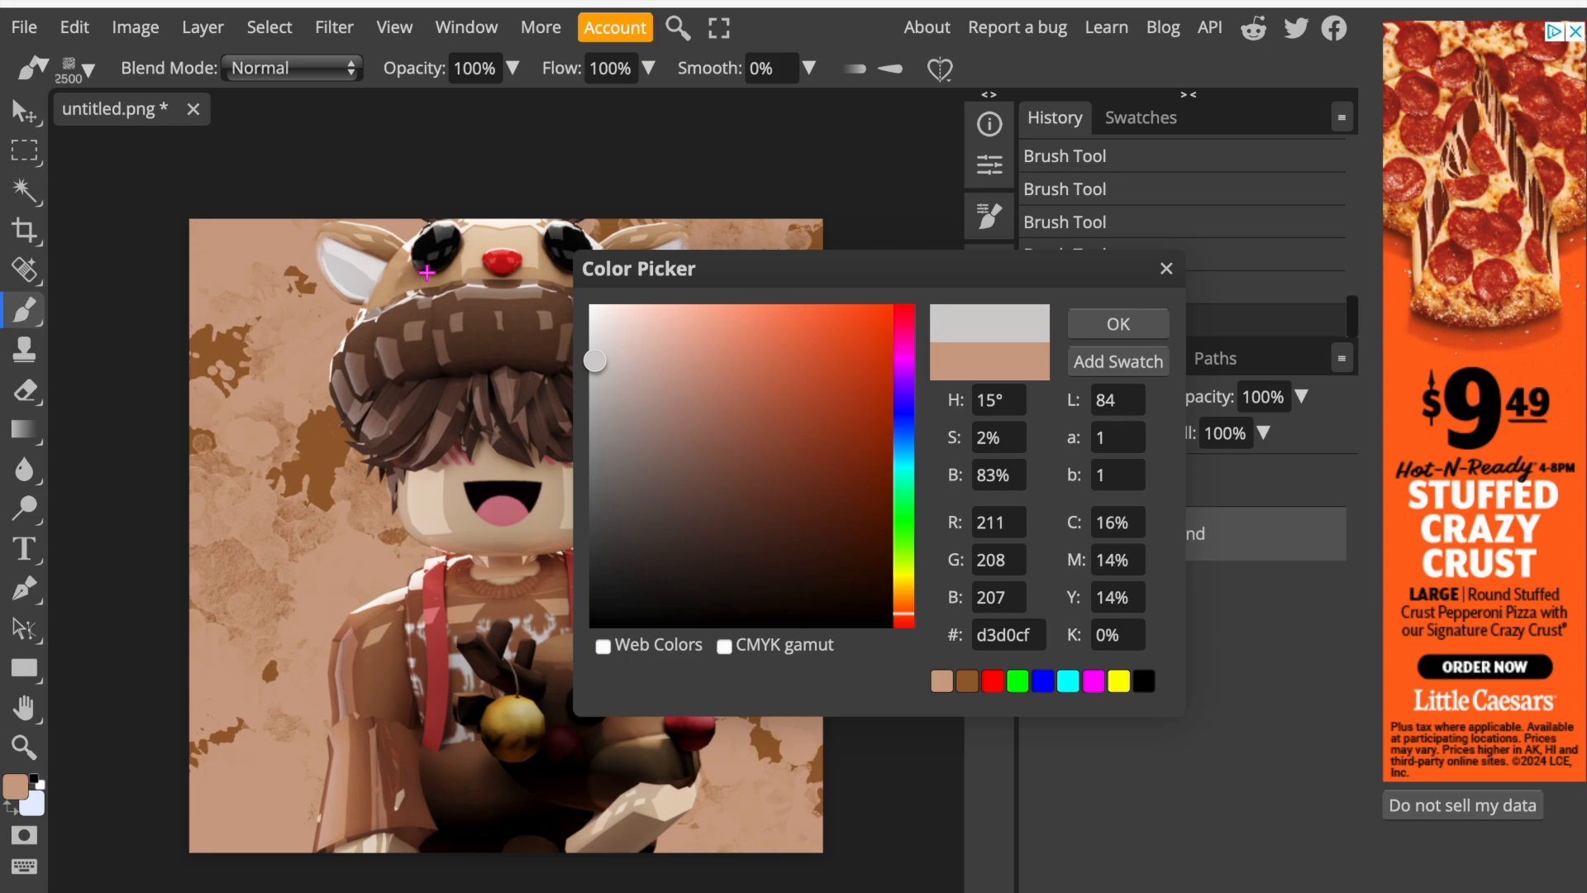
click(402, 283)
click(1119, 324)
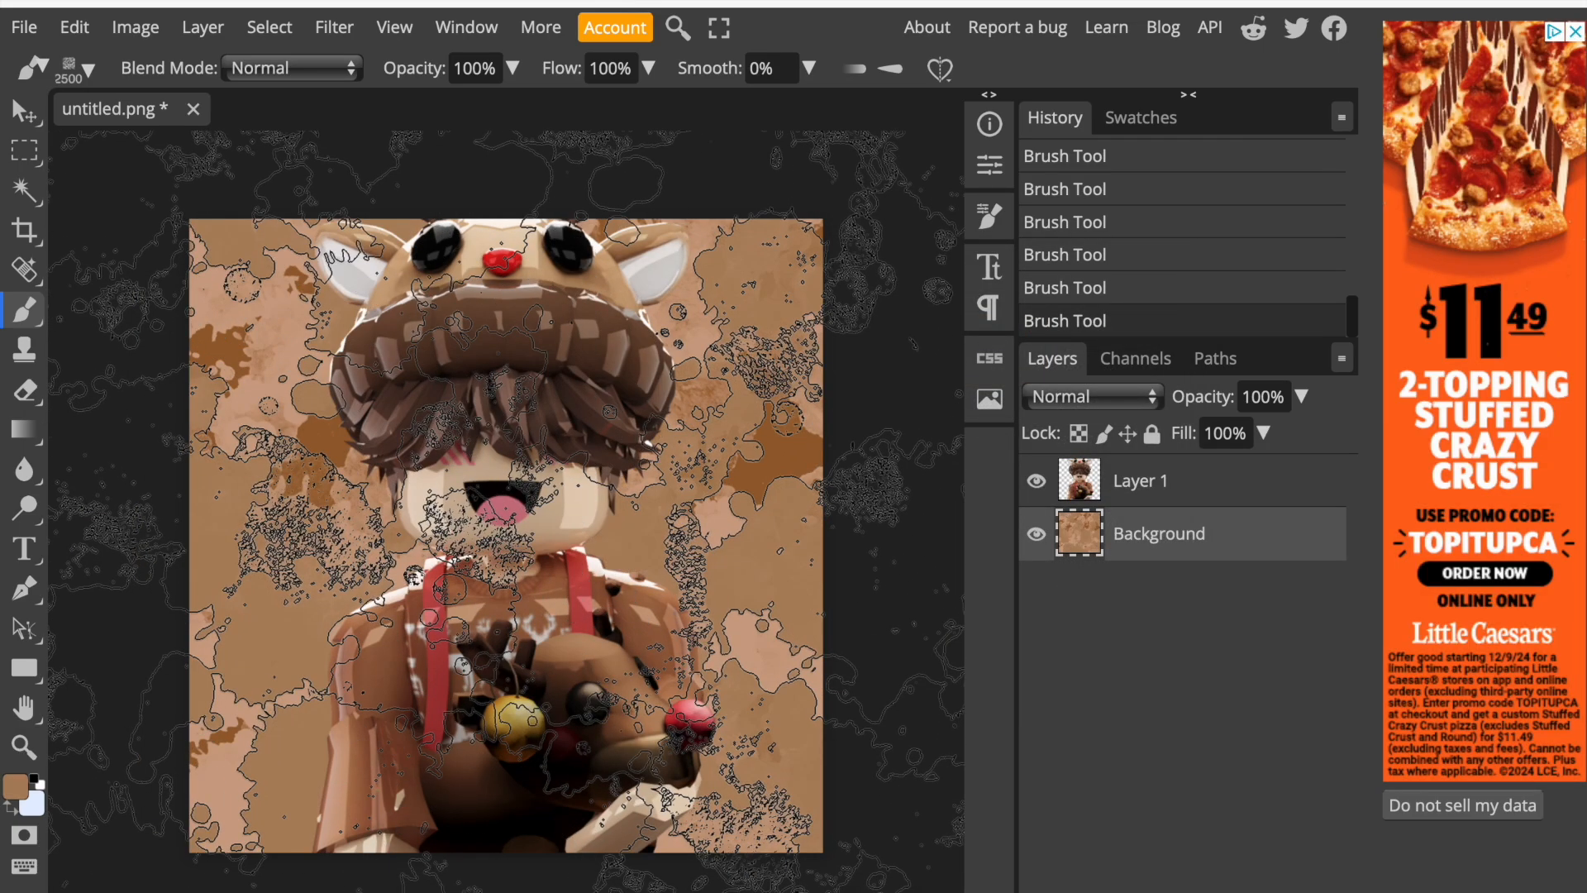
Sample the pale beige e2c8a9 from the reindeer hat beside its red nose and splatter it over the background.
click(12, 793)
click(501, 260)
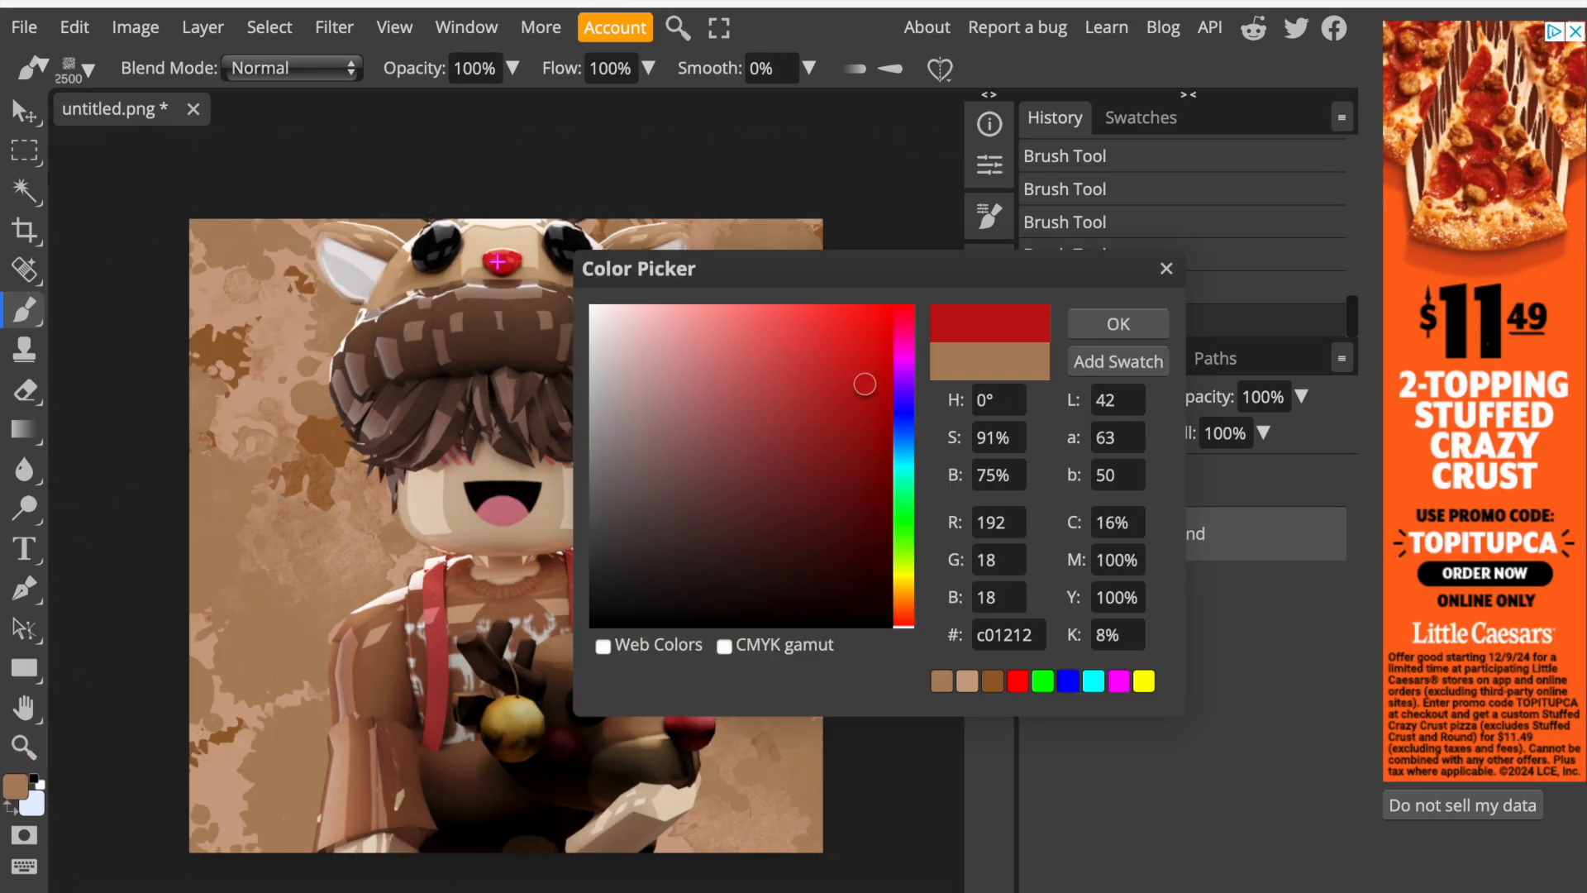
click(481, 247)
click(1121, 331)
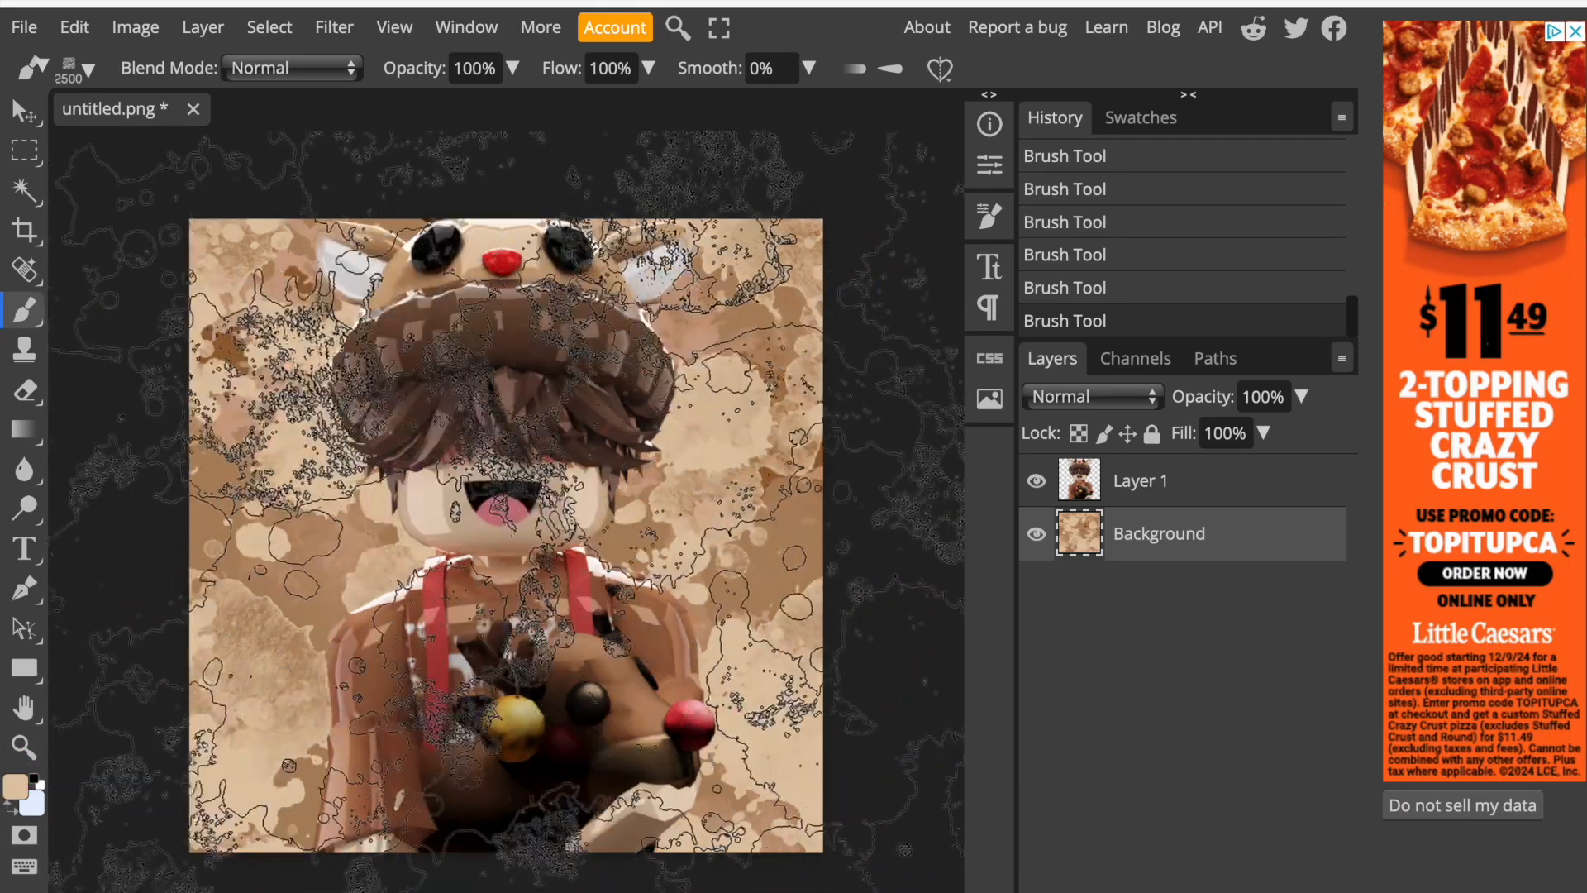
Sample the dark brown 613a26 from the render as the foreground color and splatter it over the background.
click(15, 788)
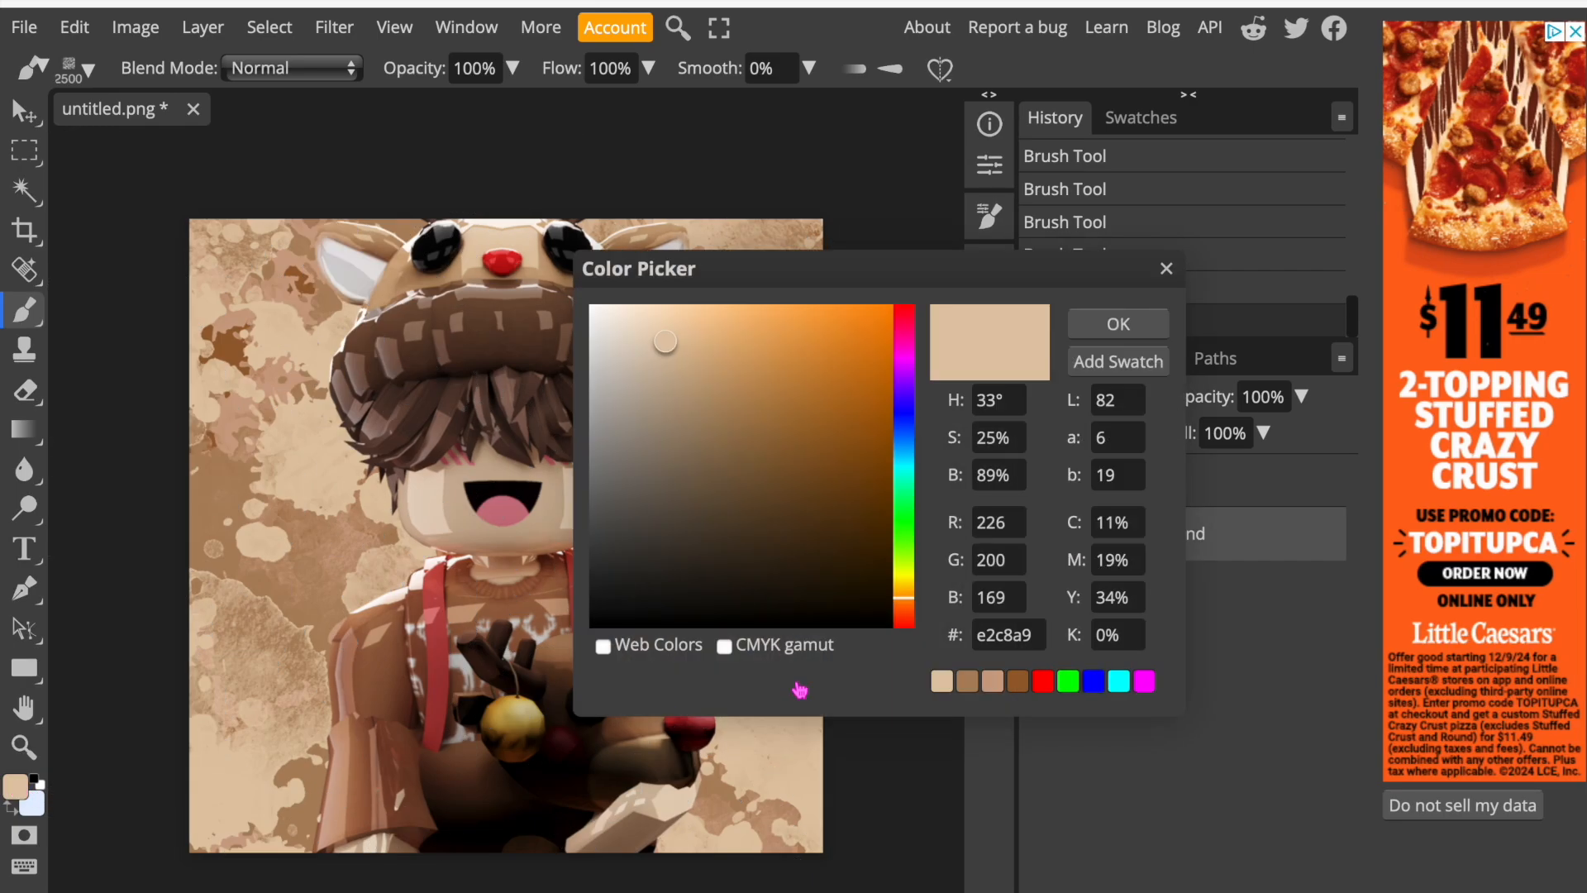
click(469, 789)
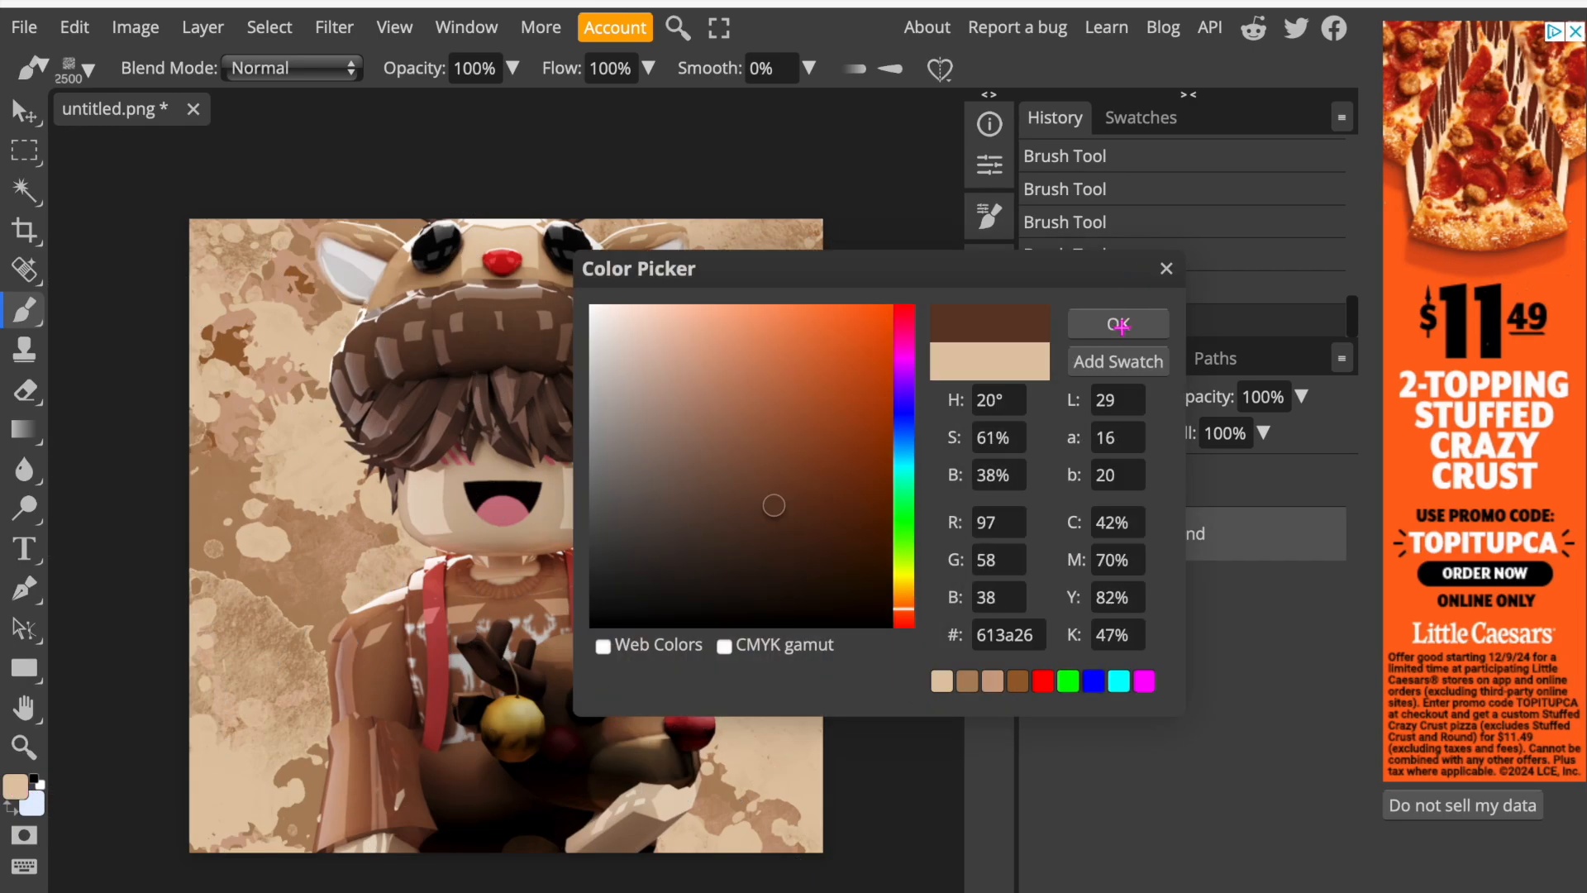
click(1119, 325)
click(592, 440)
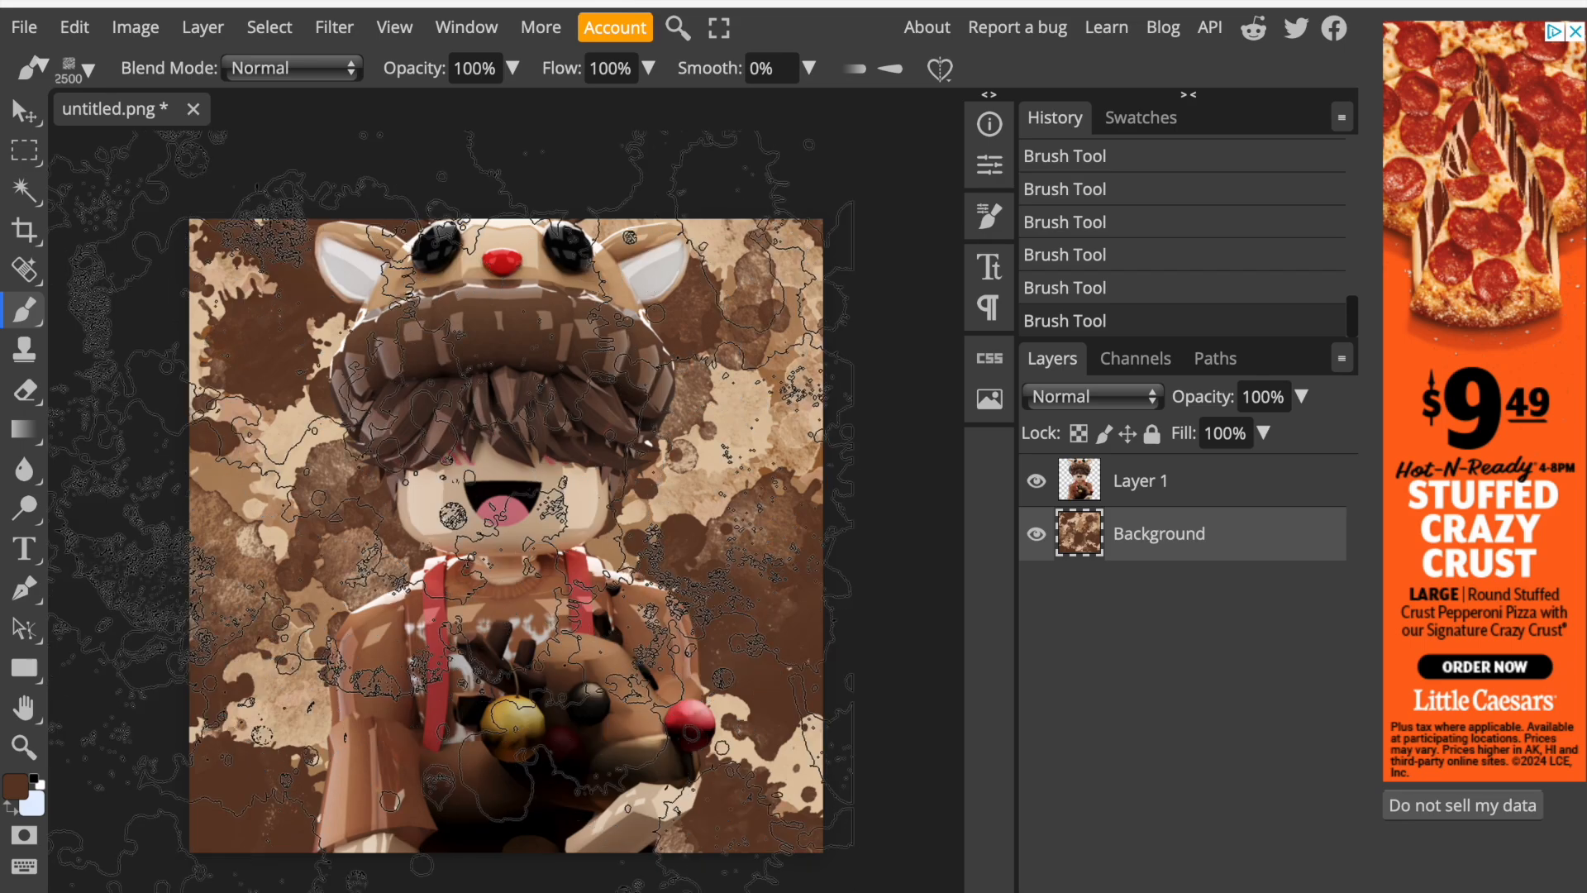
Duplicate the Layer 1 character layer.
click(1195, 500)
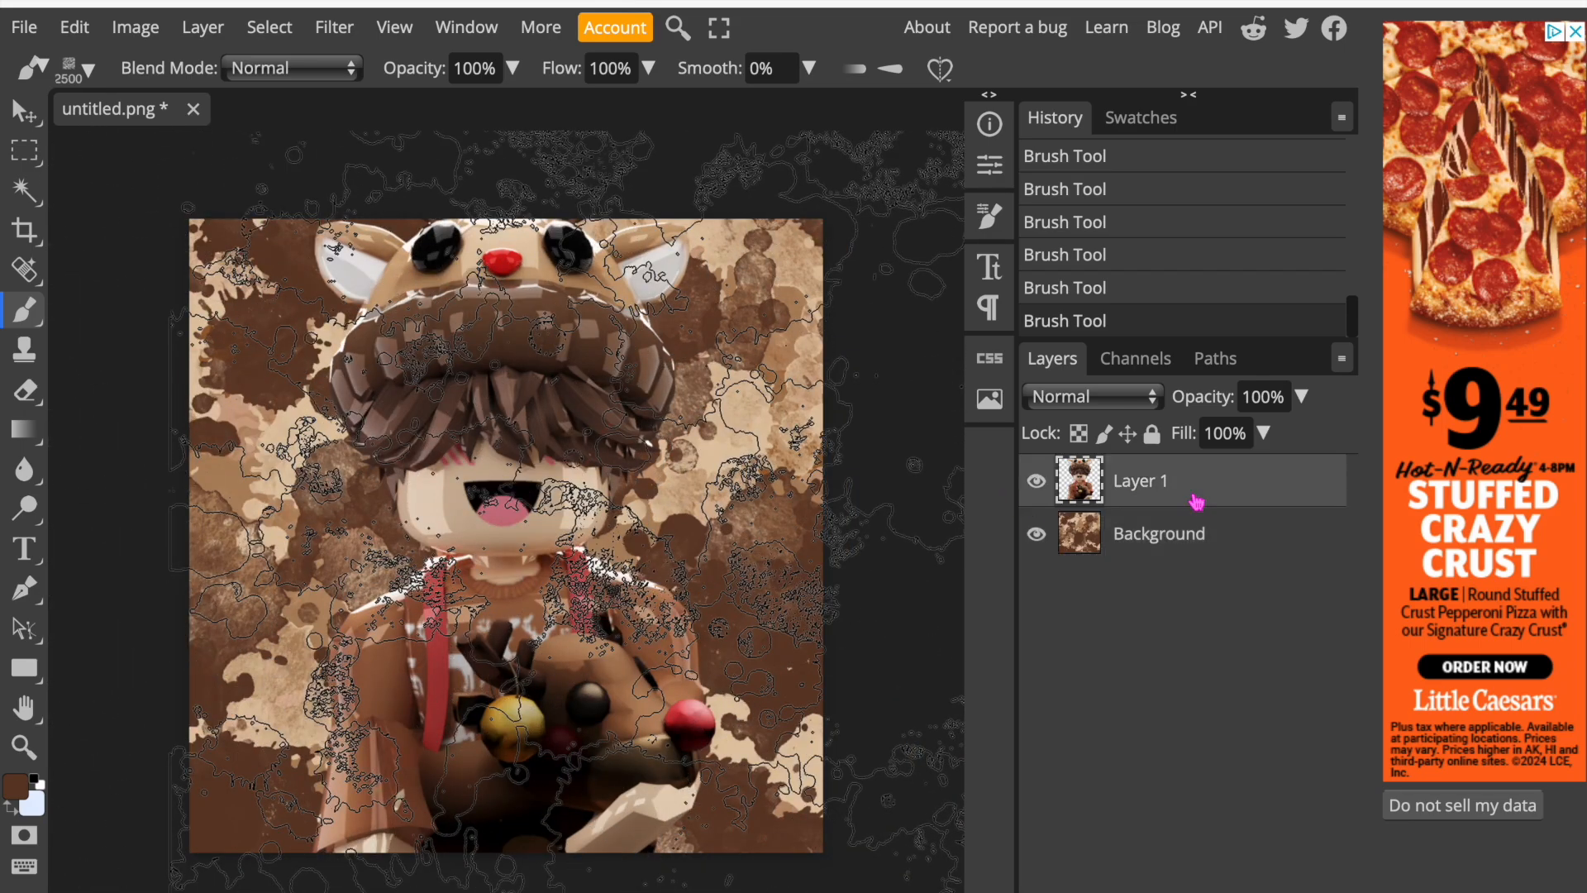
right_click(1194, 500)
click(1105, 356)
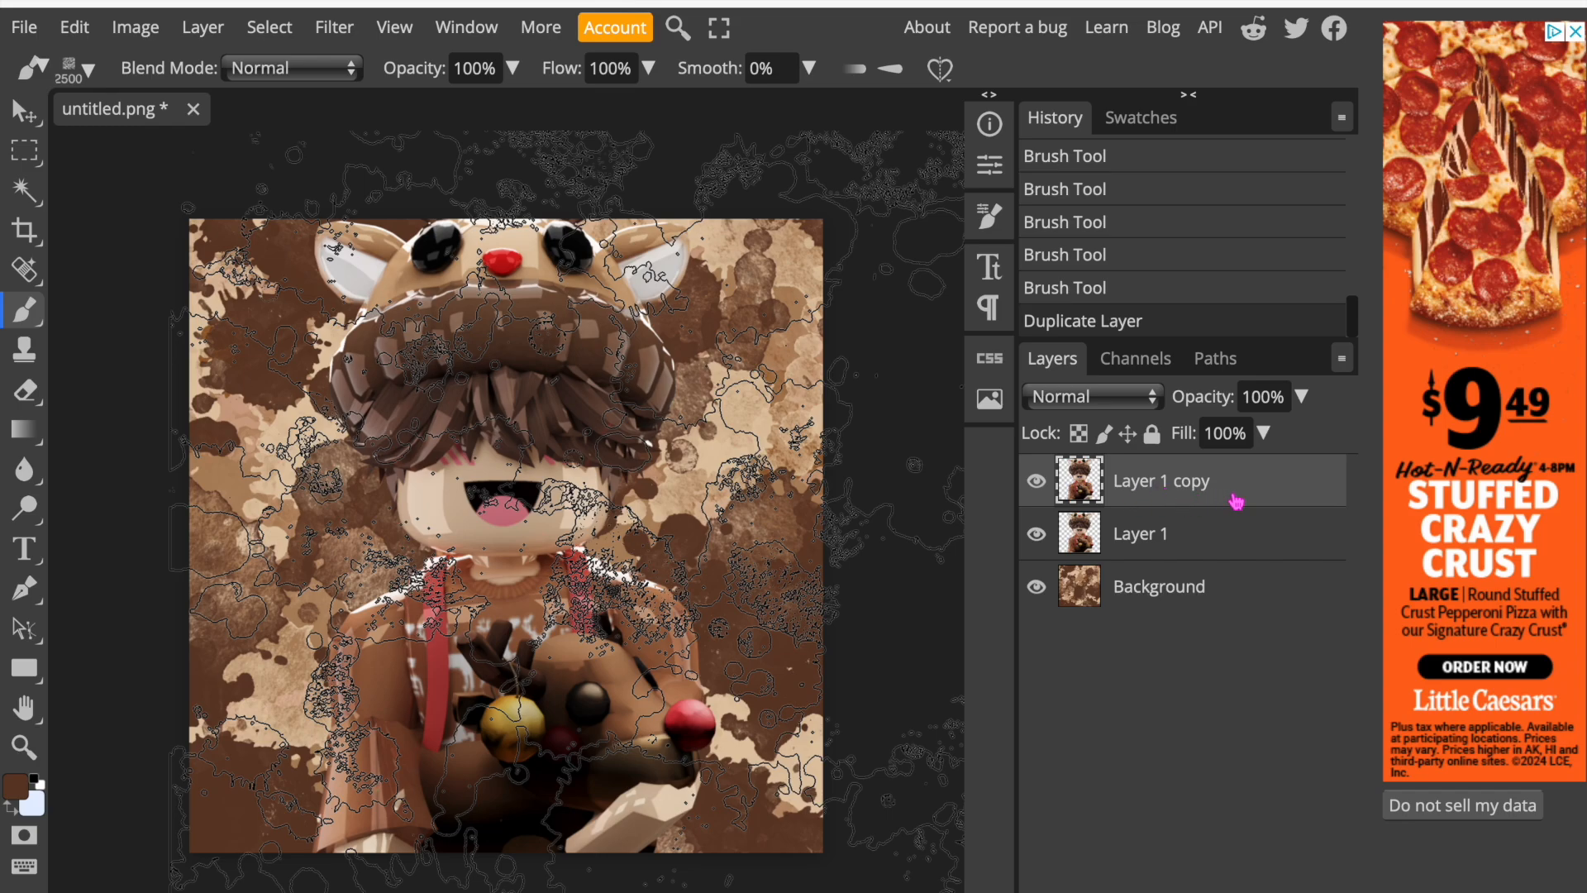
Choose the fifth tip of DD Splatter Brushes 54342 and reduce its size to 698 px.
click(990, 217)
scroll(861, 284, down, 3)
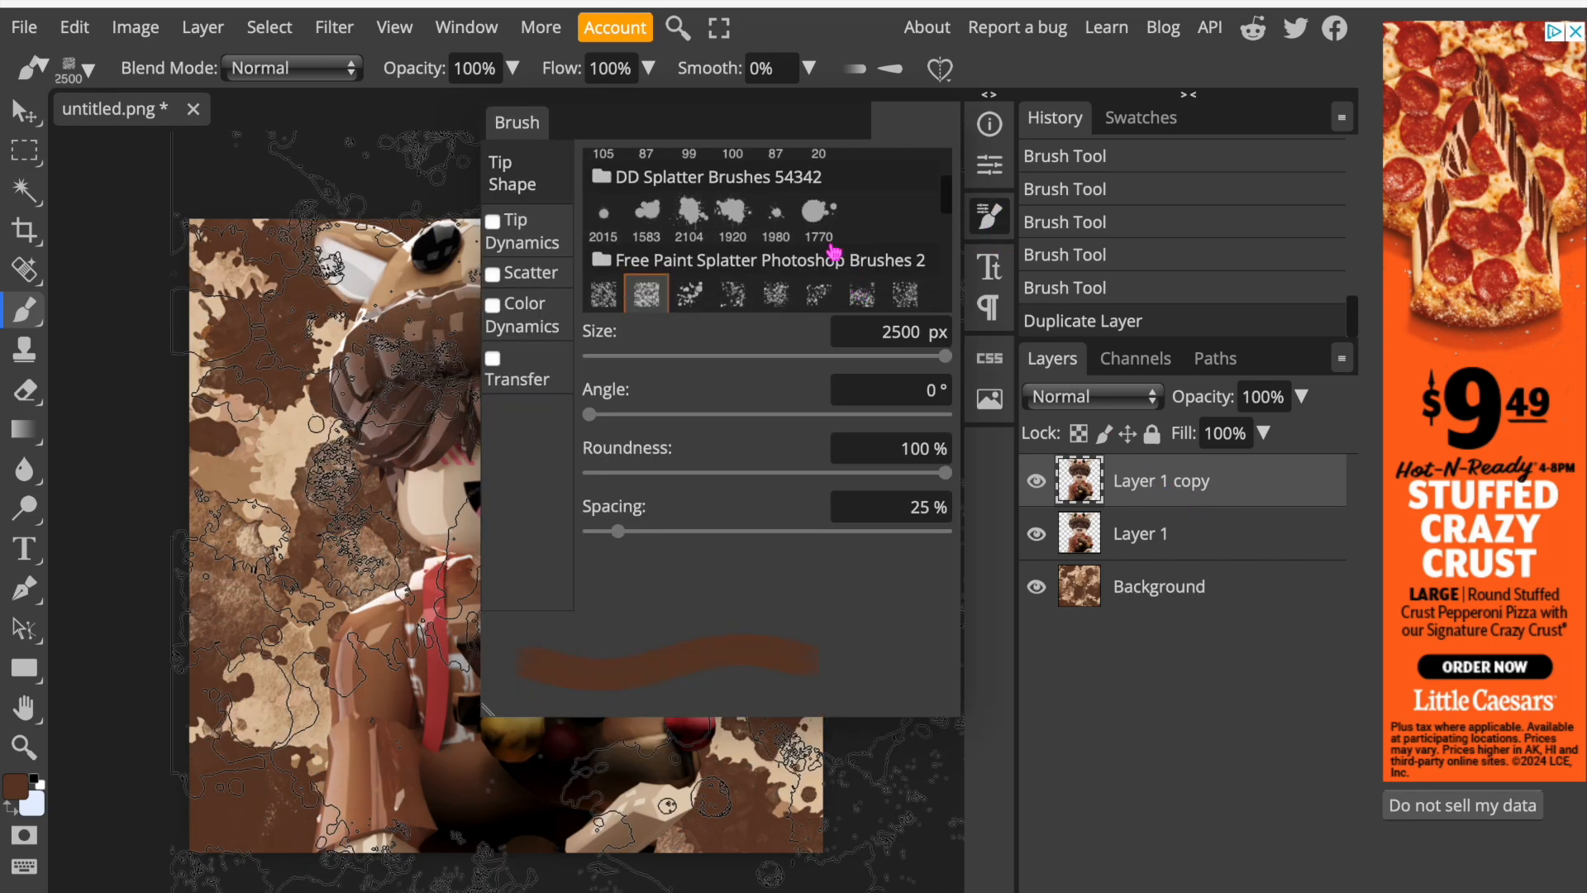
click(777, 236)
click(991, 216)
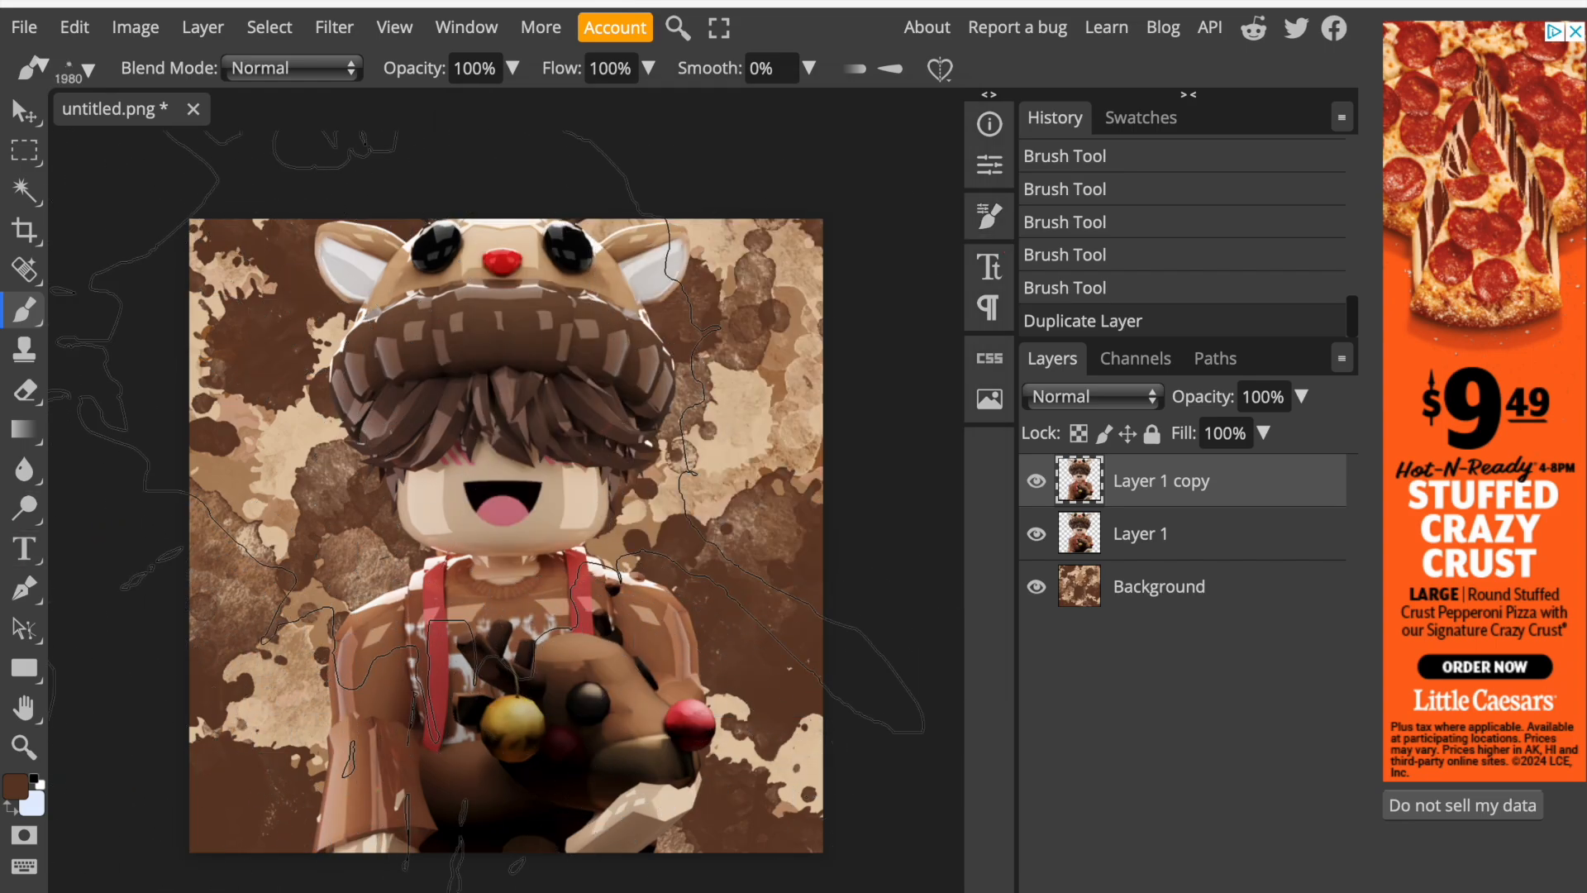
click(991, 216)
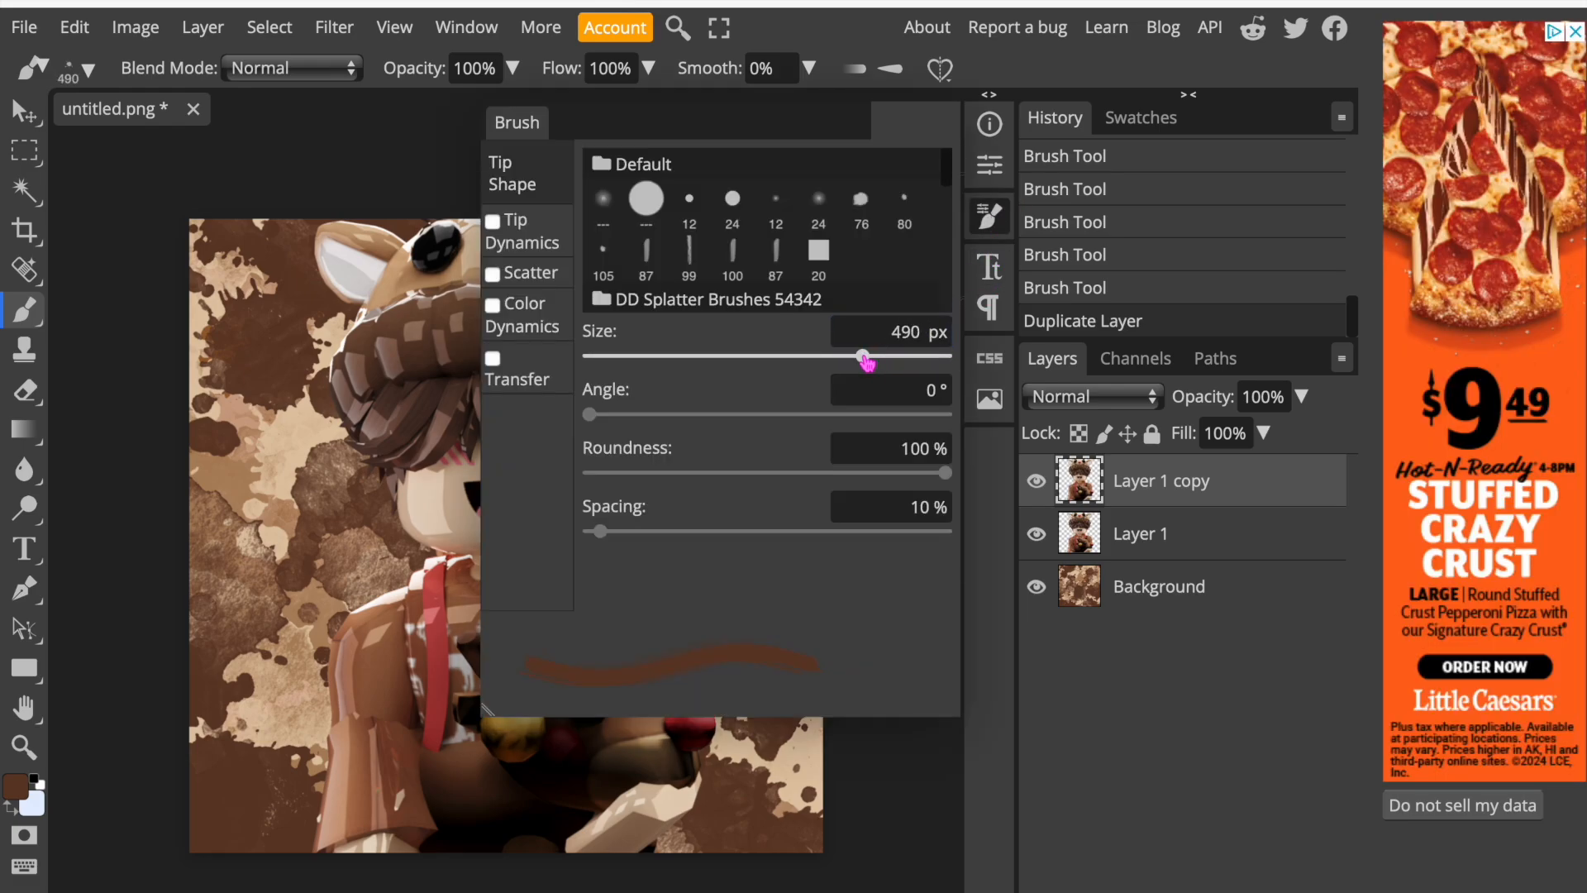
drag(903, 357, 907, 357)
click(990, 217)
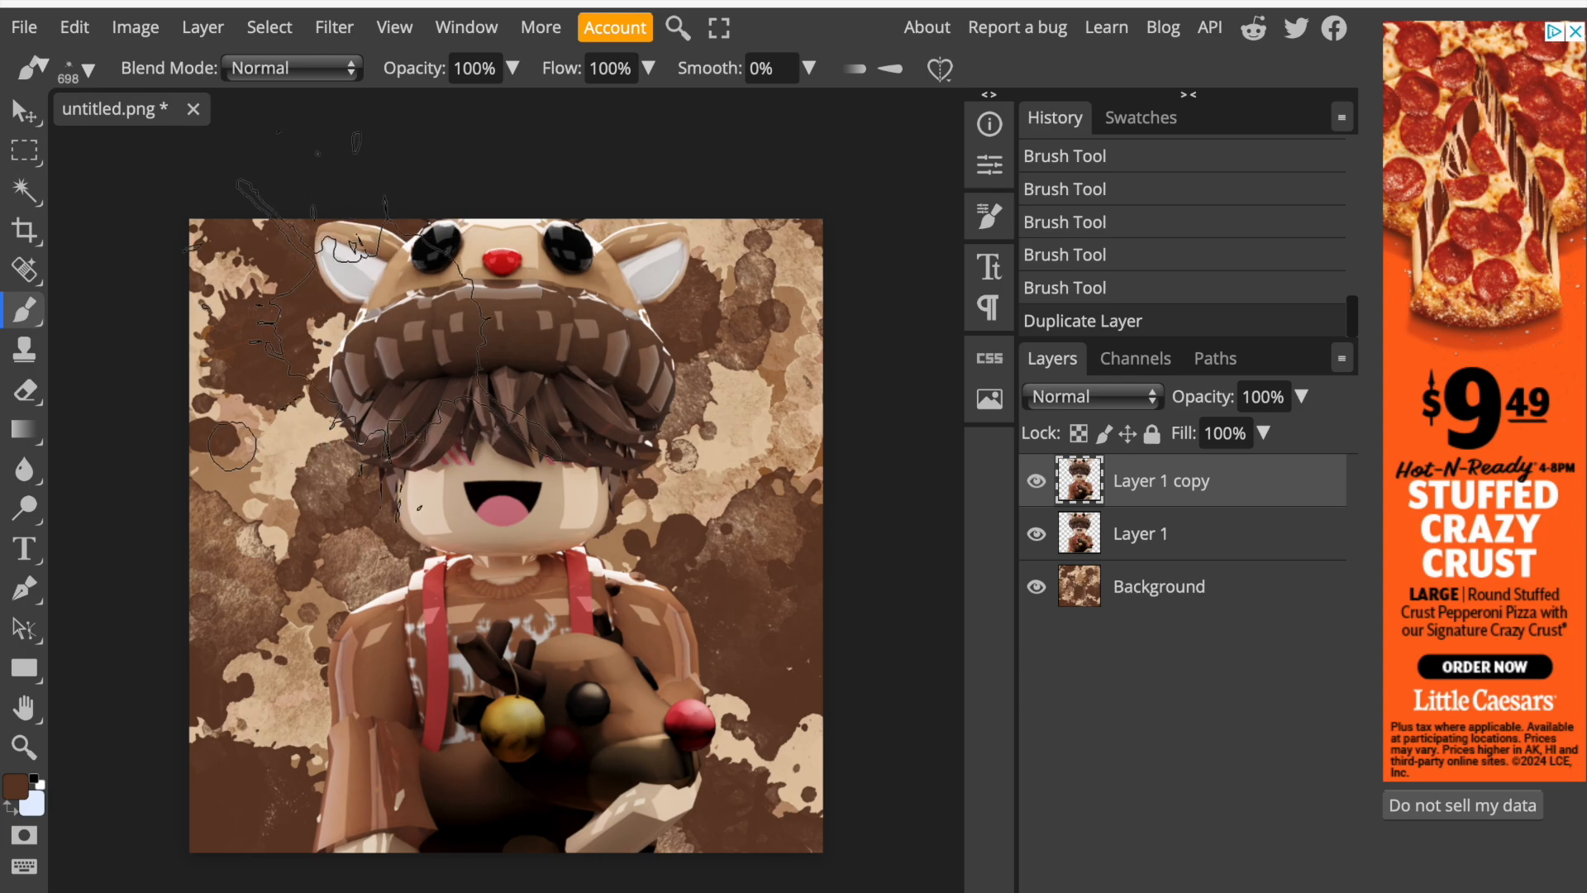
Set the foreground color to the previously used tan ae855f.
click(18, 790)
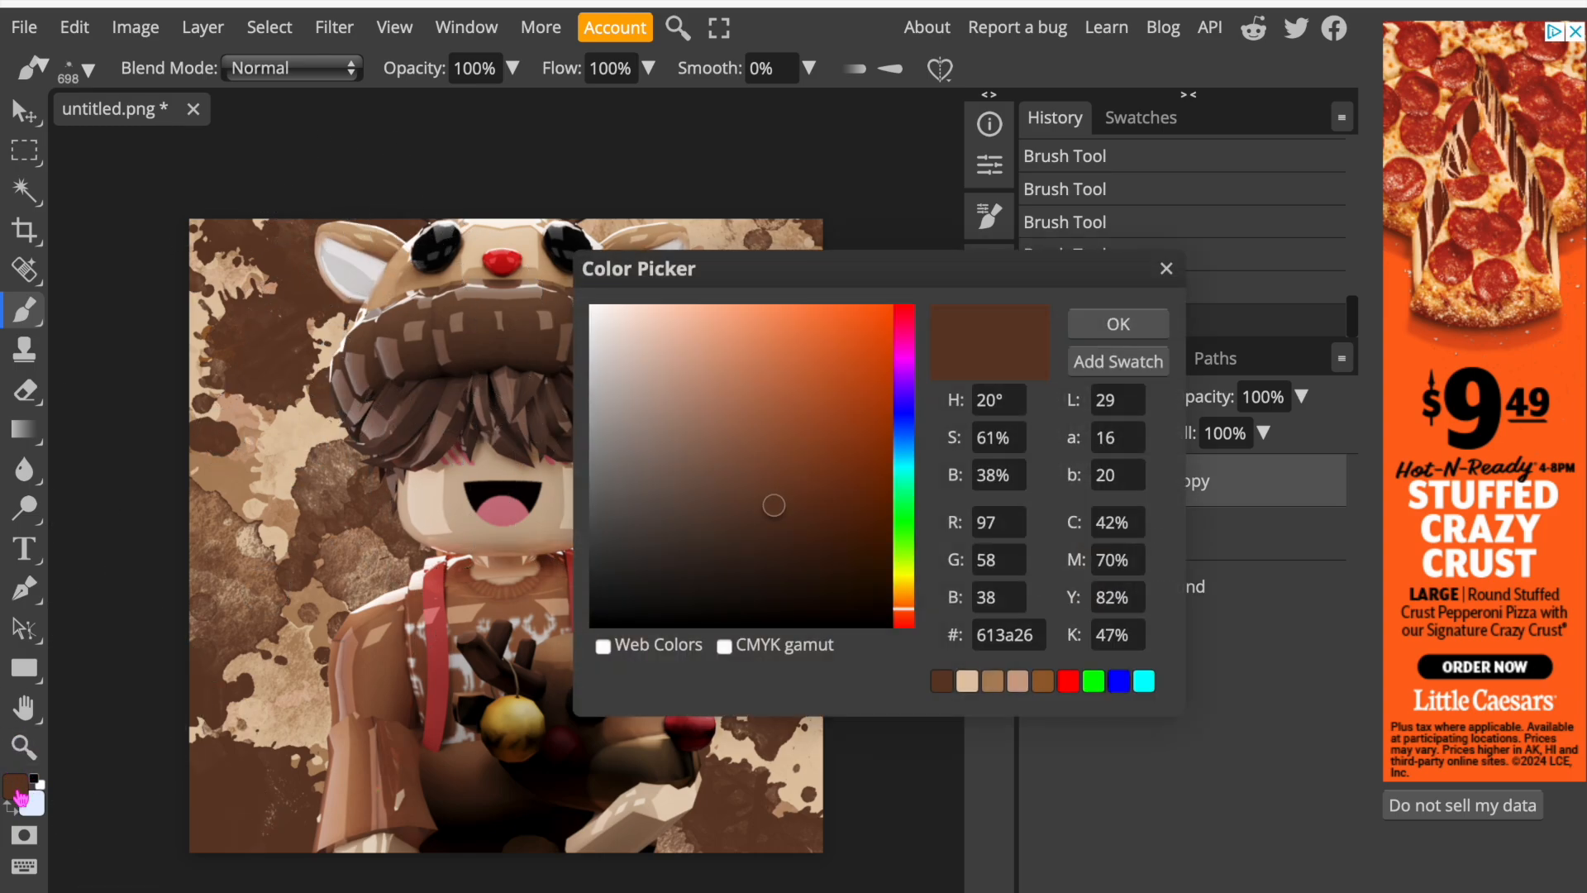
click(969, 683)
click(993, 683)
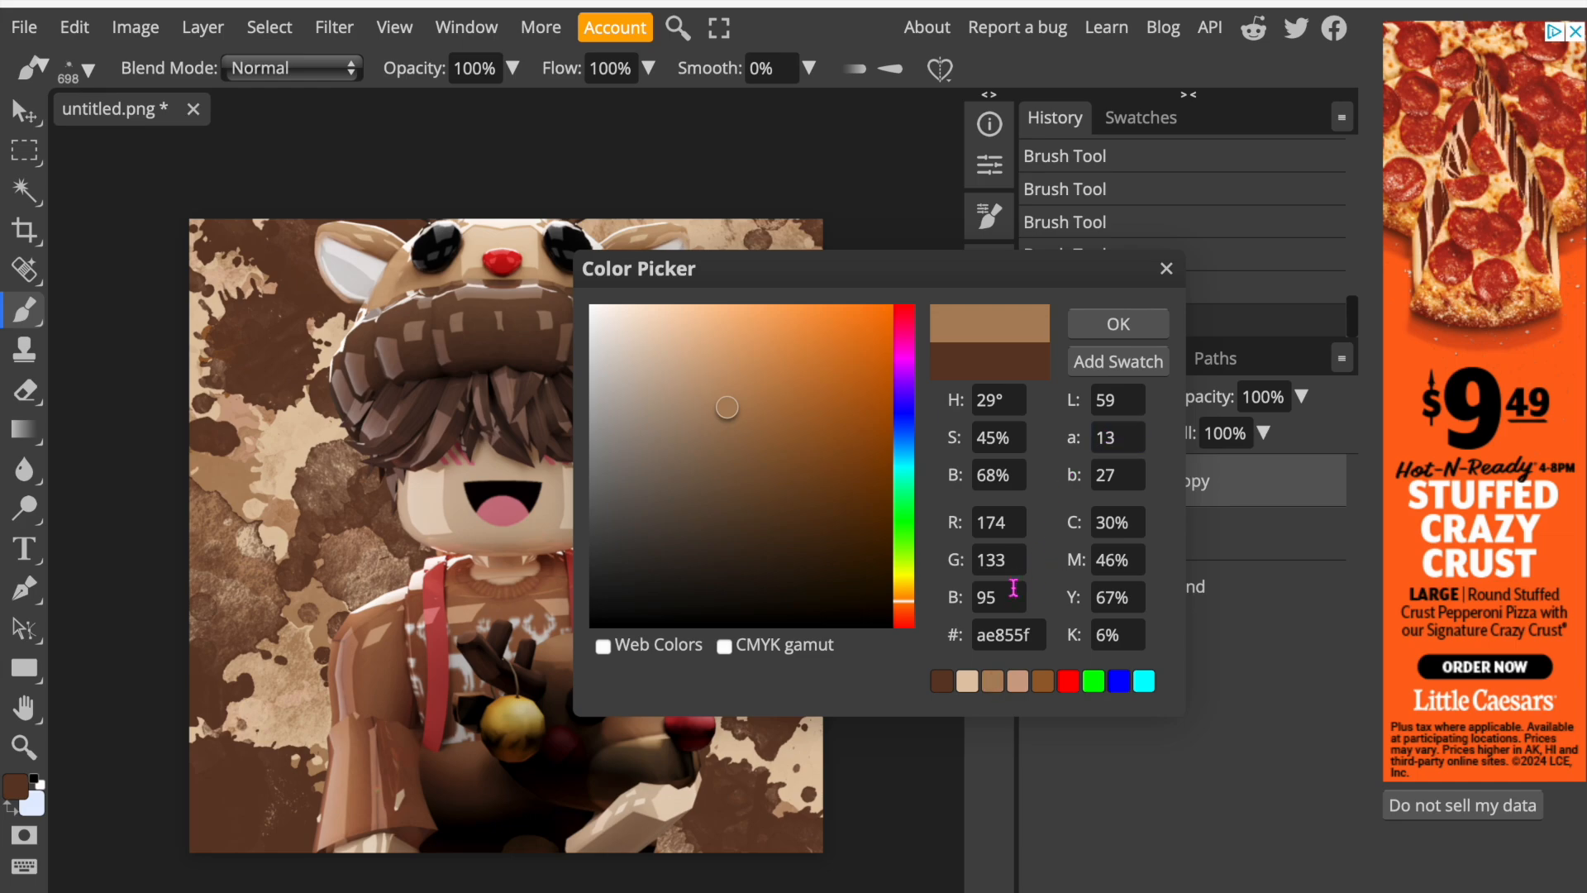
click(942, 683)
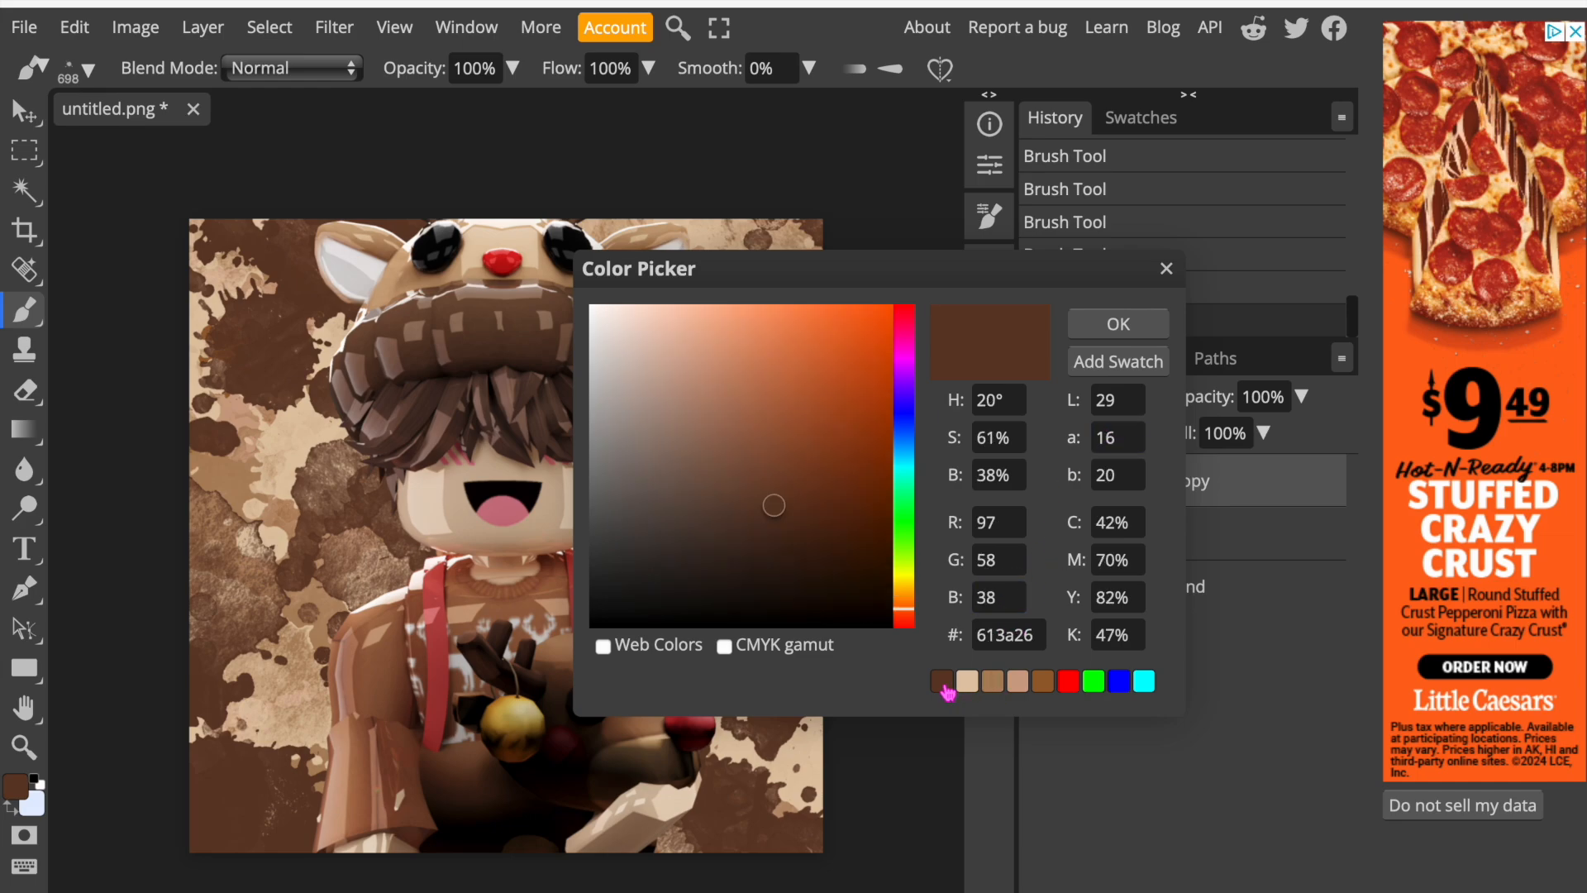
click(995, 684)
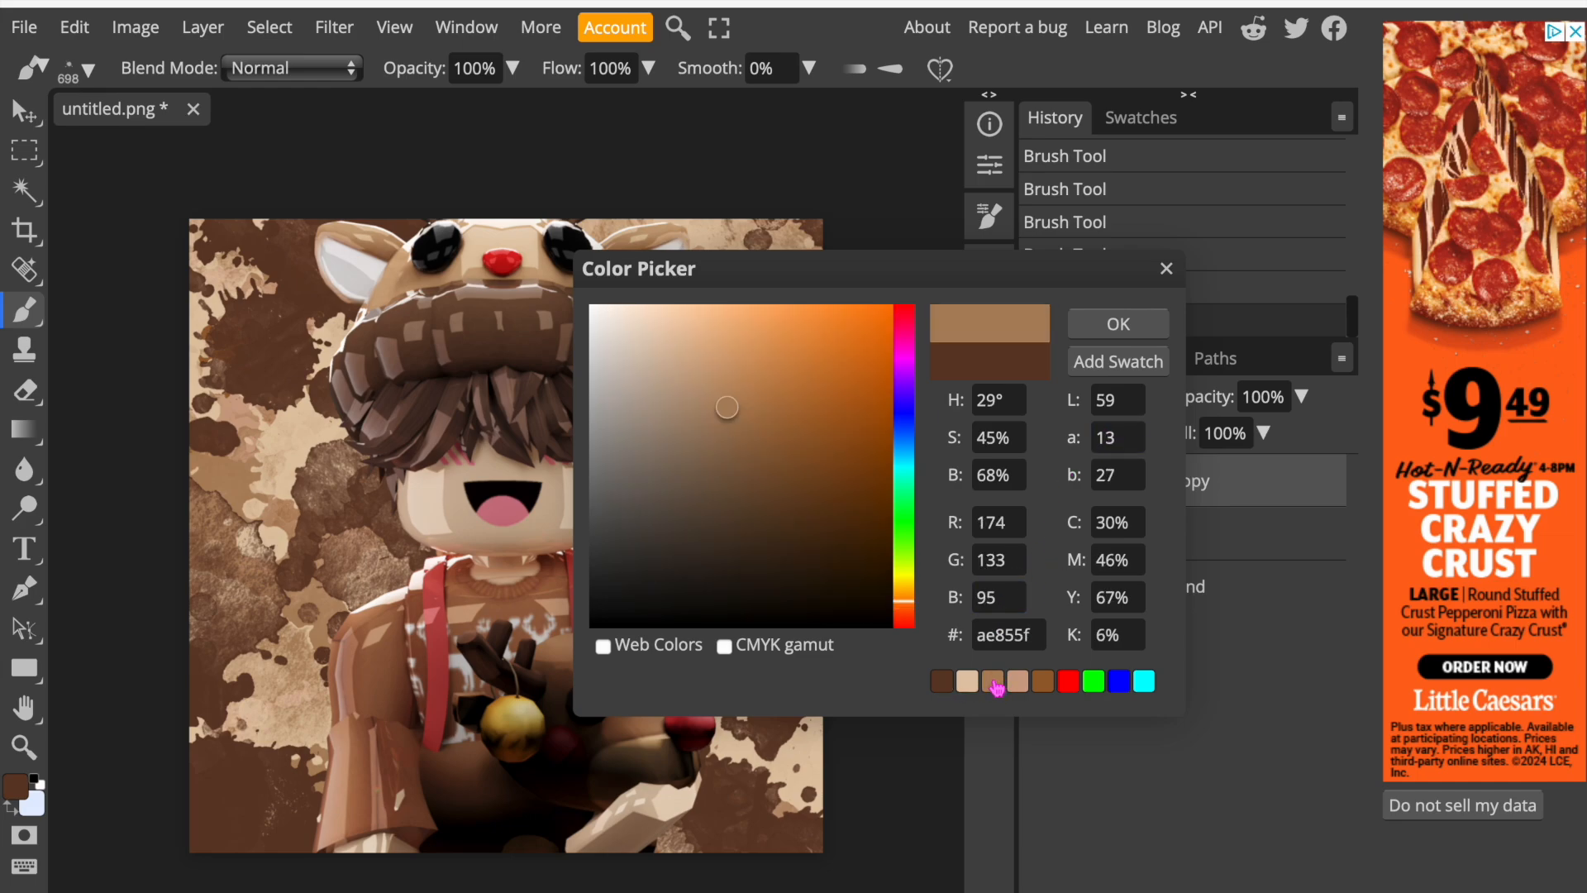
click(1120, 328)
Splatter the tan color around the edges of the Layer 1 copy layer, leaving the face and upper body mostly uncovered.
click(293, 290)
click(248, 320)
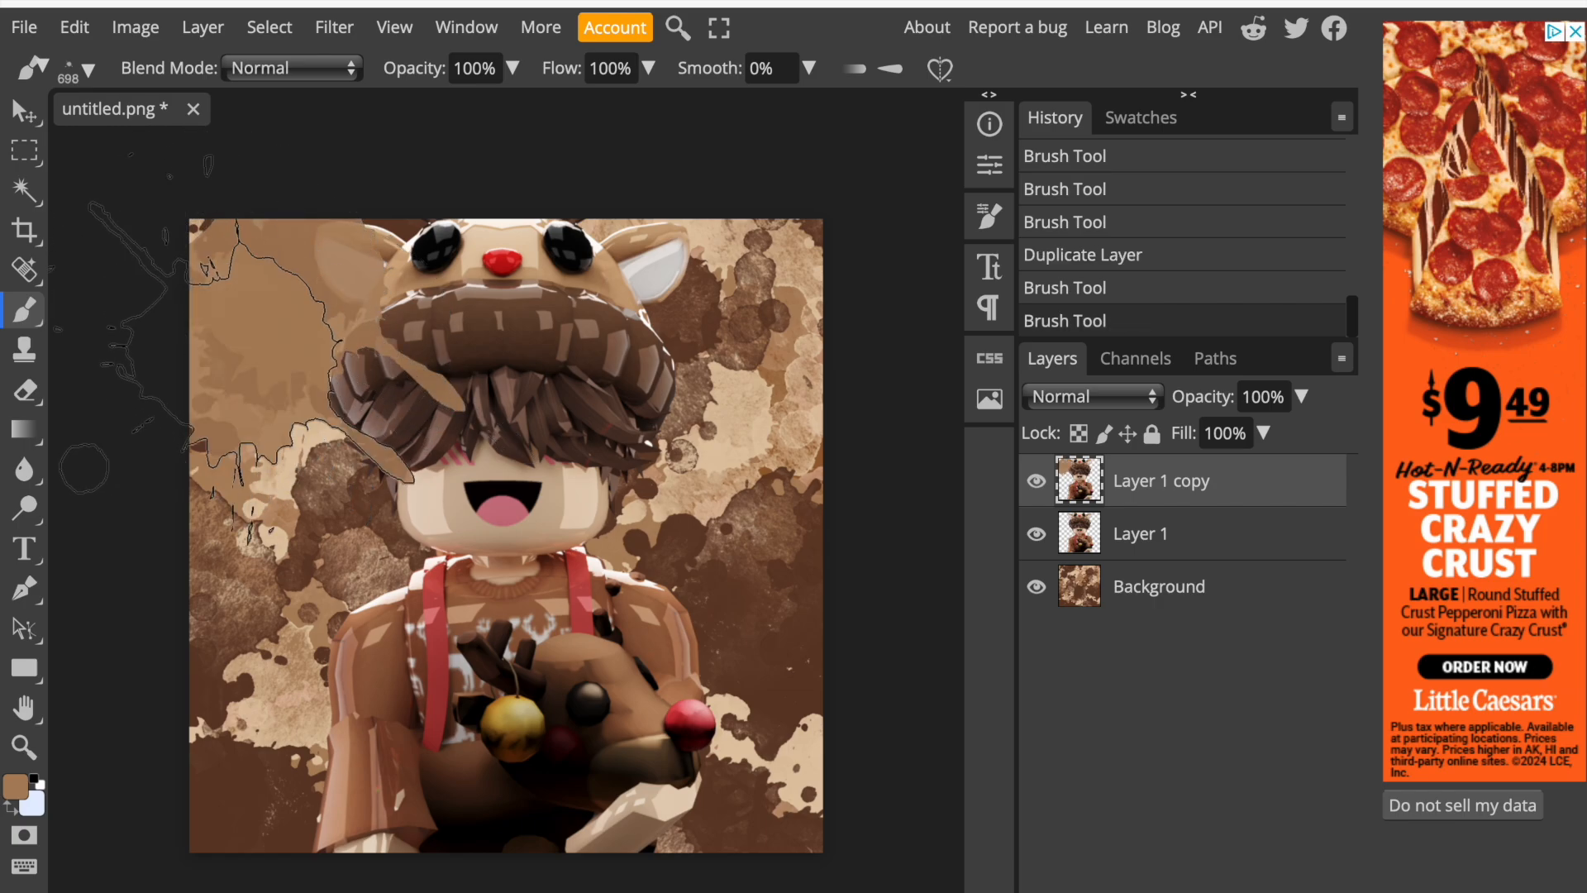
click(248, 463)
click(281, 595)
click(315, 711)
mouse_move(331, 736)
mouse_down()
mouse_move(463, 769)
mouse_move(769, 736)
mouse_move(785, 653)
mouse_move(778, 496)
mouse_move(744, 372)
mouse_move(686, 273)
mouse_move(484, 265)
mouse_up()
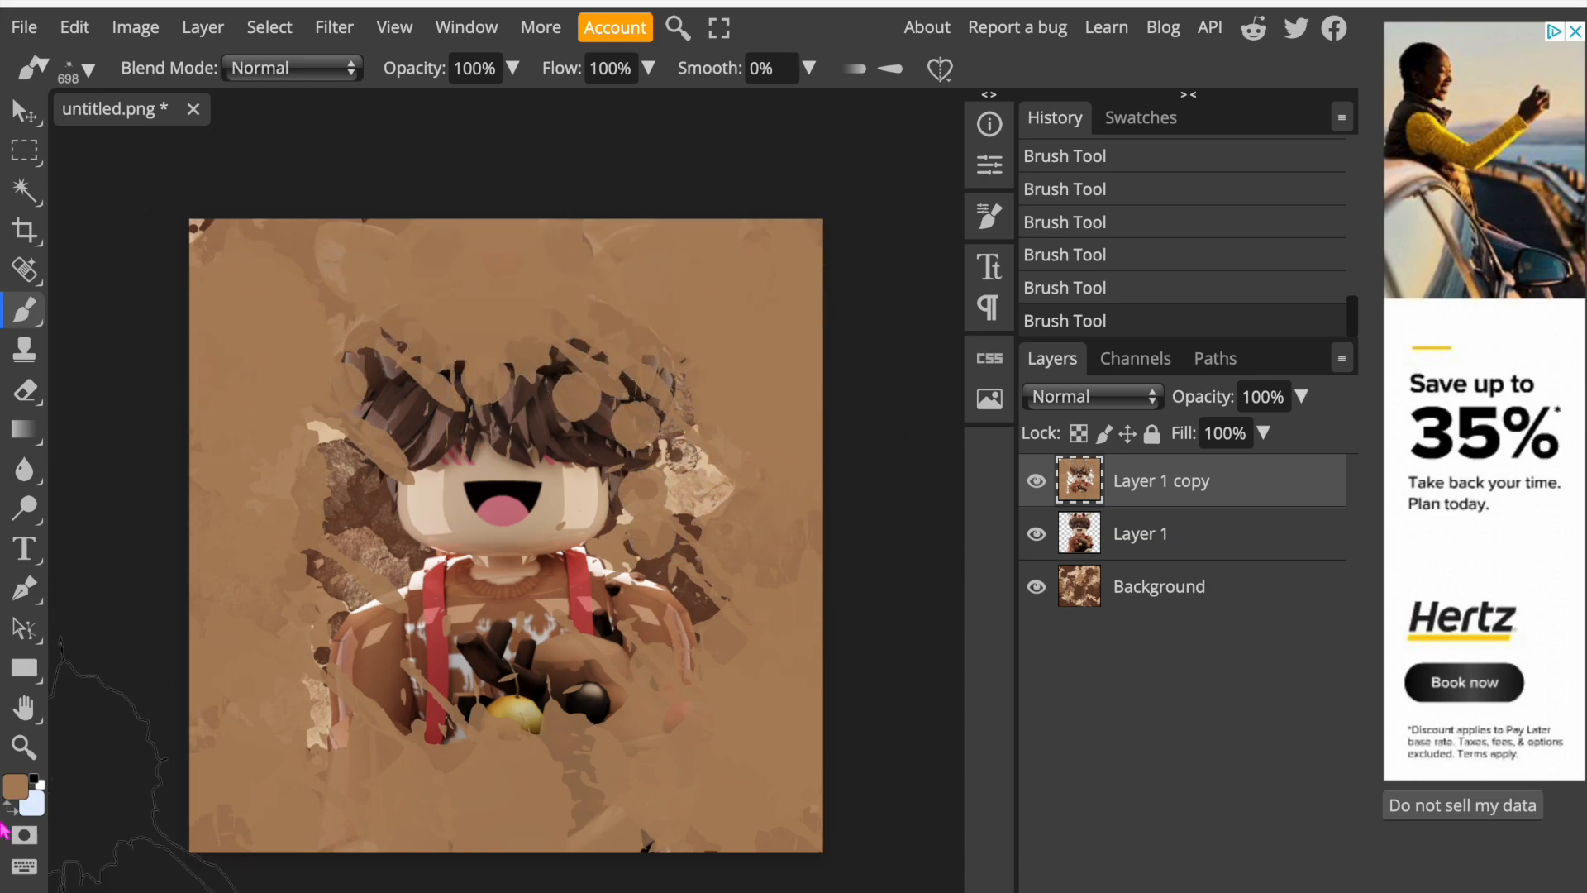
Set the foreground color to the pinkish beige cea488 and splatter it around the character on the Layer 1 copy layer.
click(15, 789)
drag(724, 415, 643, 349)
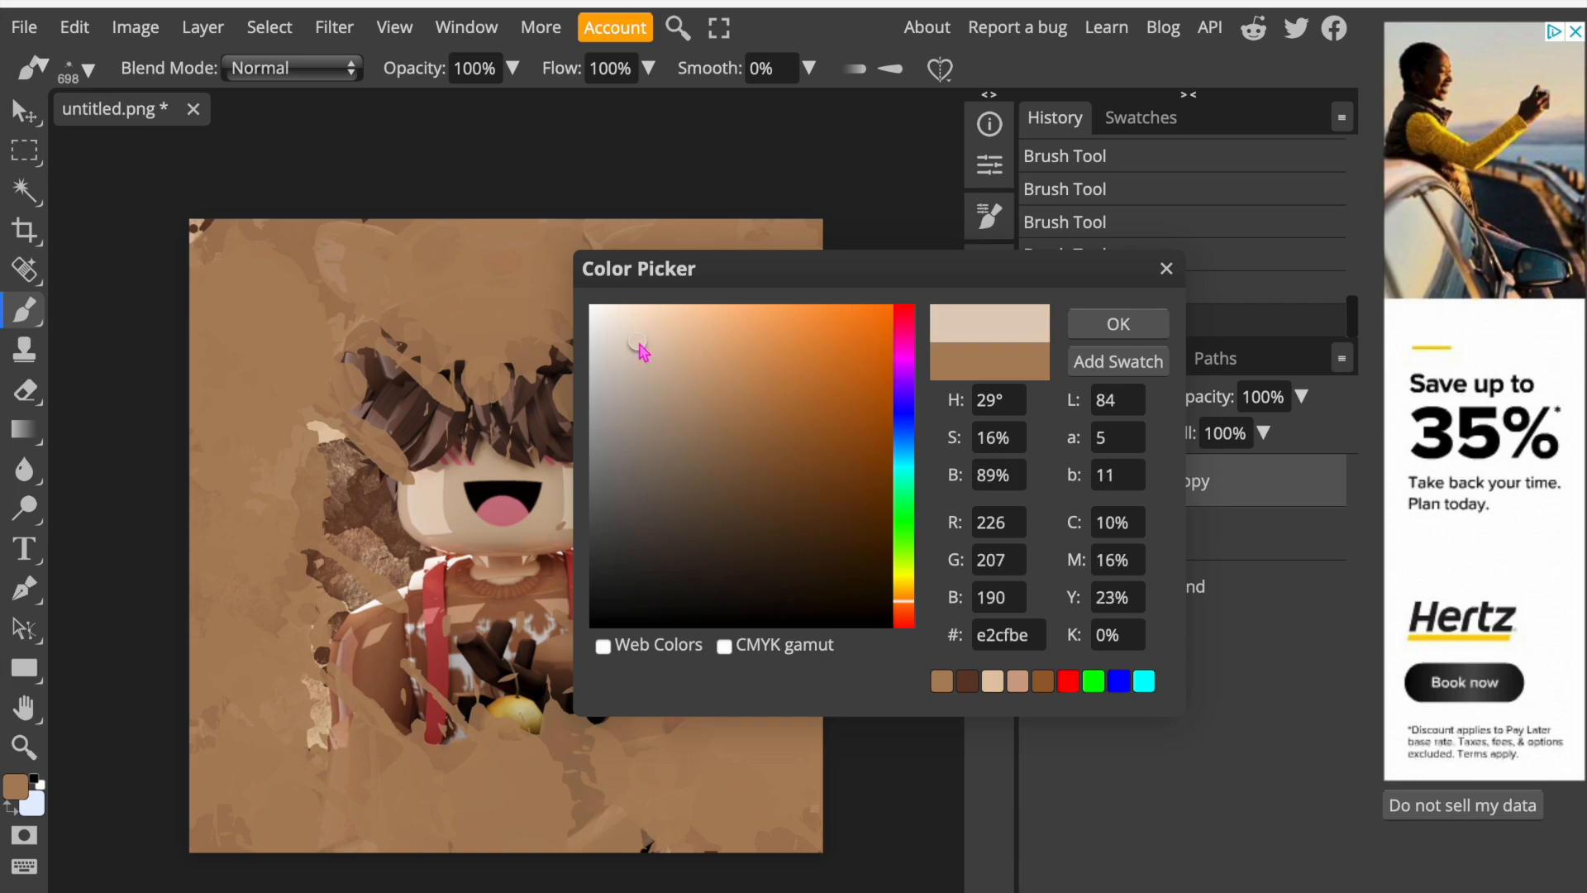
click(1020, 684)
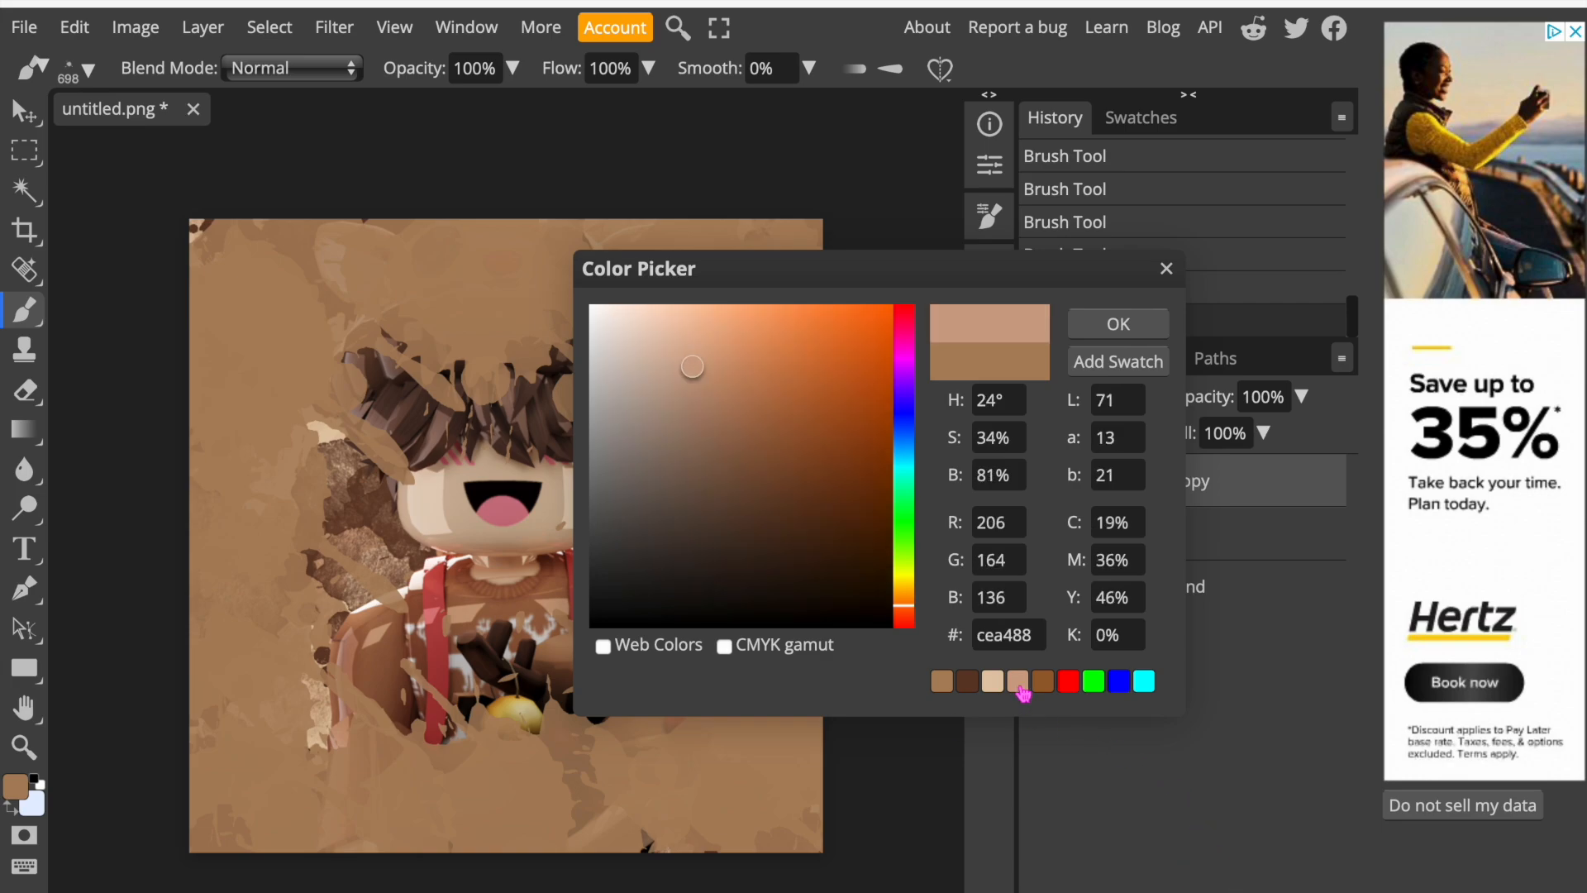
click(1135, 335)
mouse_move(235, 277)
mouse_down()
mouse_move(426, 248)
mouse_move(645, 248)
mouse_move(786, 356)
mouse_move(529, 719)
mouse_move(273, 728)
mouse_move(199, 513)
mouse_move(273, 430)
mouse_move(527, 434)
mouse_up()
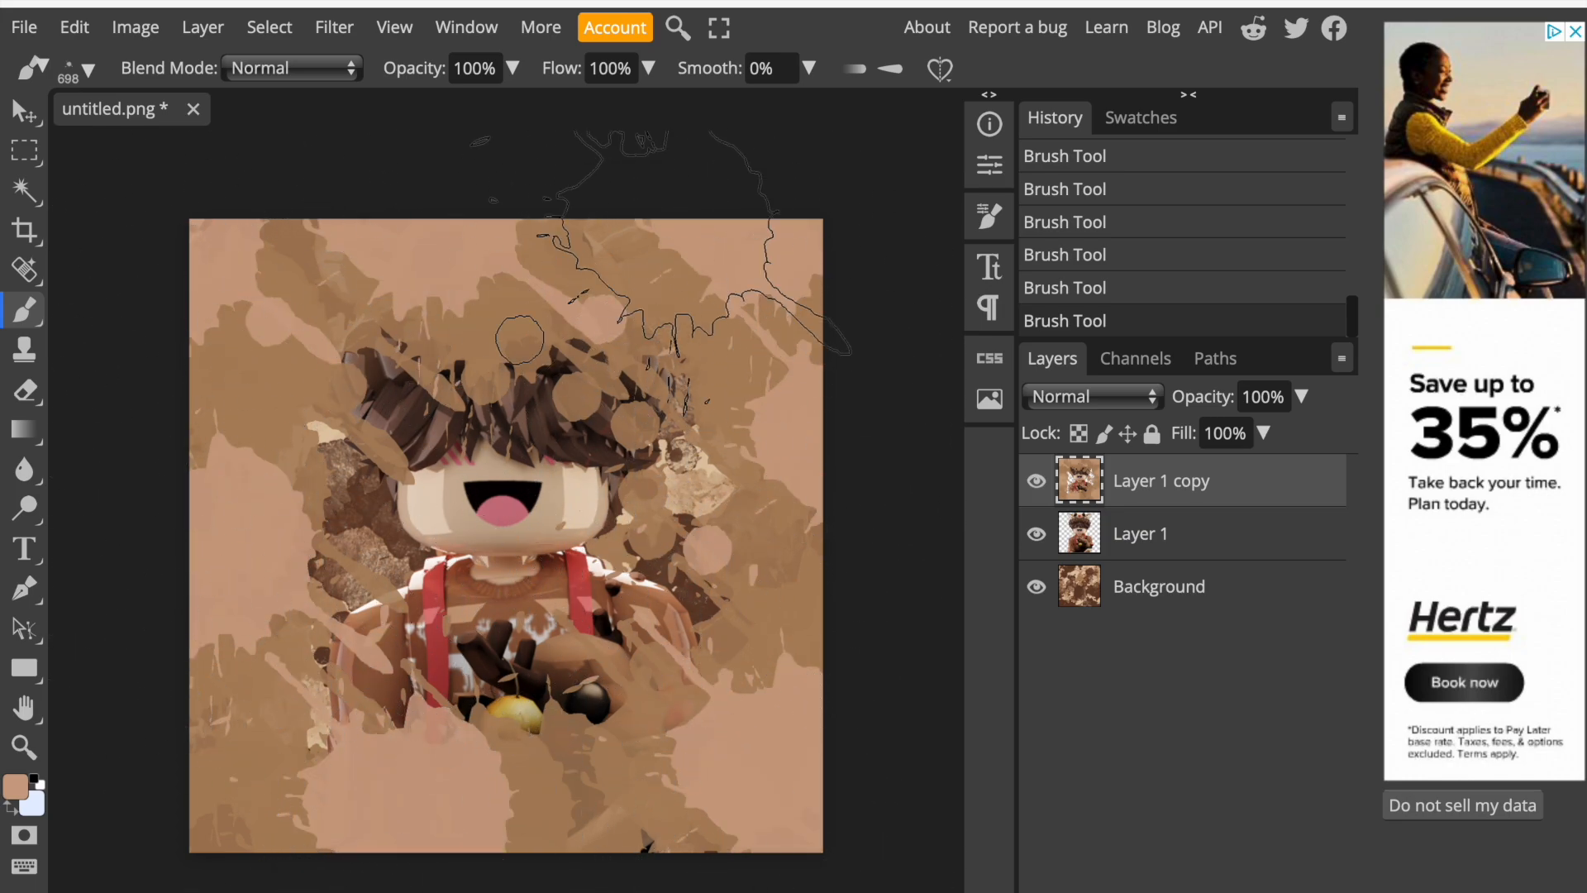
Apply a Radial Blur to the Layer 1 copy layer with amount 10 in Spin mode, centered at 50% by 50%.
click(343, 37)
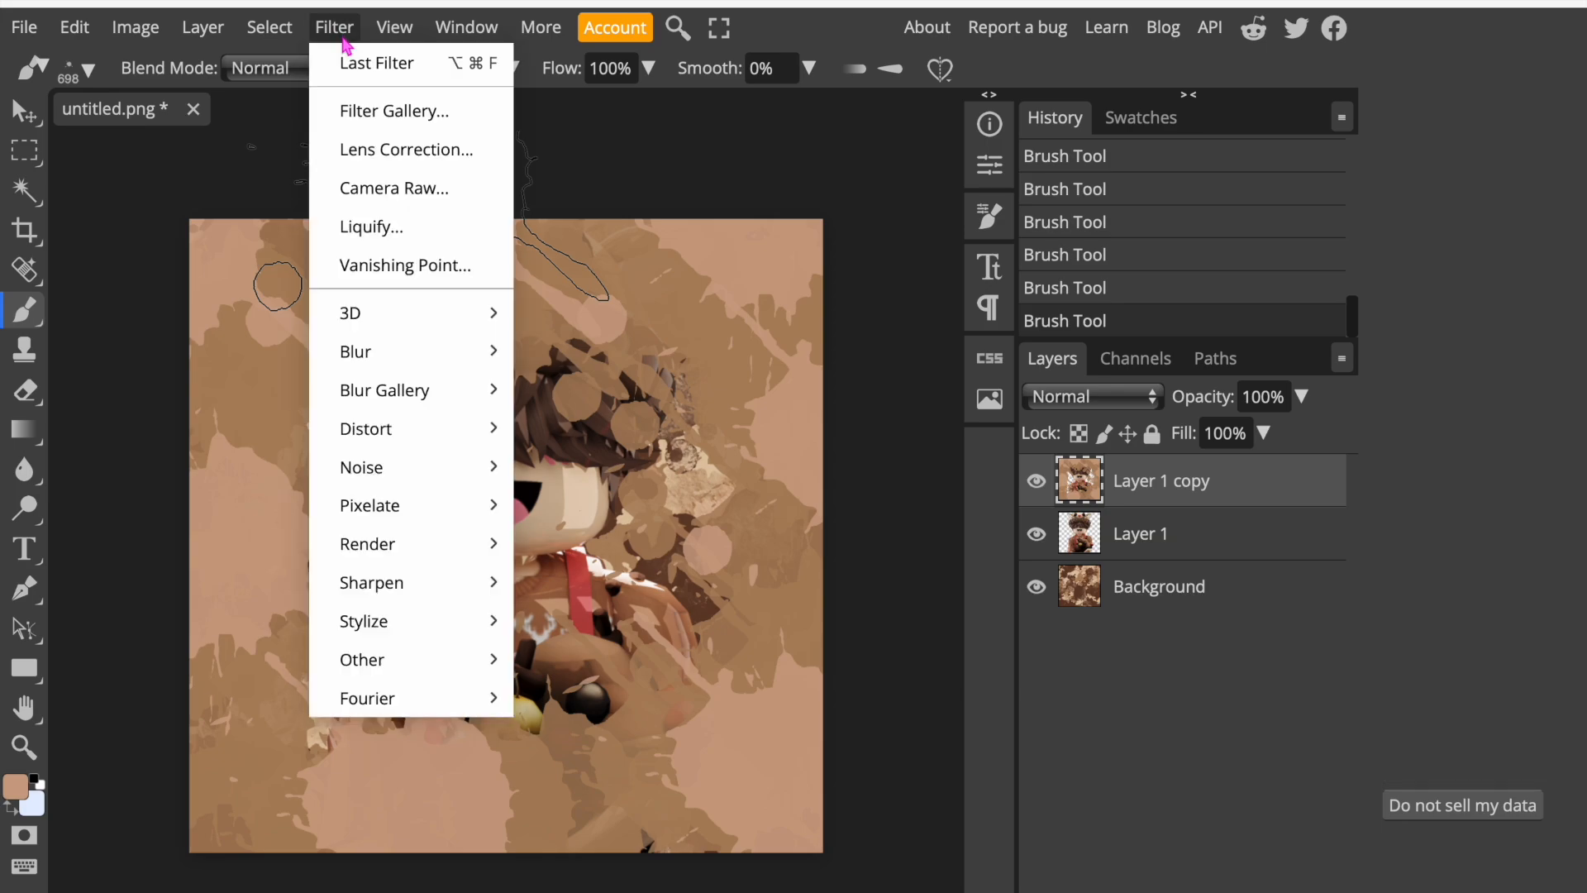
mouse_move(362, 368)
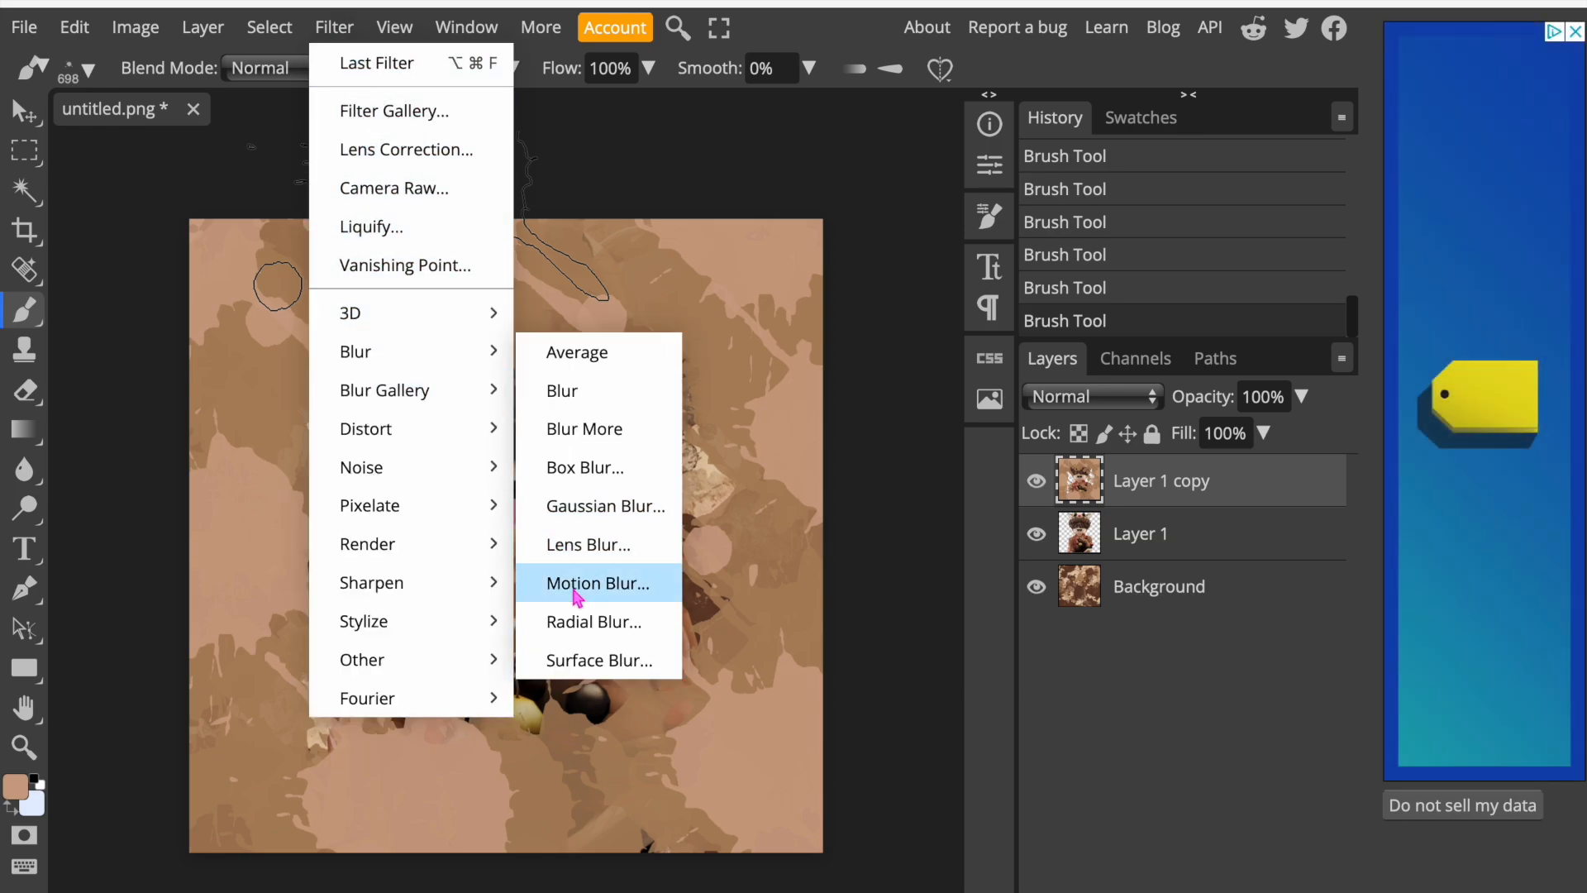
click(582, 635)
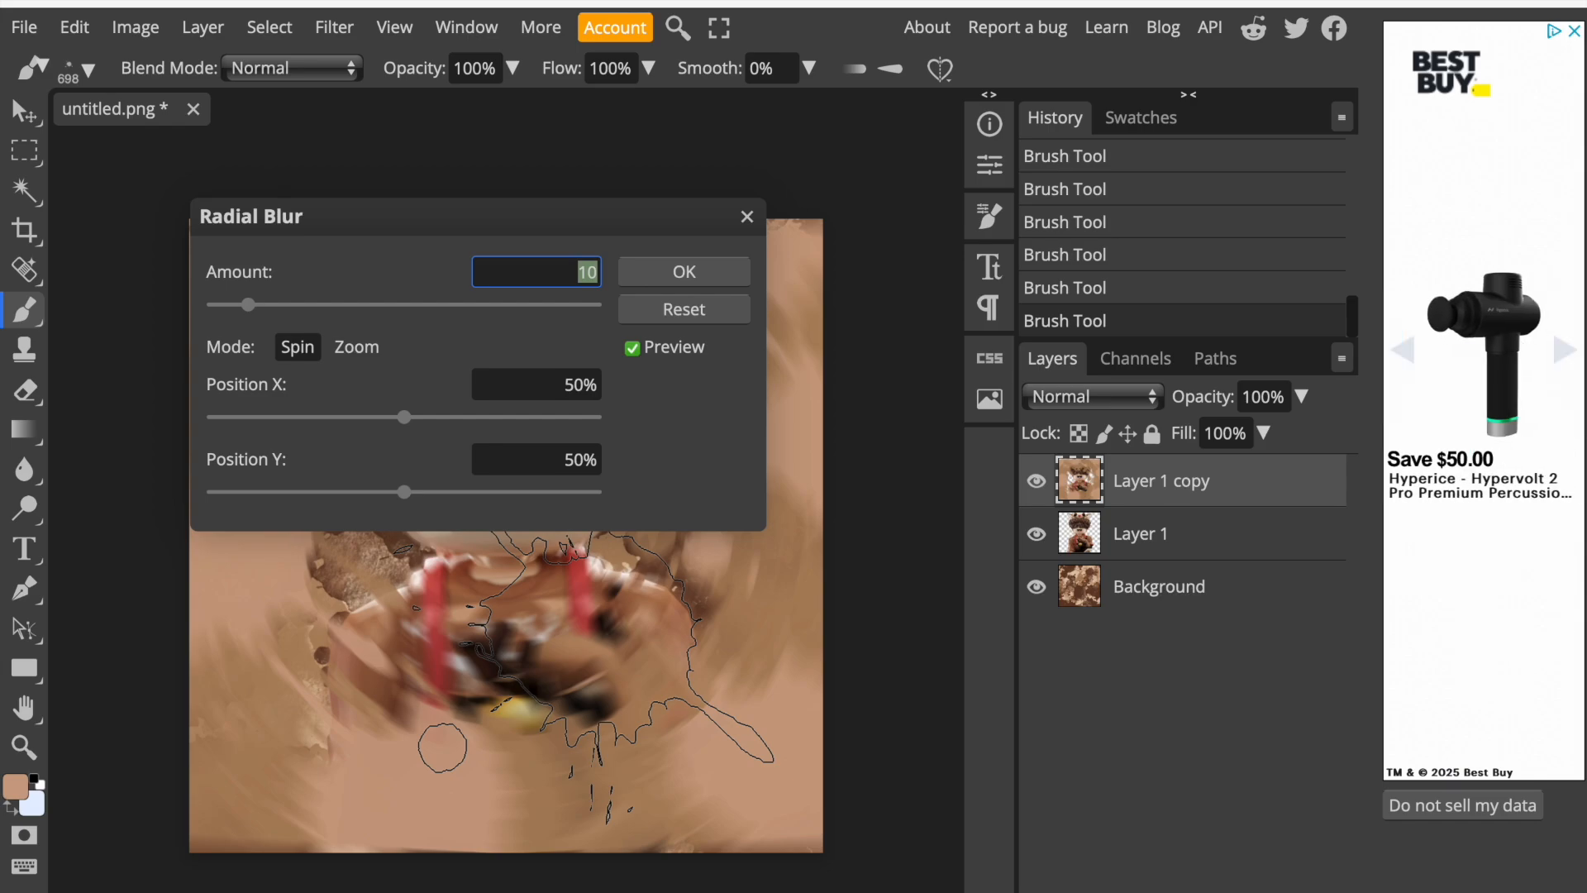
click(681, 274)
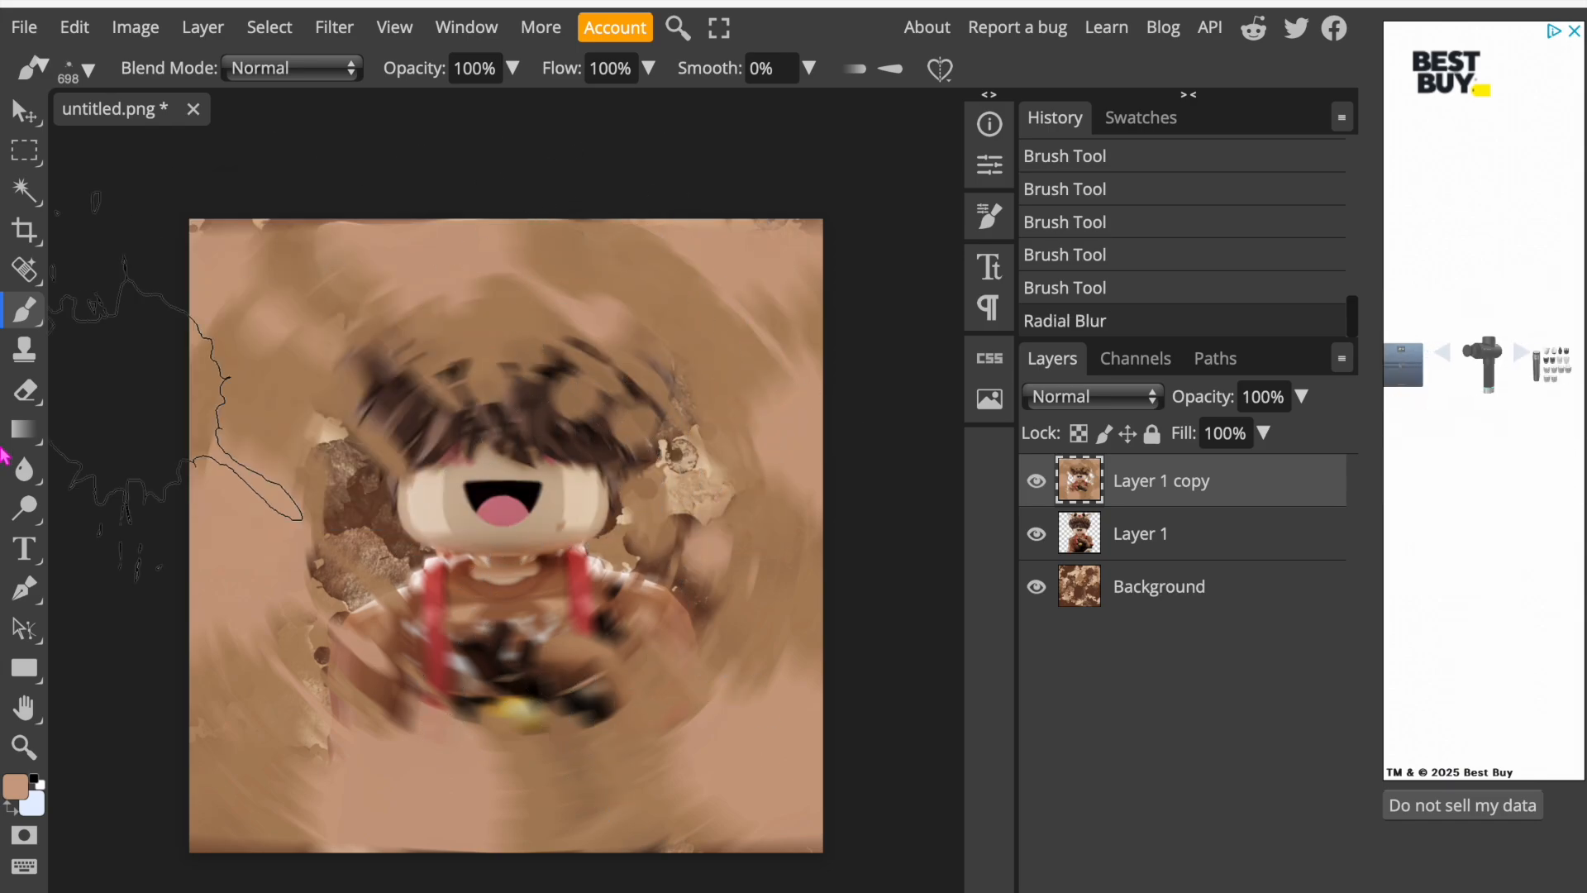
Set up the Eraser with the soft 24 px round tip at 0% hardness and enlarge it to 172 px.
click(32, 399)
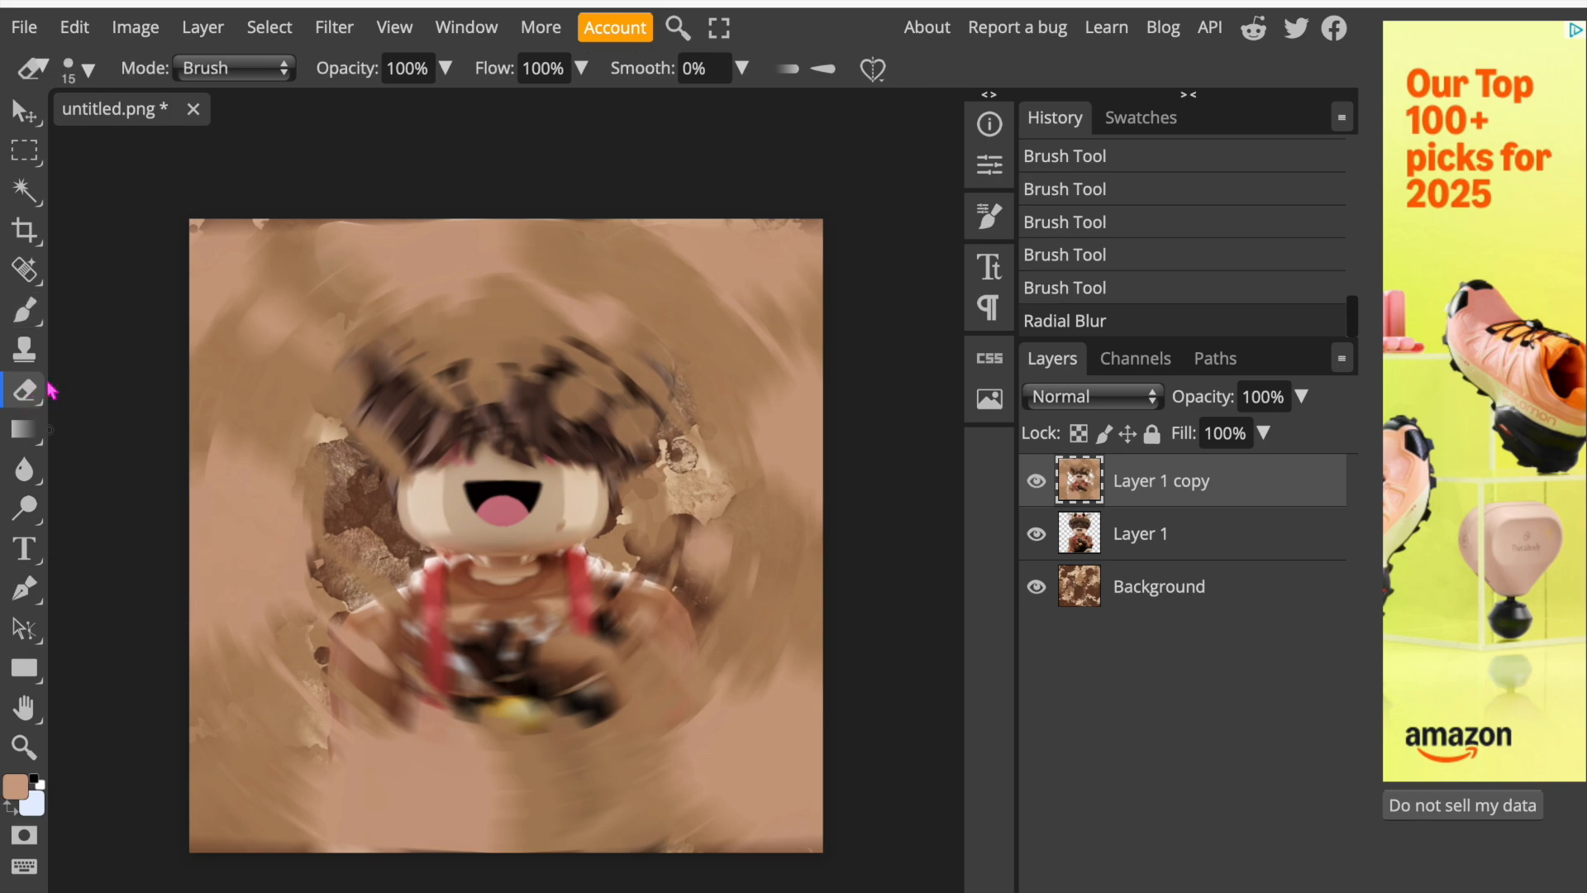
click(83, 70)
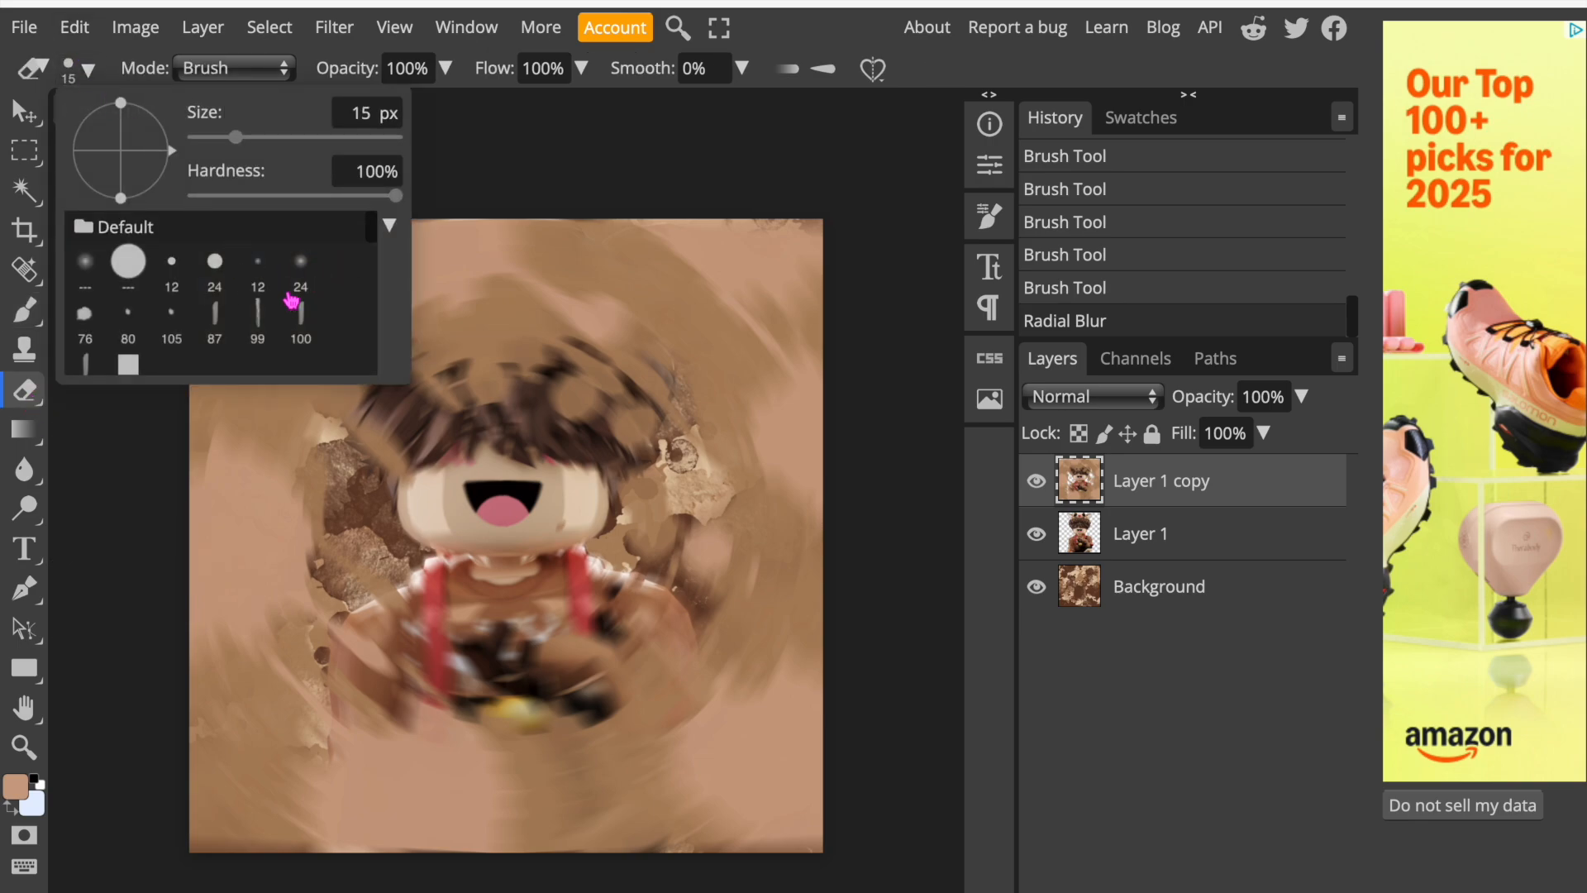
click(300, 269)
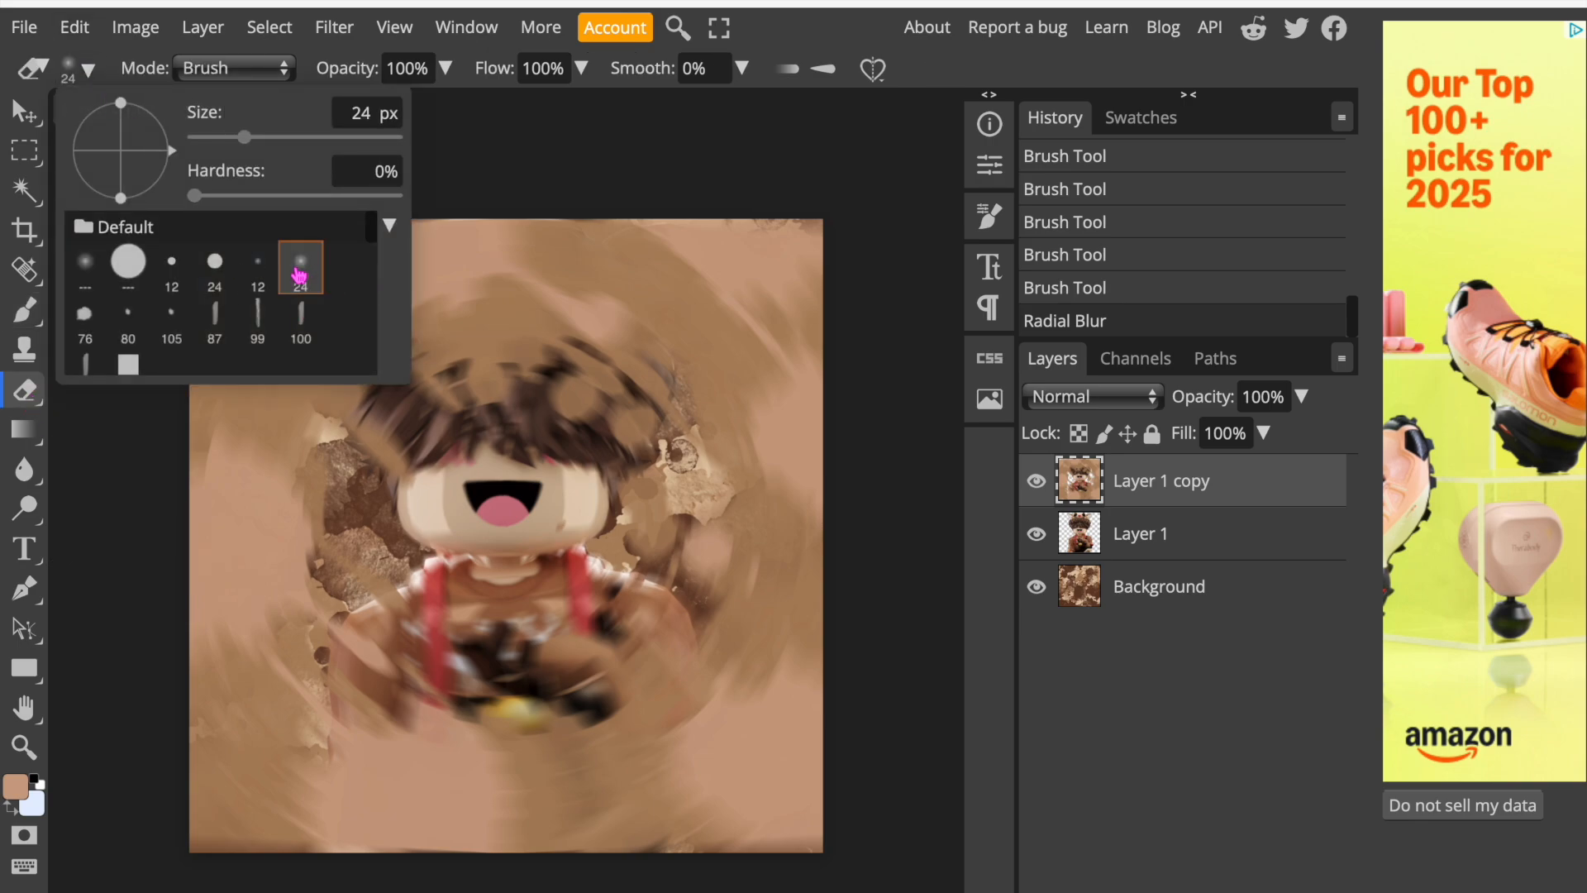
click(370, 113)
click(87, 68)
Erase the middle of the blurred Layer 1 copy over the character and the nearby background, keeping a soft frame around the edges.
mouse_move(538, 451)
mouse_down()
mouse_move(438, 384)
mouse_move(416, 489)
mouse_move(475, 577)
mouse_move(579, 508)
mouse_move(614, 514)
mouse_move(602, 385)
mouse_move(653, 550)
mouse_move(583, 367)
mouse_move(381, 436)
mouse_move(319, 751)
mouse_move(521, 678)
mouse_up()
mouse_move(337, 461)
mouse_down()
mouse_move(385, 391)
mouse_move(477, 339)
mouse_move(576, 352)
mouse_move(685, 428)
mouse_move(697, 587)
mouse_move(661, 679)
mouse_move(524, 724)
mouse_move(421, 728)
mouse_move(592, 655)
mouse_move(676, 502)
mouse_move(676, 433)
mouse_up()
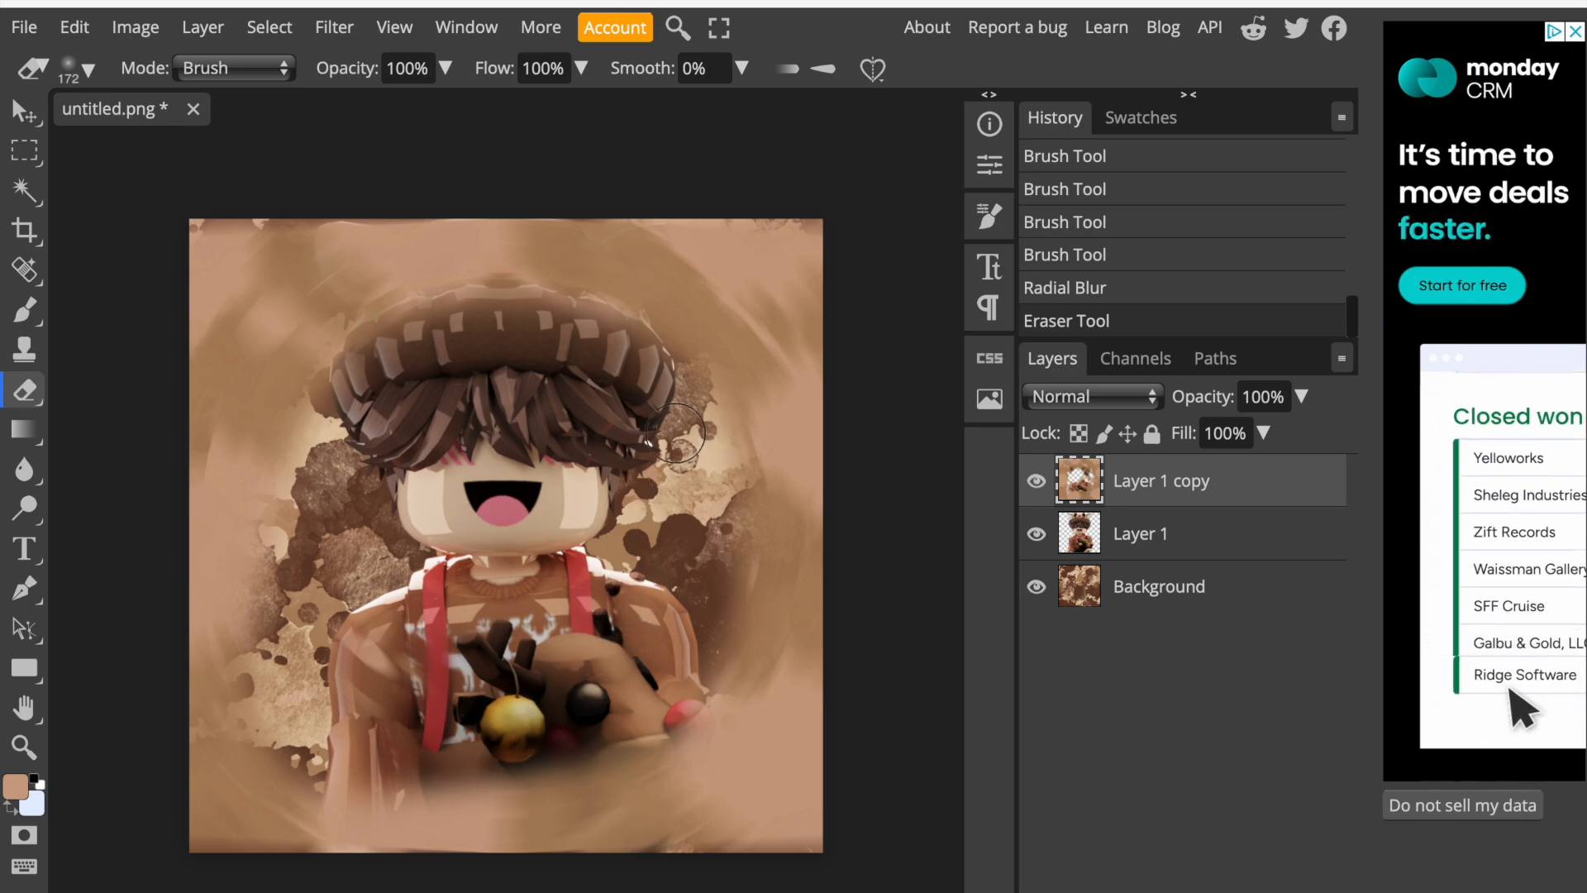
mouse_move(616, 370)
mouse_down()
mouse_move(546, 322)
mouse_move(373, 395)
mouse_up()
mouse_move(365, 563)
mouse_down()
mouse_move(527, 775)
mouse_move(559, 778)
mouse_move(647, 740)
mouse_move(707, 664)
mouse_move(726, 604)
mouse_move(719, 493)
mouse_up()
mouse_move(473, 686)
mouse_down()
mouse_move(509, 763)
mouse_move(462, 762)
mouse_move(387, 719)
mouse_move(291, 545)
mouse_move(333, 418)
mouse_move(408, 325)
mouse_move(480, 304)
mouse_move(586, 317)
mouse_move(673, 392)
mouse_move(679, 455)
mouse_up()
mouse_move(422, 360)
mouse_down()
mouse_move(438, 281)
mouse_move(327, 375)
mouse_move(304, 470)
mouse_up()
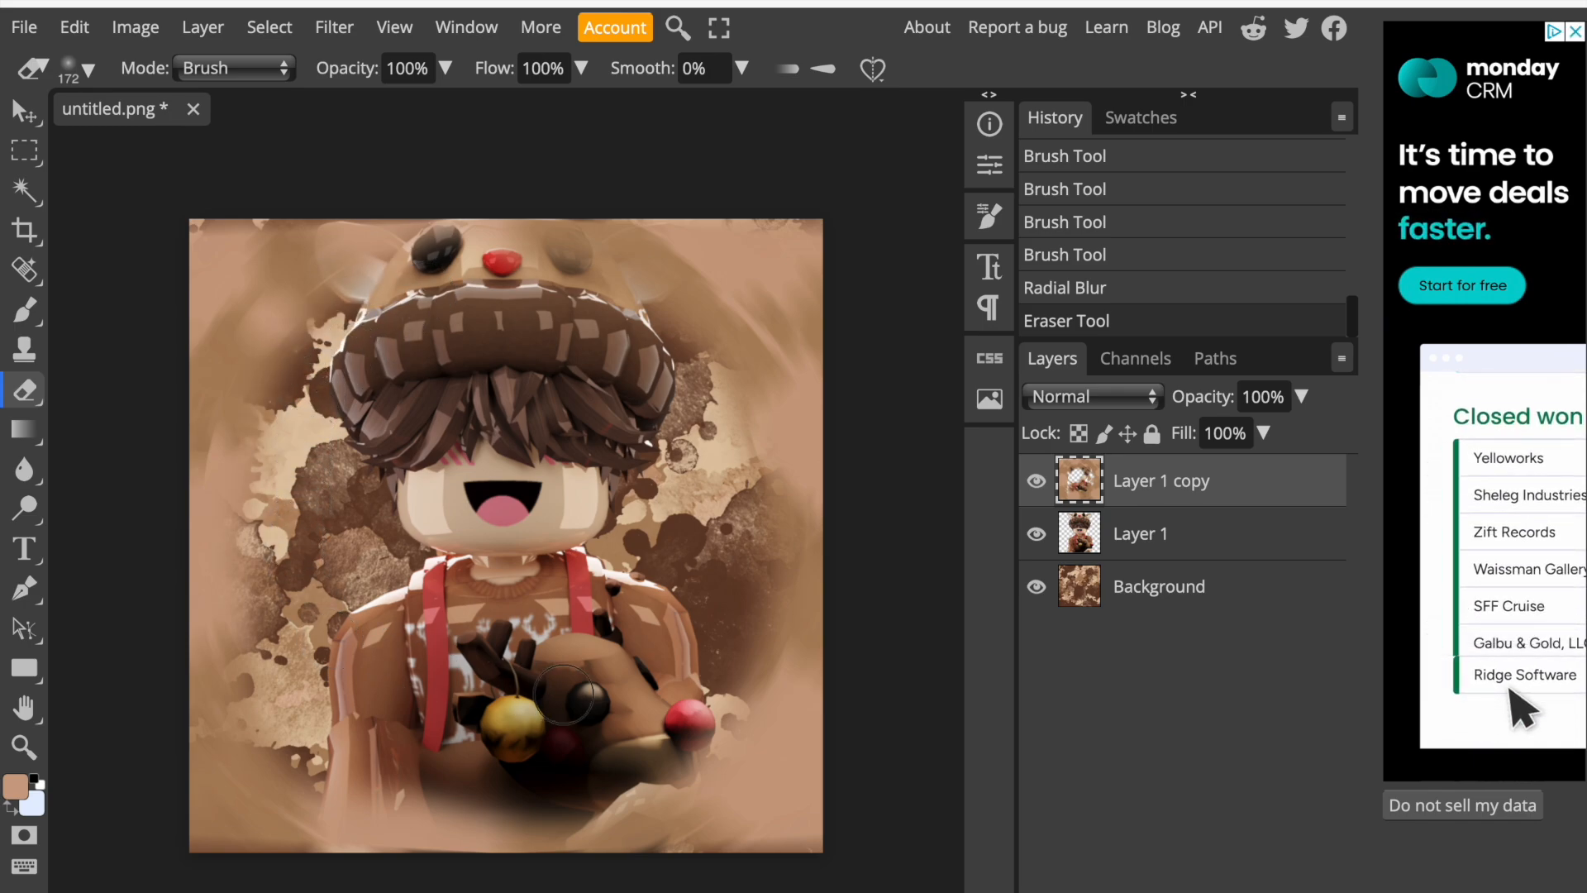
mouse_move(684, 624)
mouse_down()
mouse_move(735, 445)
mouse_move(685, 386)
mouse_up()
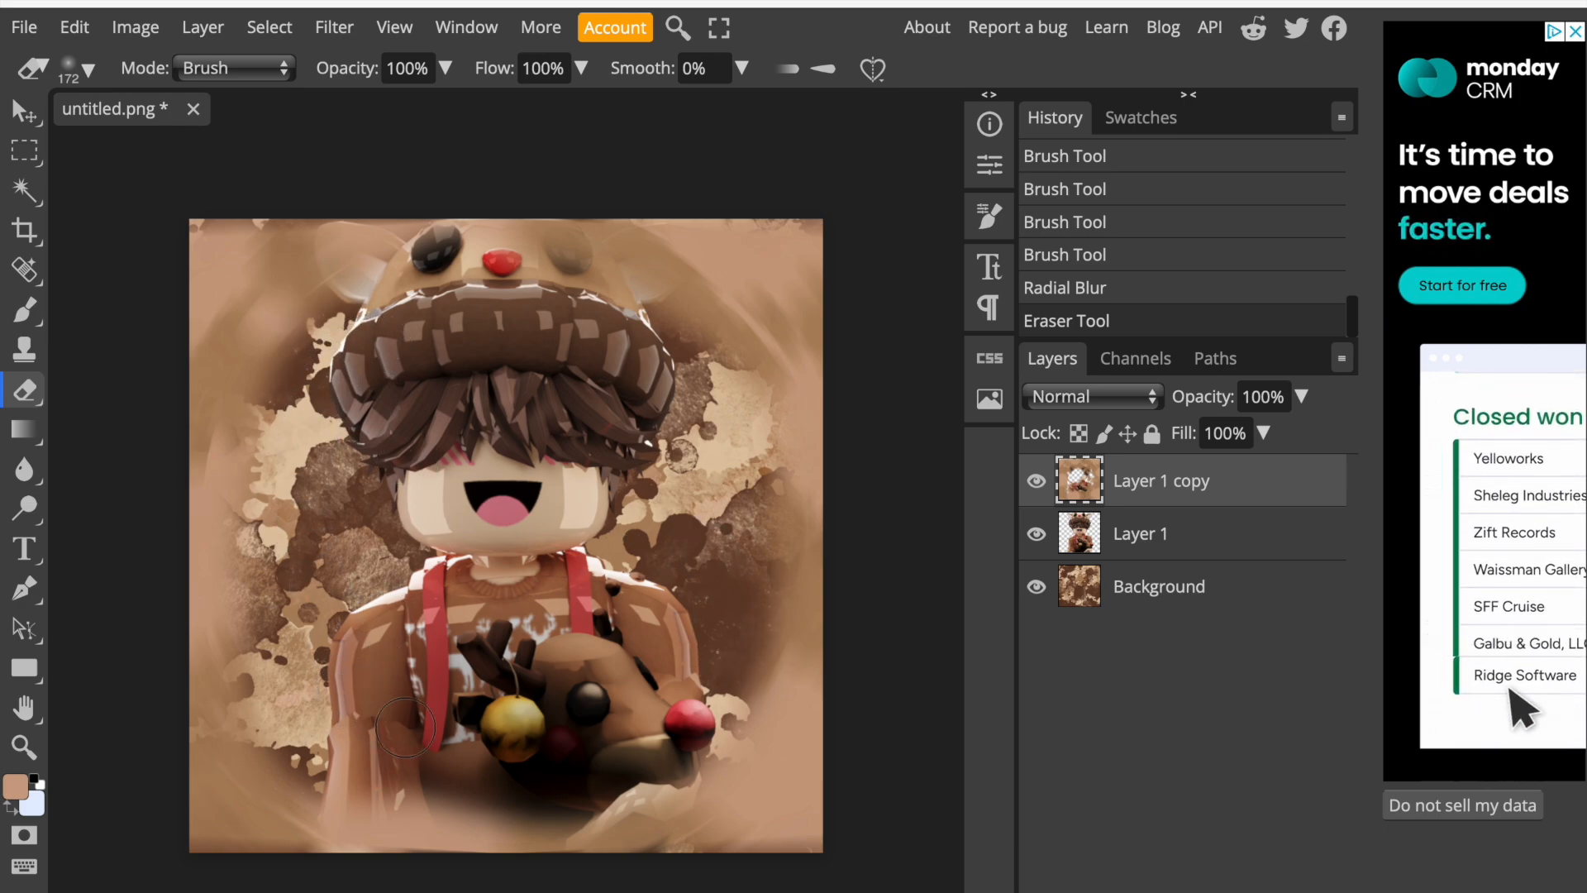
drag(341, 696, 679, 725)
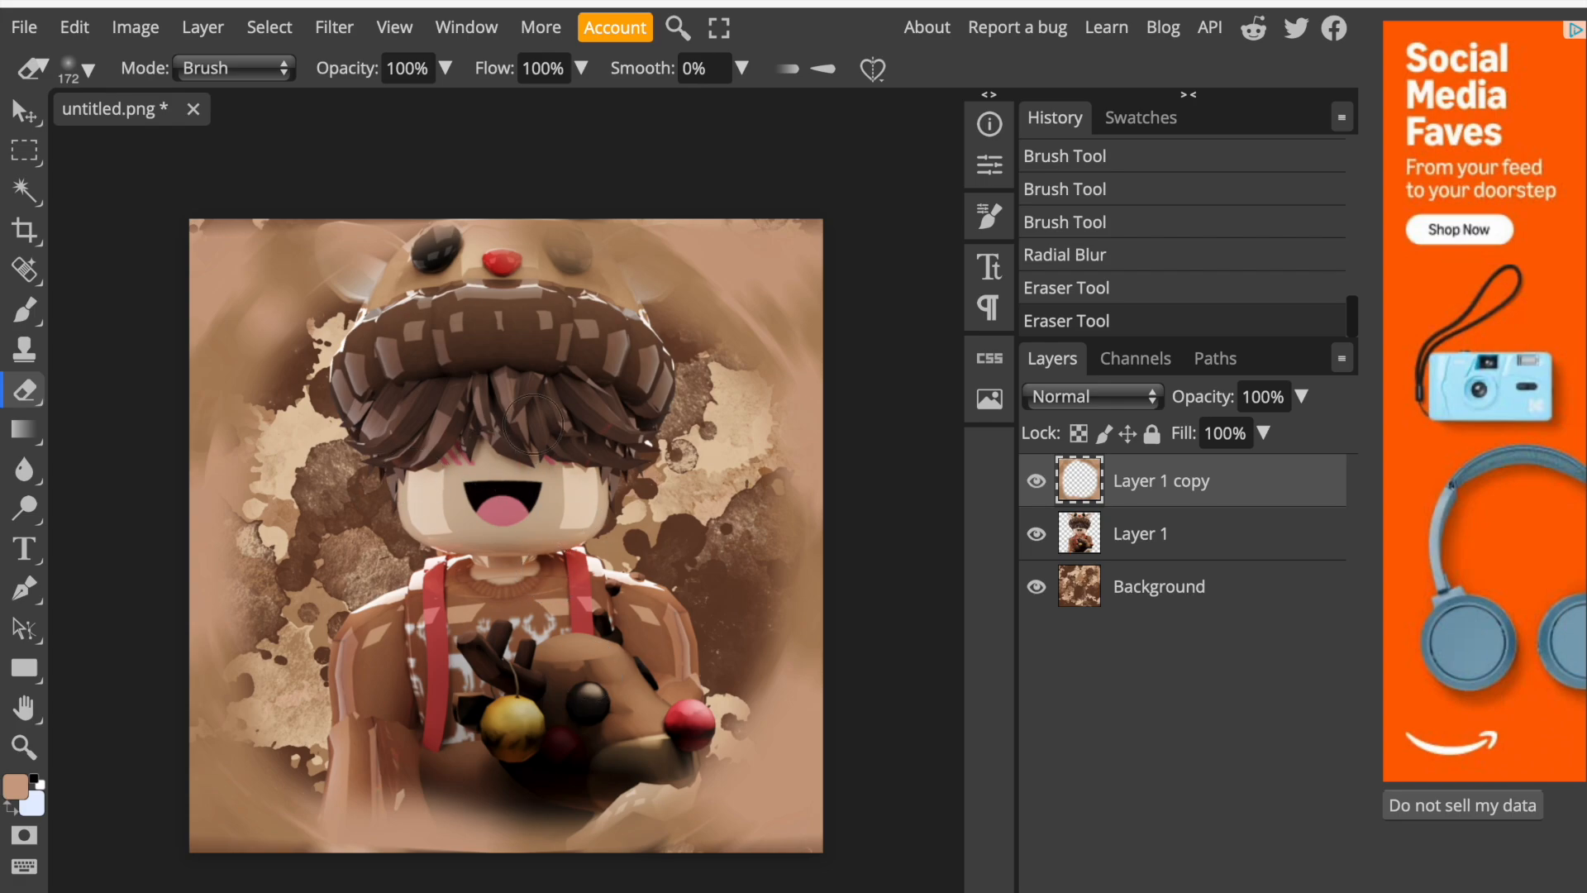
drag(688, 392, 711, 440)
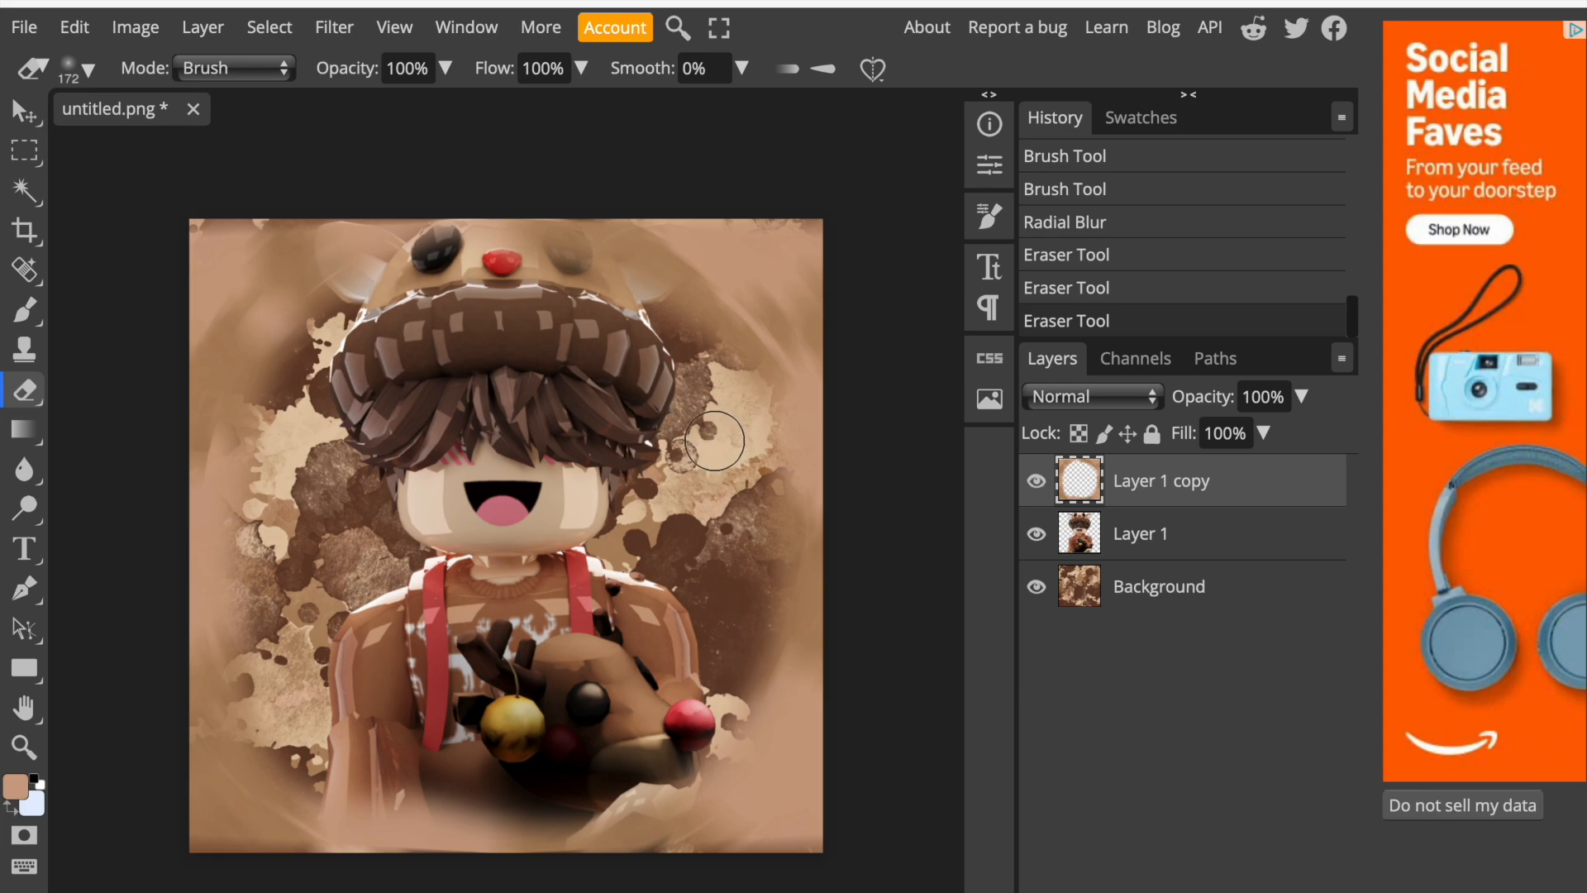
Adjust the Brightness/Contrast of Layer 1 to brightness 18 and contrast 17.
click(1149, 549)
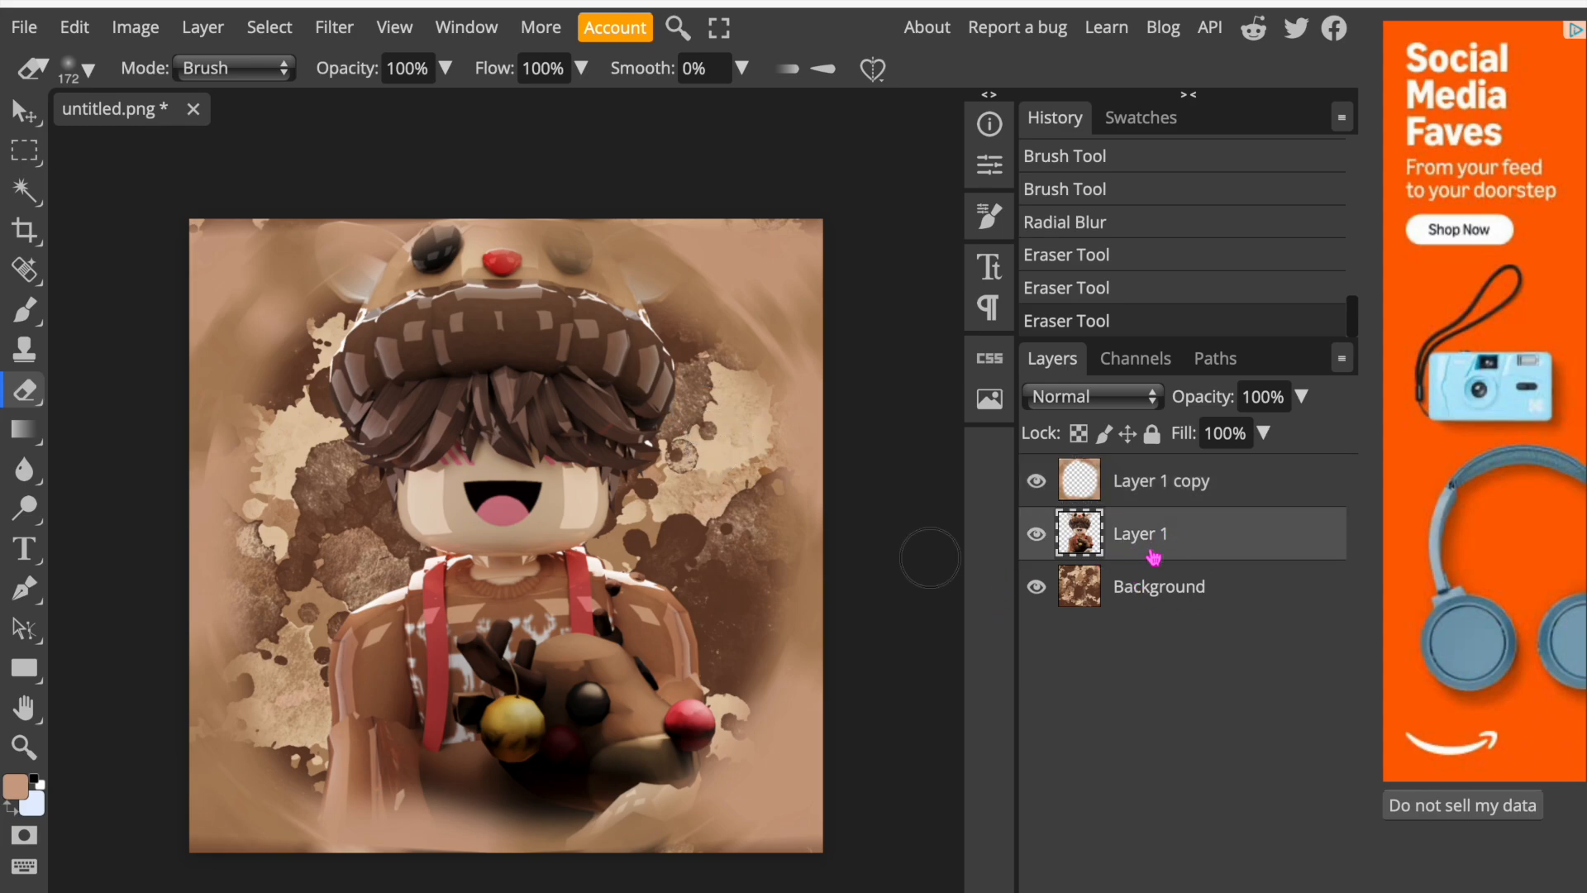
click(134, 27)
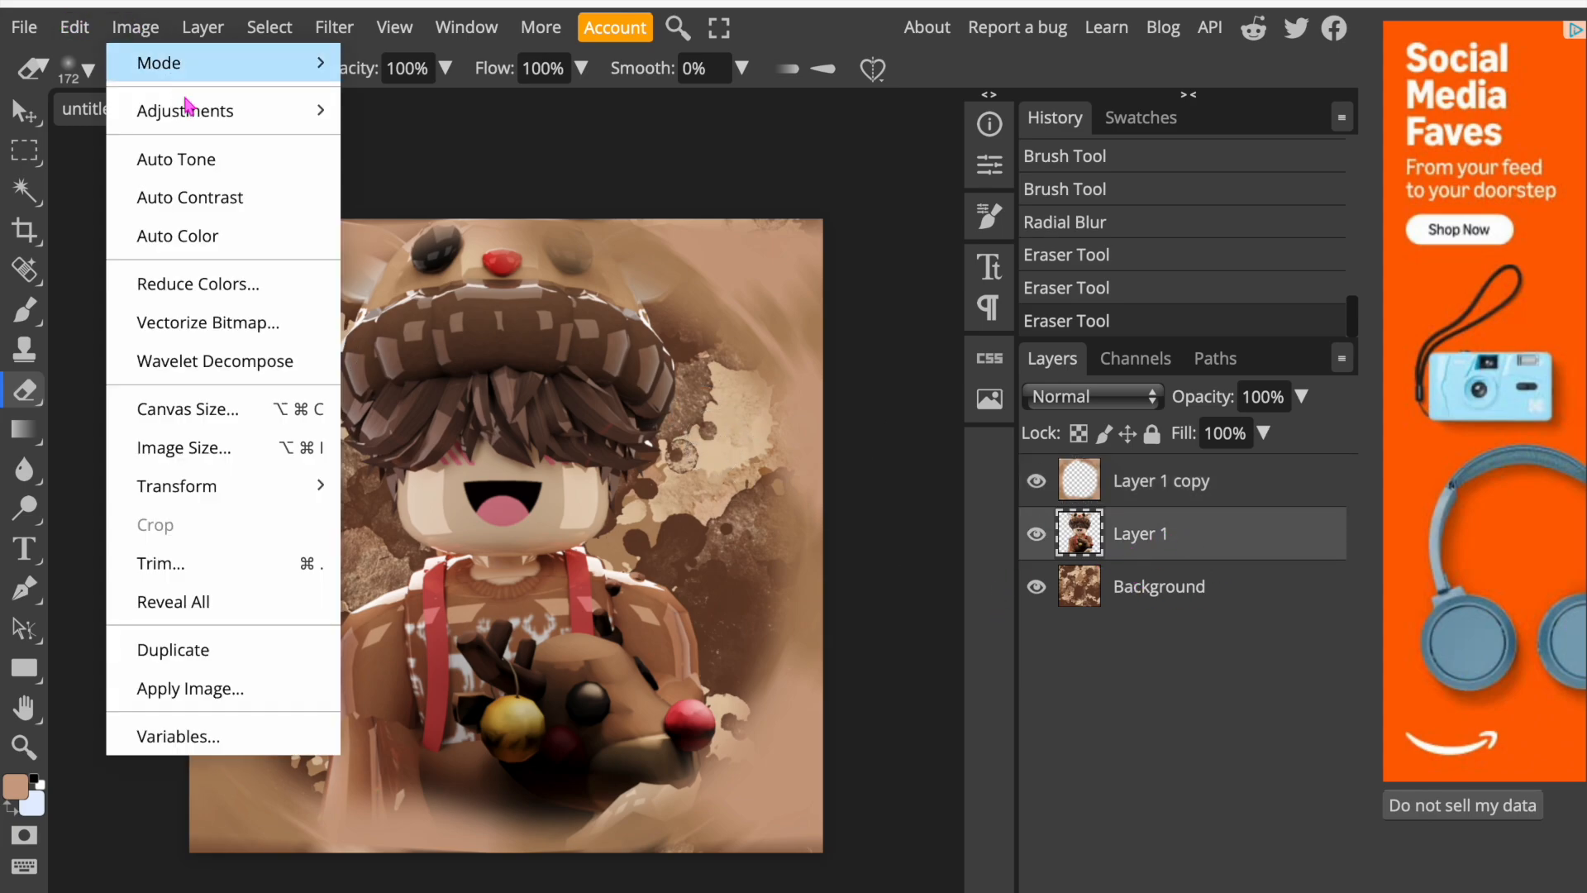
mouse_move(200, 113)
click(397, 111)
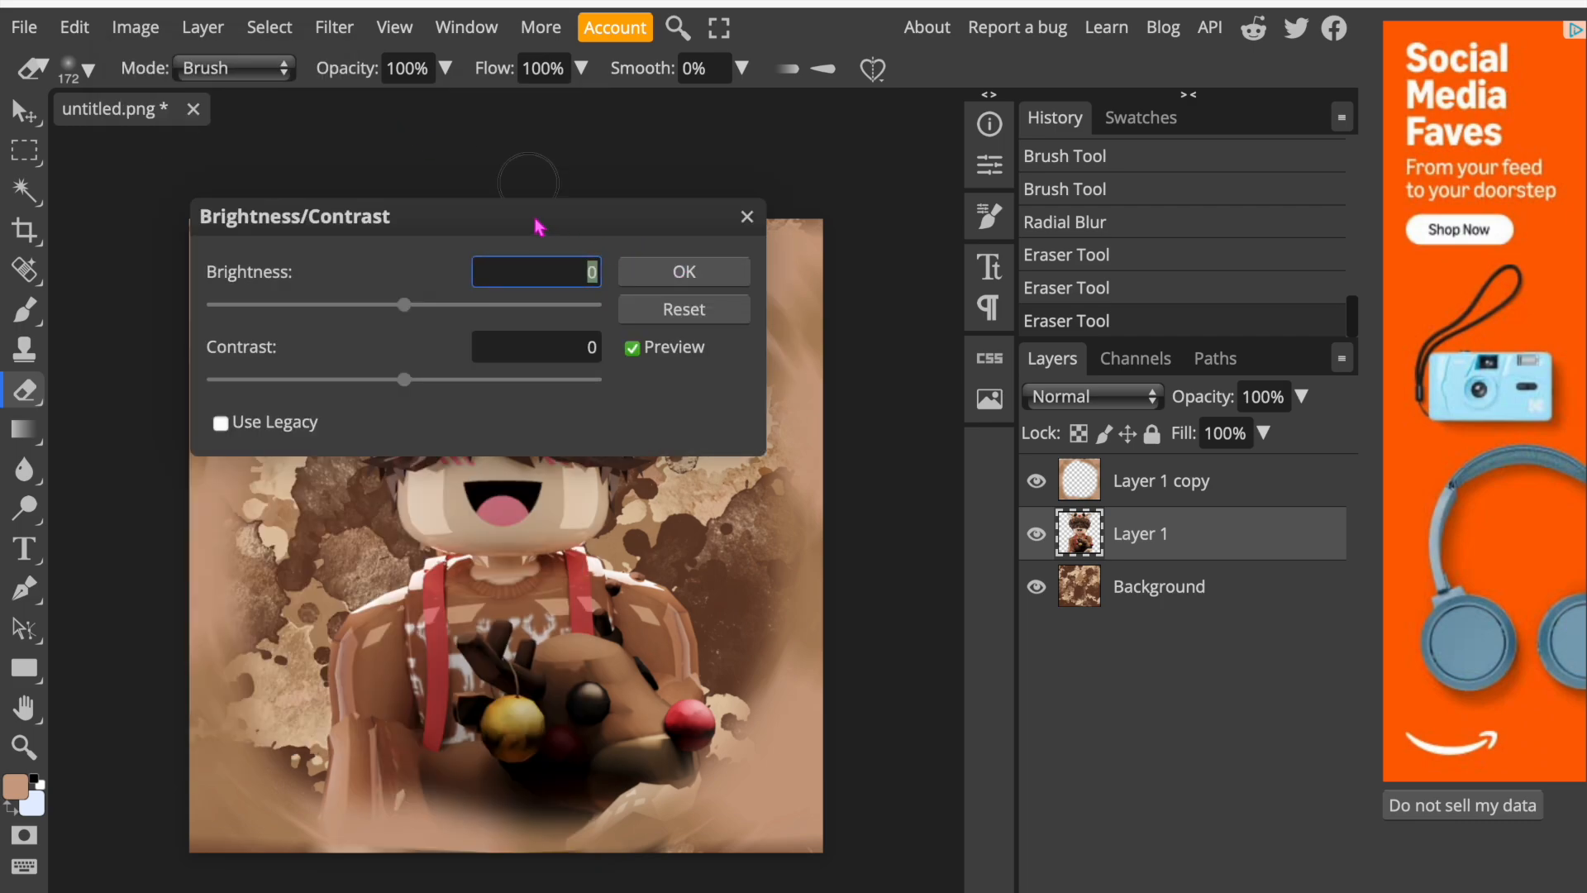
drag(827, 179, 848, 226)
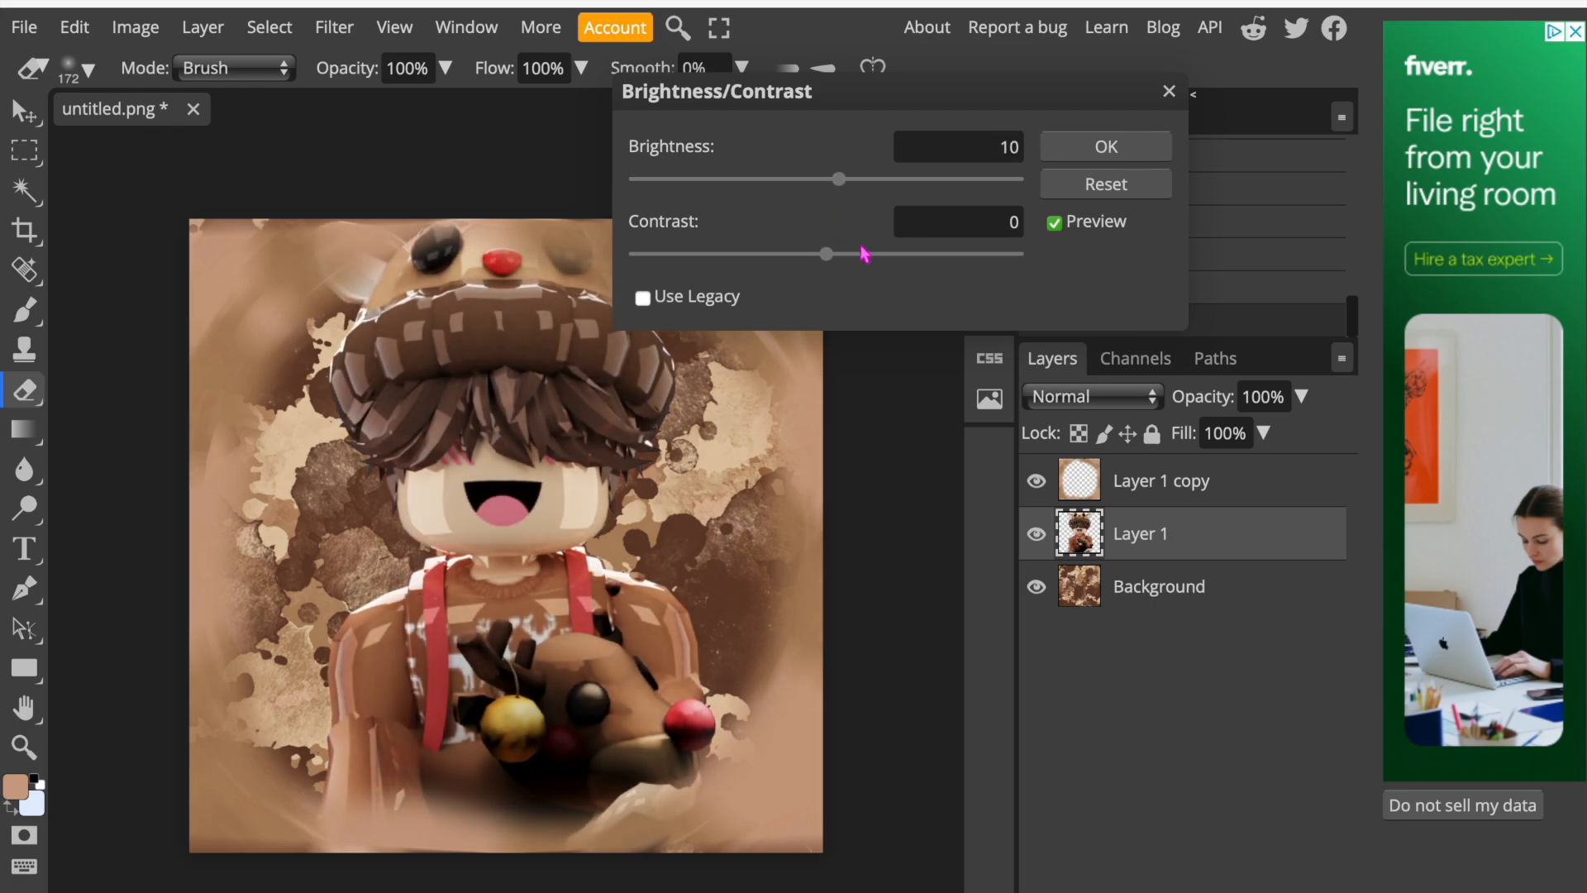
click(849, 179)
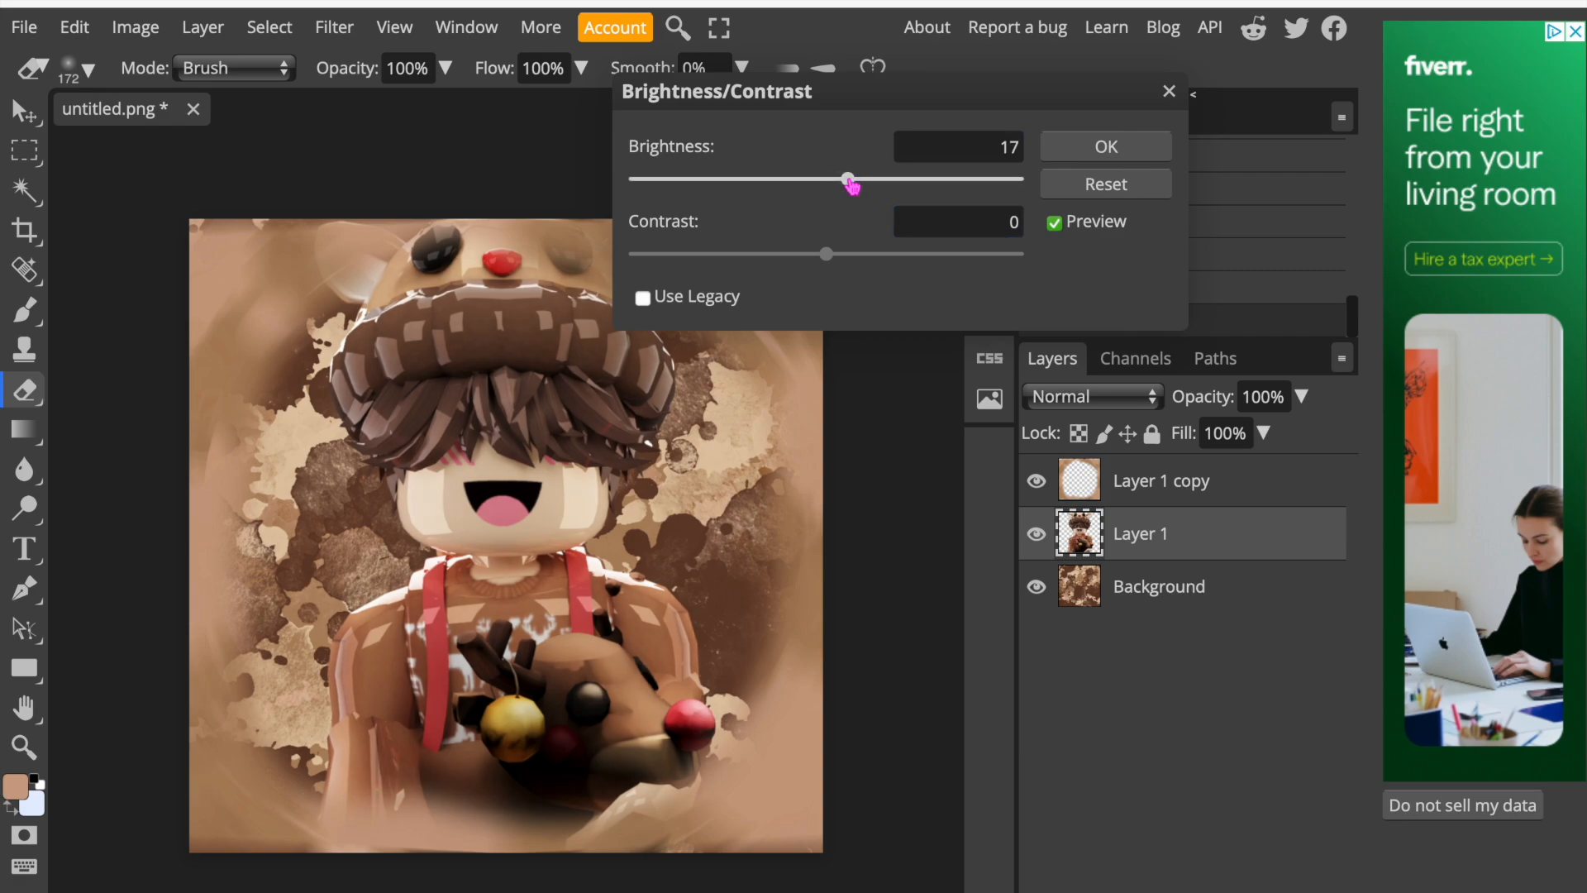
drag(840, 258, 628, 281)
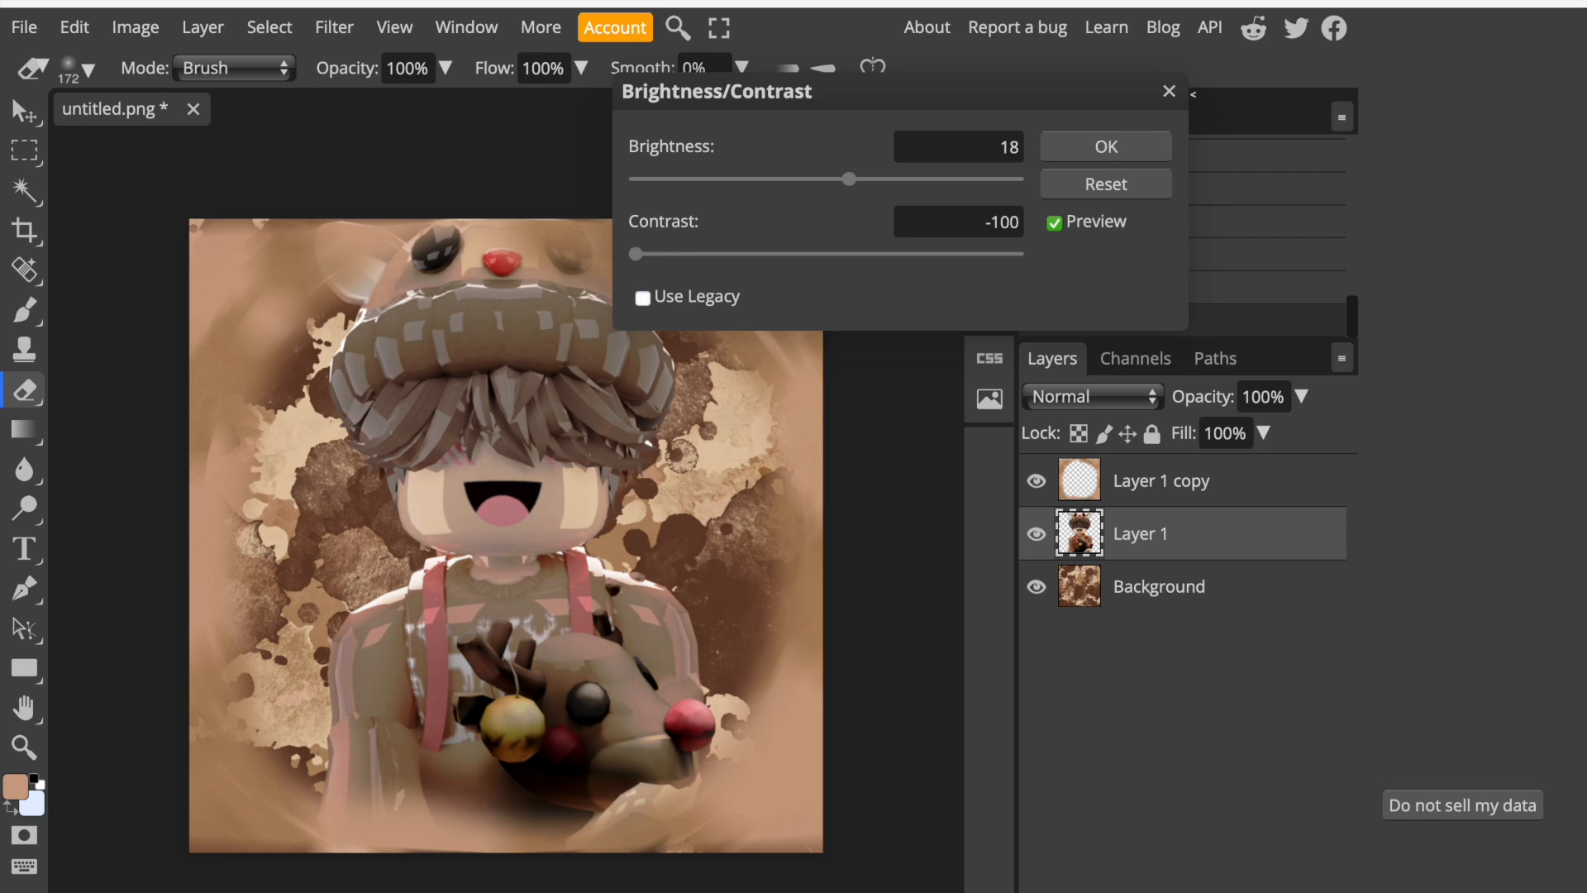
drag(636, 254, 860, 276)
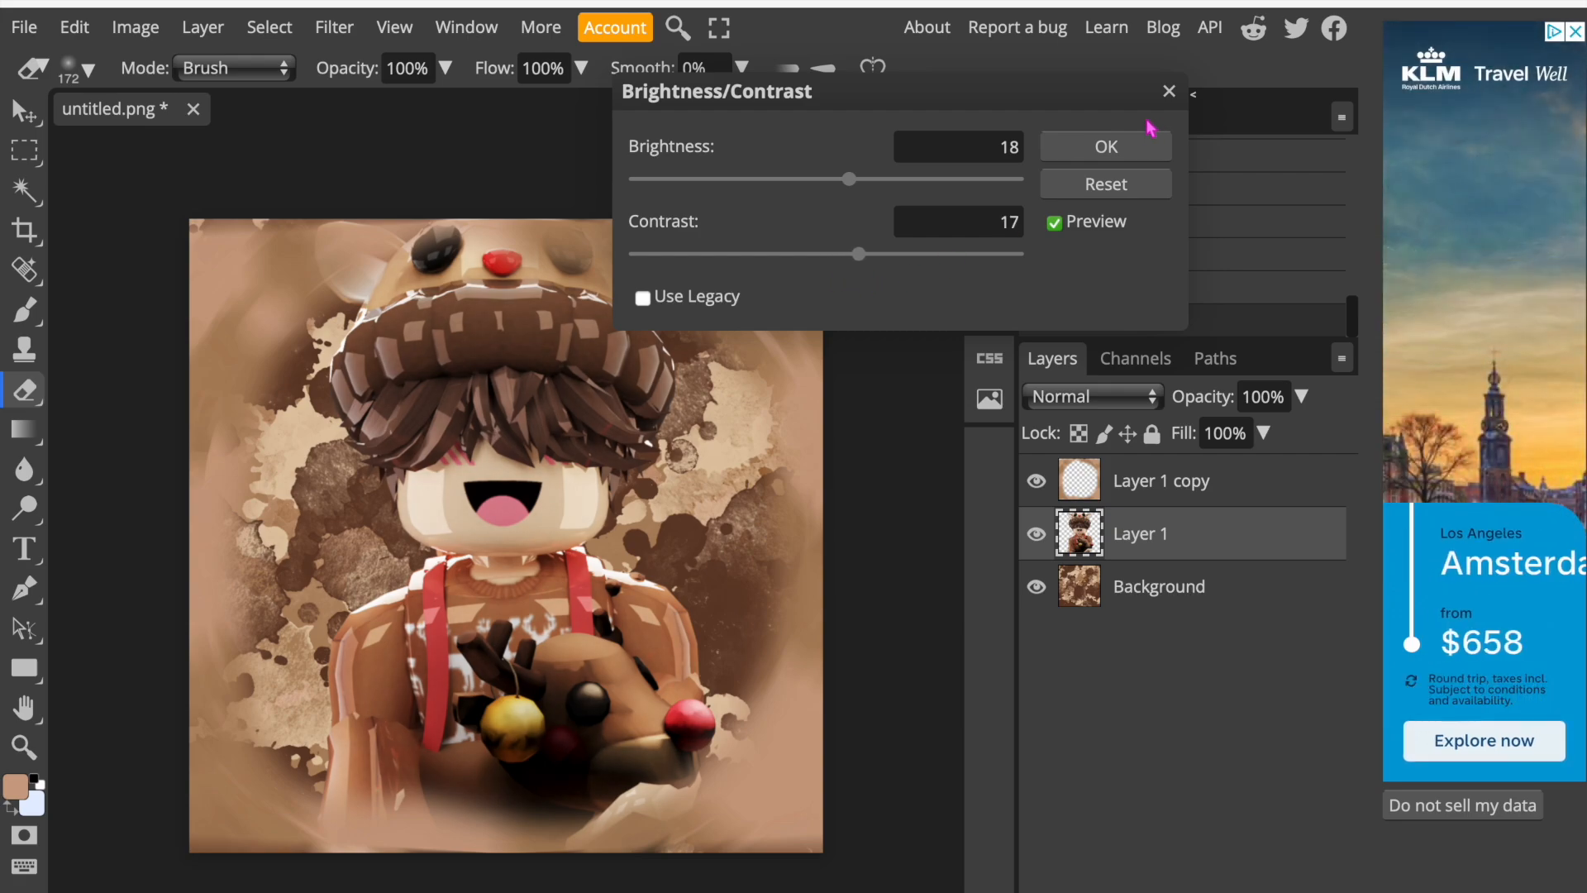
click(1141, 147)
click(135, 27)
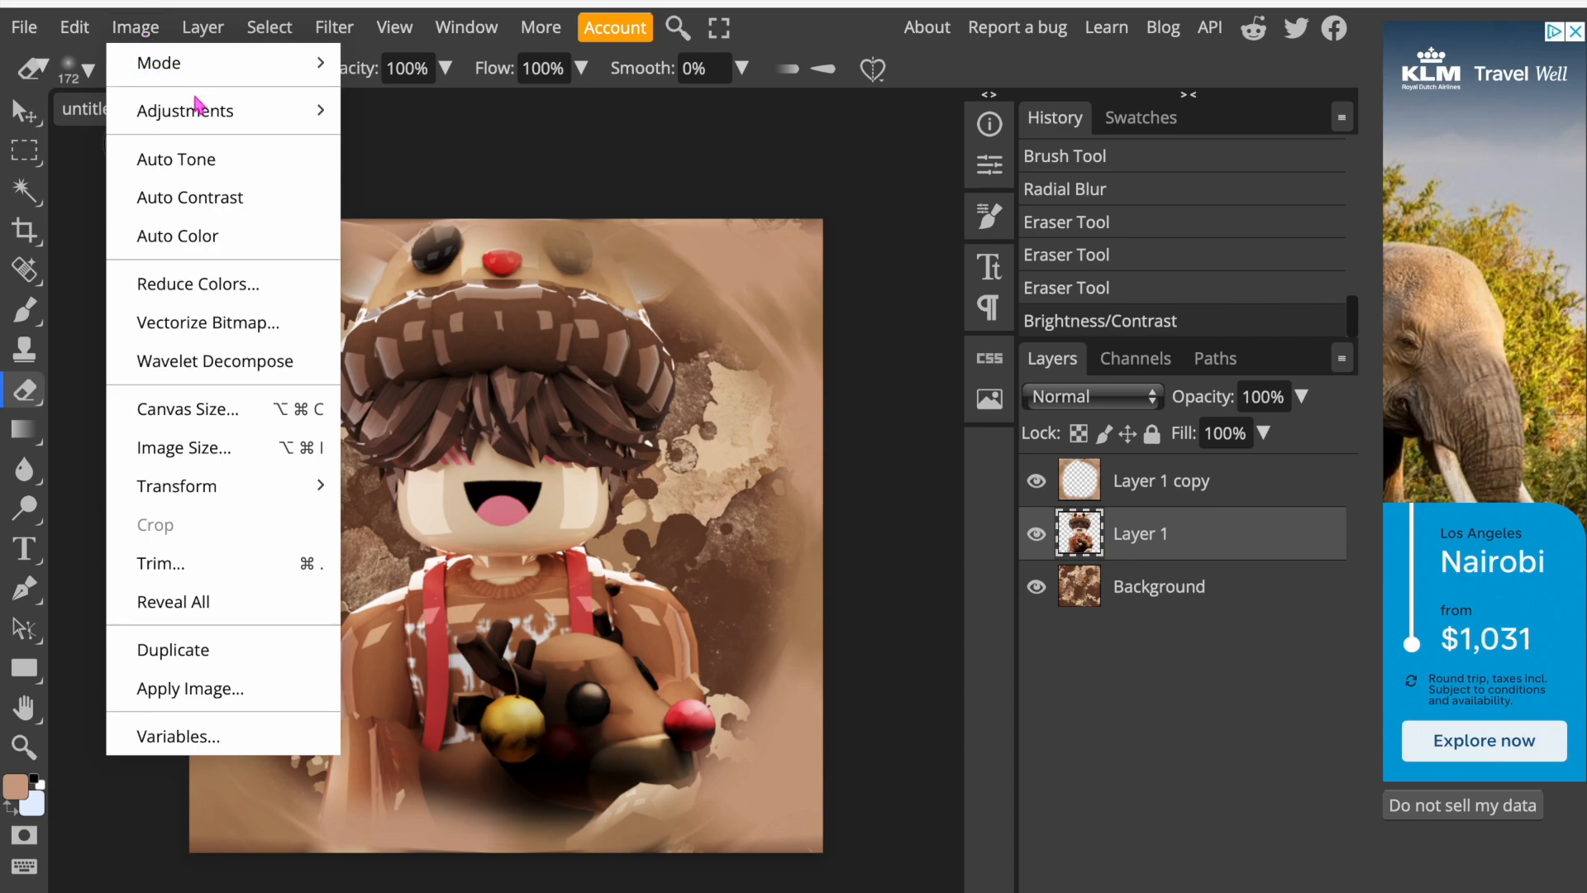
mouse_move(213, 110)
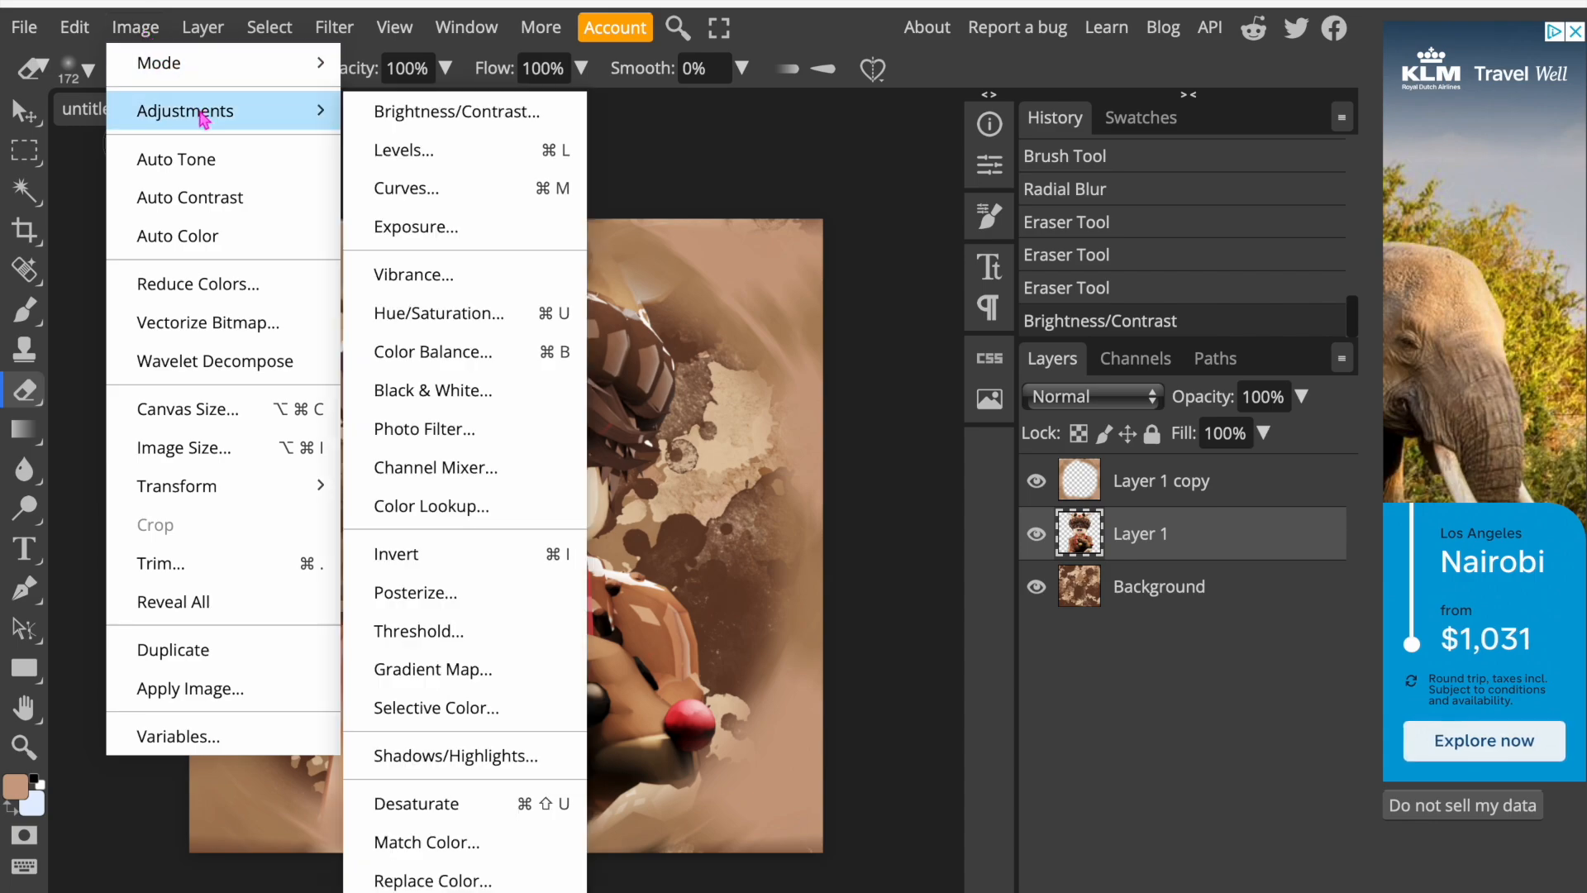
click(454, 368)
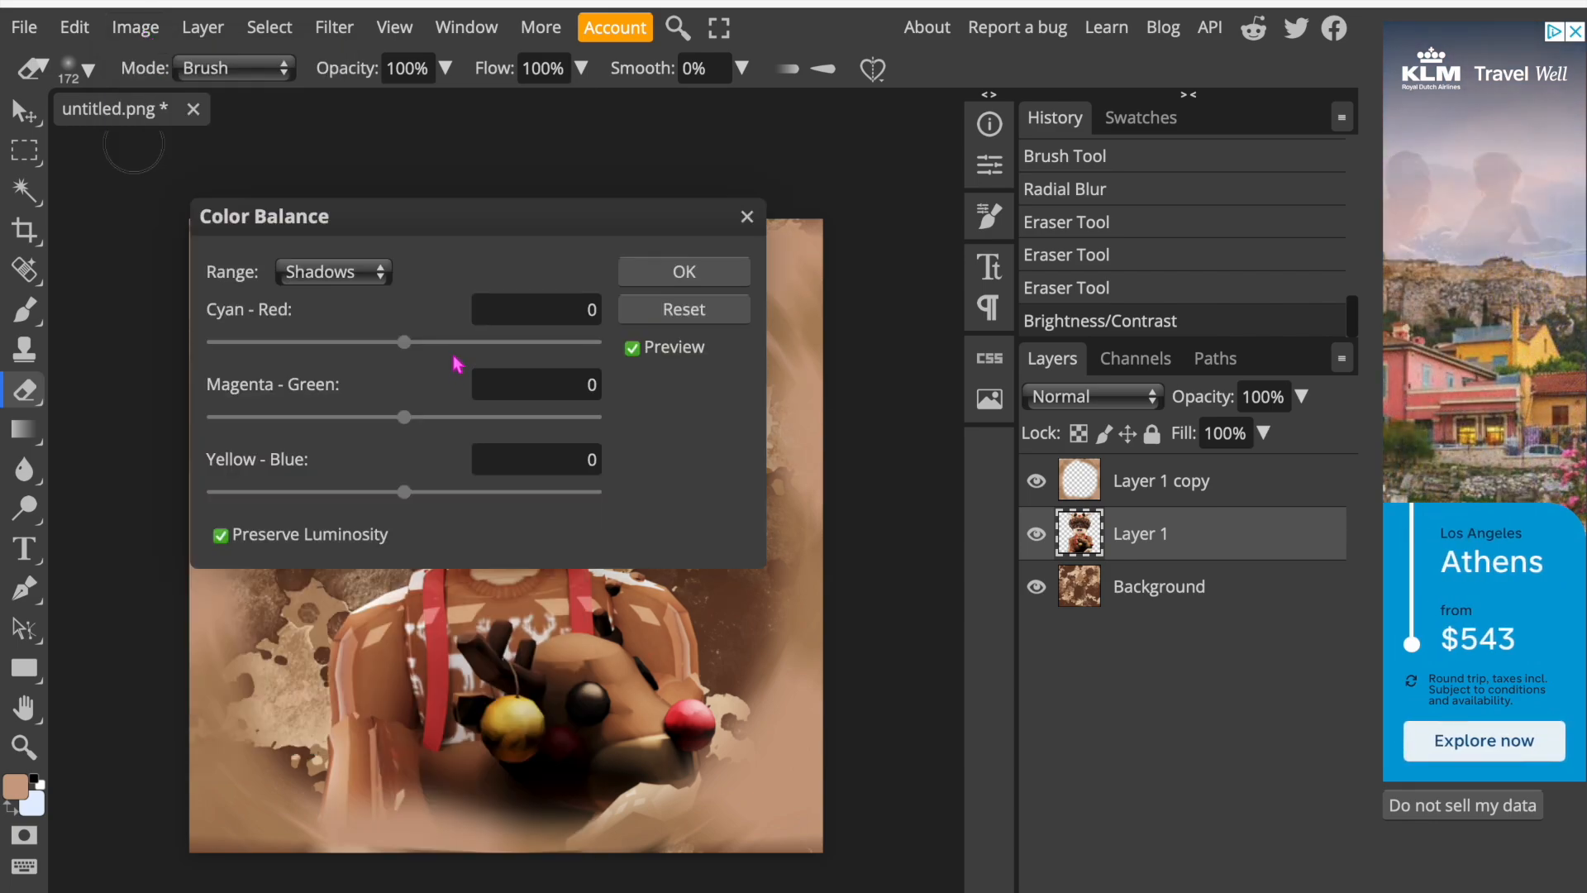
drag(547, 242, 995, 149)
click(1236, 127)
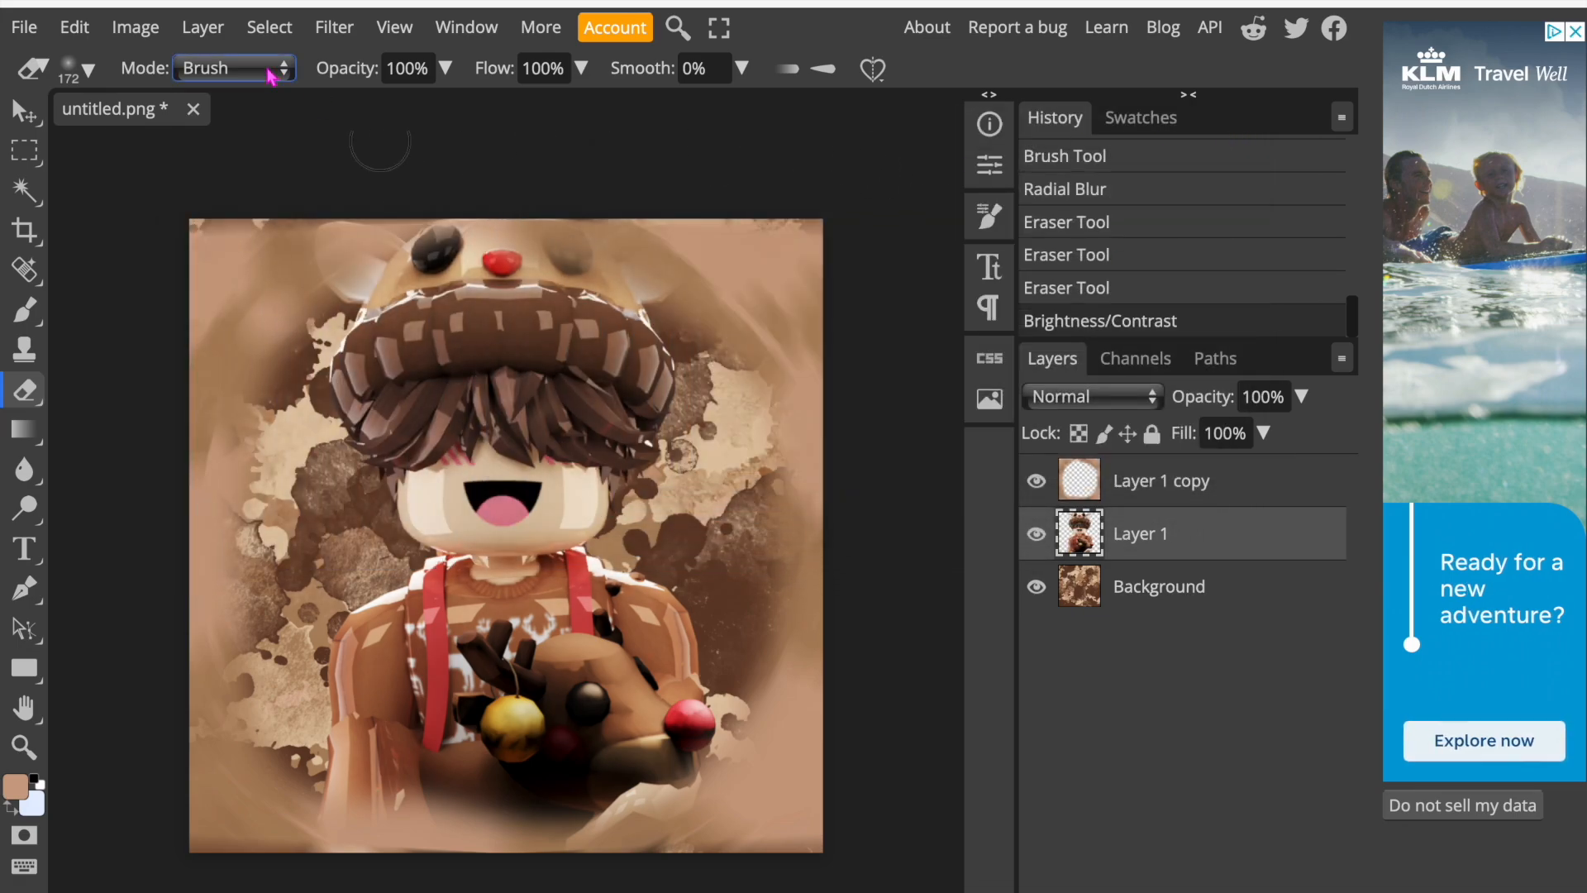
Adjust Layer 1's Color Balance shadows to cyan-red 6, magenta-green -7 and yellow-blue 7, and select Layer 1 copy.
key(ctrl+b)
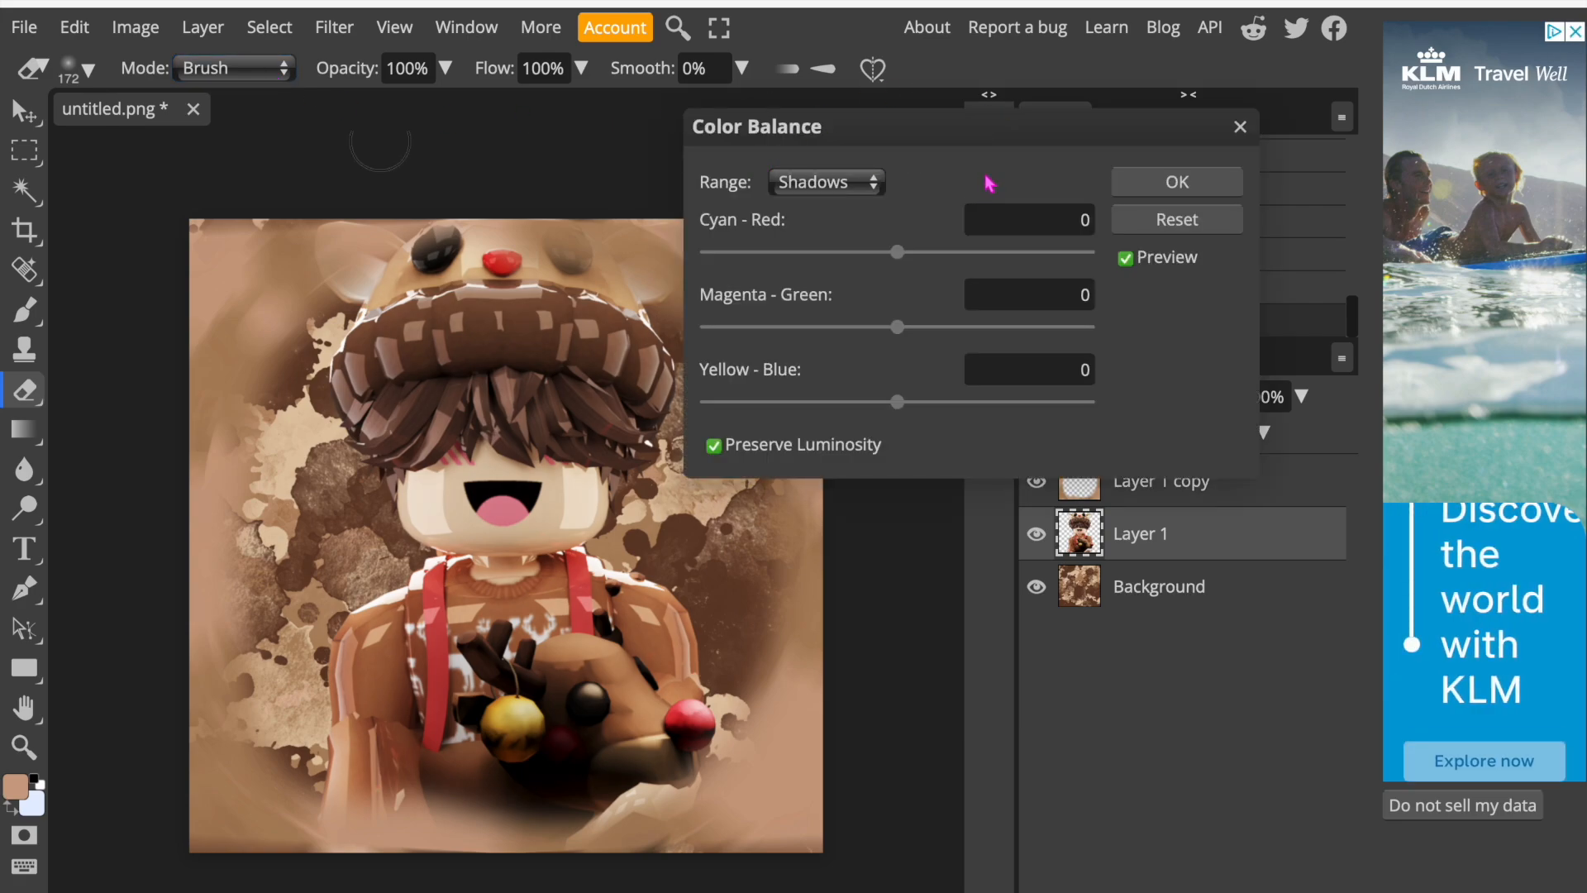
drag(900, 253, 913, 256)
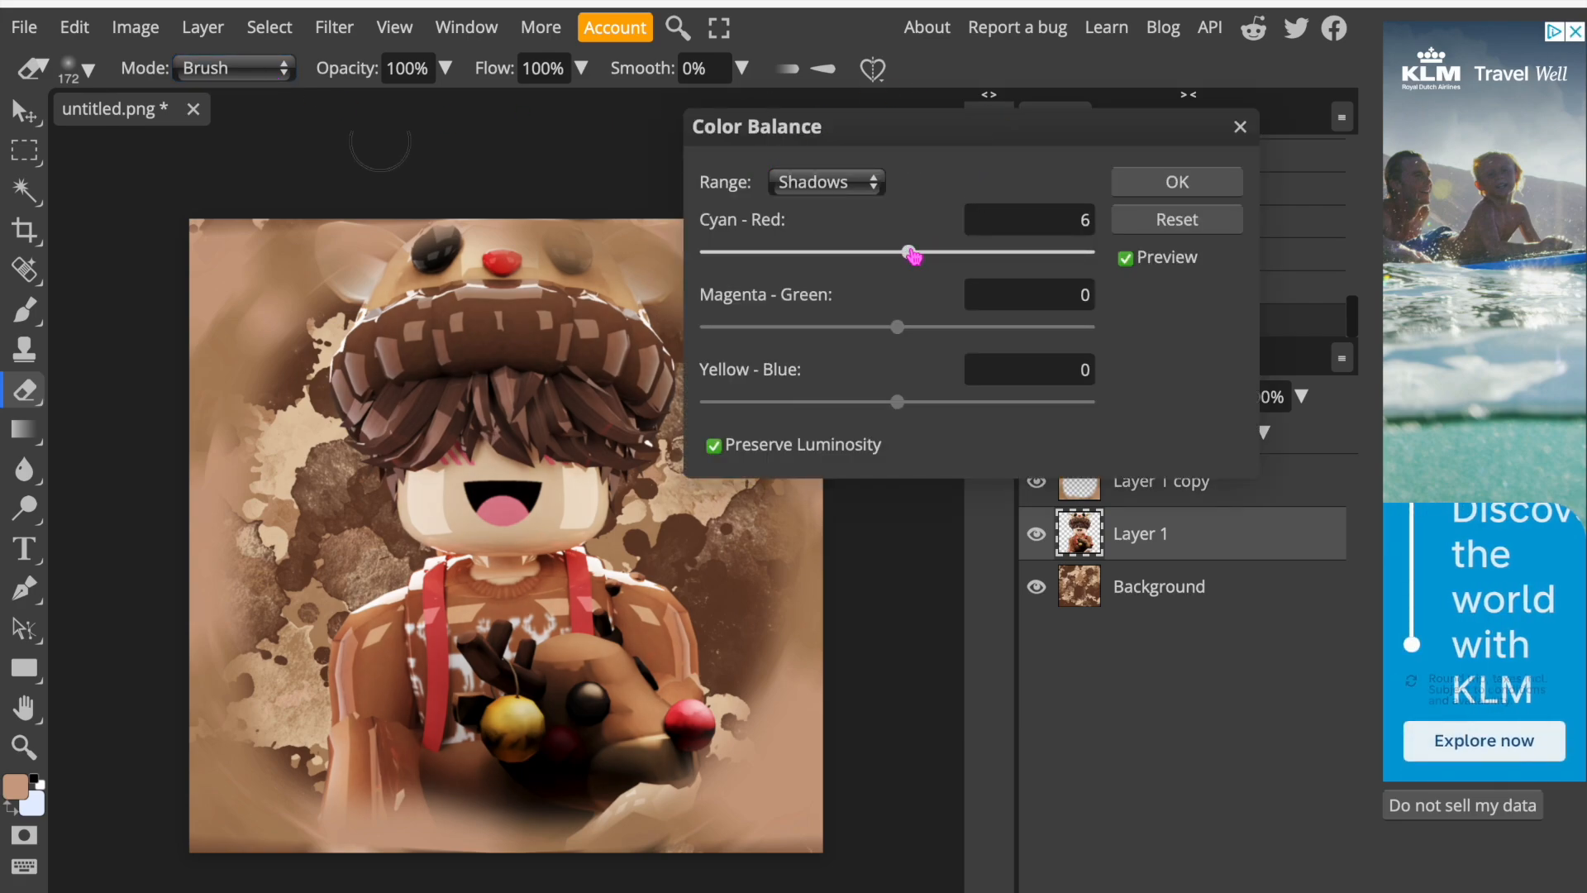
click(897, 327)
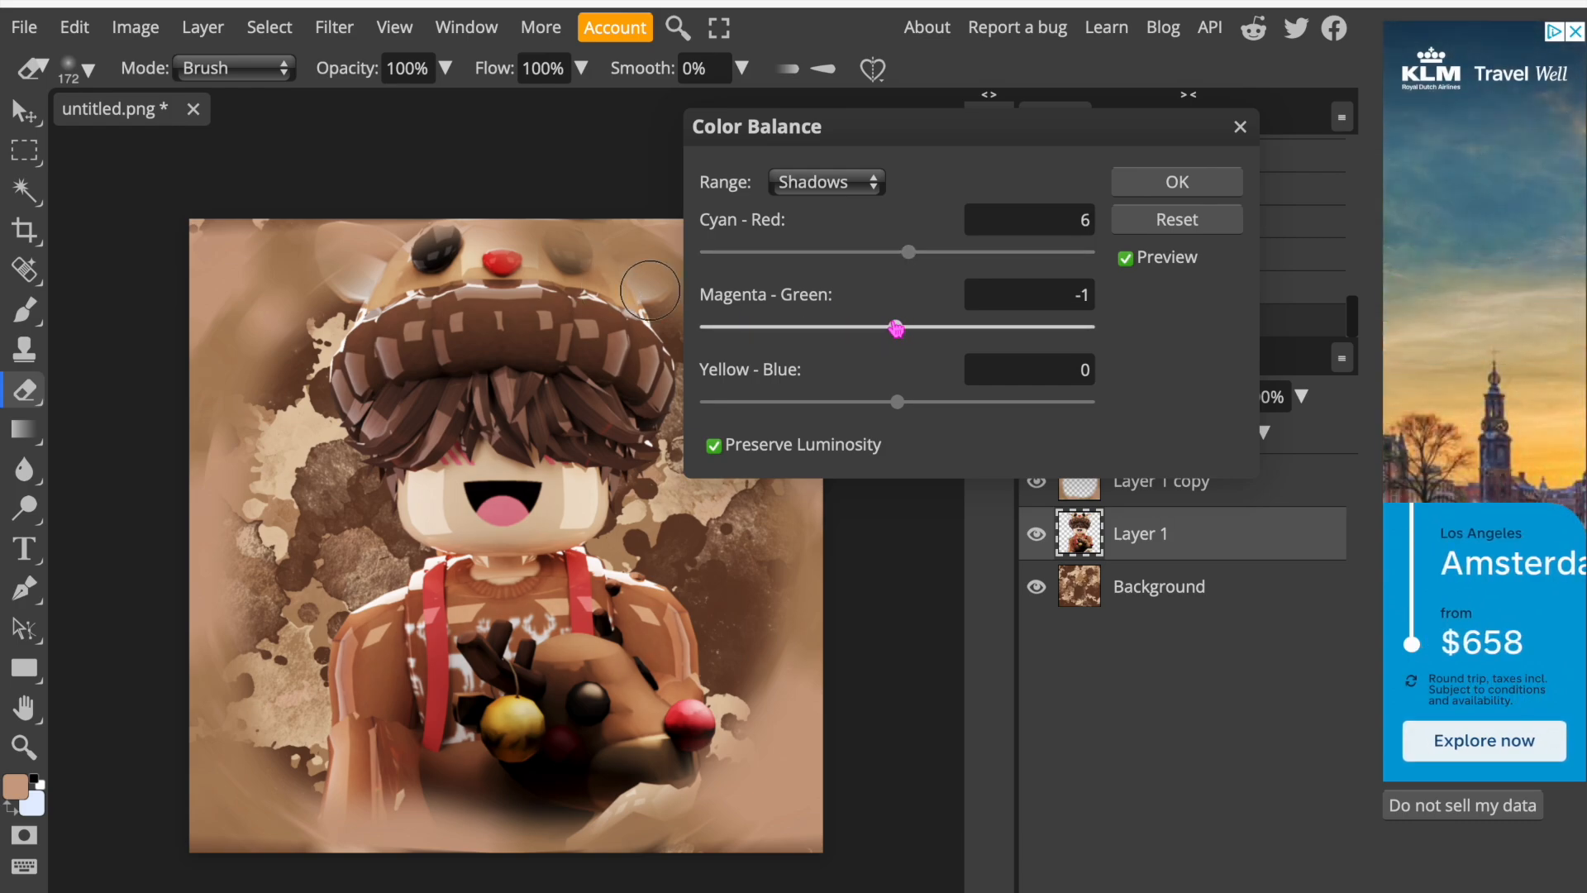
drag(888, 330, 888, 335)
drag(898, 402, 912, 402)
click(964, 221)
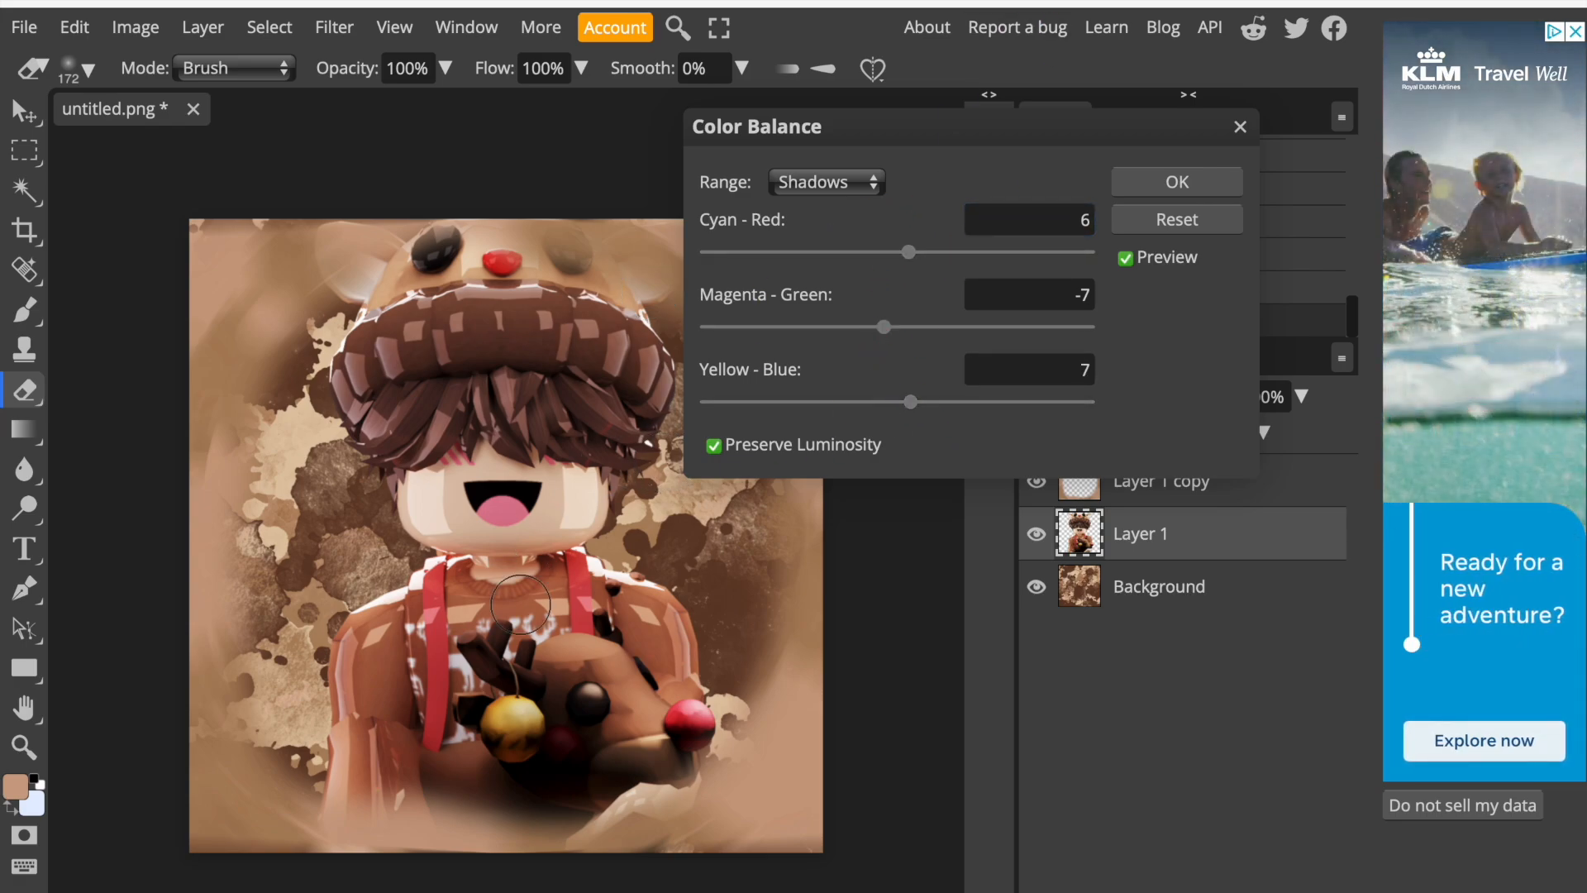
click(1202, 195)
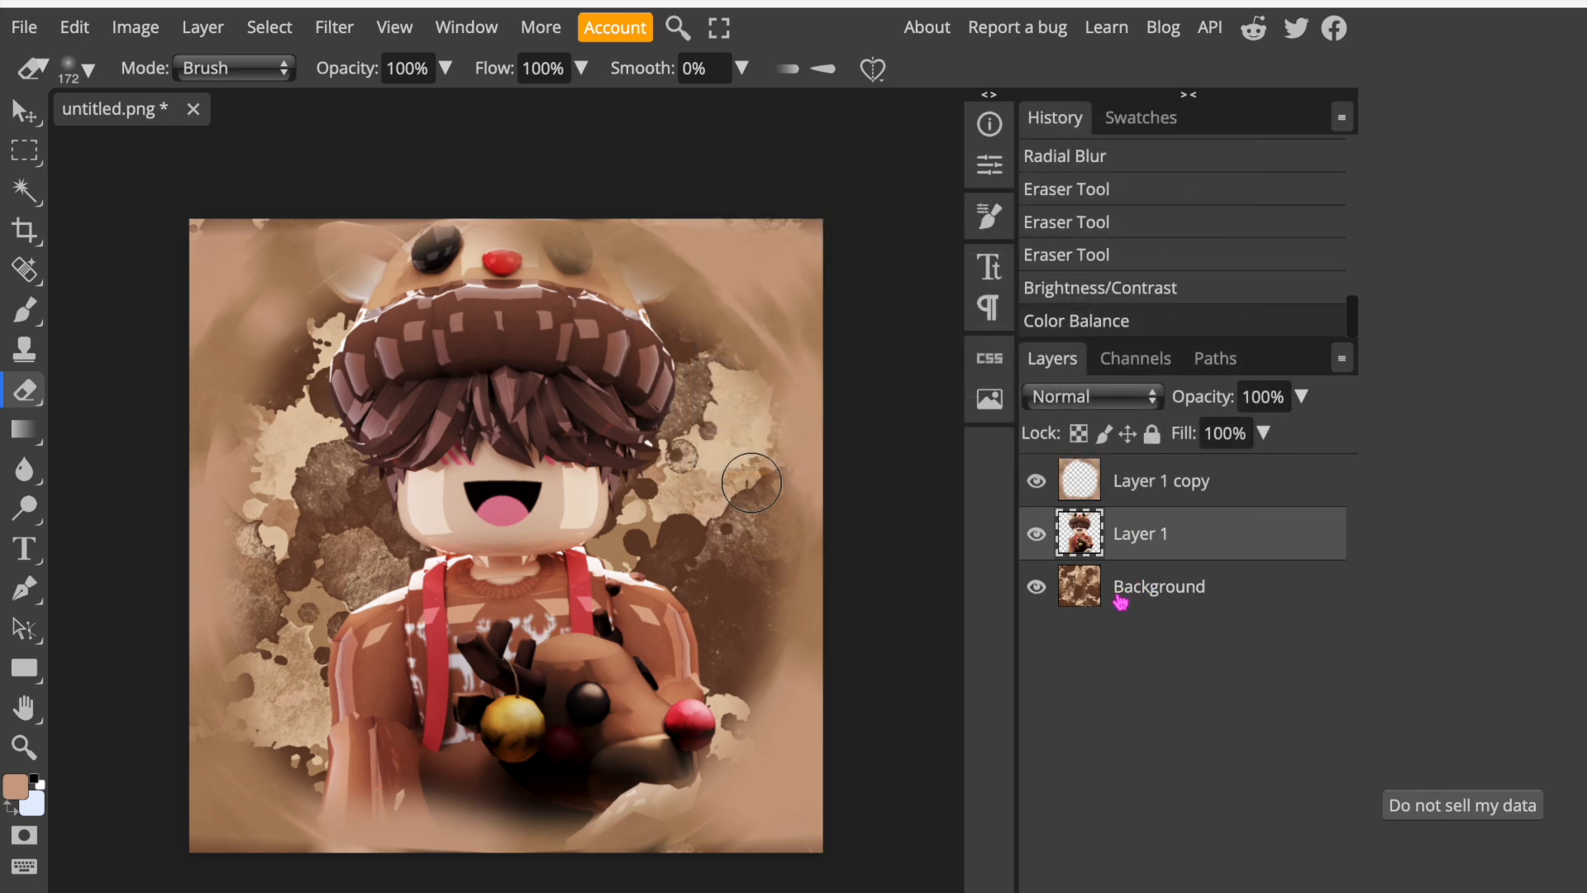
click(1217, 489)
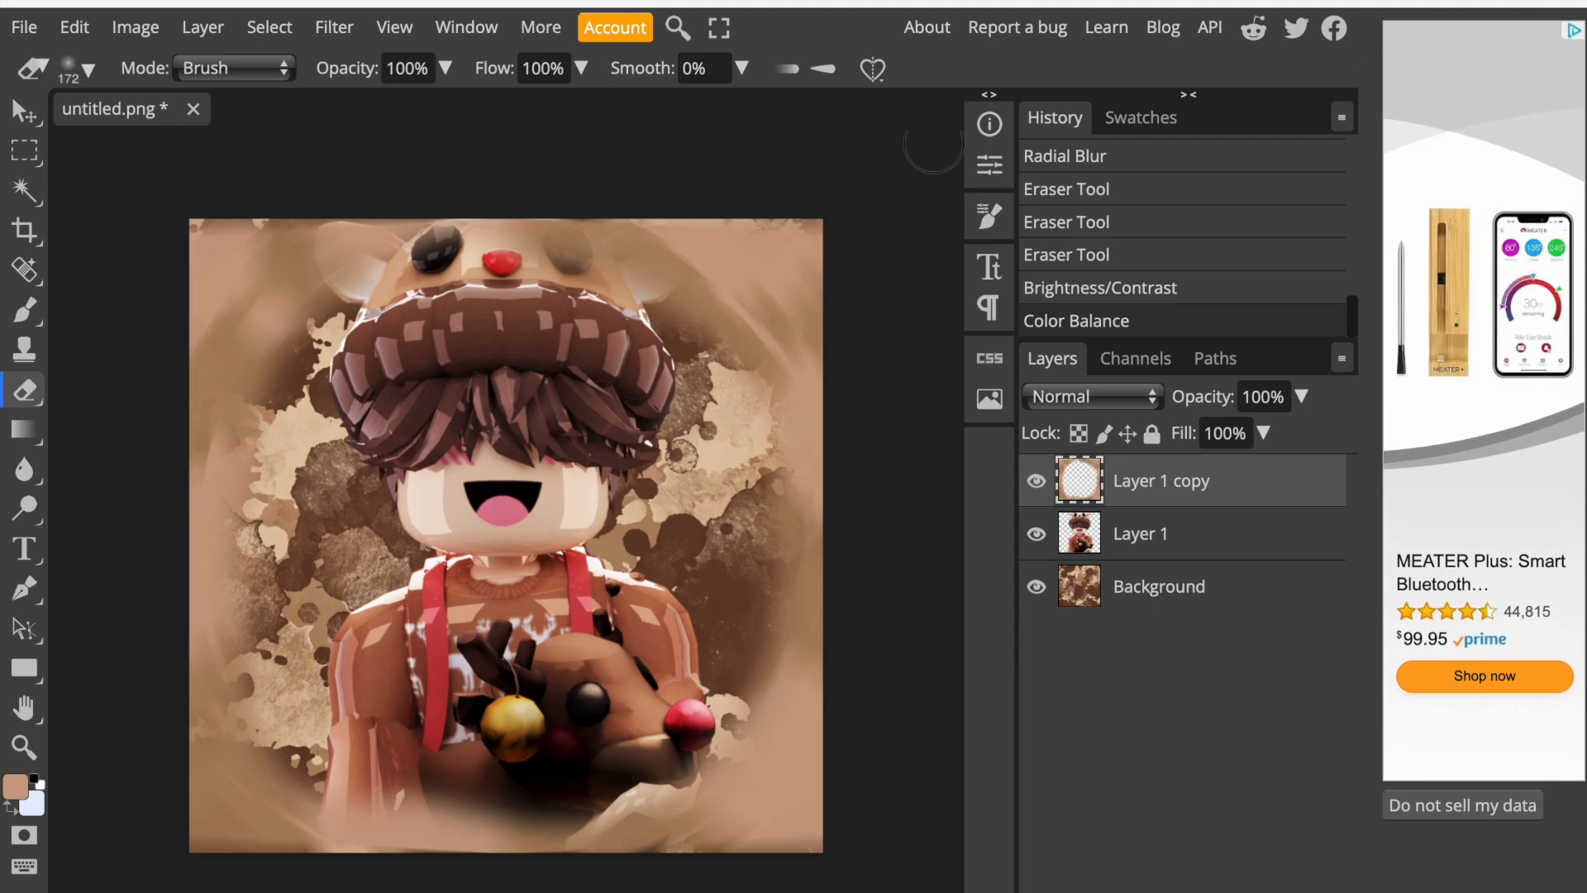
Open the Guilded website in a new browser tab.
key(super+t)
text(guikd)
key(Return)
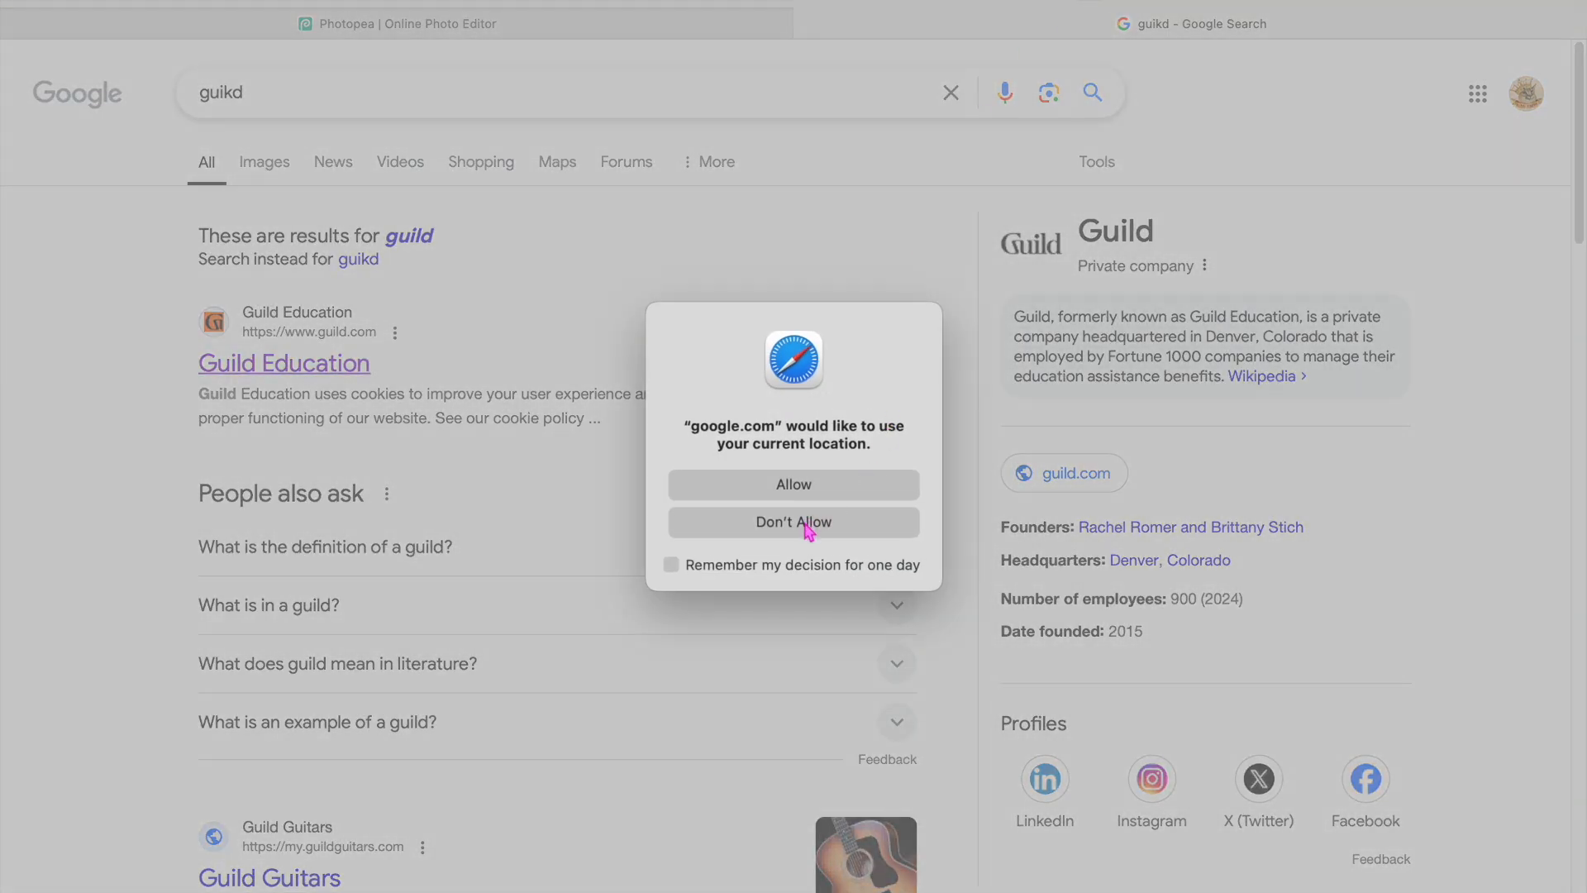
click(810, 529)
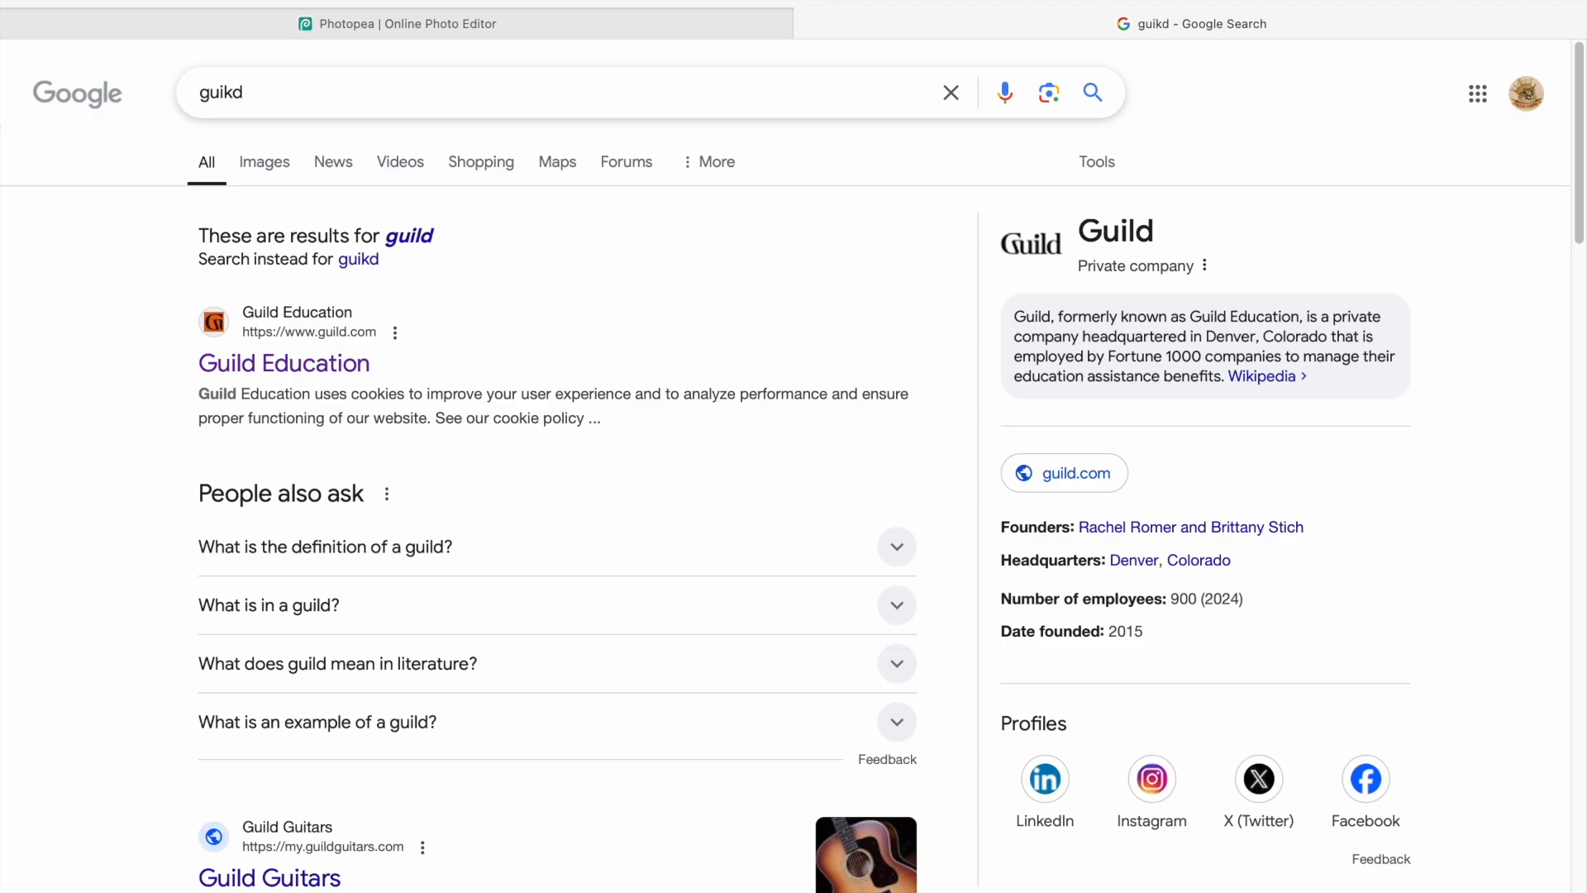
text(guik)
key(Return)
click(473, 3)
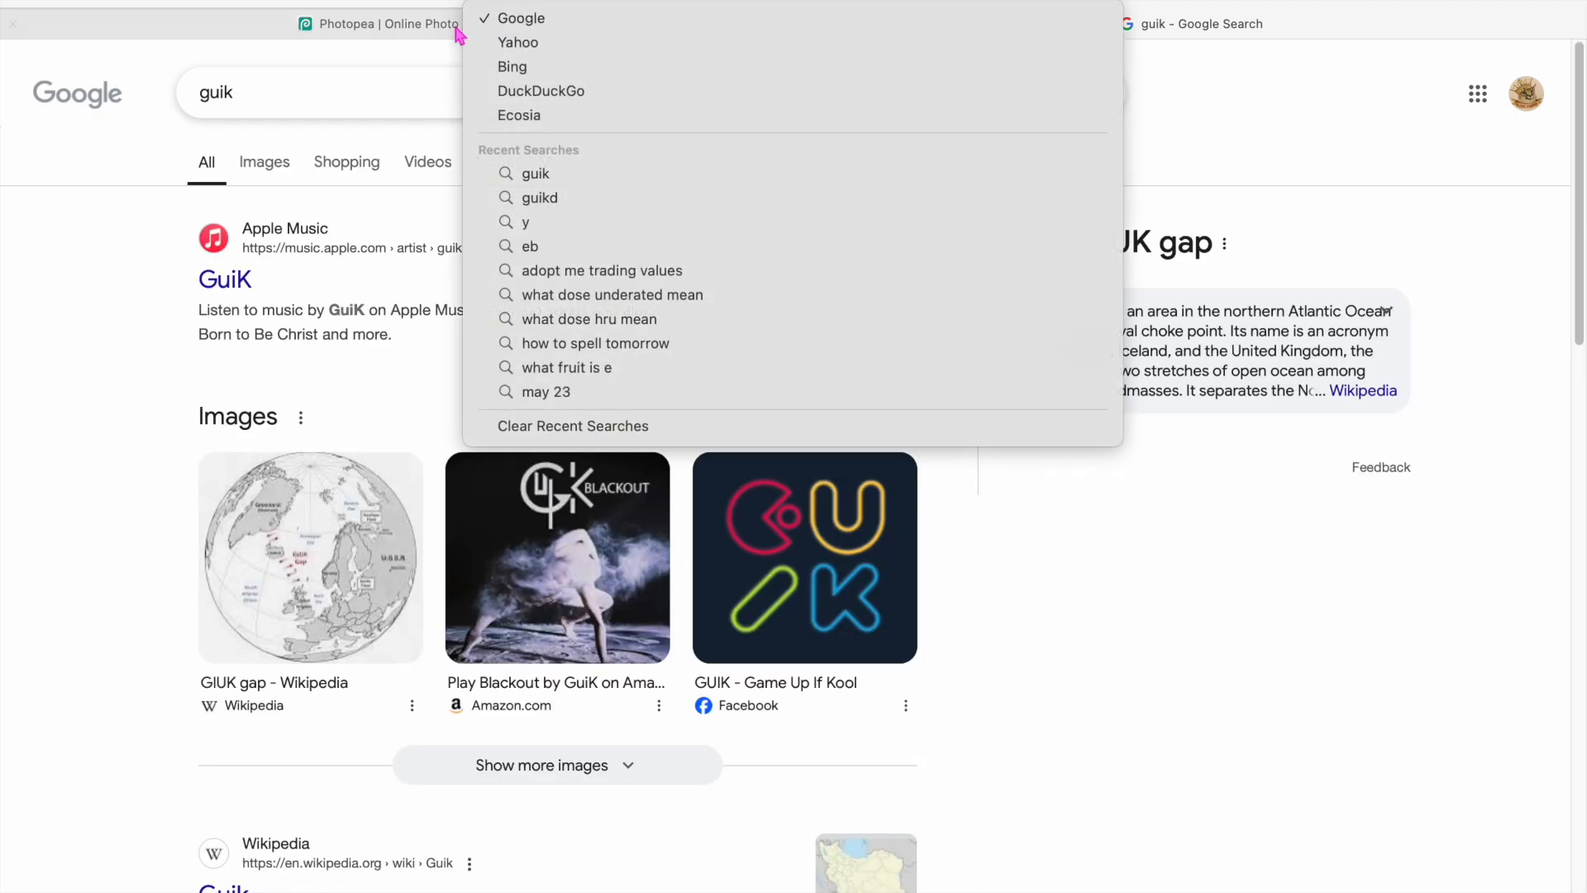
text(g)
key(Return)
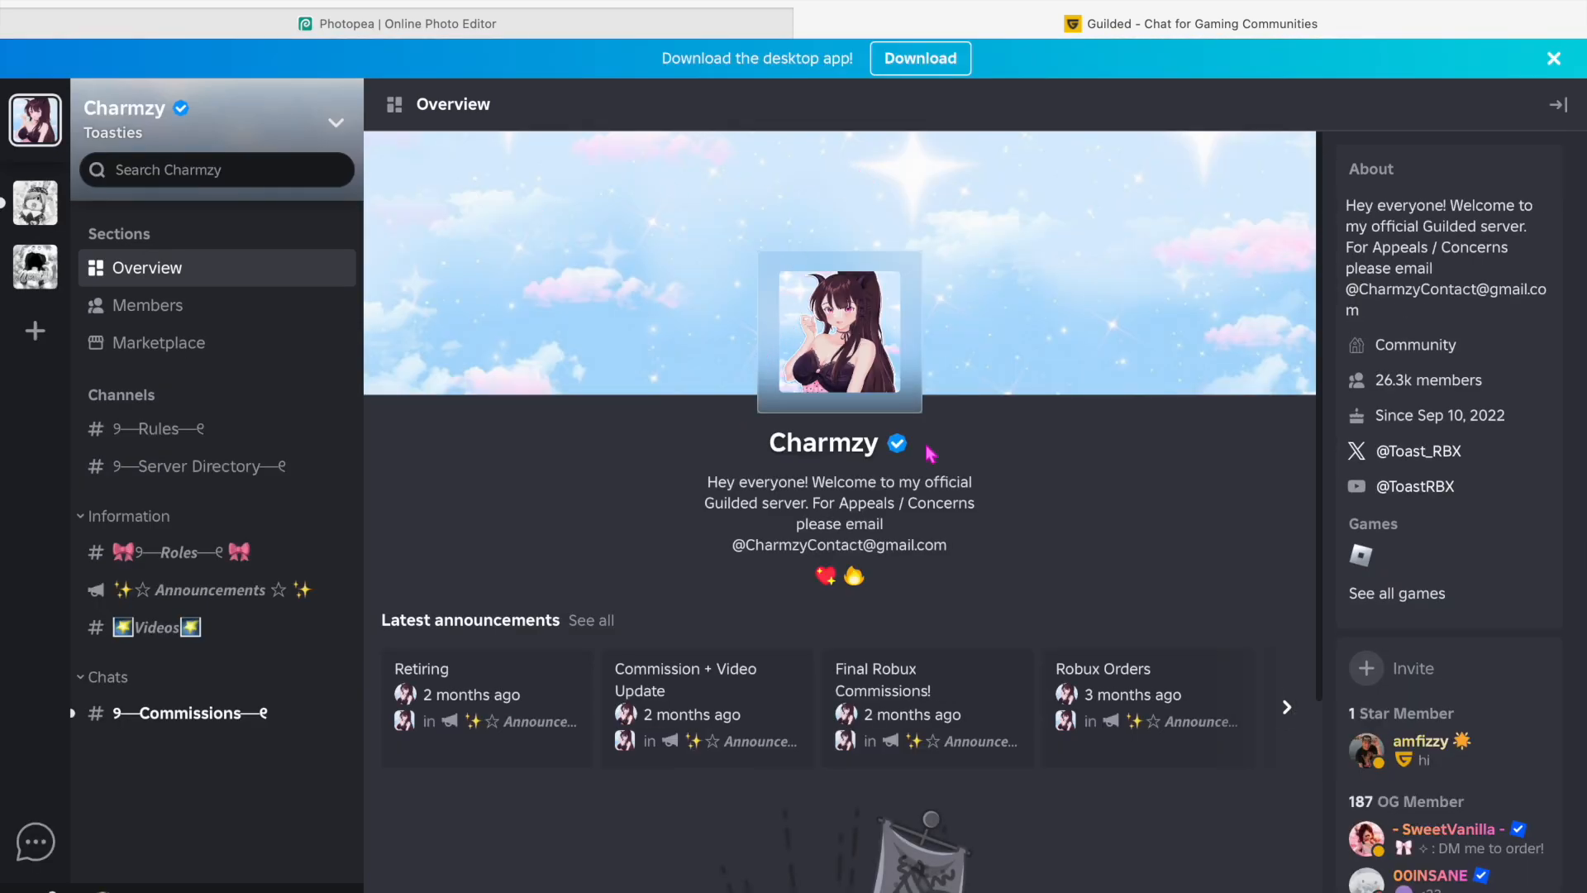
Open the GFX Channels group in Guilded and browse the Red and Purple GFX Assets channels.
click(35, 217)
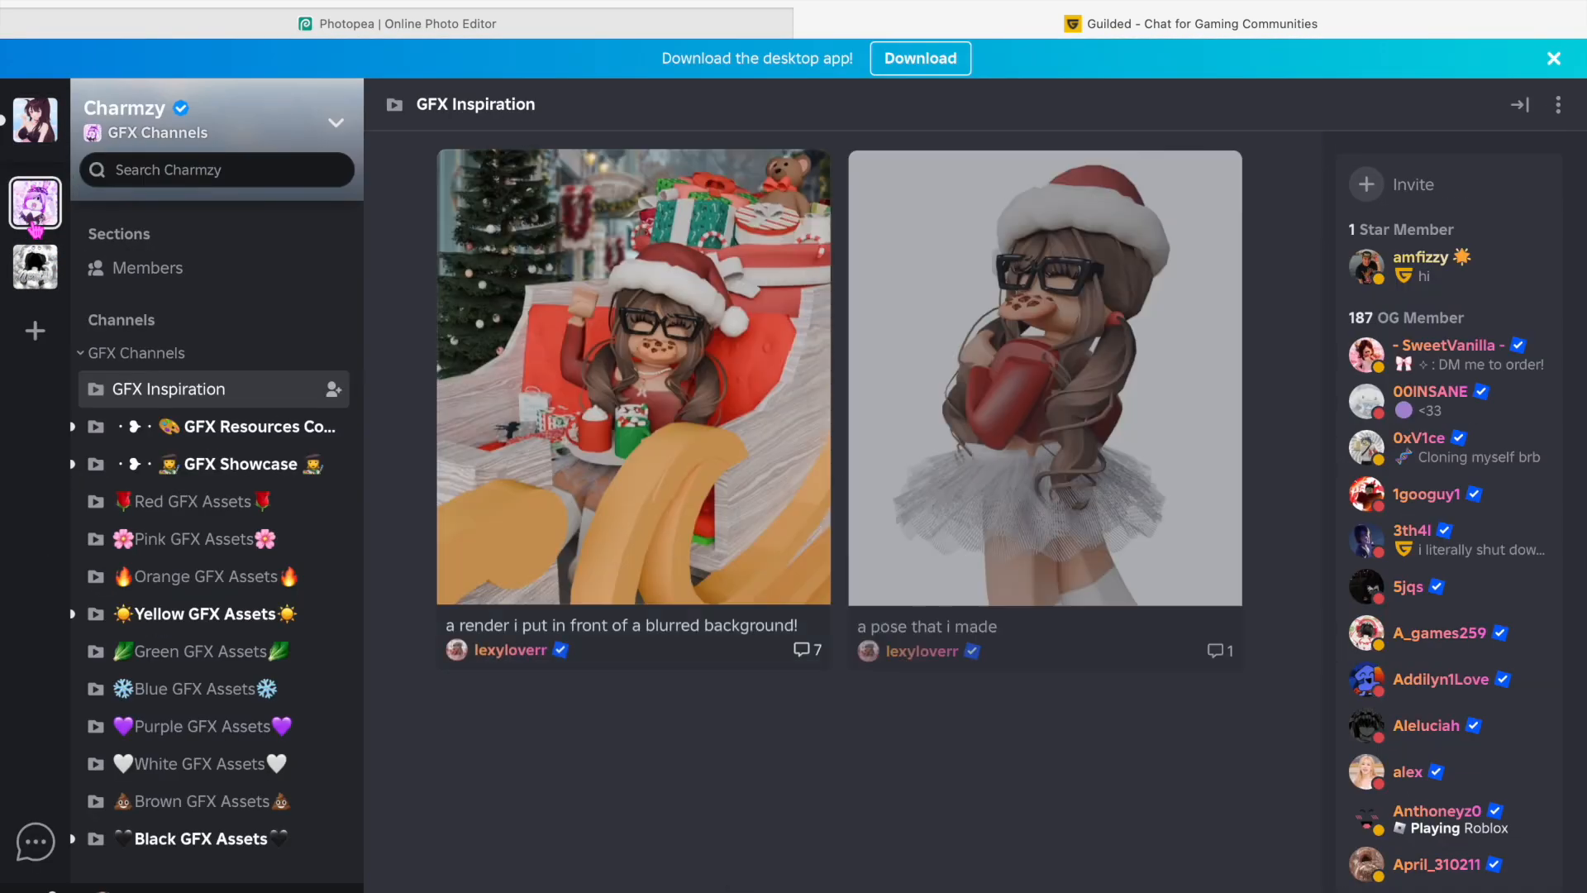
click(263, 503)
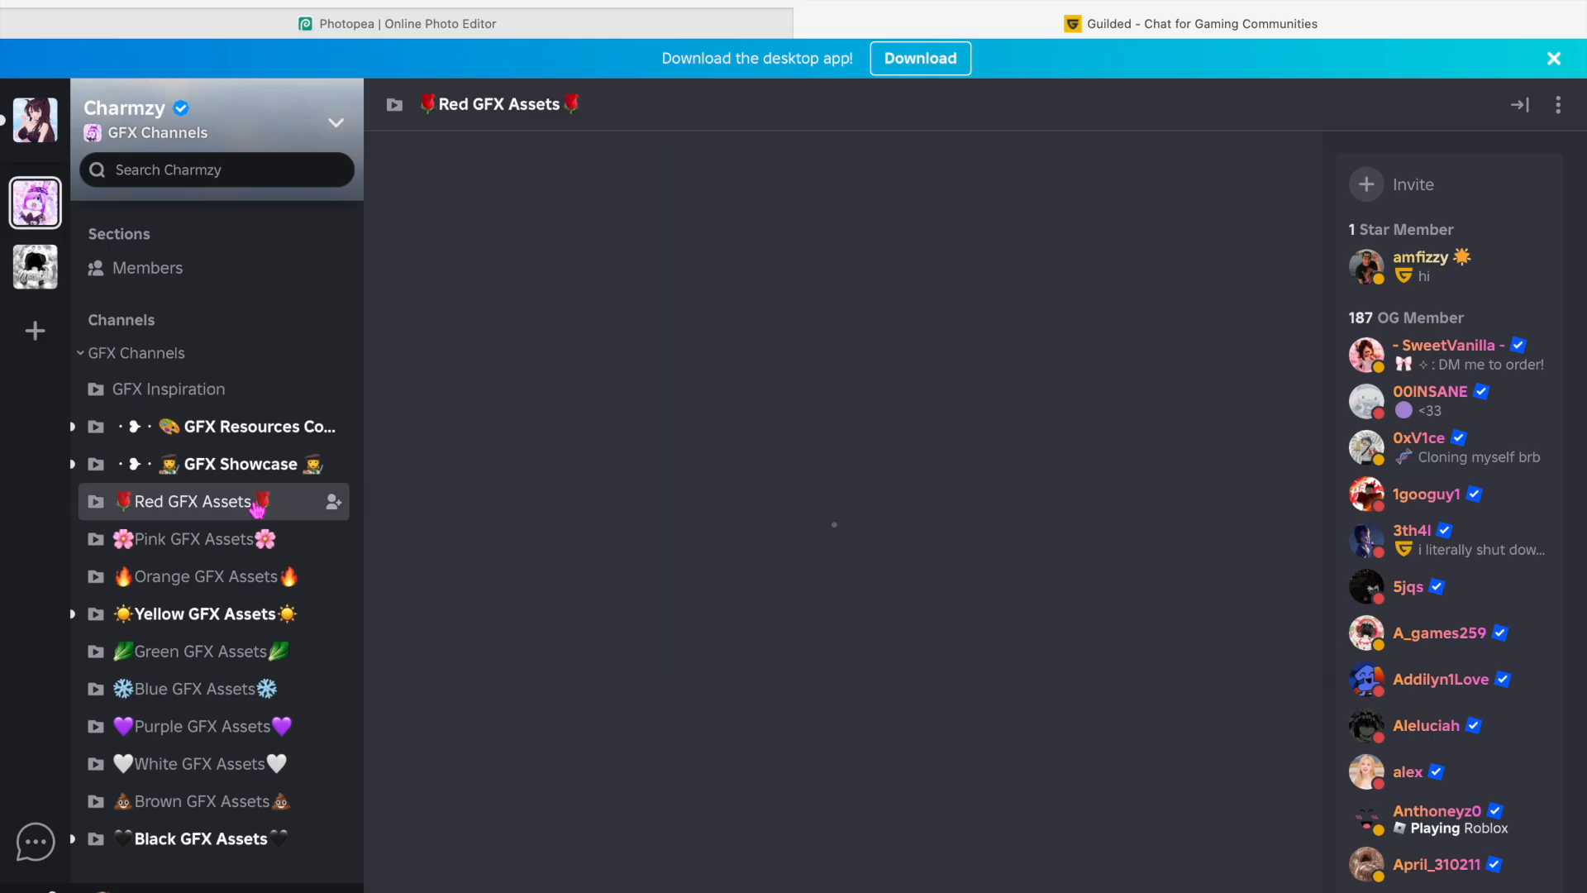
scroll(475, 628, down, 10)
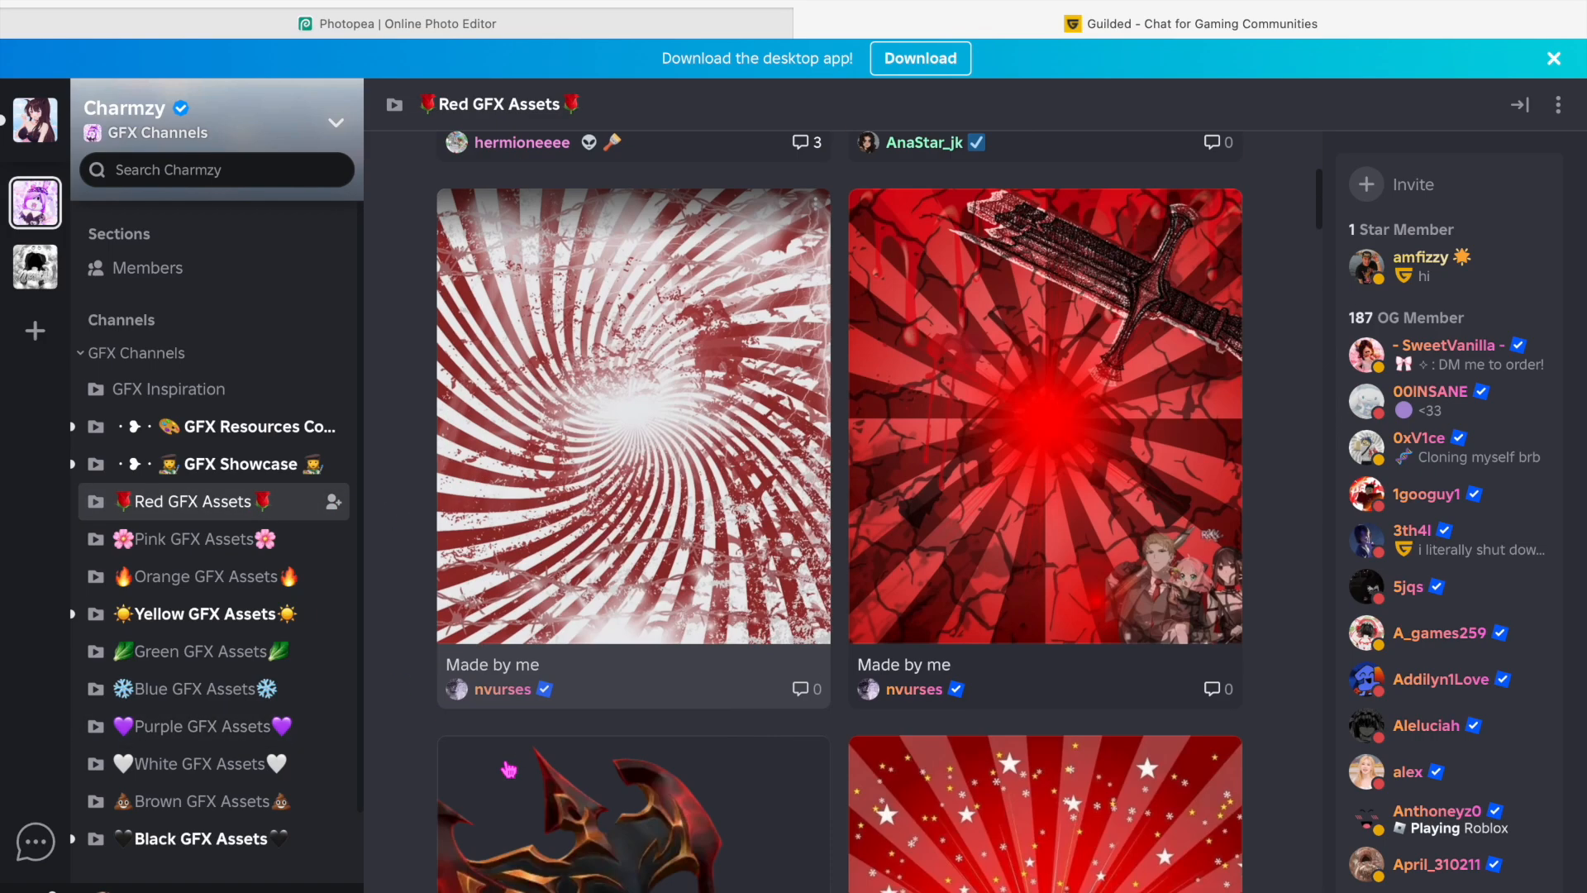
scroll(508, 770, down, 20)
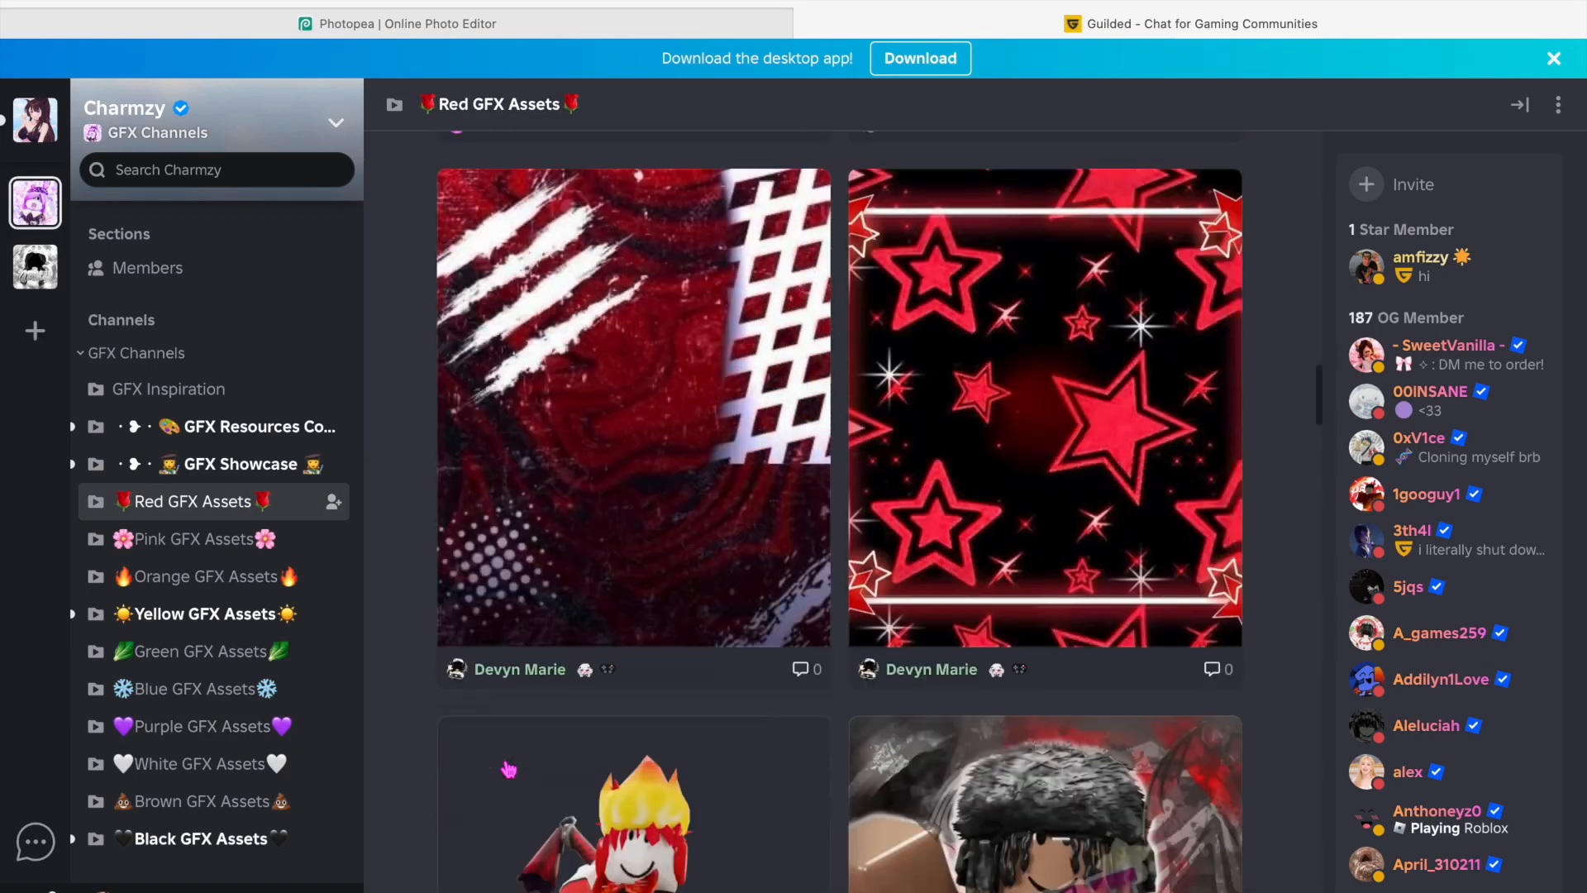
scroll(508, 770, down, 10)
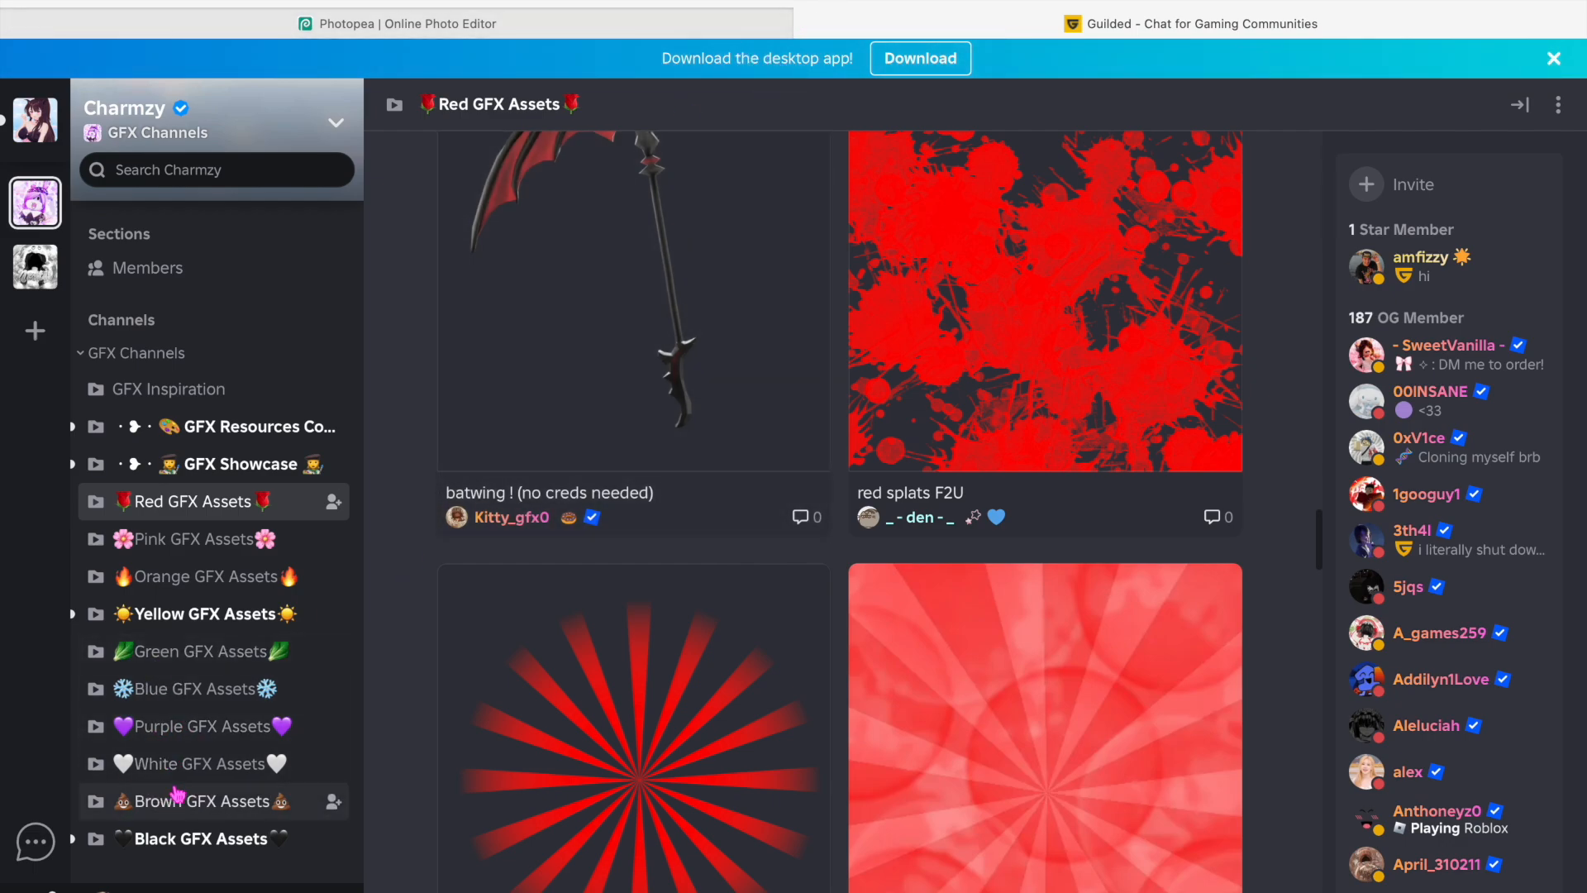
click(190, 726)
scroll(628, 496, down, 5)
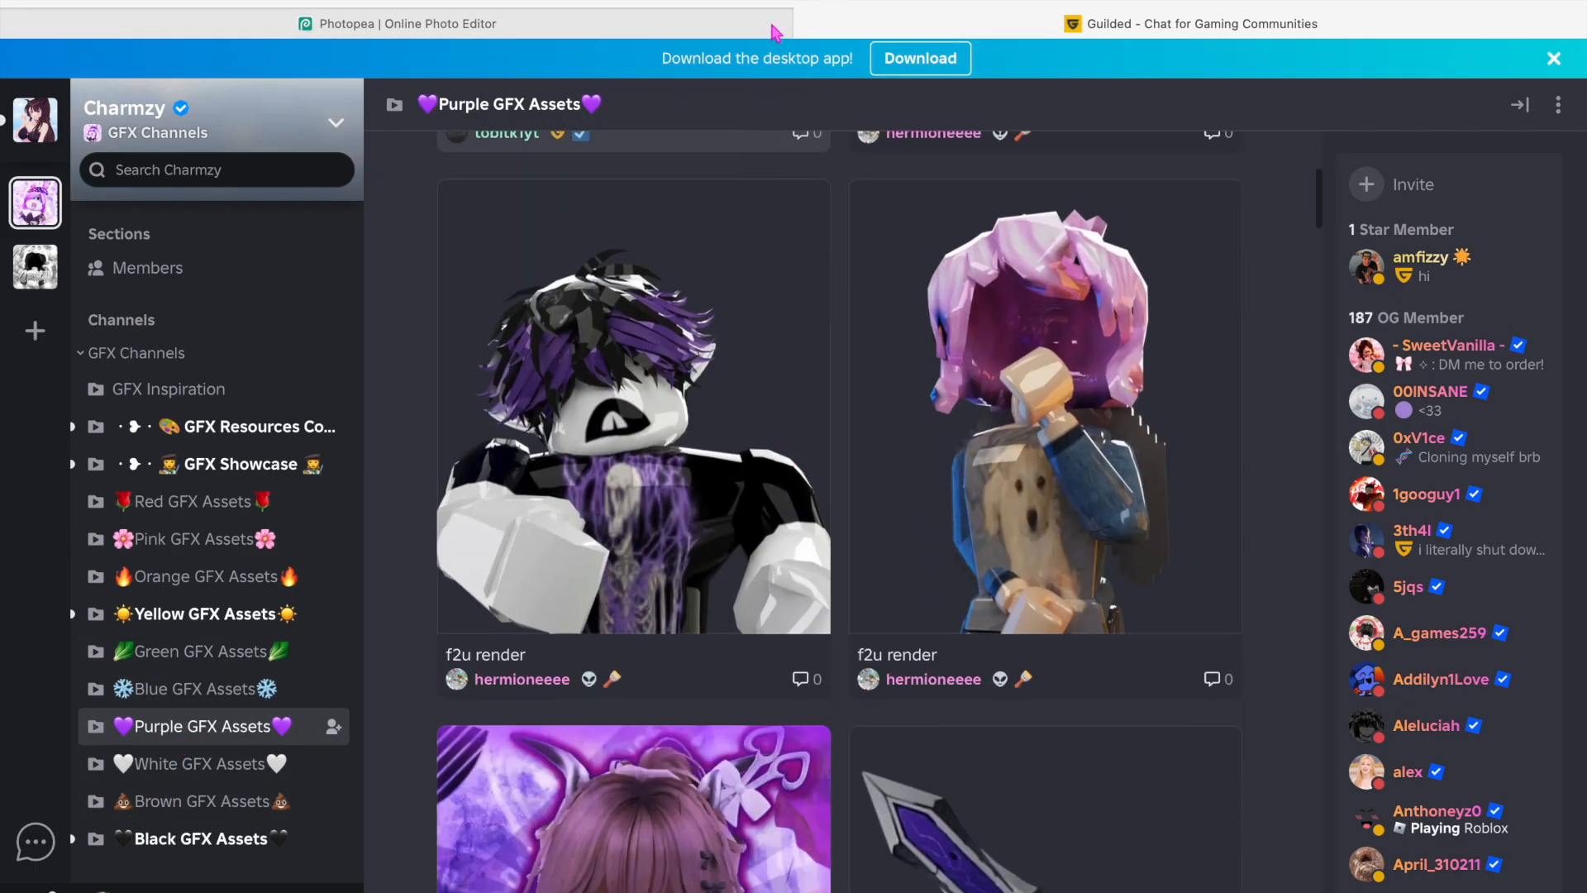
Return to Photopea and place the red-bordered overlay image from the GFX overlays folder on the Desktop into the document.
click(685, 25)
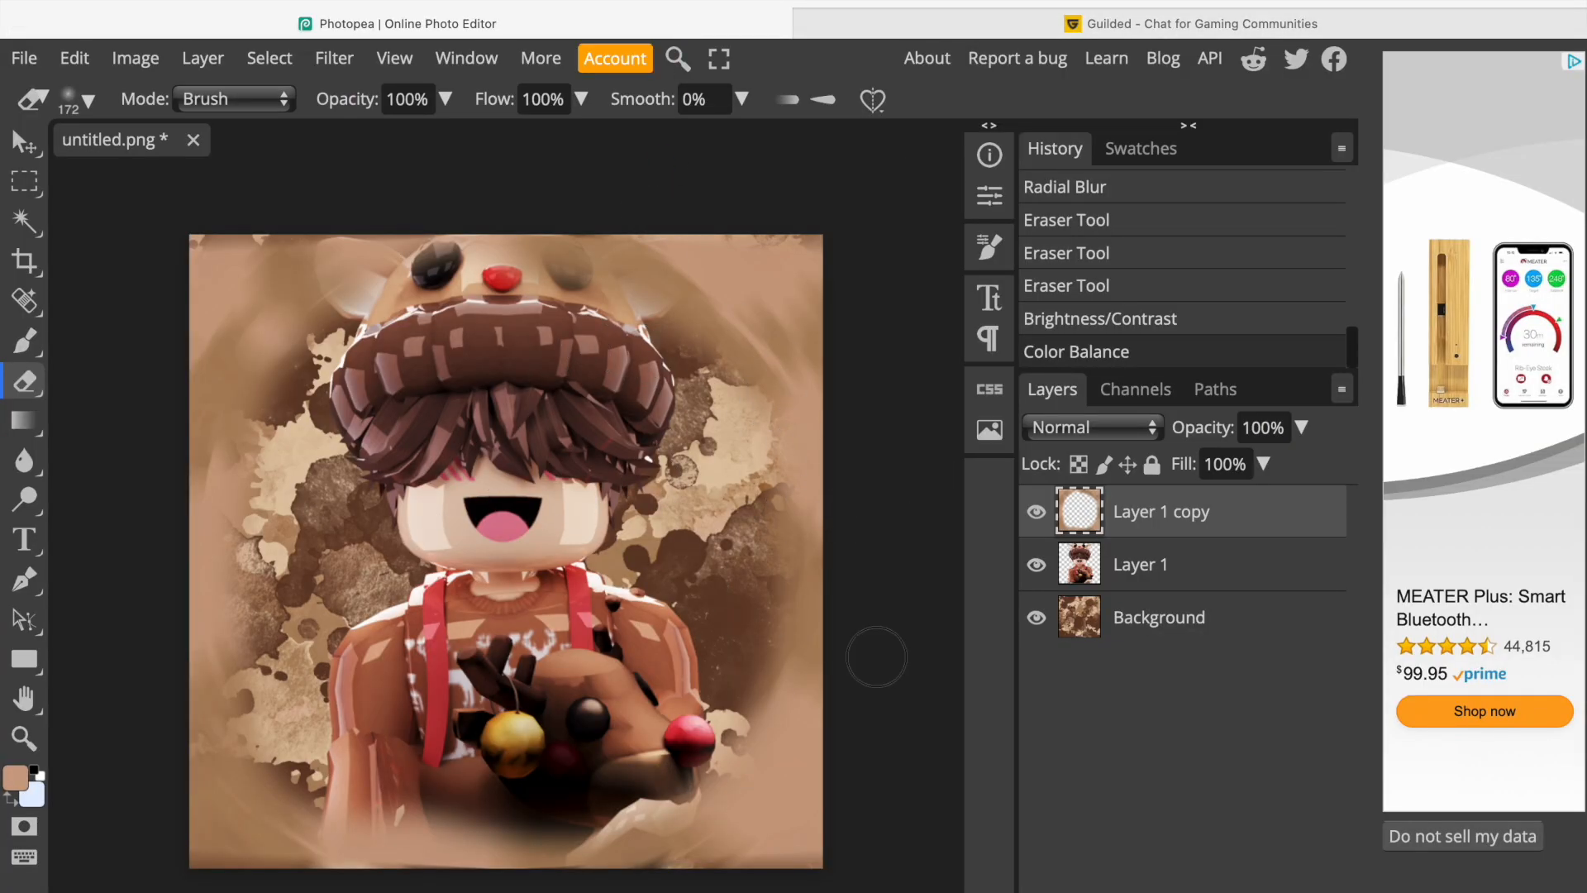
click(24, 58)
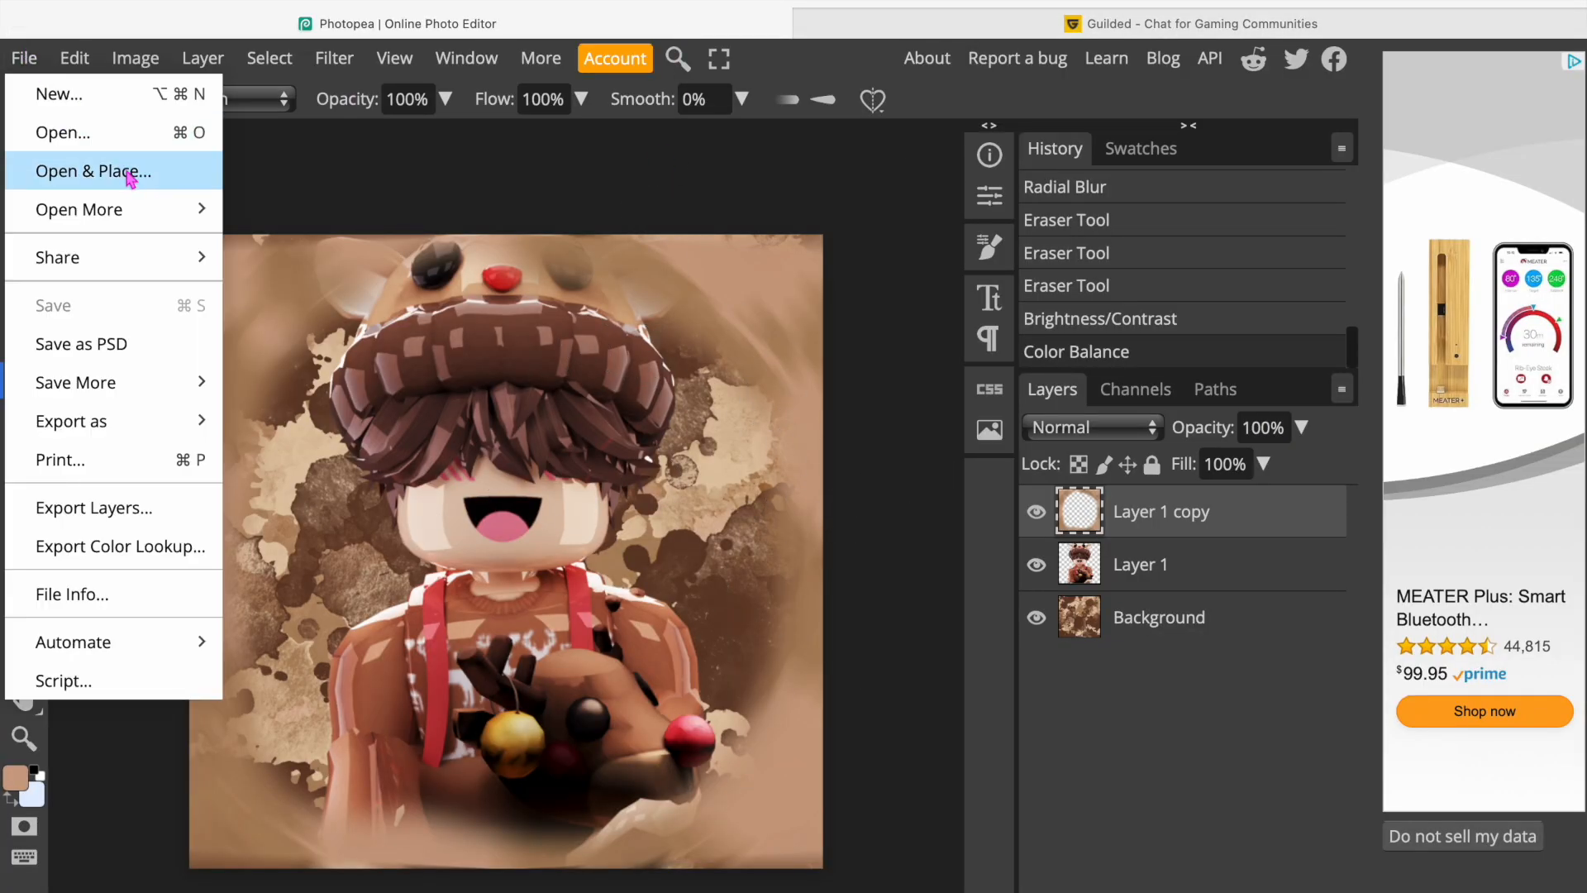
click(133, 188)
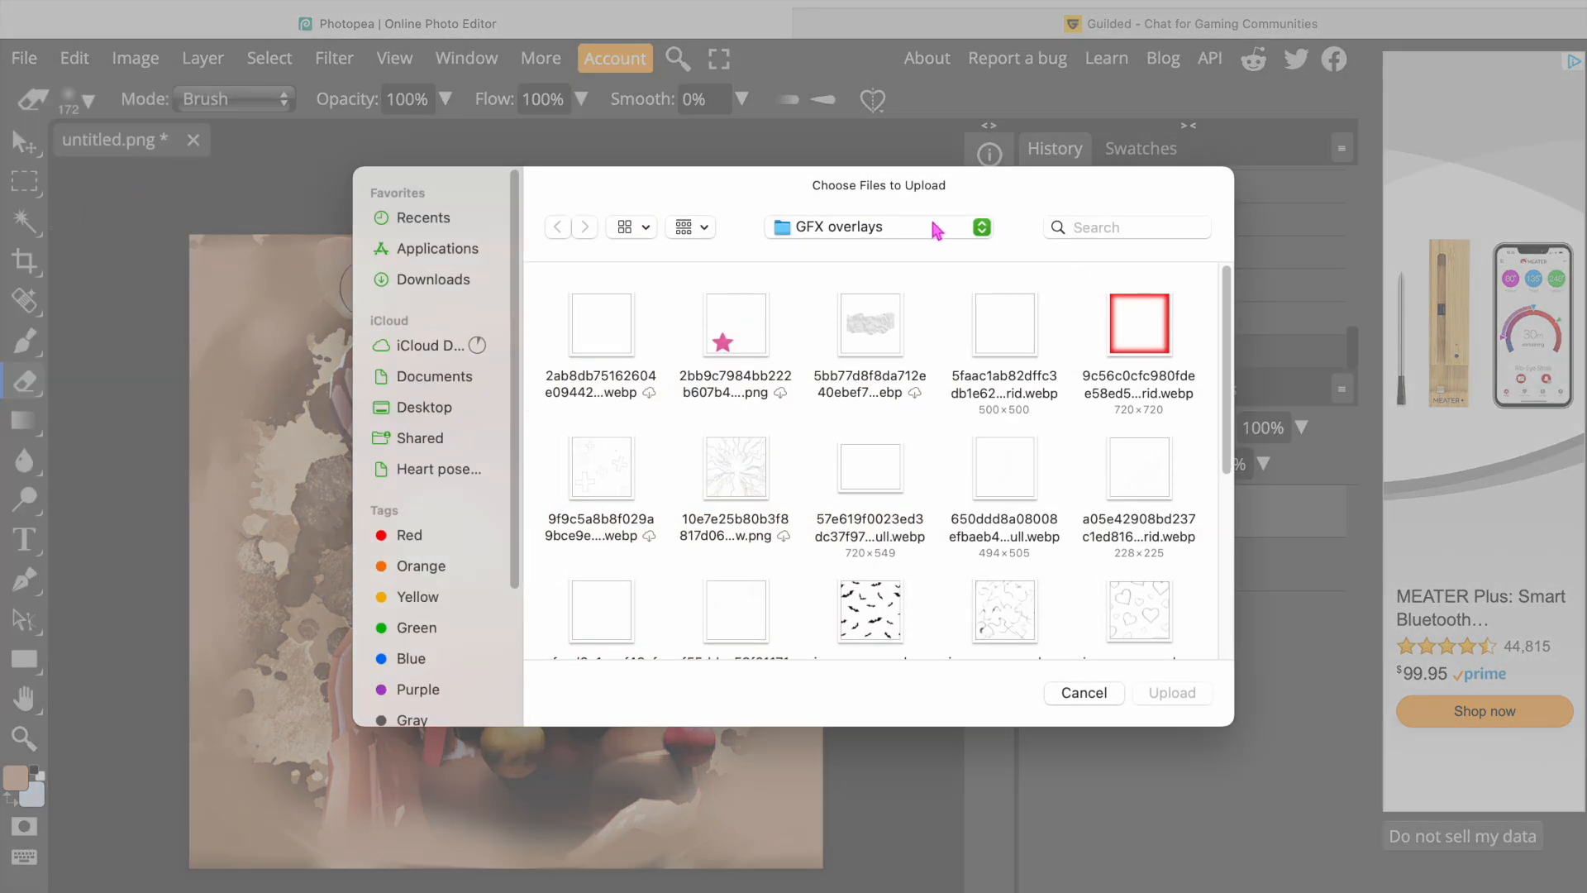
click(409, 408)
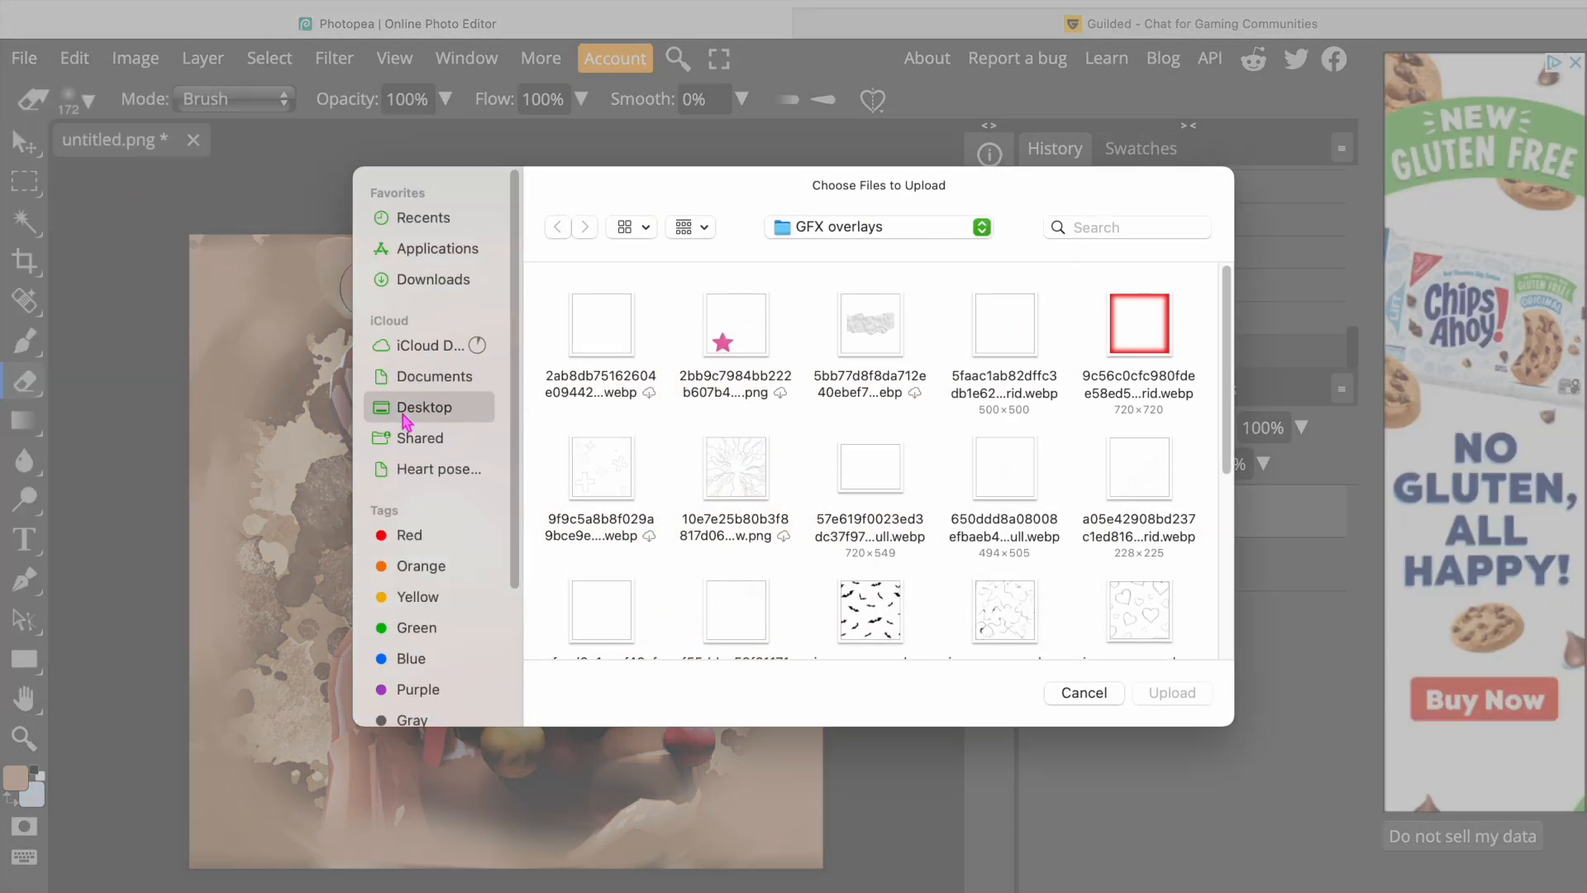
scroll(945, 469, down, 1)
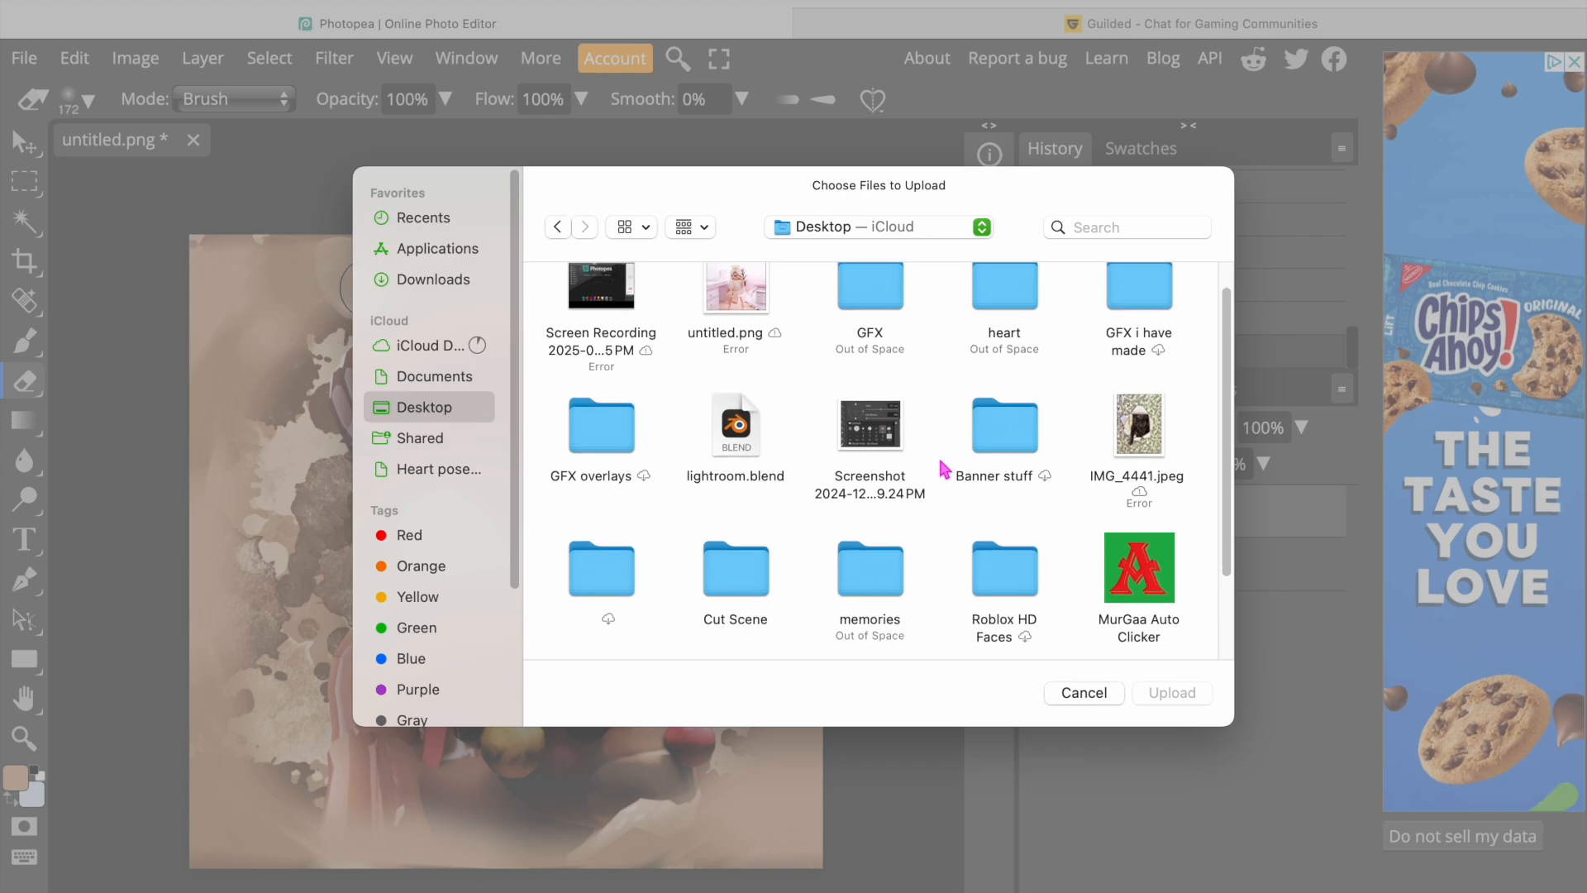
click(606, 444)
double_click(606, 444)
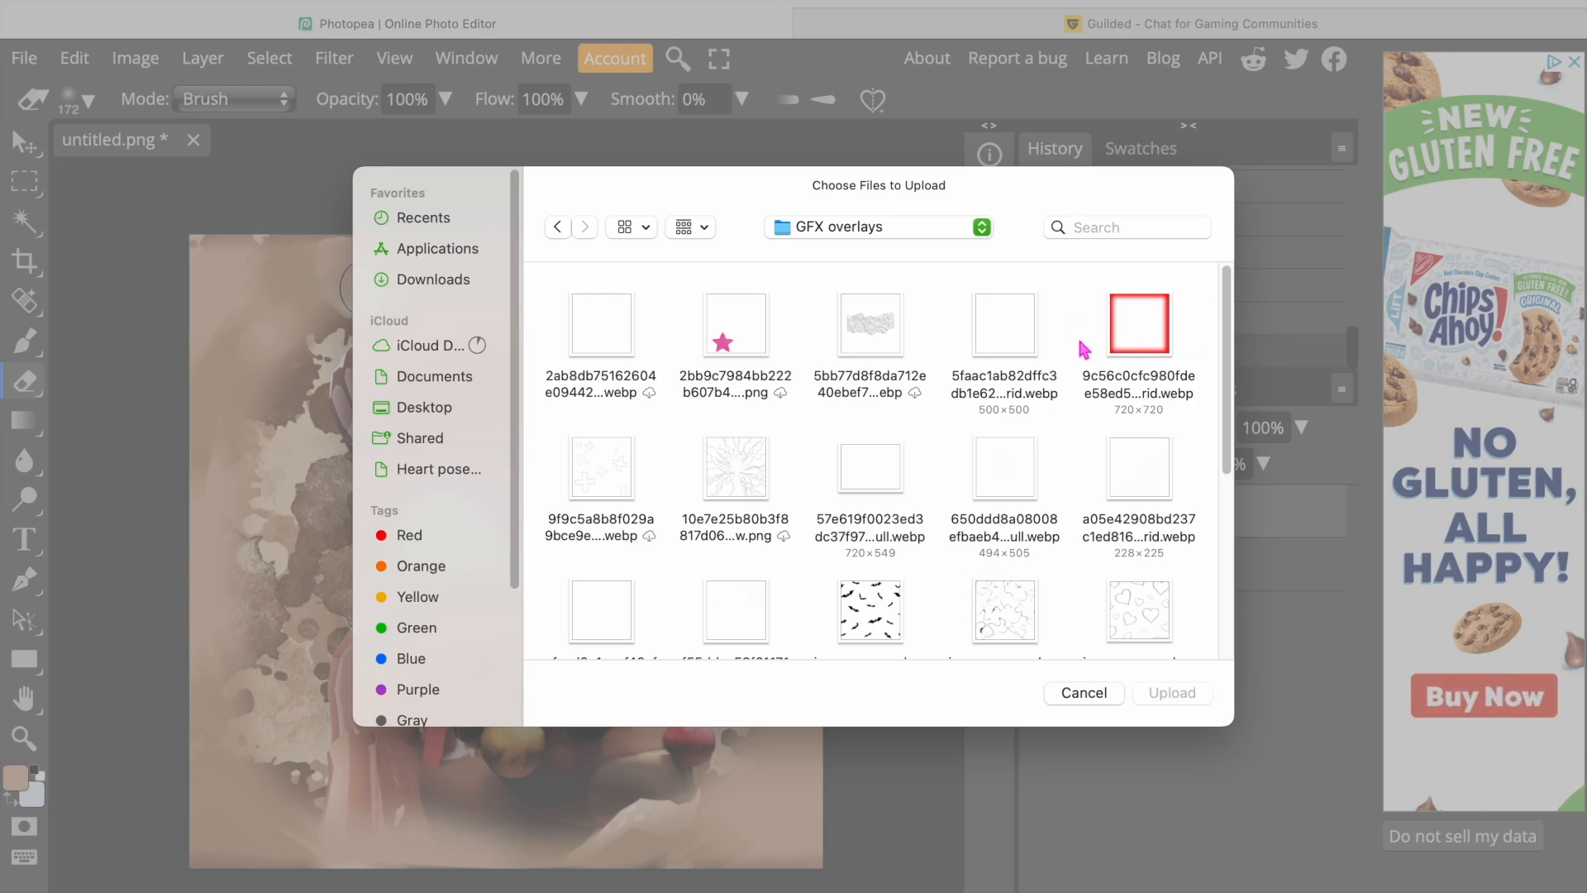
click(1144, 329)
click(1173, 693)
Go back to Guilded and look through the Red GFX Assets channel for the free-to-use red glow frame.
click(1240, 24)
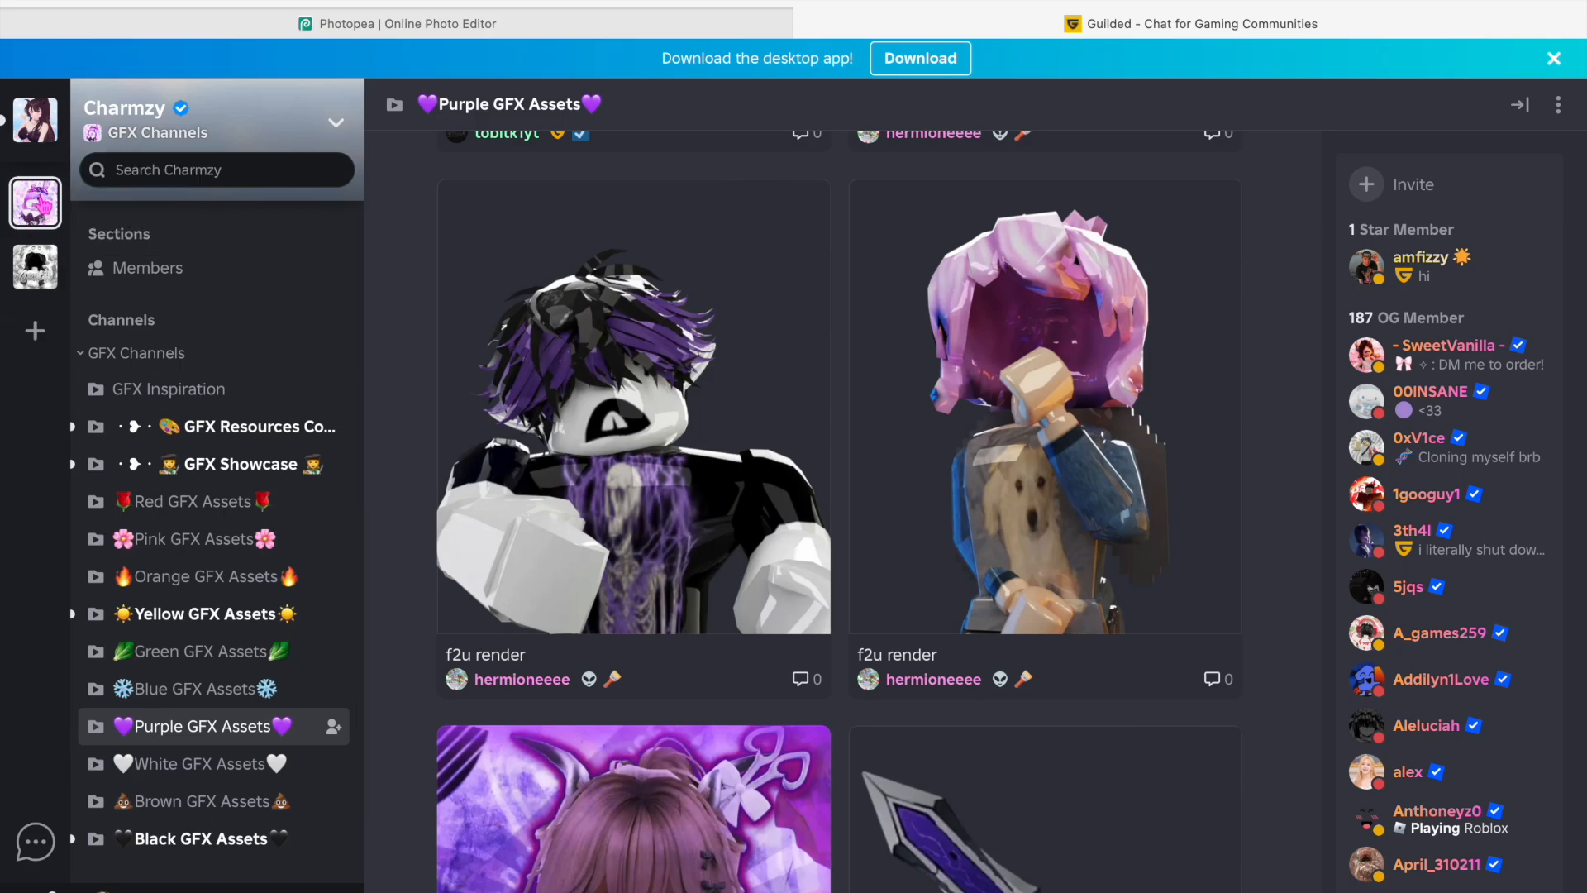
click(37, 263)
click(39, 202)
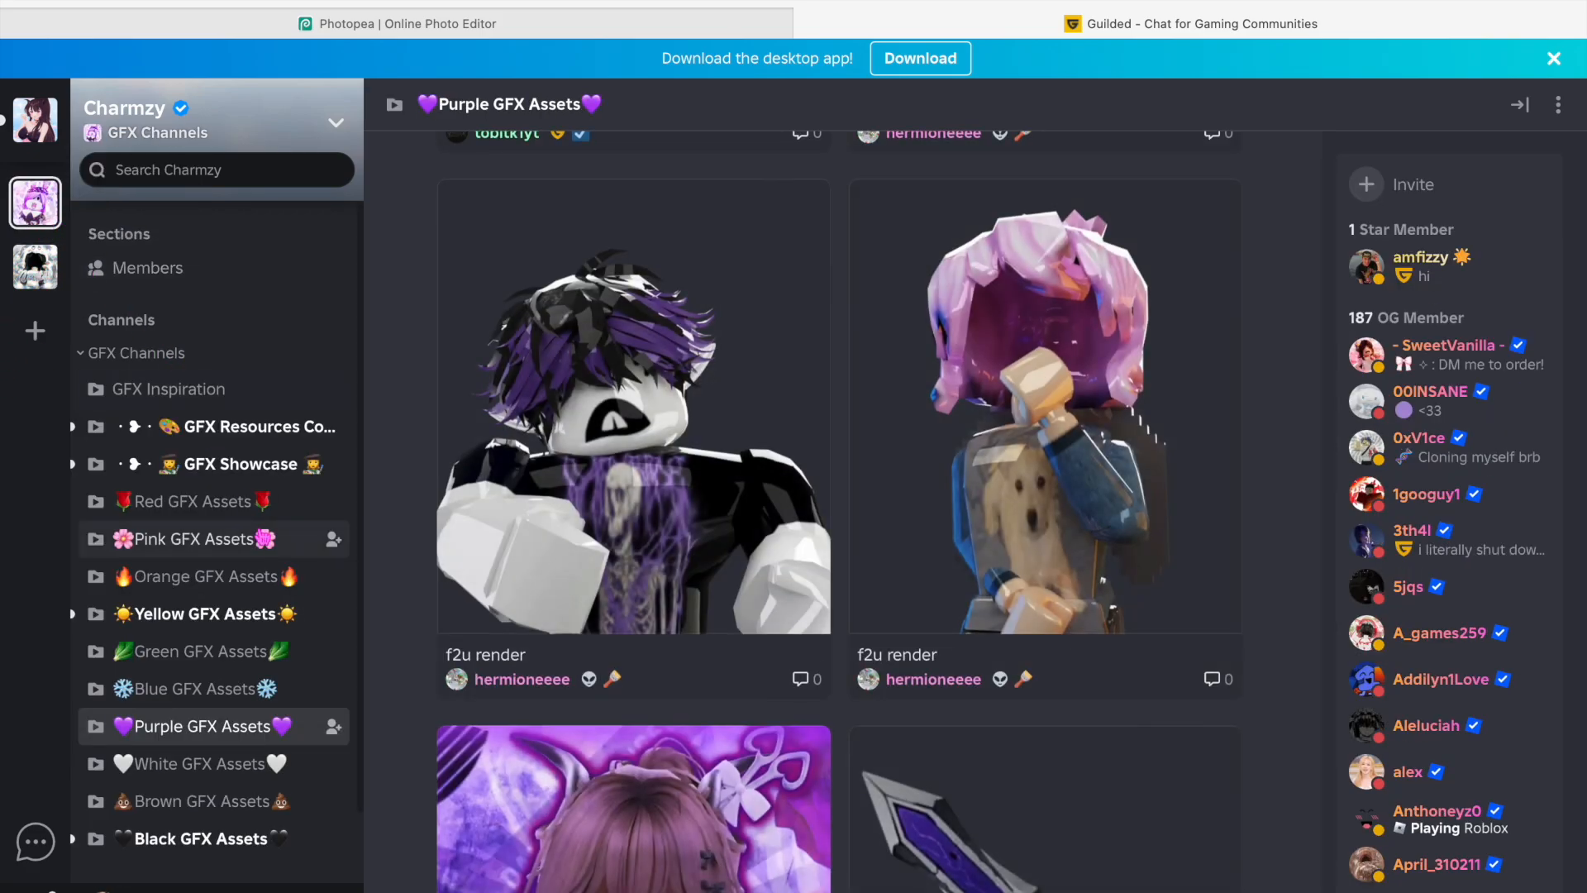
click(221, 504)
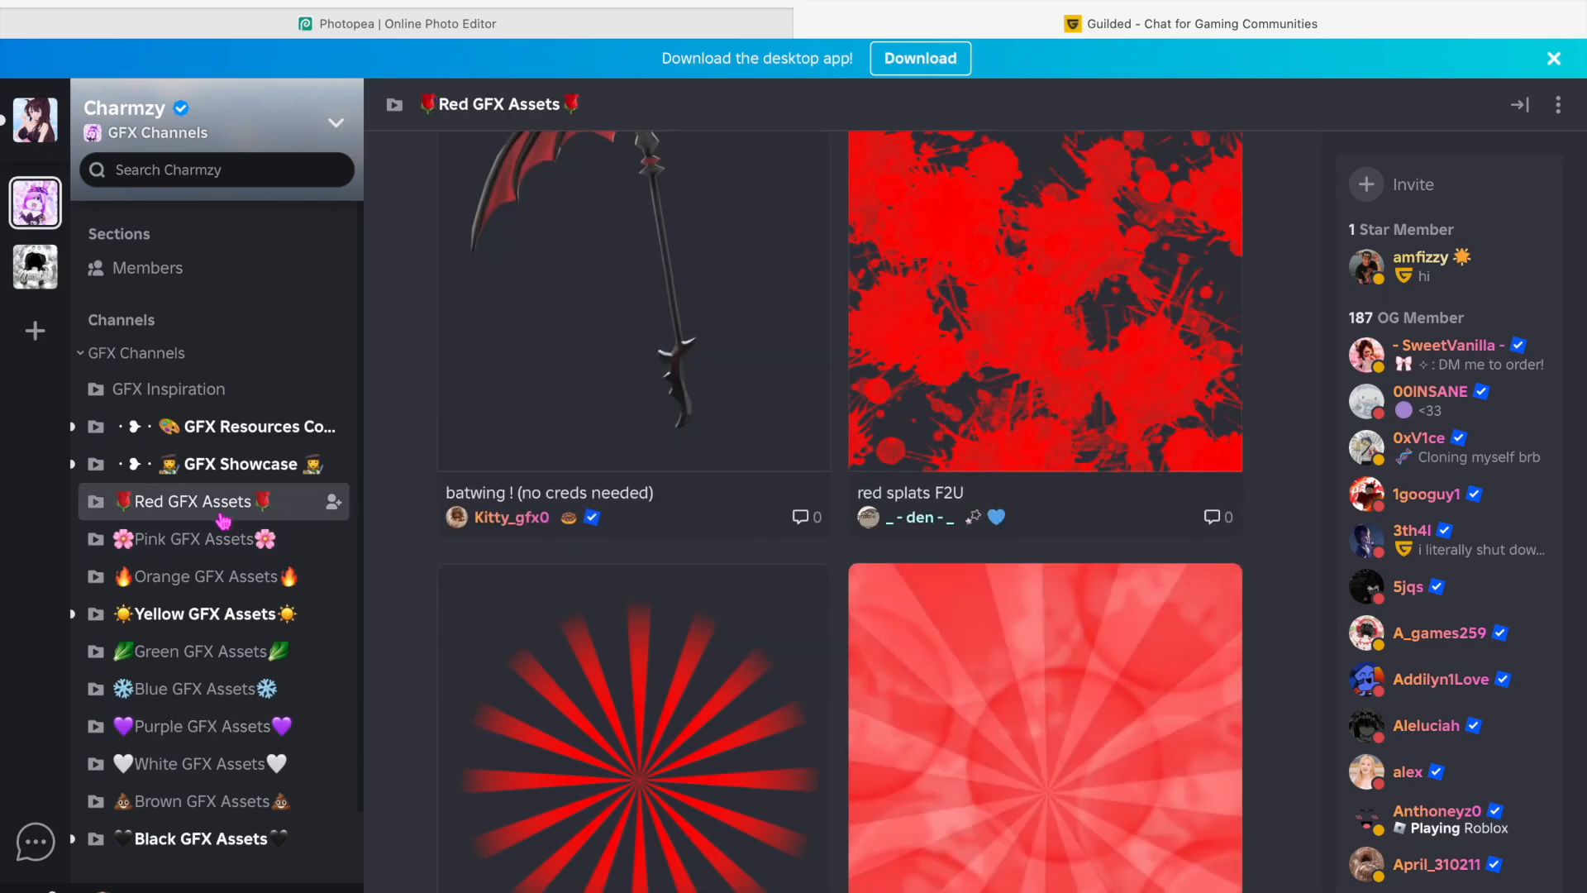
scroll(814, 626, down, 5)
scroll(815, 626, down, 10)
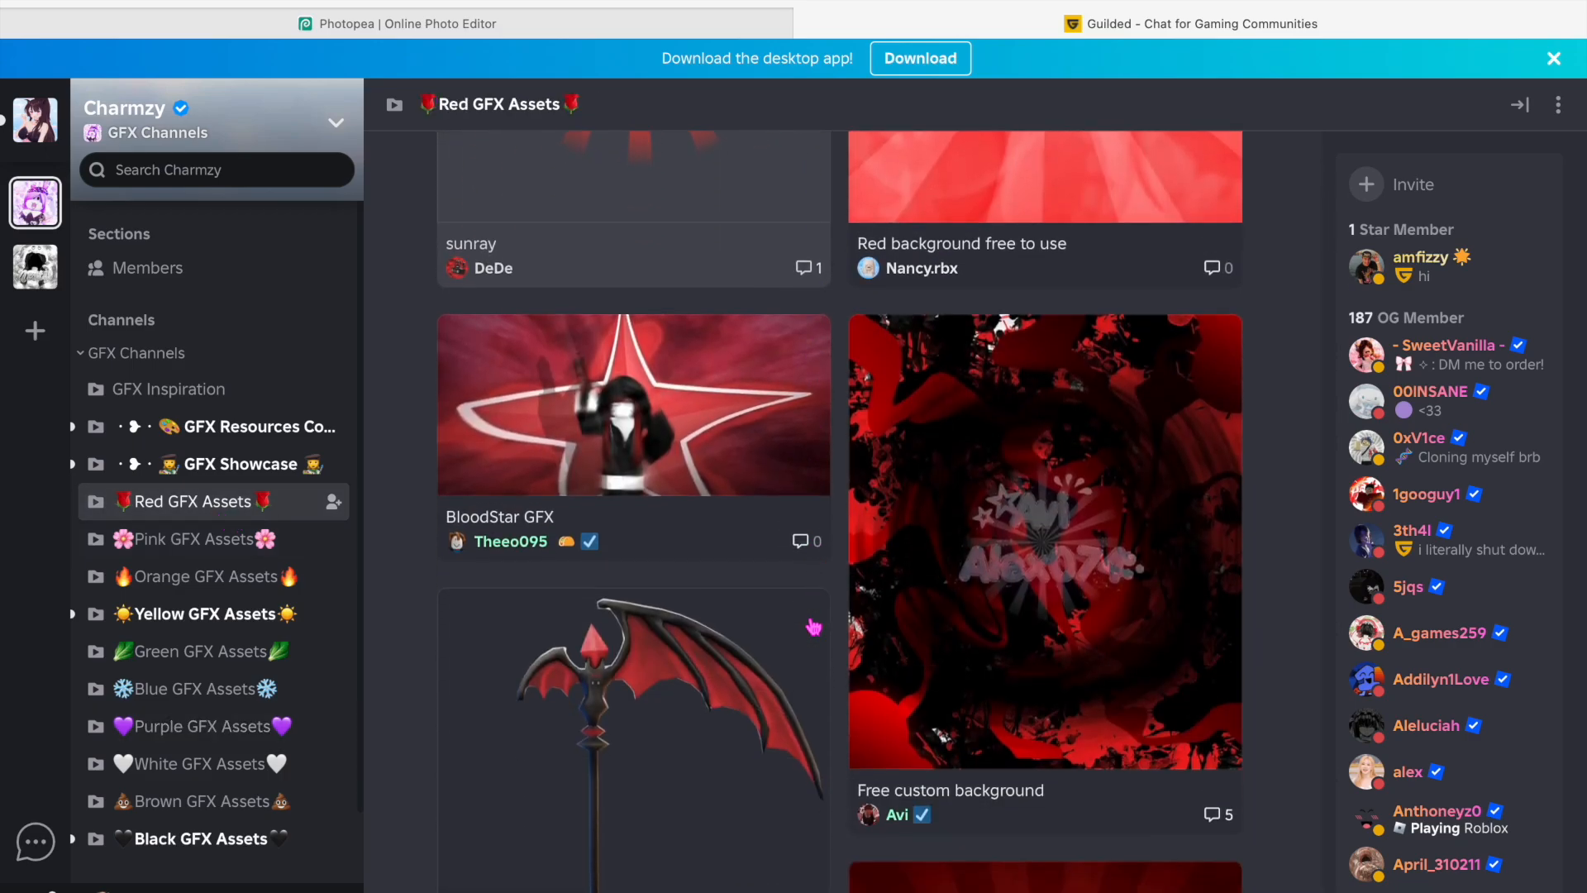
scroll(814, 626, up, 4)
scroll(815, 627, down, 15)
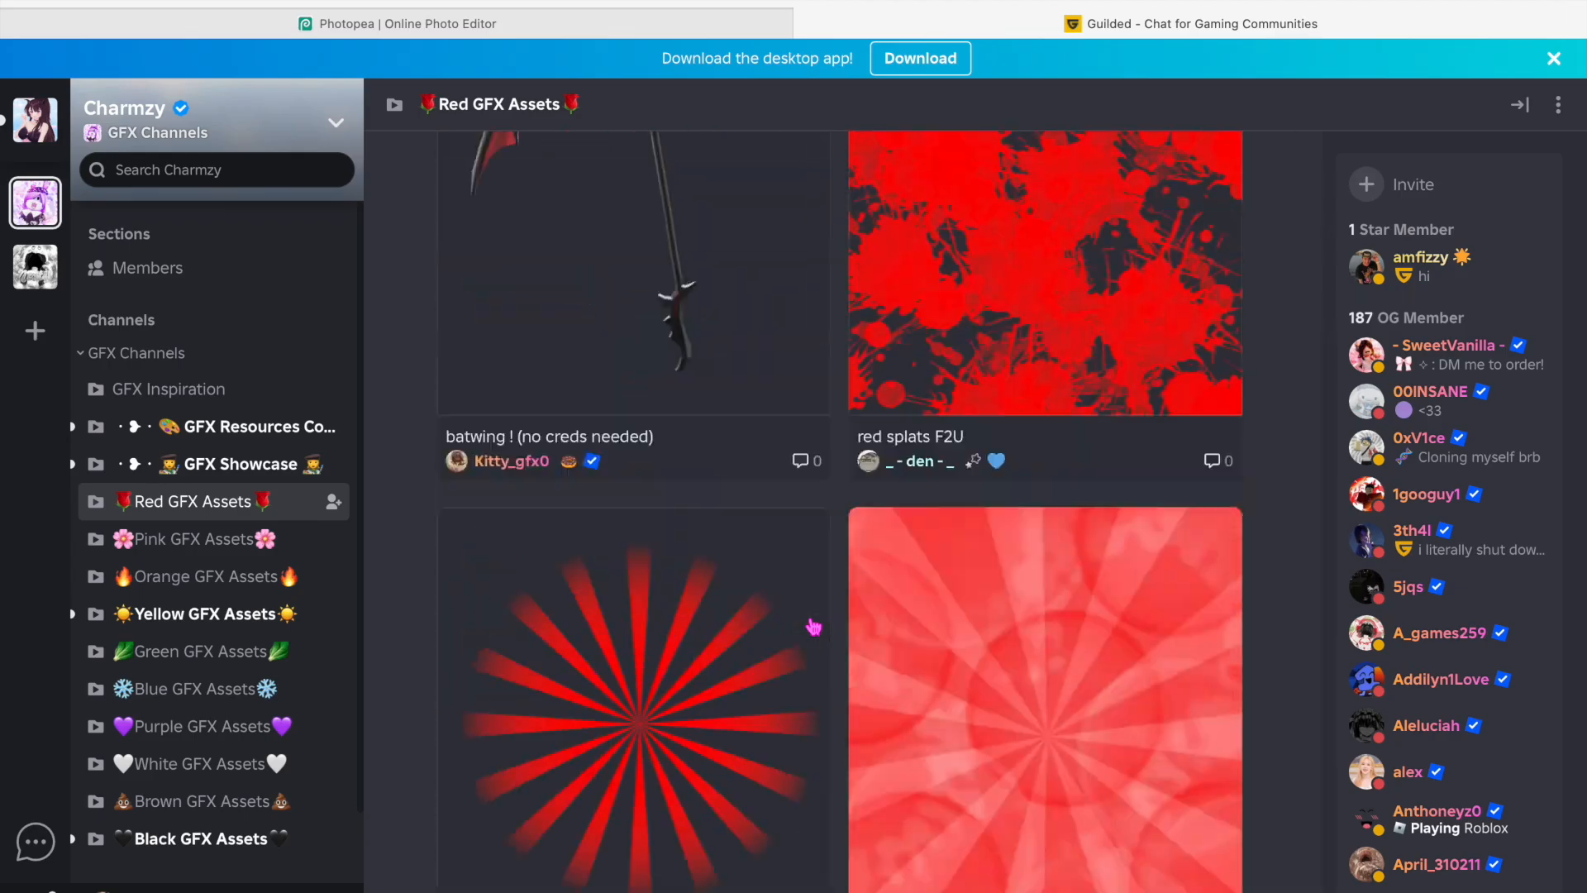
scroll(814, 627, up, 5)
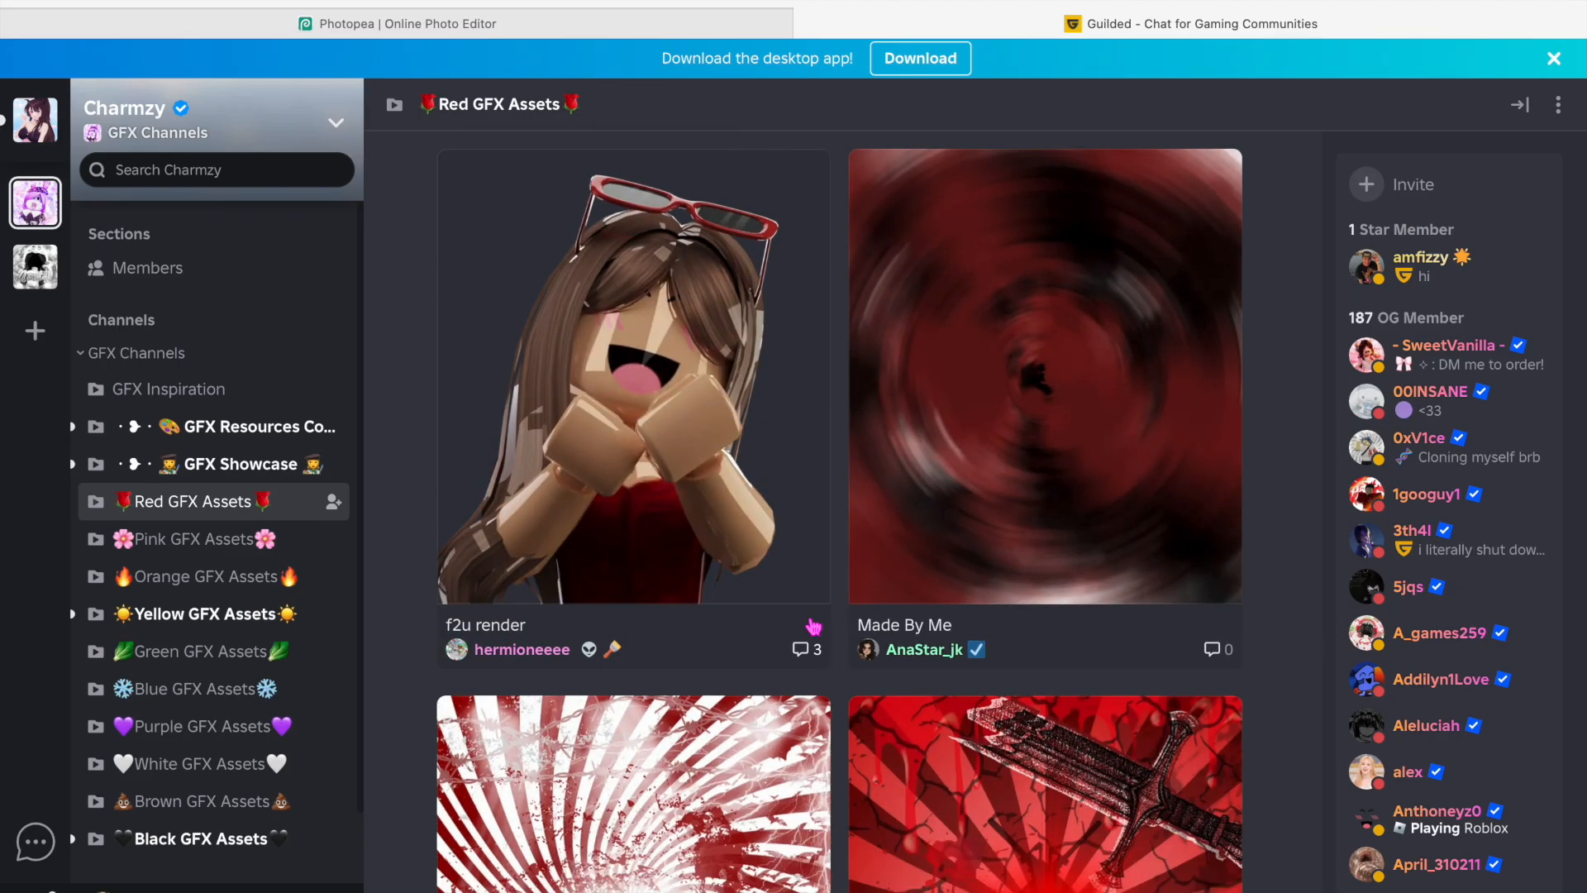
scroll(814, 627, down, 12)
scroll(815, 627, down, 6)
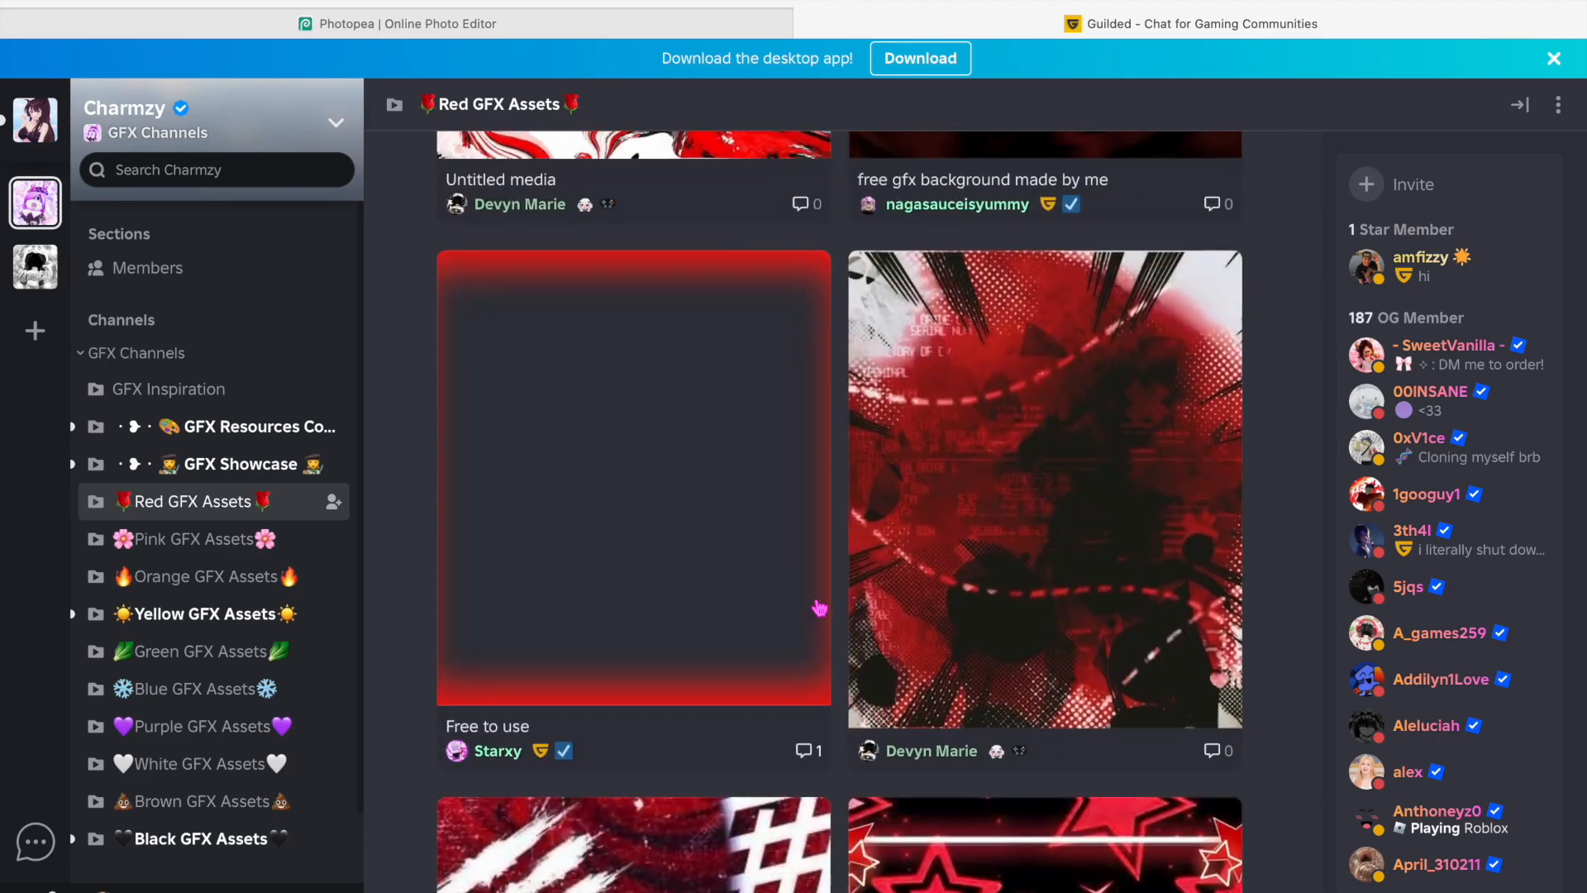
right_click(630, 500)
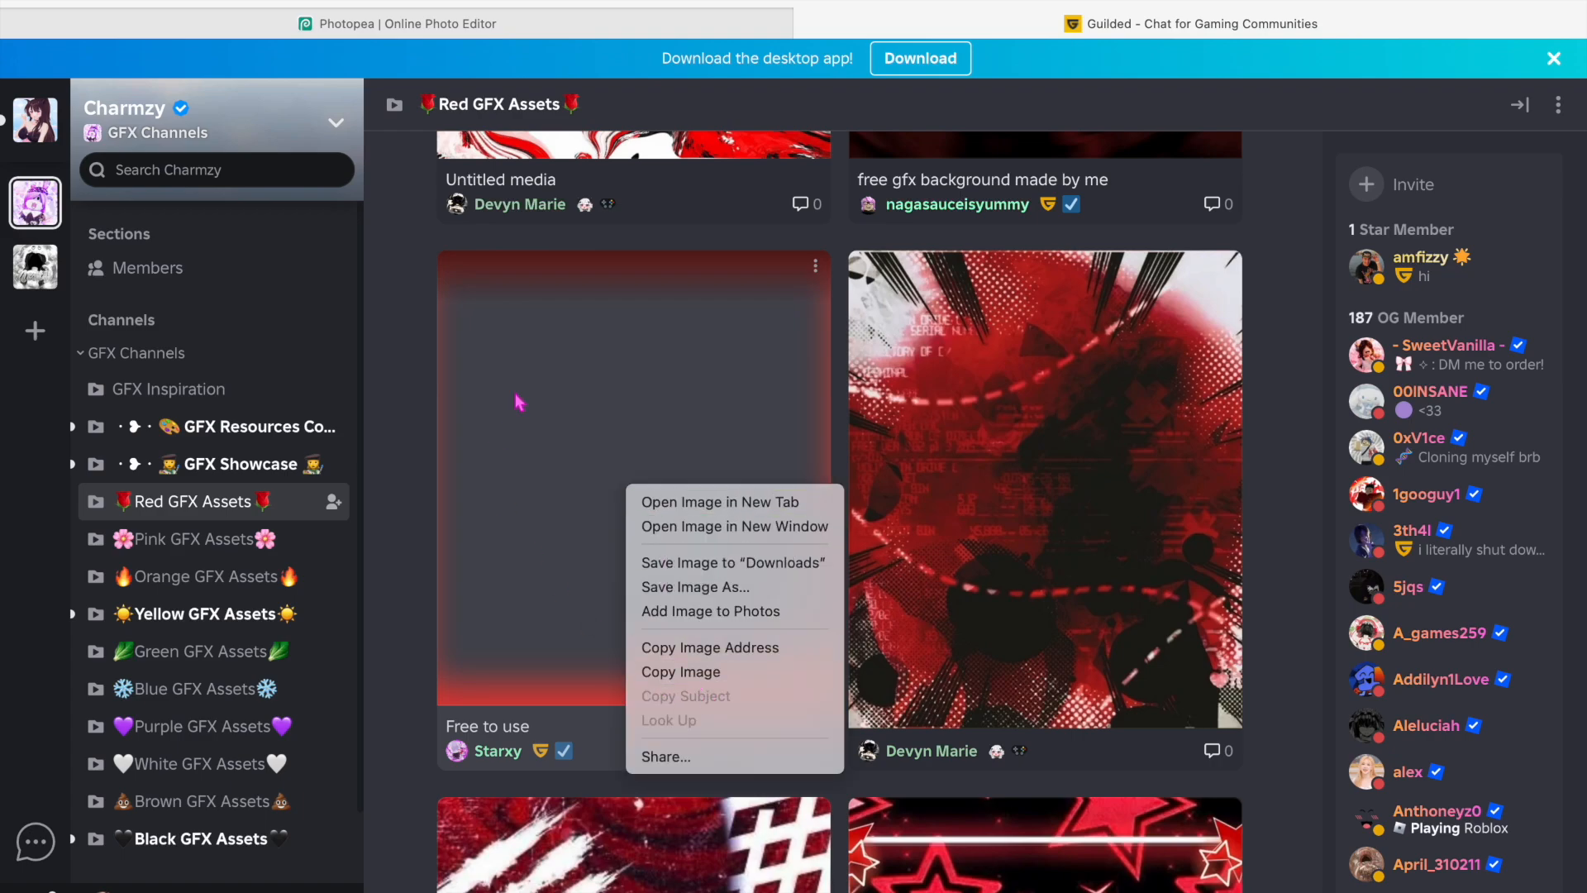
click(550, 33)
Switch to Photopea and scale the placed red frame to 147.36% at X 500 px, Y 514 px so it covers the canvas.
click(539, 22)
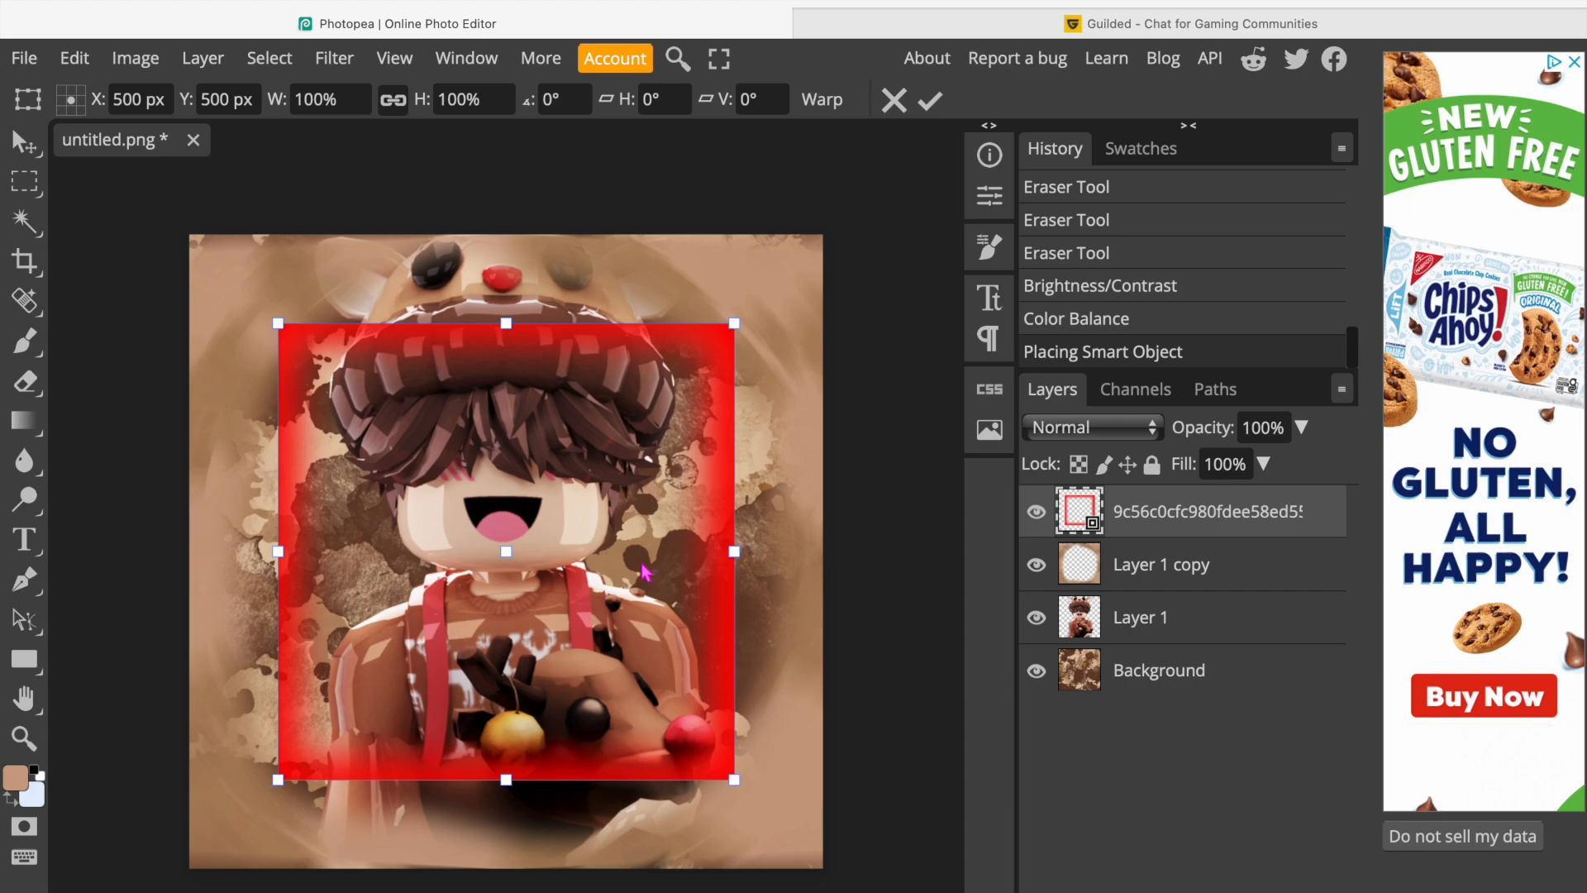
drag(656, 561, 551, 467)
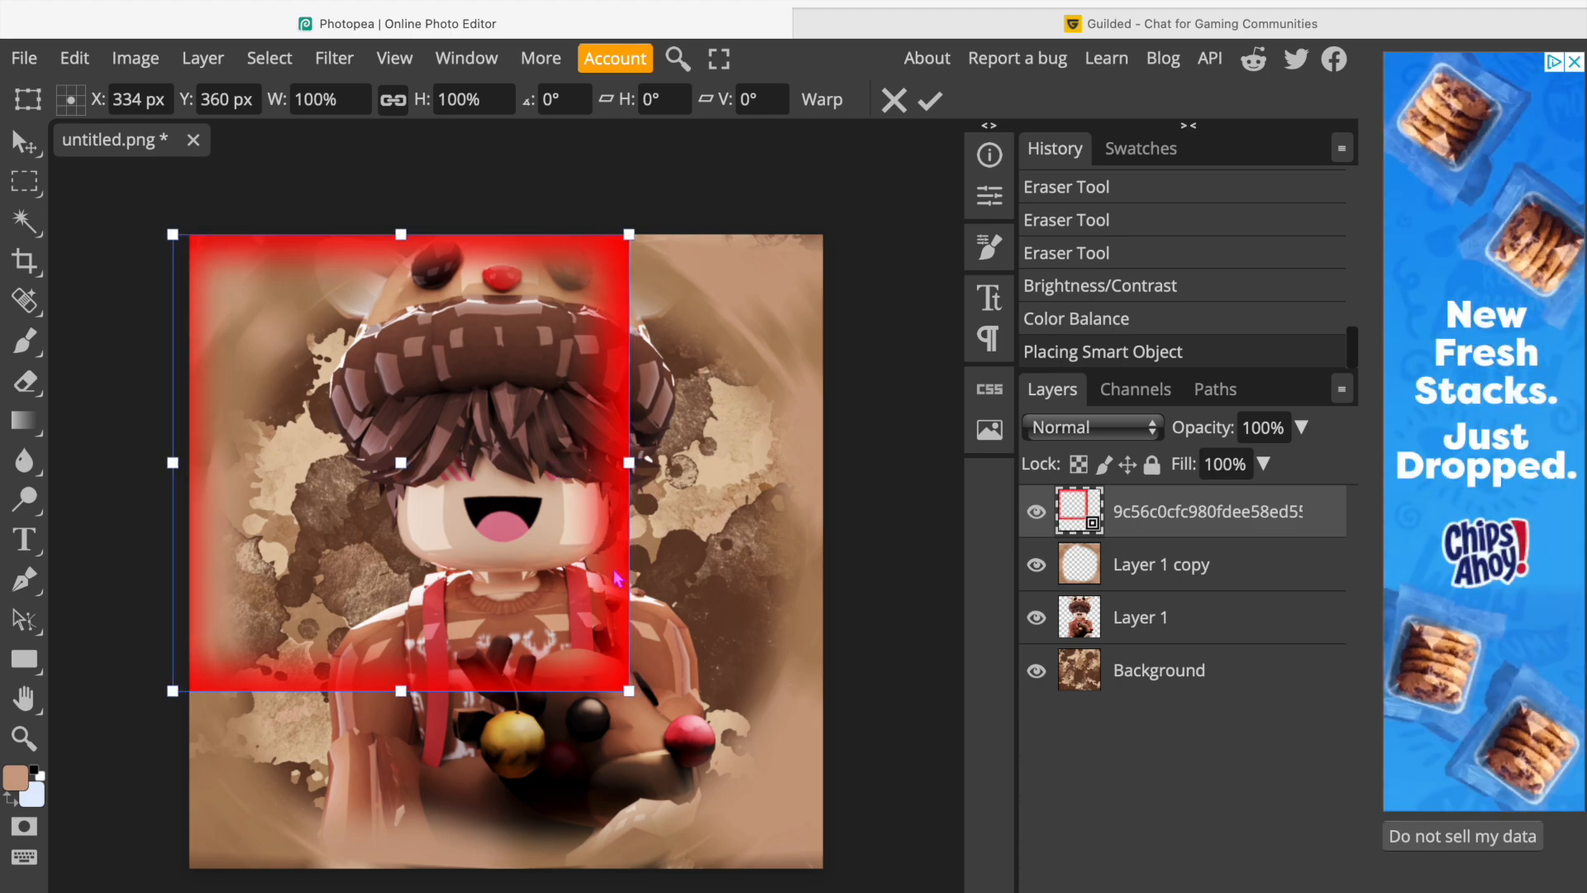
drag(632, 693, 877, 853)
drag(727, 811, 729, 794)
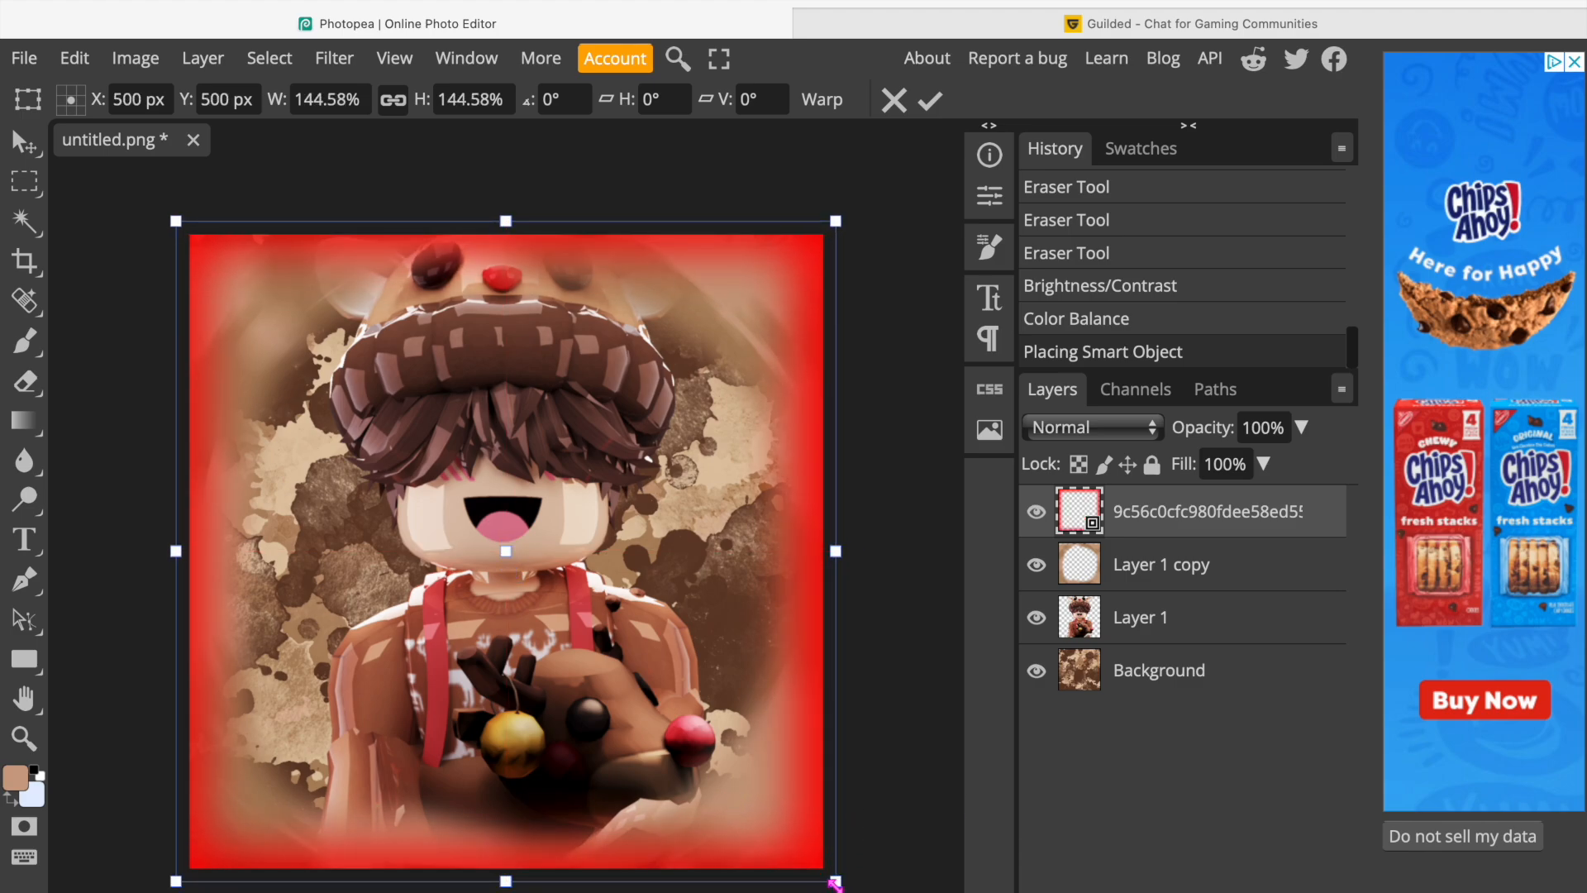
drag(835, 883, 849, 891)
drag(741, 816, 740, 825)
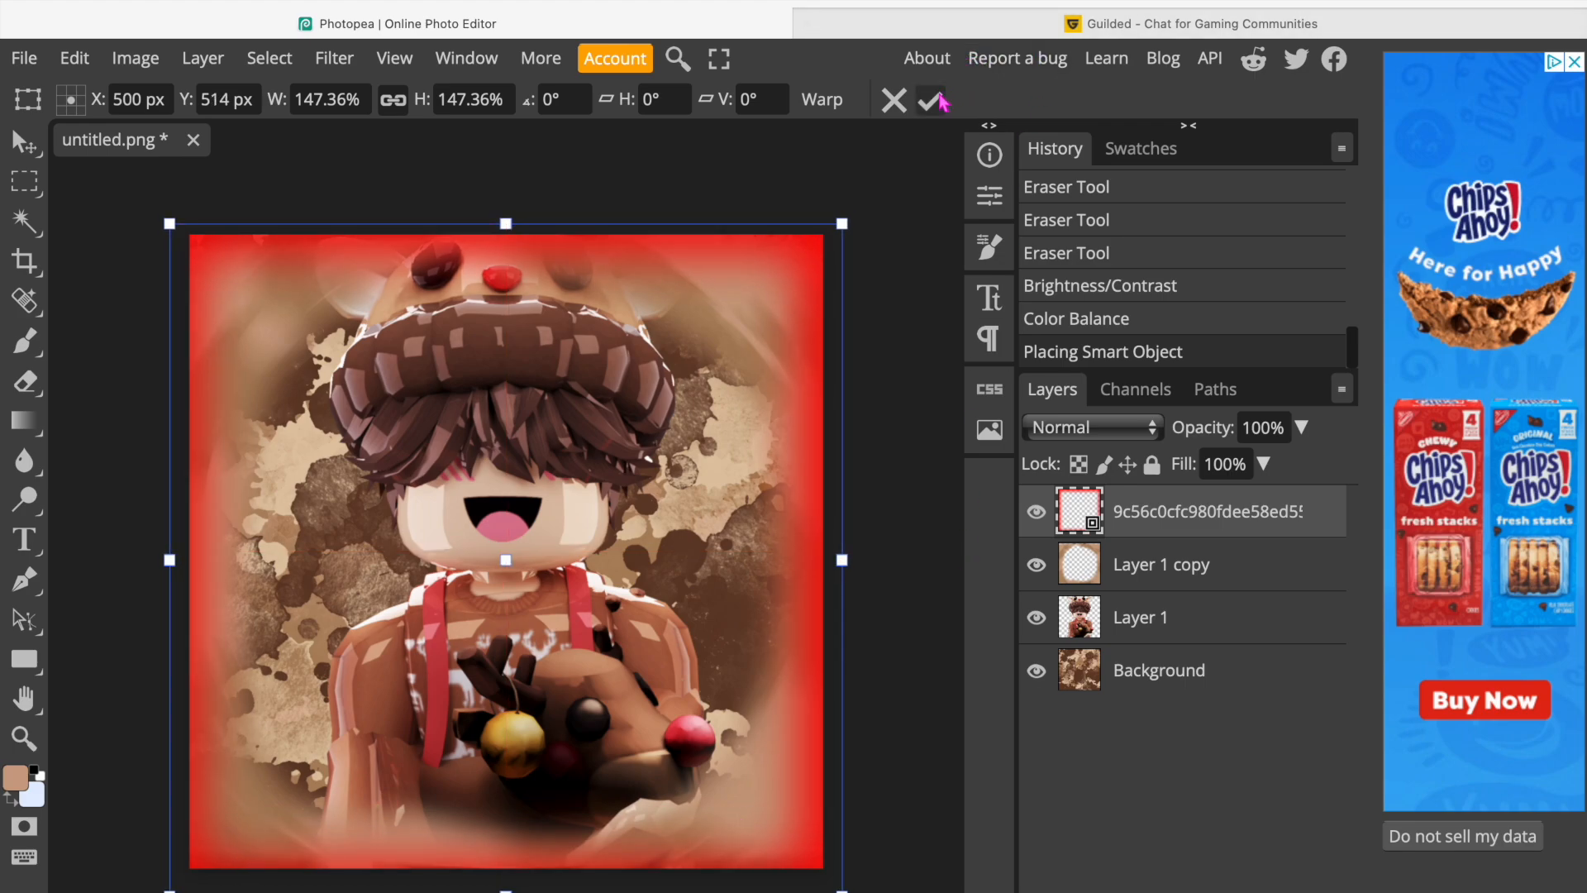
click(934, 100)
Open the blending options of the placed red frame layer and enable a Gradient Overlay.
right_click(1192, 532)
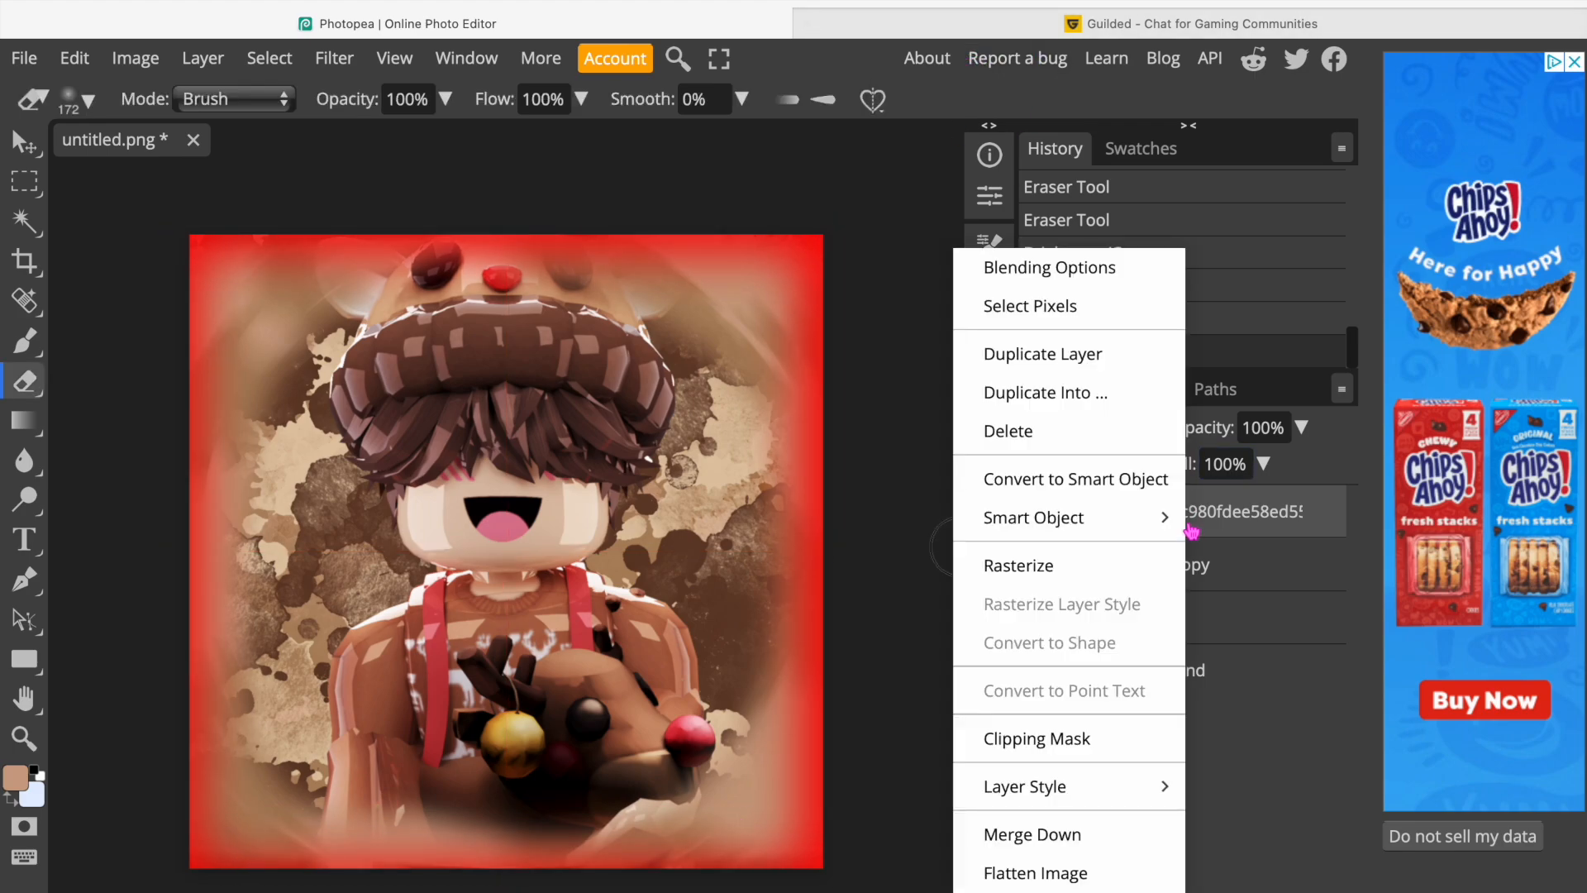
click(1067, 265)
drag(744, 261, 1315, 142)
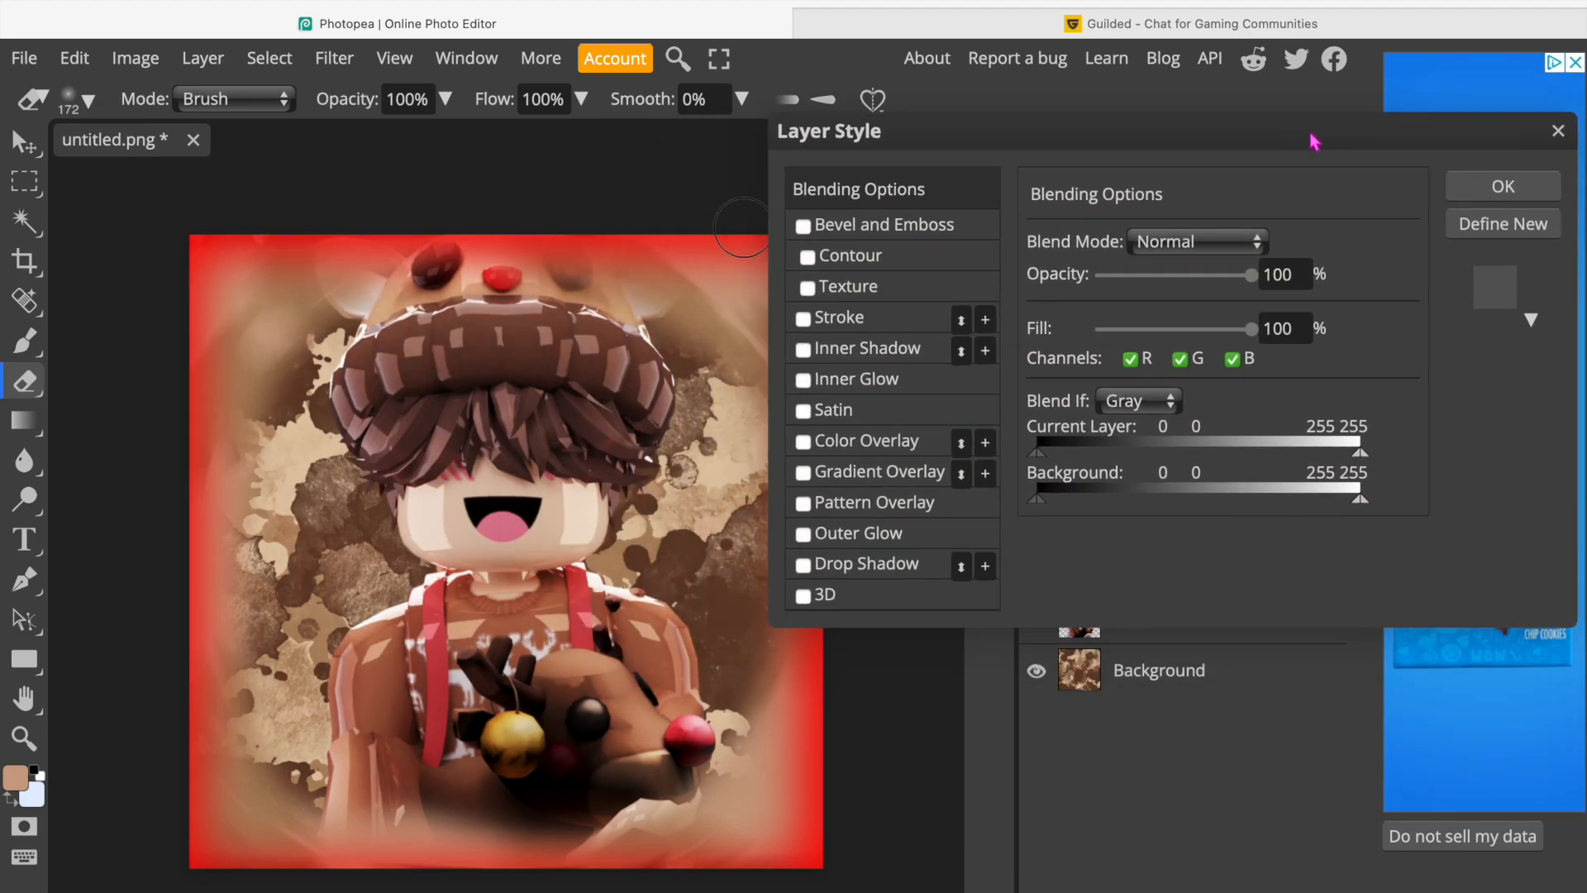
click(878, 476)
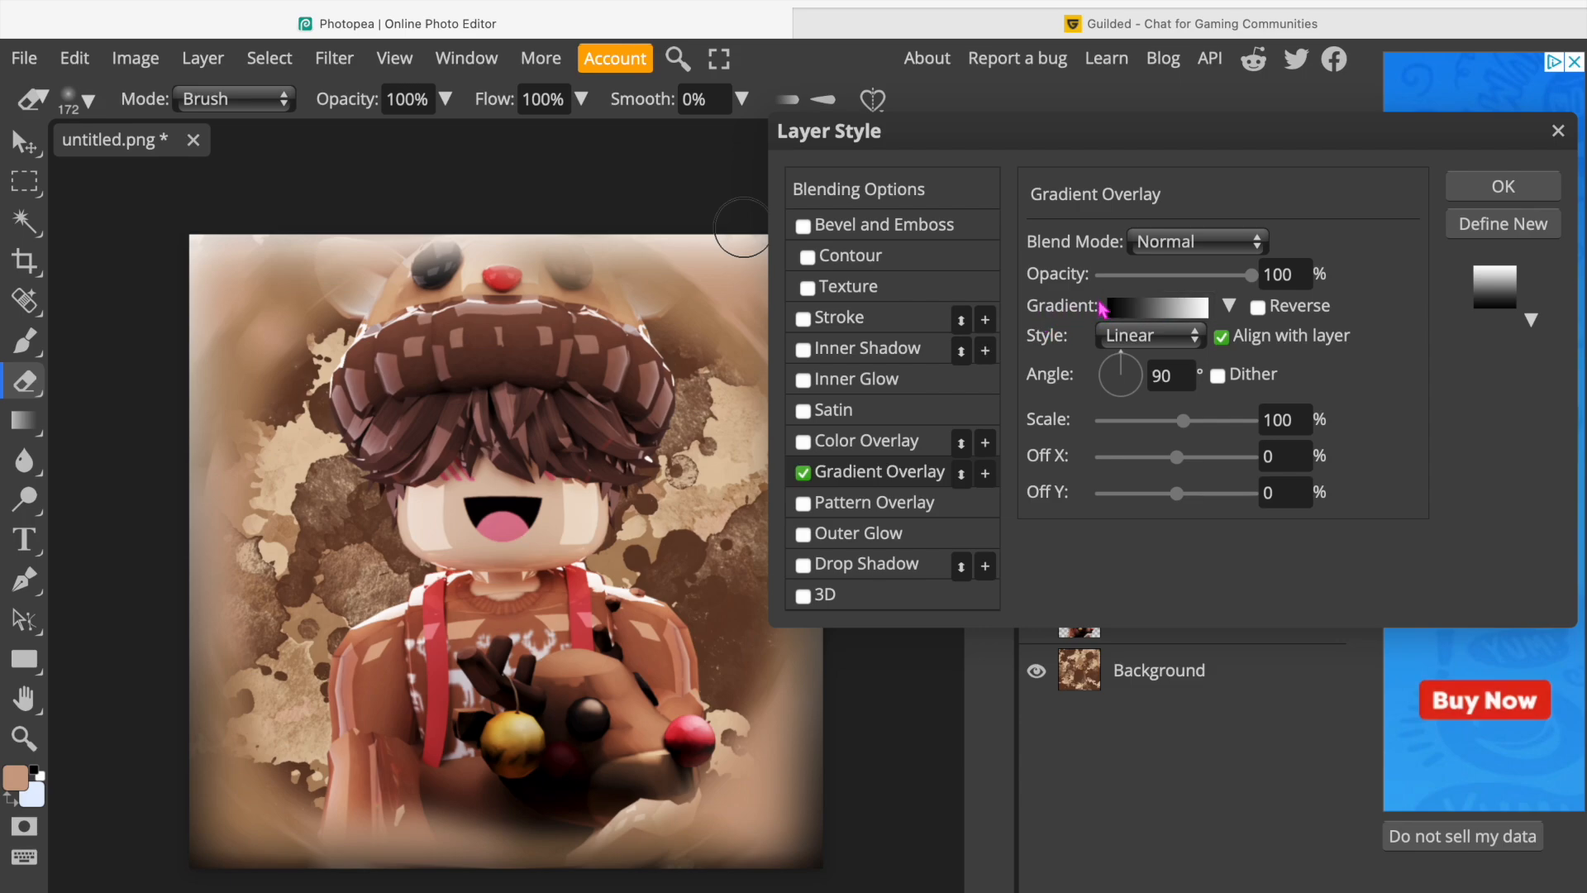
Edit the overlay's gradient and change its black start colour stop to white.
click(1179, 315)
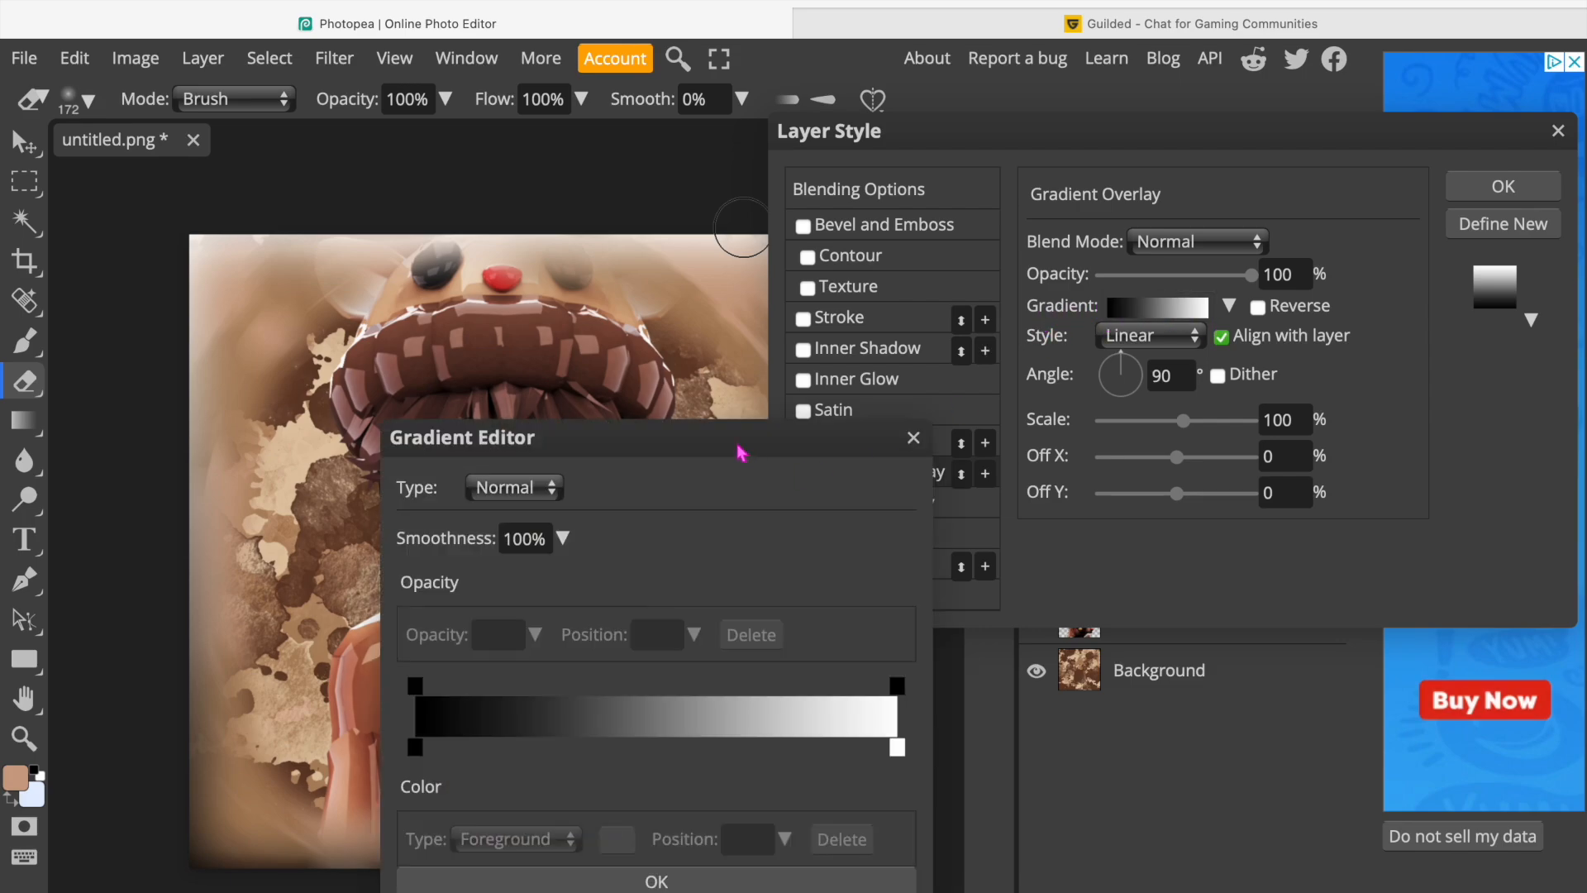
drag(742, 453, 1273, 193)
click(946, 490)
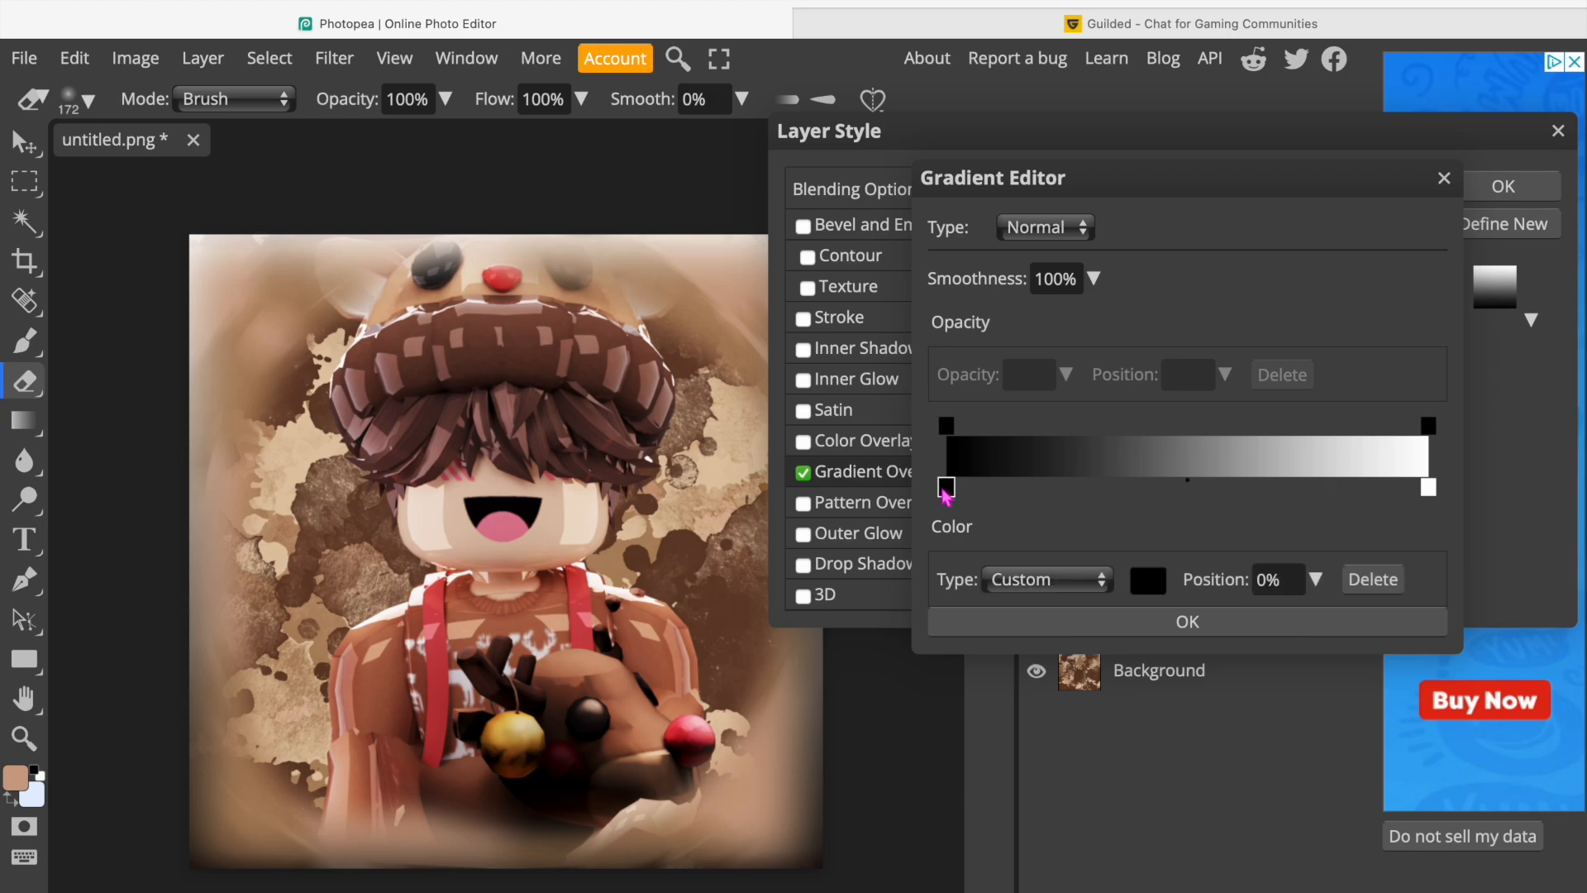
click(1154, 588)
drag(831, 492, 551, 298)
click(1104, 365)
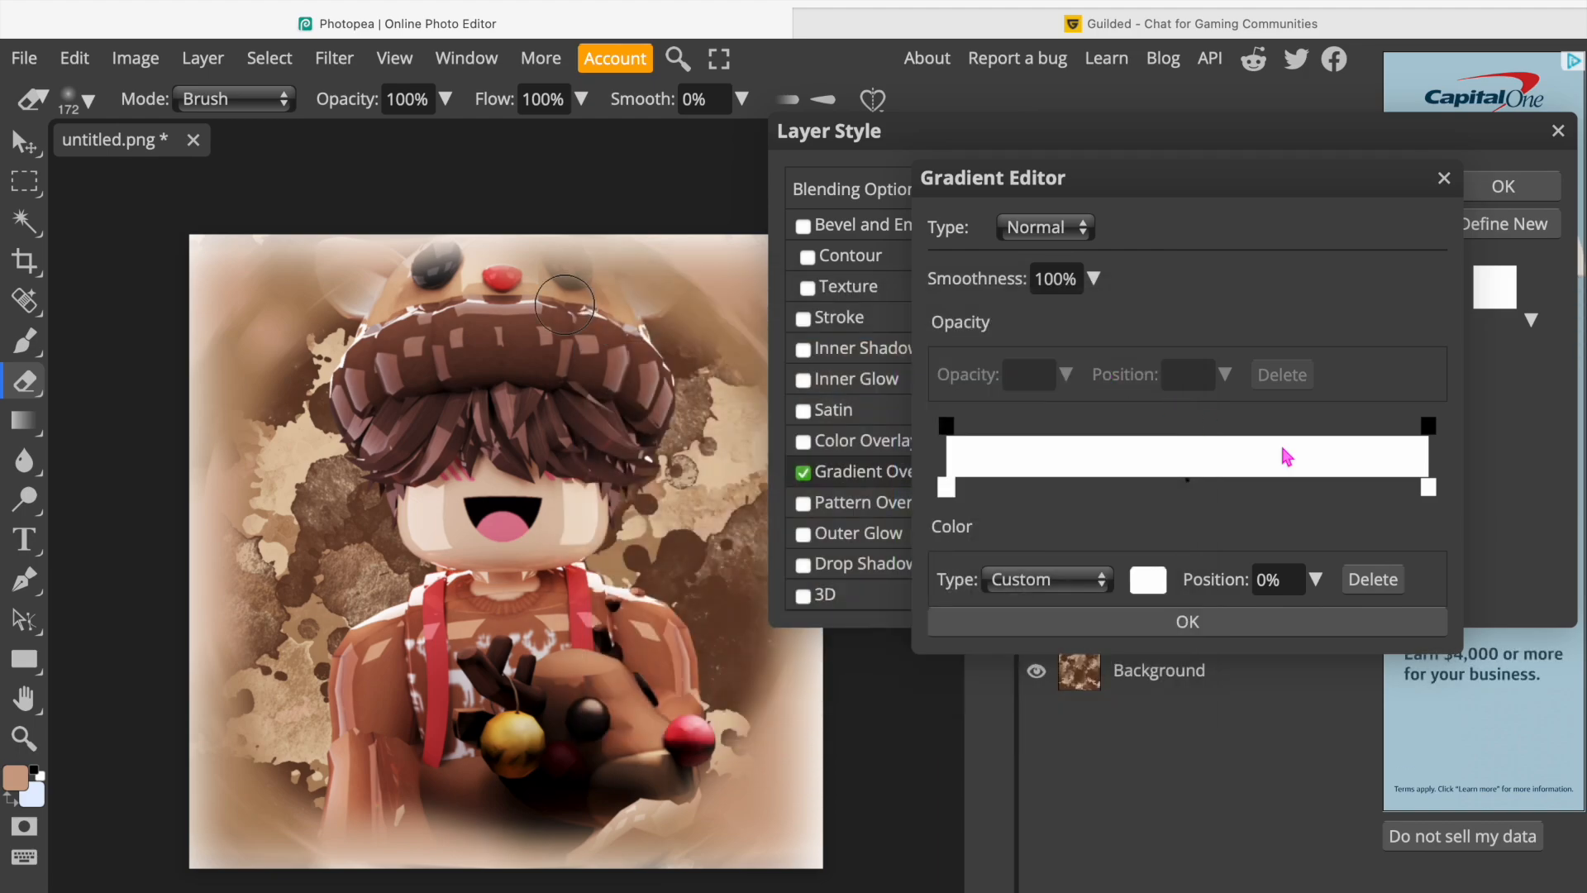
Set the gradient's end colour stop to brown #753911 and accept the edited gradient.
click(1429, 487)
click(1149, 580)
drag(839, 453, 853, 518)
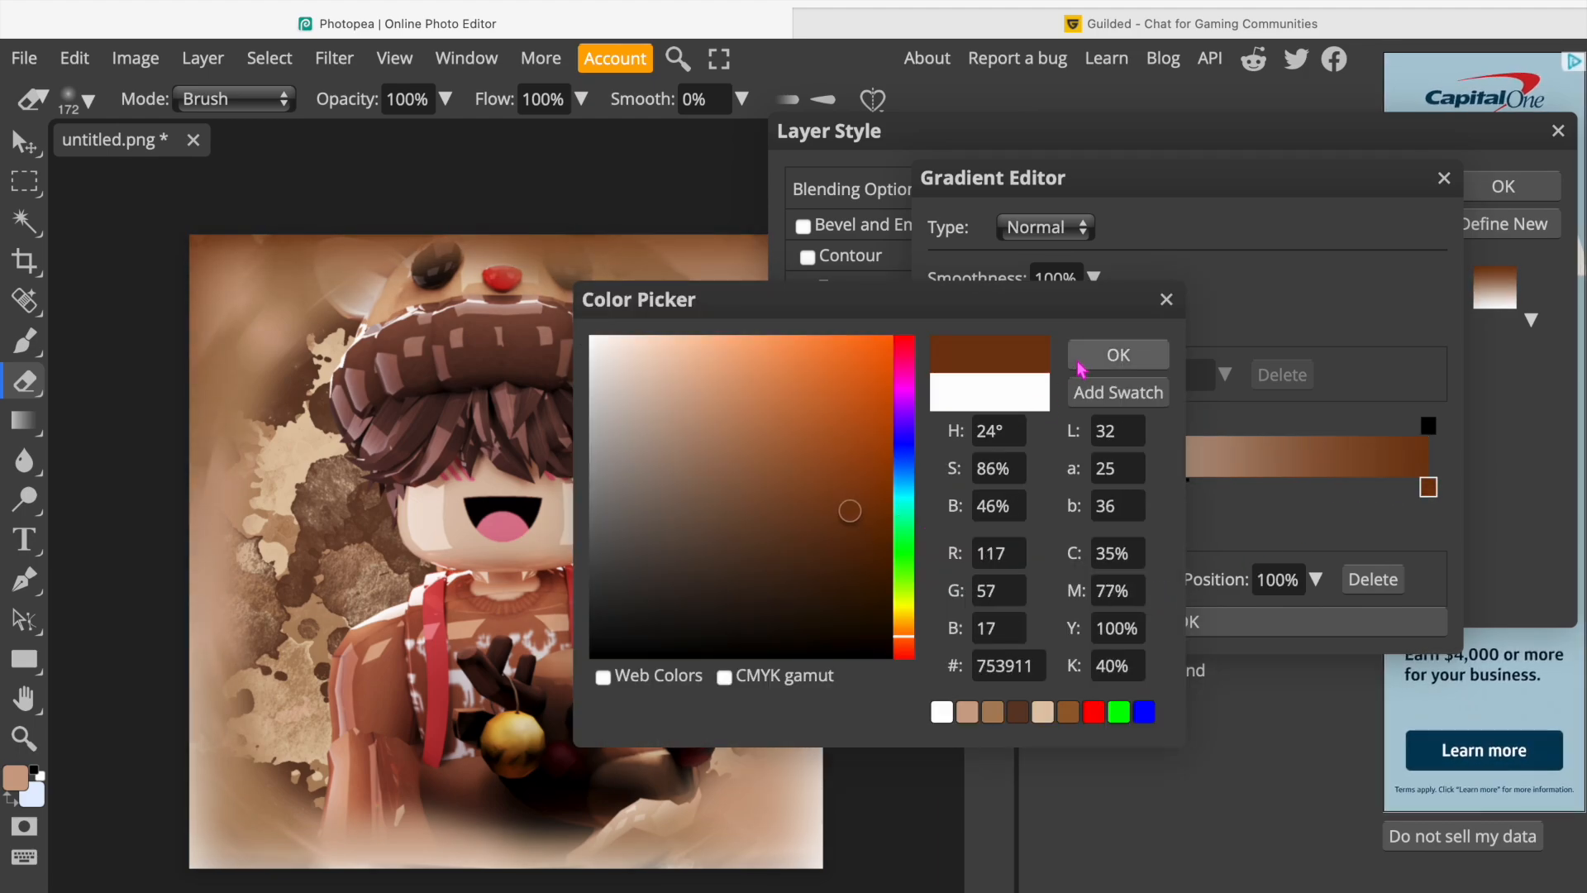
click(1119, 355)
click(1083, 624)
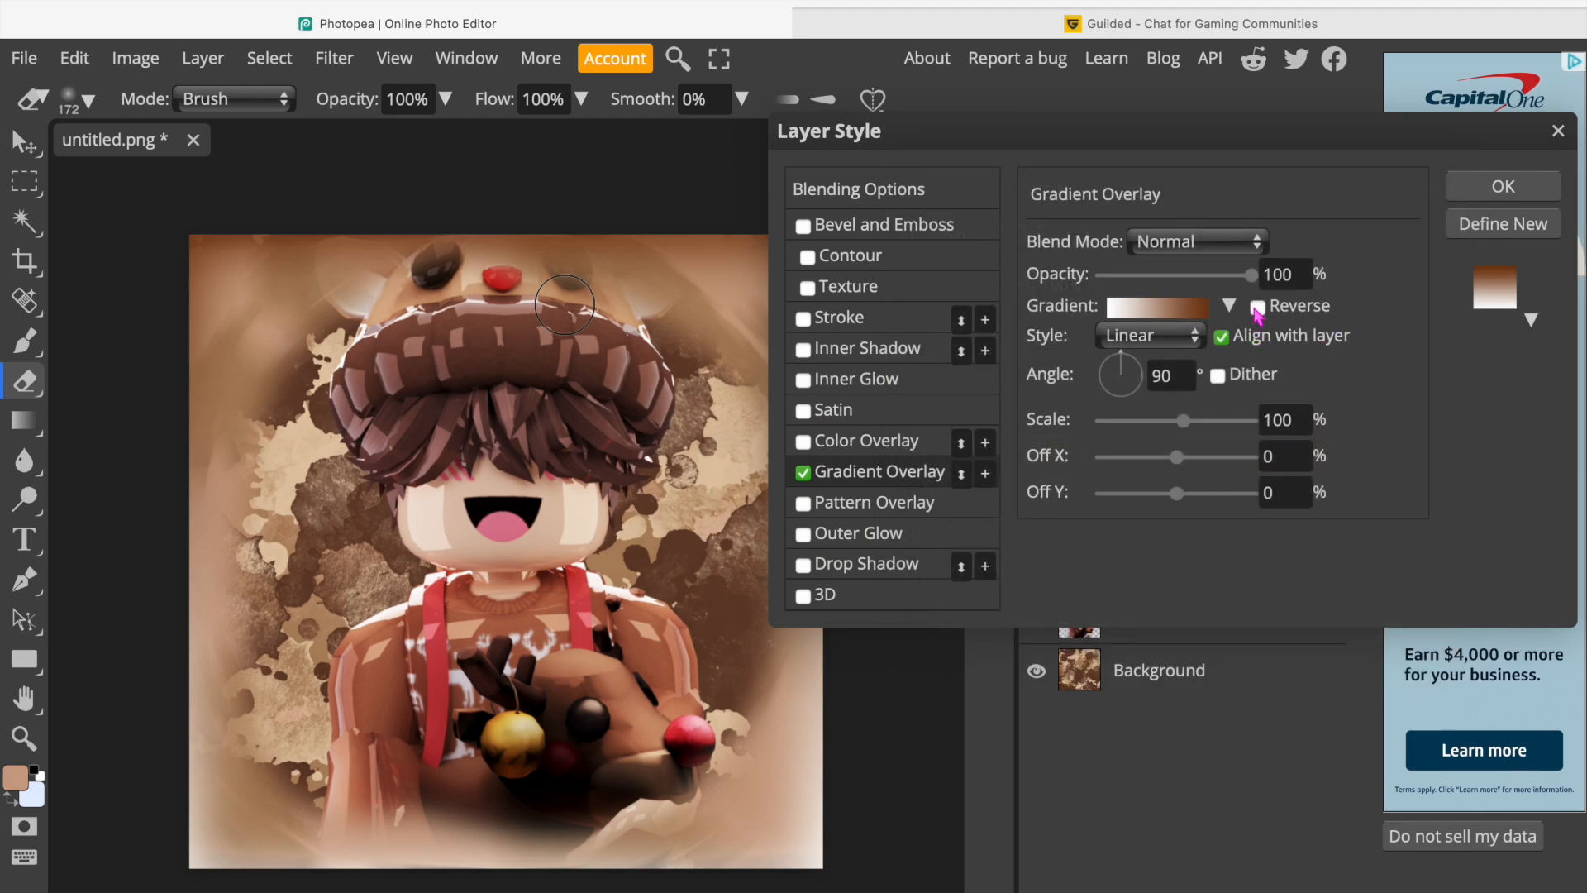
Toggle the gradient overlay's Reverse option to compare both directions, and recheck the gradient's colour stops.
click(1258, 307)
click(1260, 308)
click(1261, 308)
click(1257, 308)
click(1257, 307)
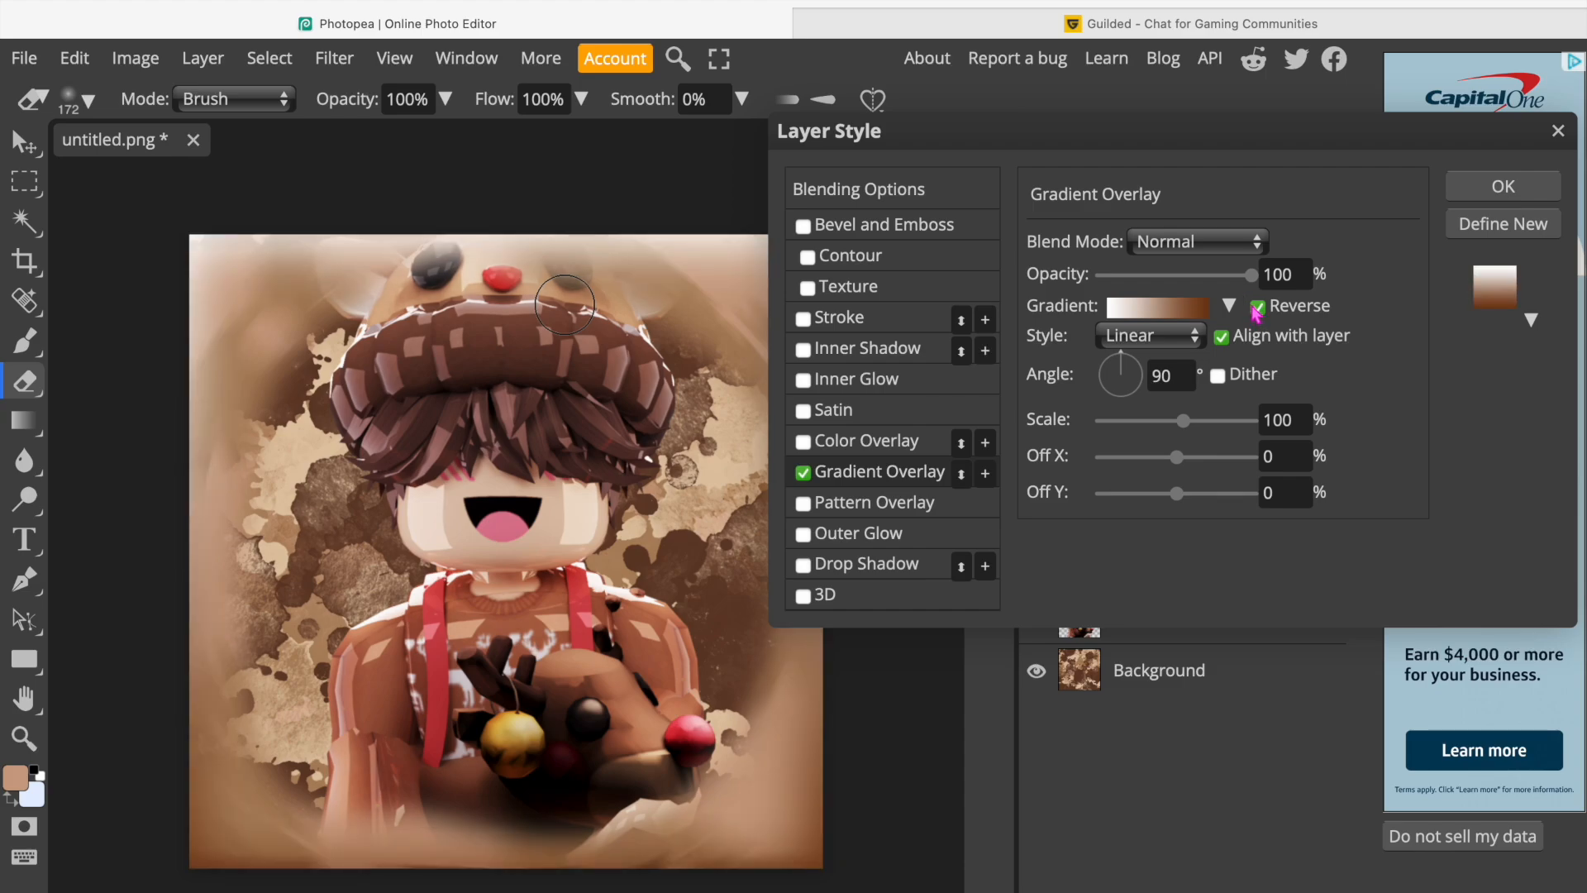
click(1257, 309)
click(1256, 308)
click(1178, 319)
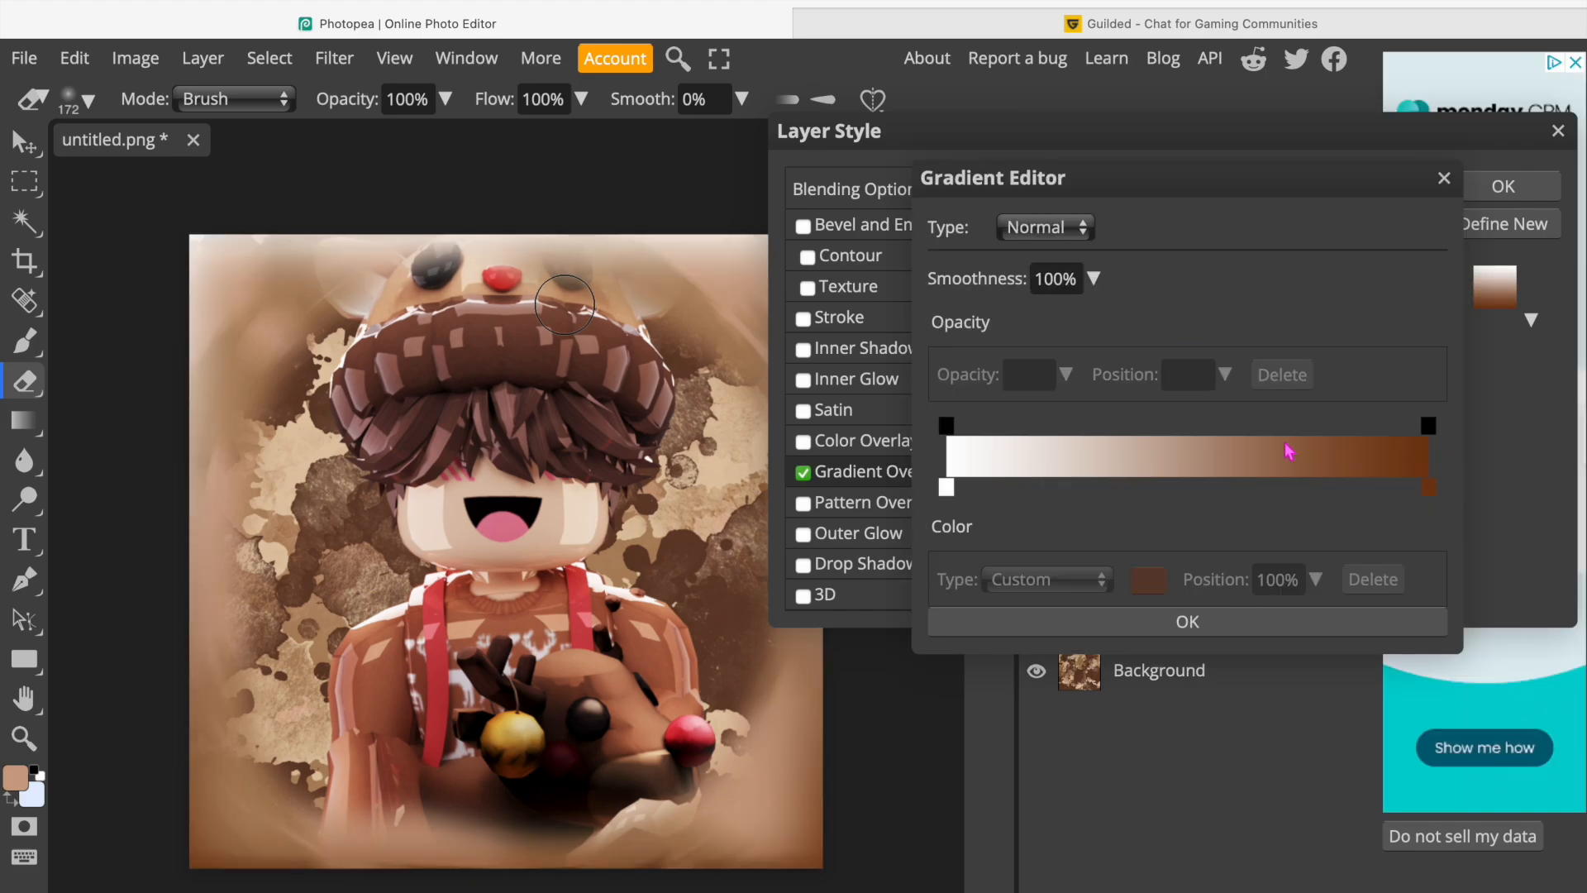
click(1445, 178)
click(1258, 307)
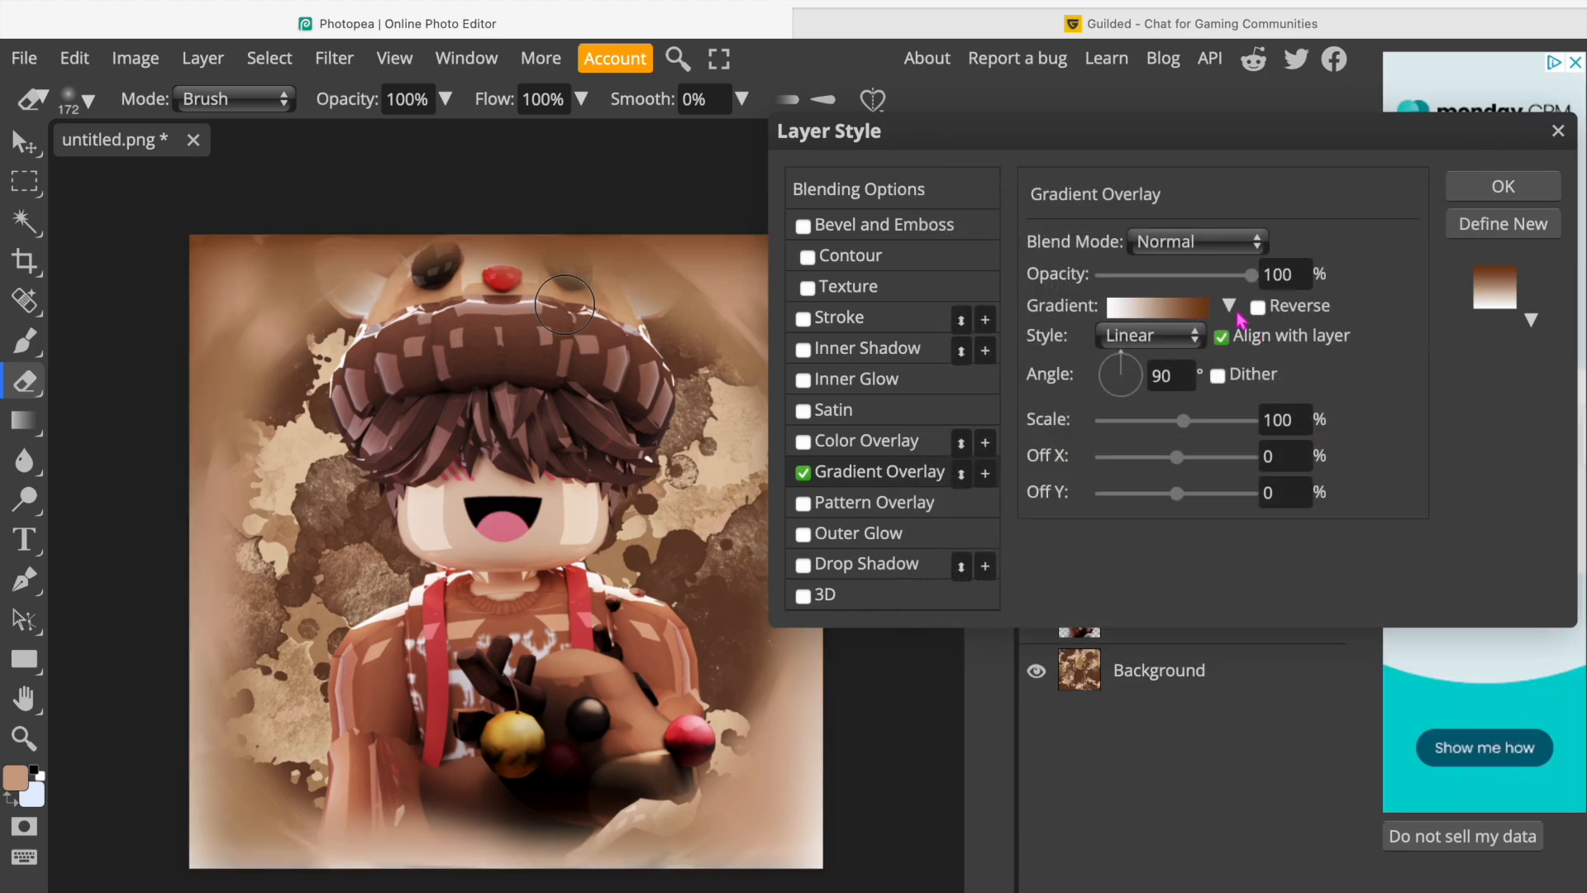
click(1184, 315)
click(1444, 178)
click(1229, 306)
click(1232, 309)
Apply the gradient overlay to the frame with Reverse enabled, and select the Background layer.
click(1258, 308)
click(1192, 312)
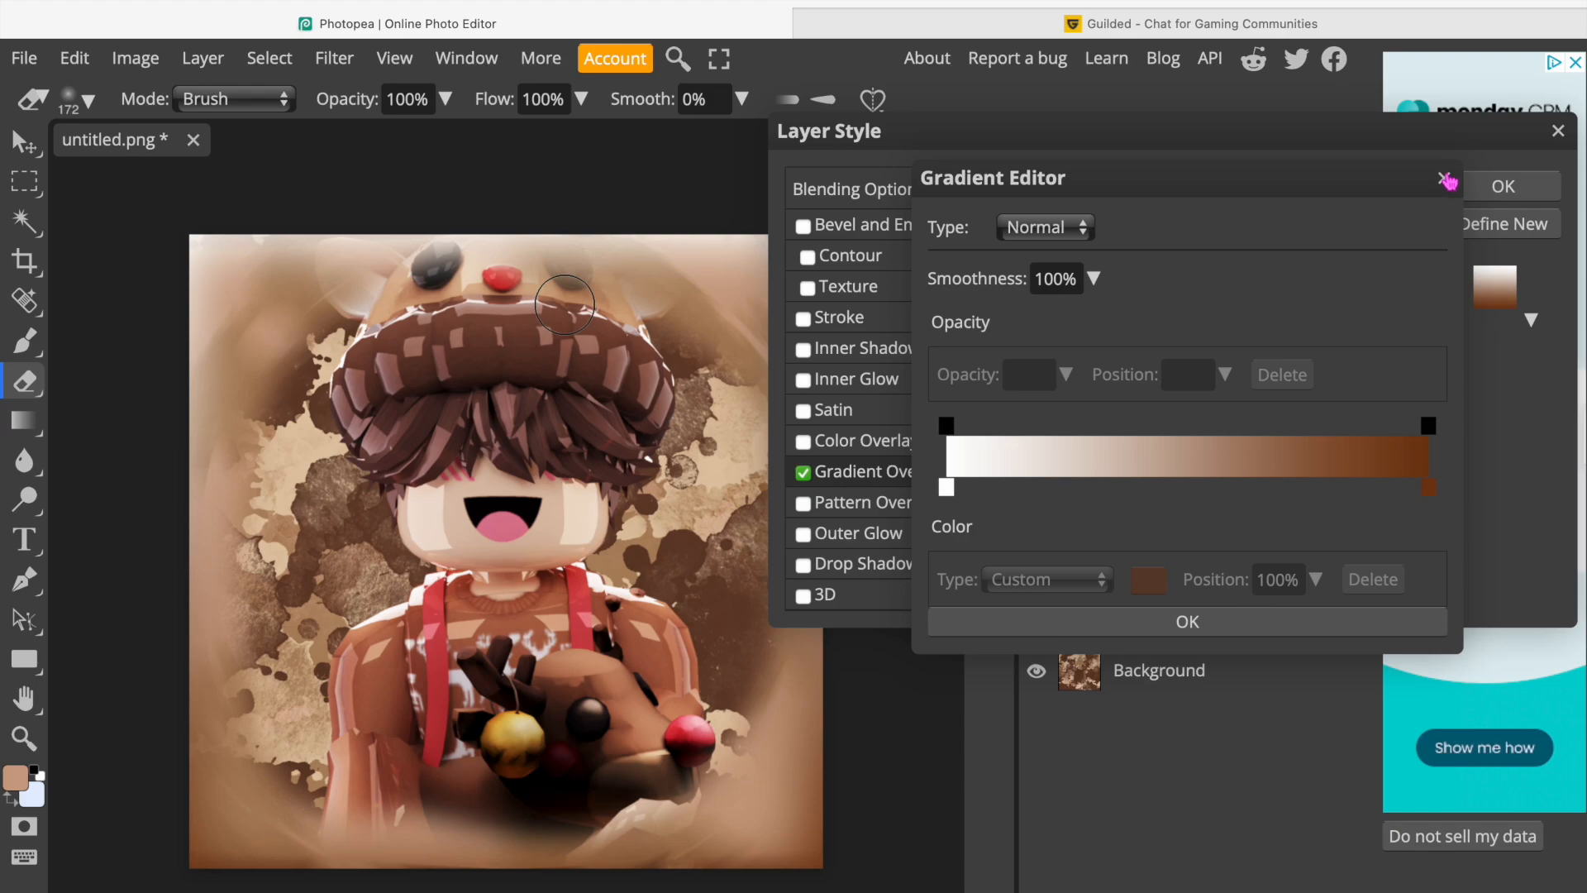
click(1447, 180)
click(1506, 188)
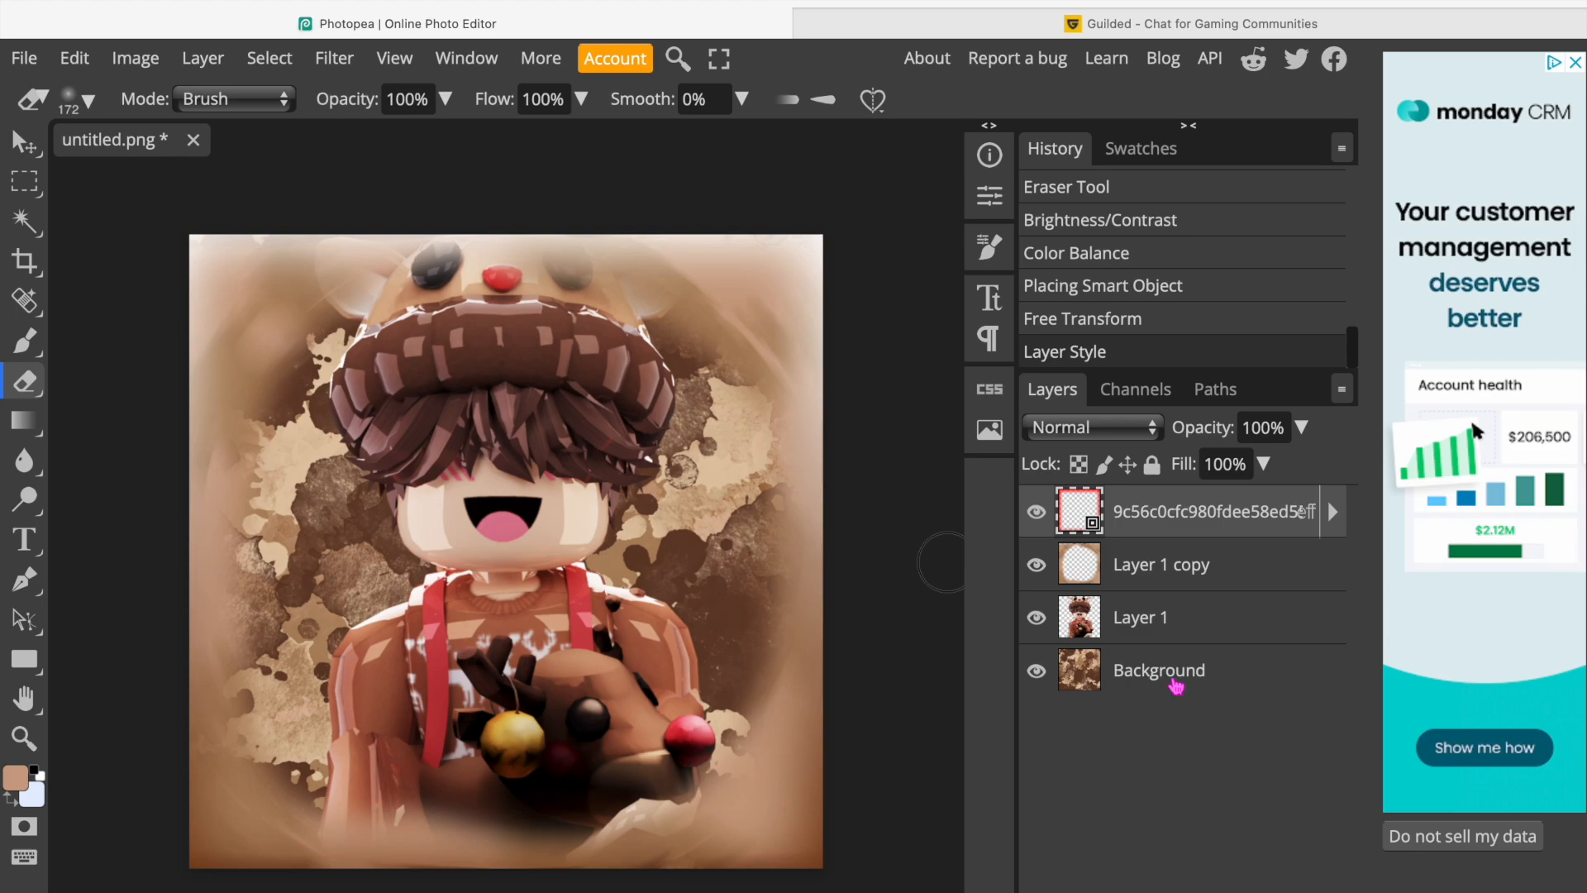
click(1174, 686)
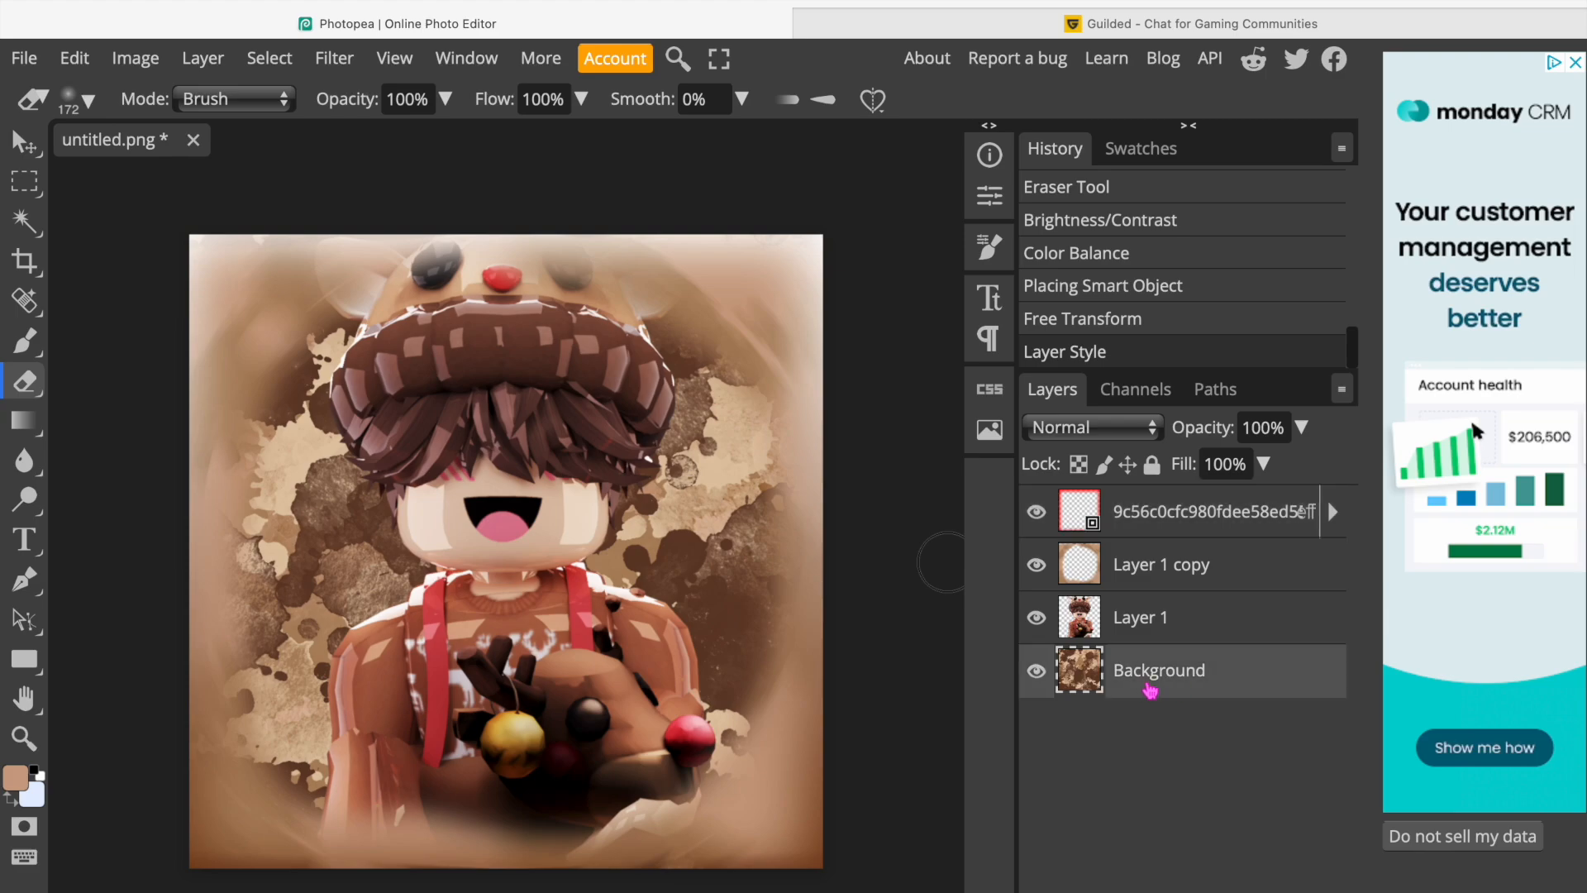
click(25, 58)
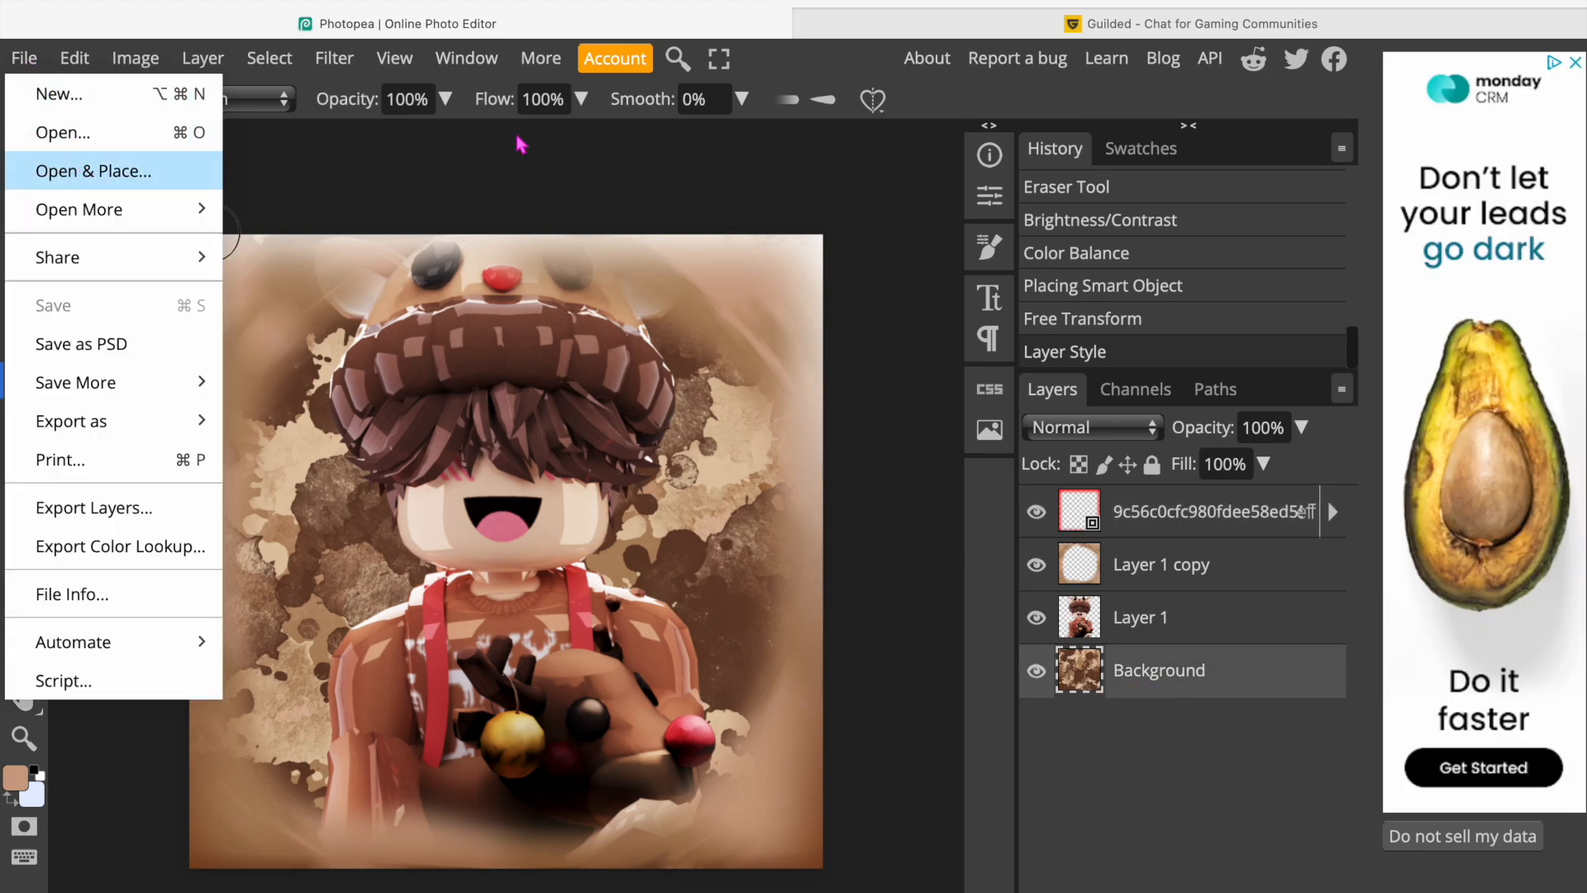
Switch to Guilded and browse the White GFX Assets channel for the squiggle line.png overlay.
click(915, 25)
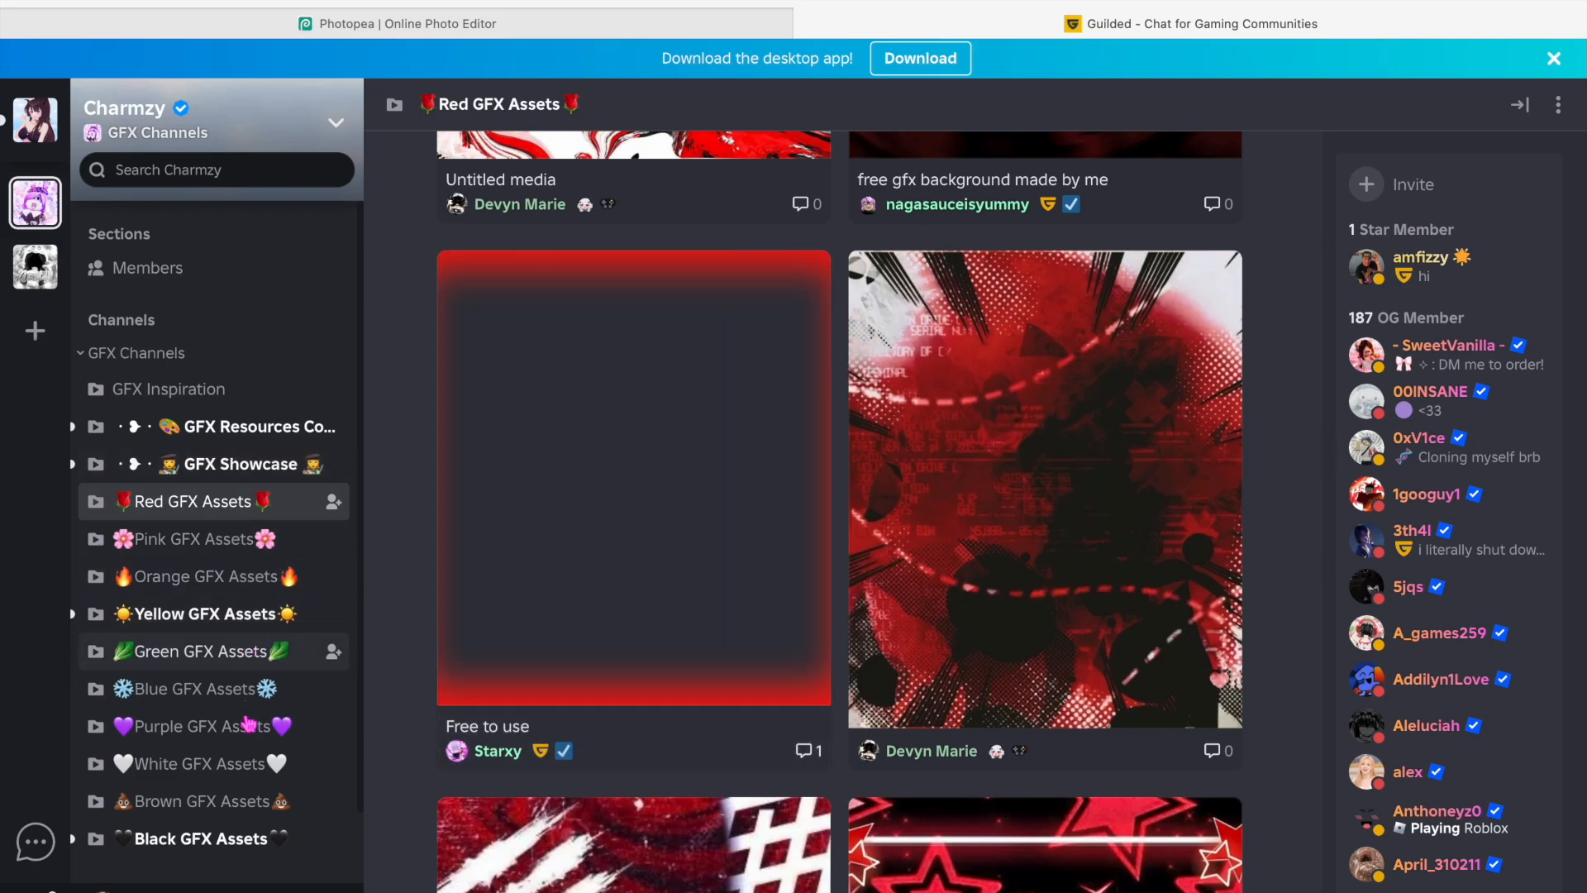
click(235, 764)
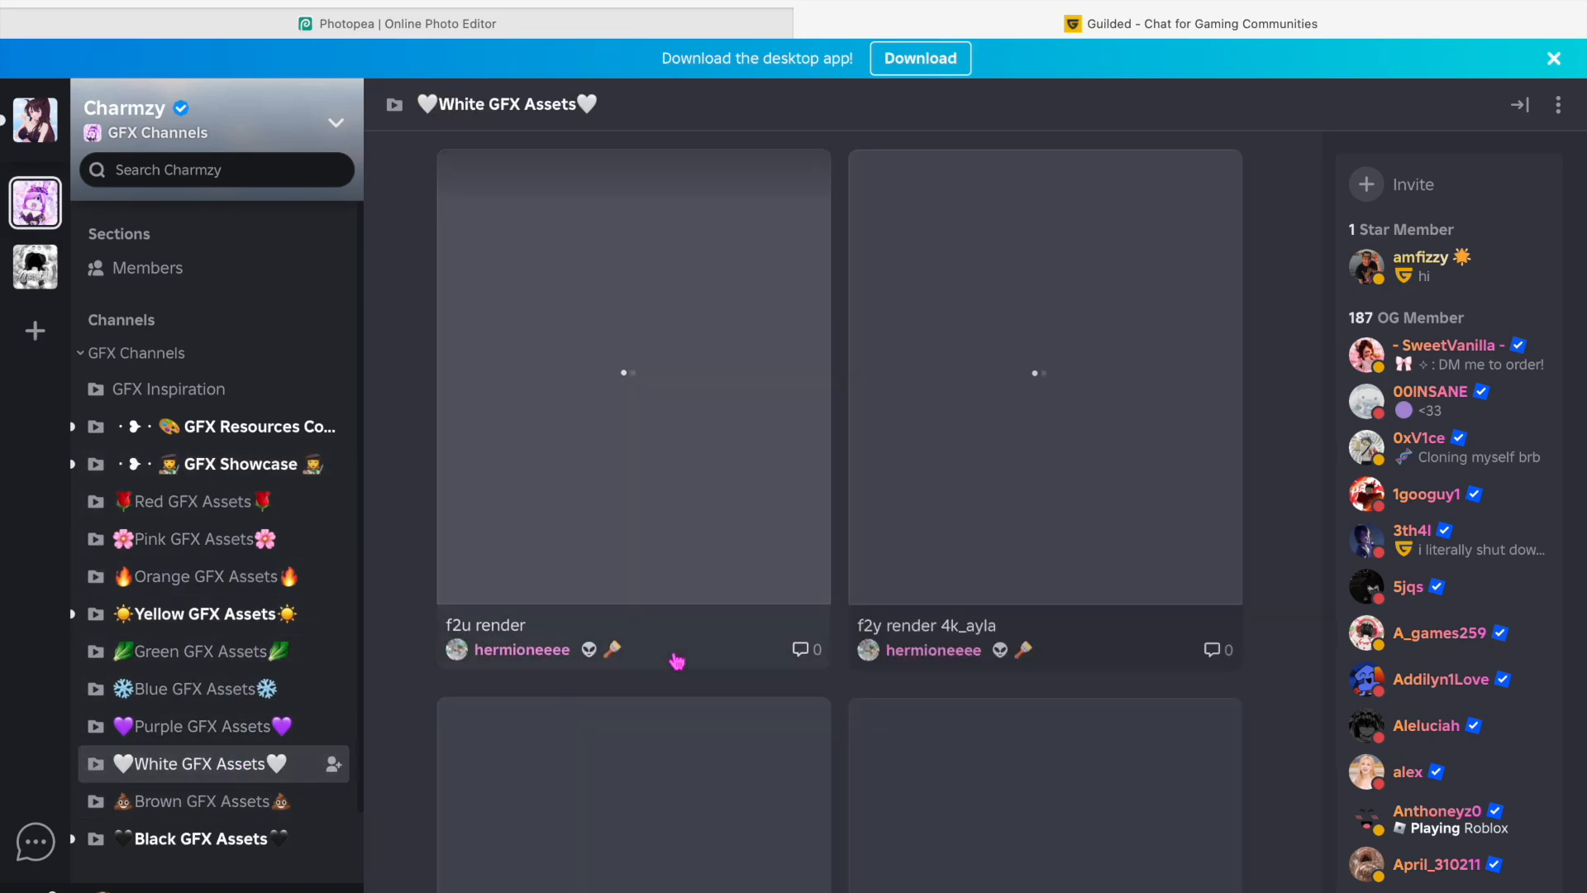
scroll(677, 662, down, 5)
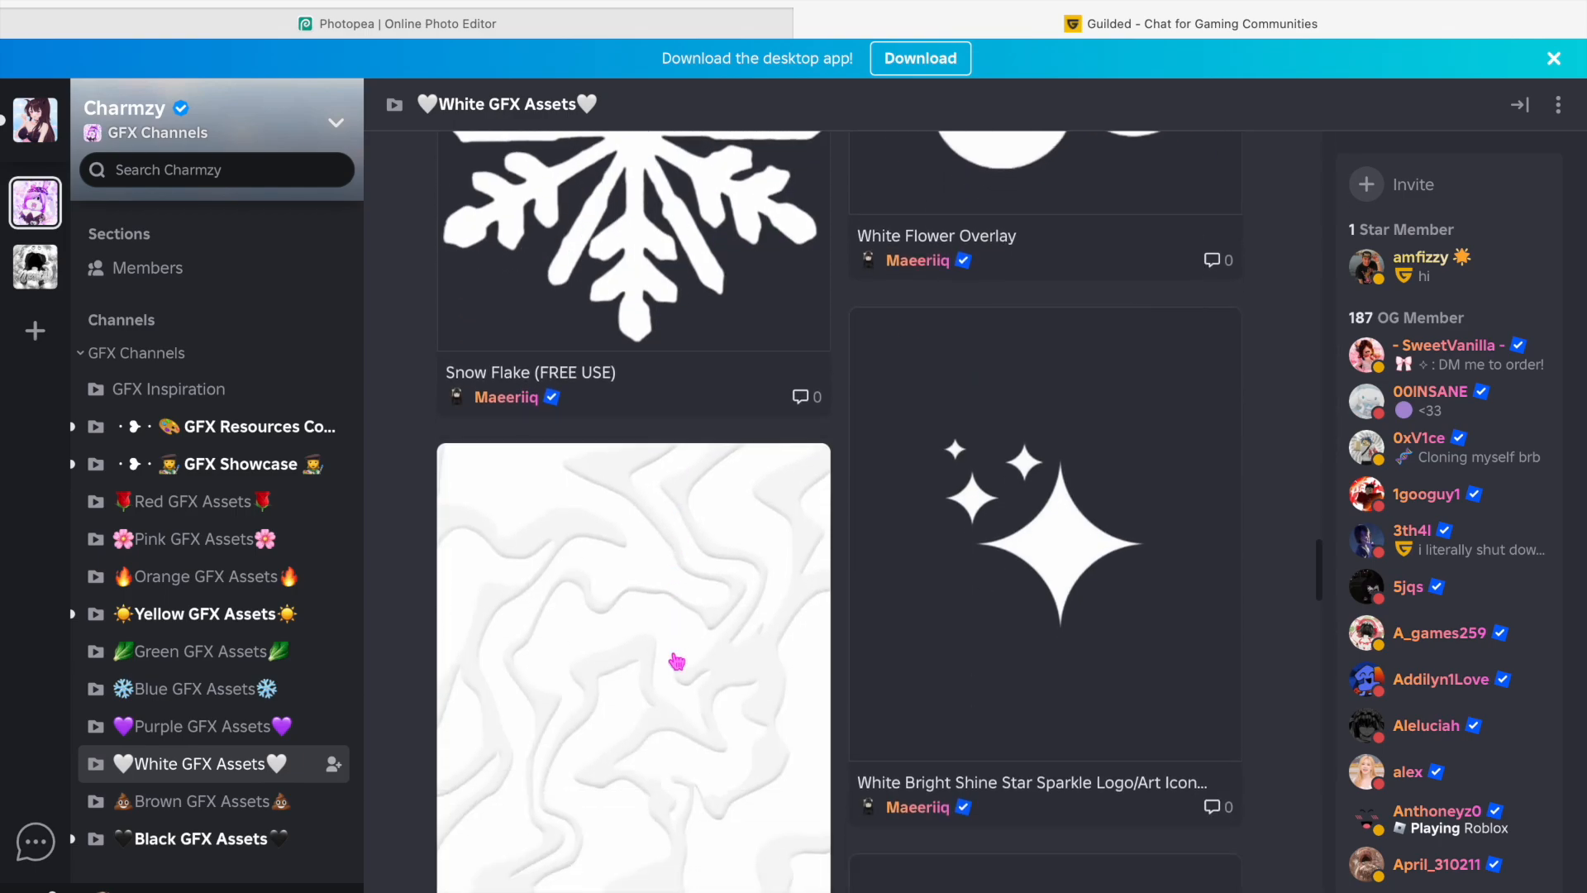
scroll(677, 662, down, 5)
scroll(677, 661, down, 20)
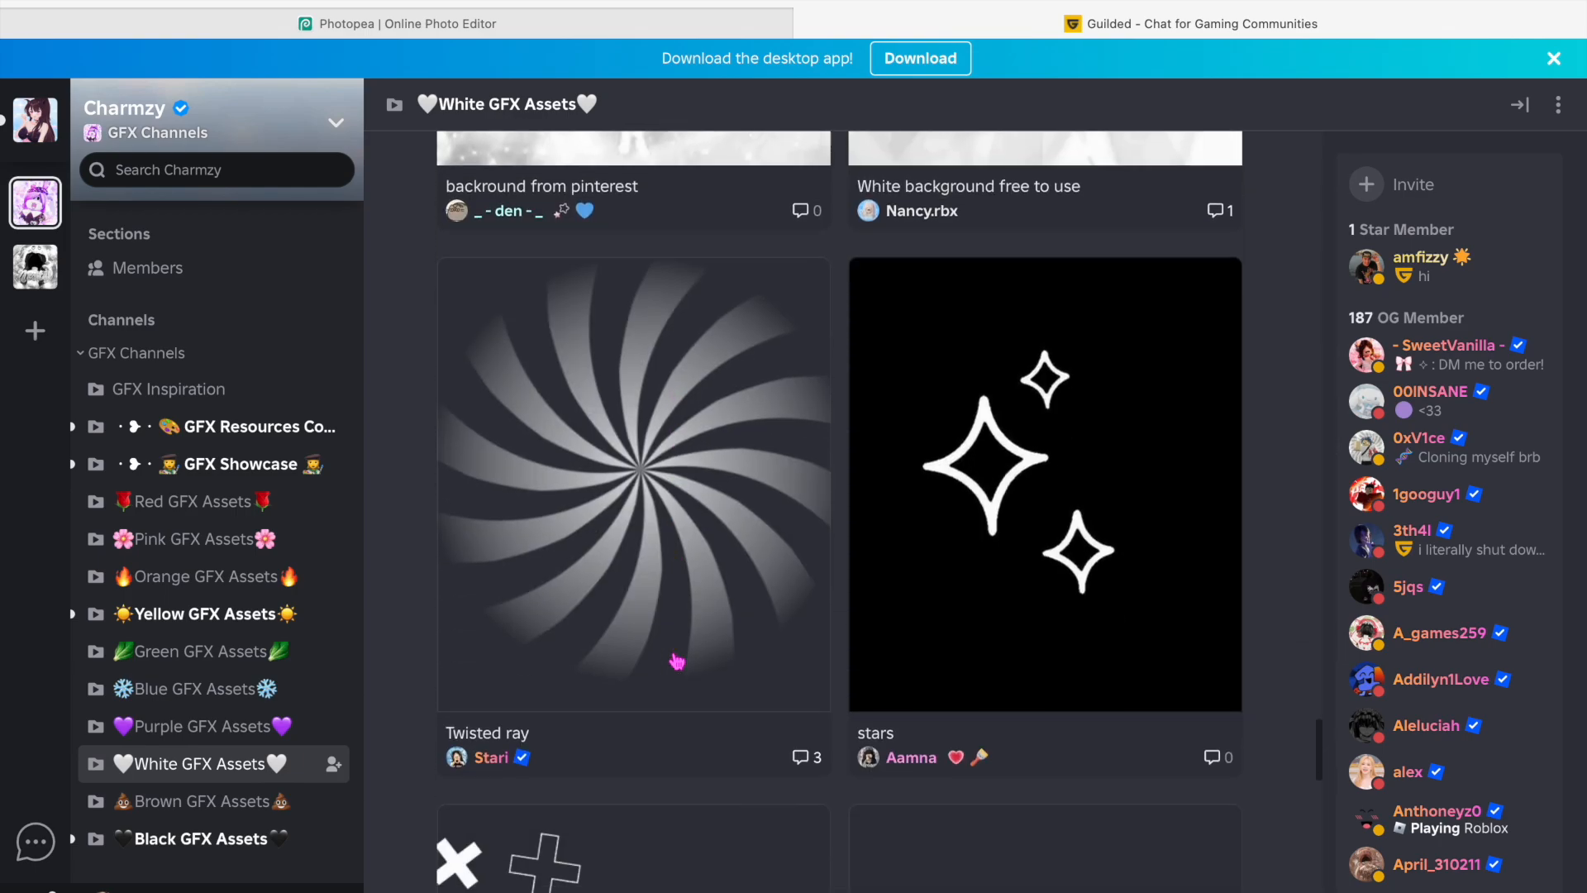
scroll(677, 662, down, 15)
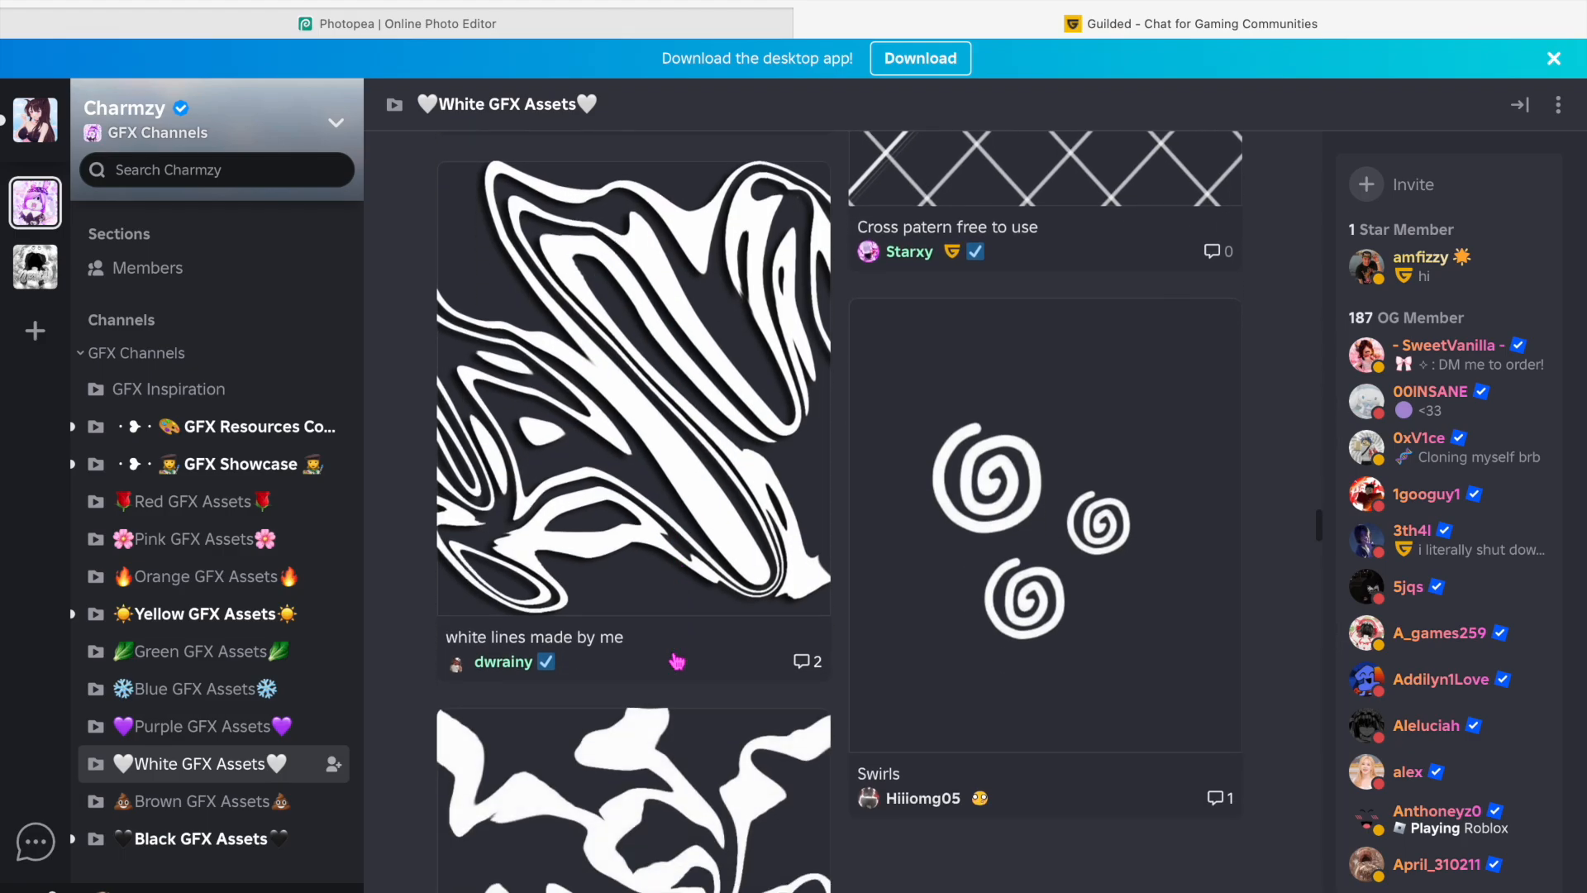
scroll(677, 662, down, 15)
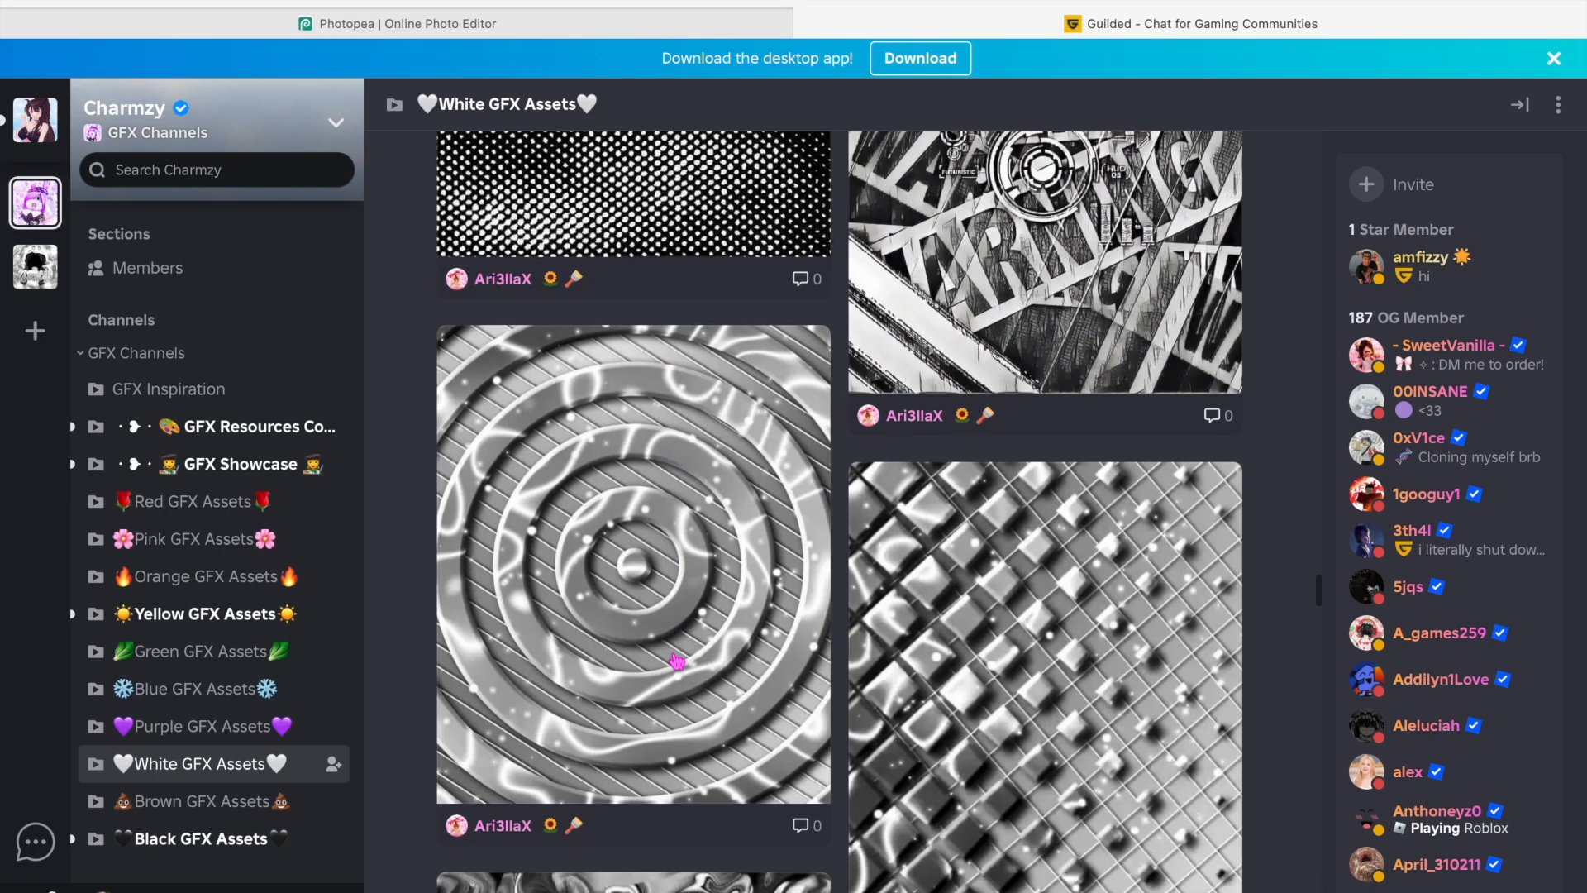
scroll(677, 661, down, 15)
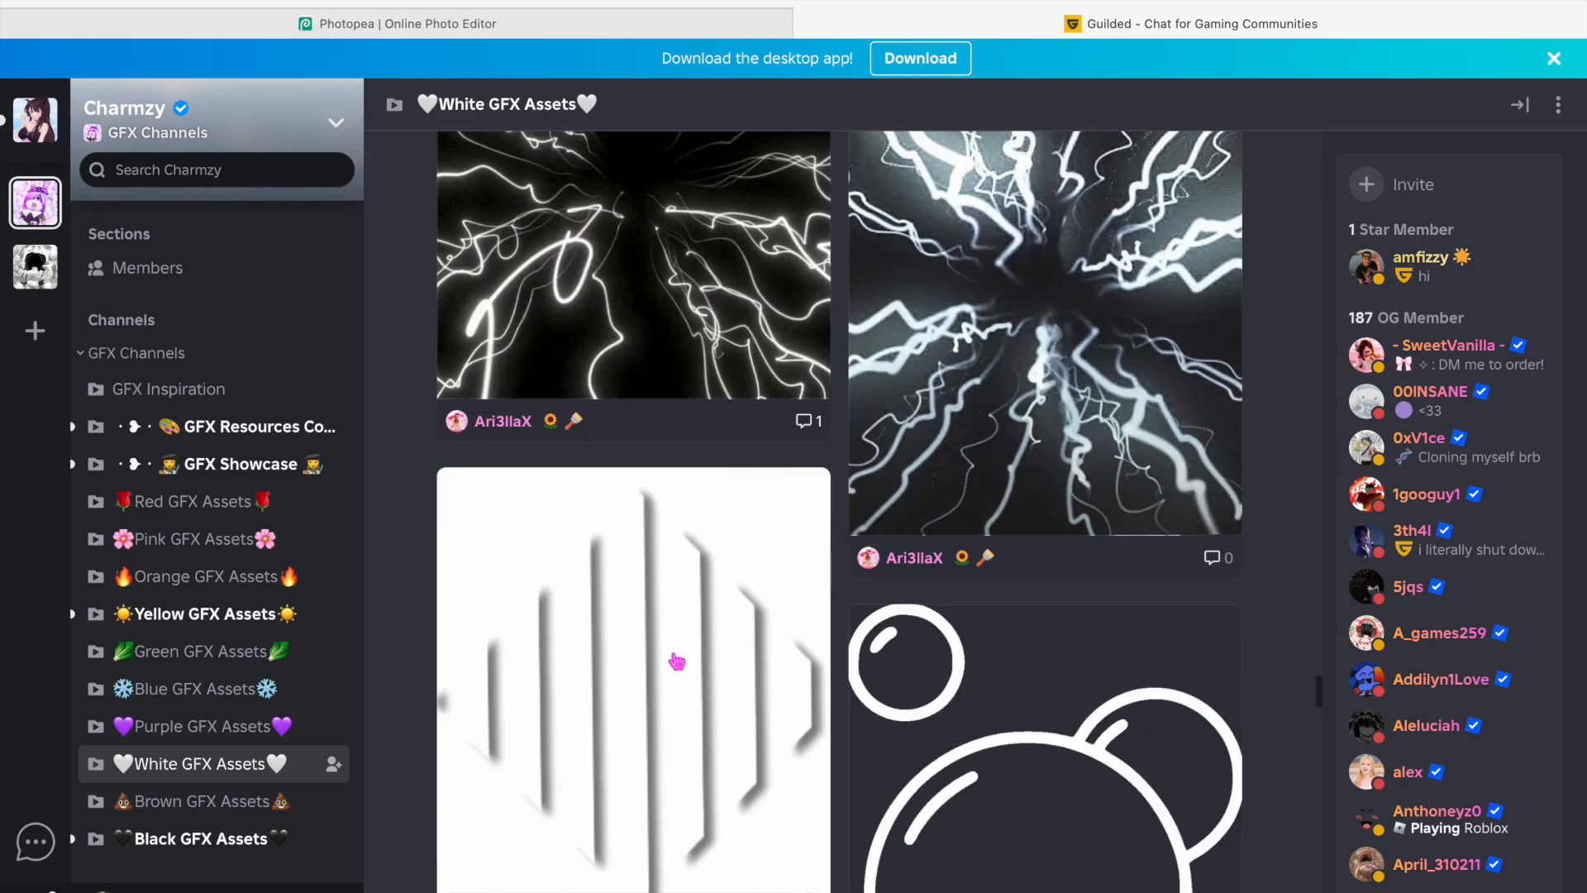
scroll(677, 661, down, 15)
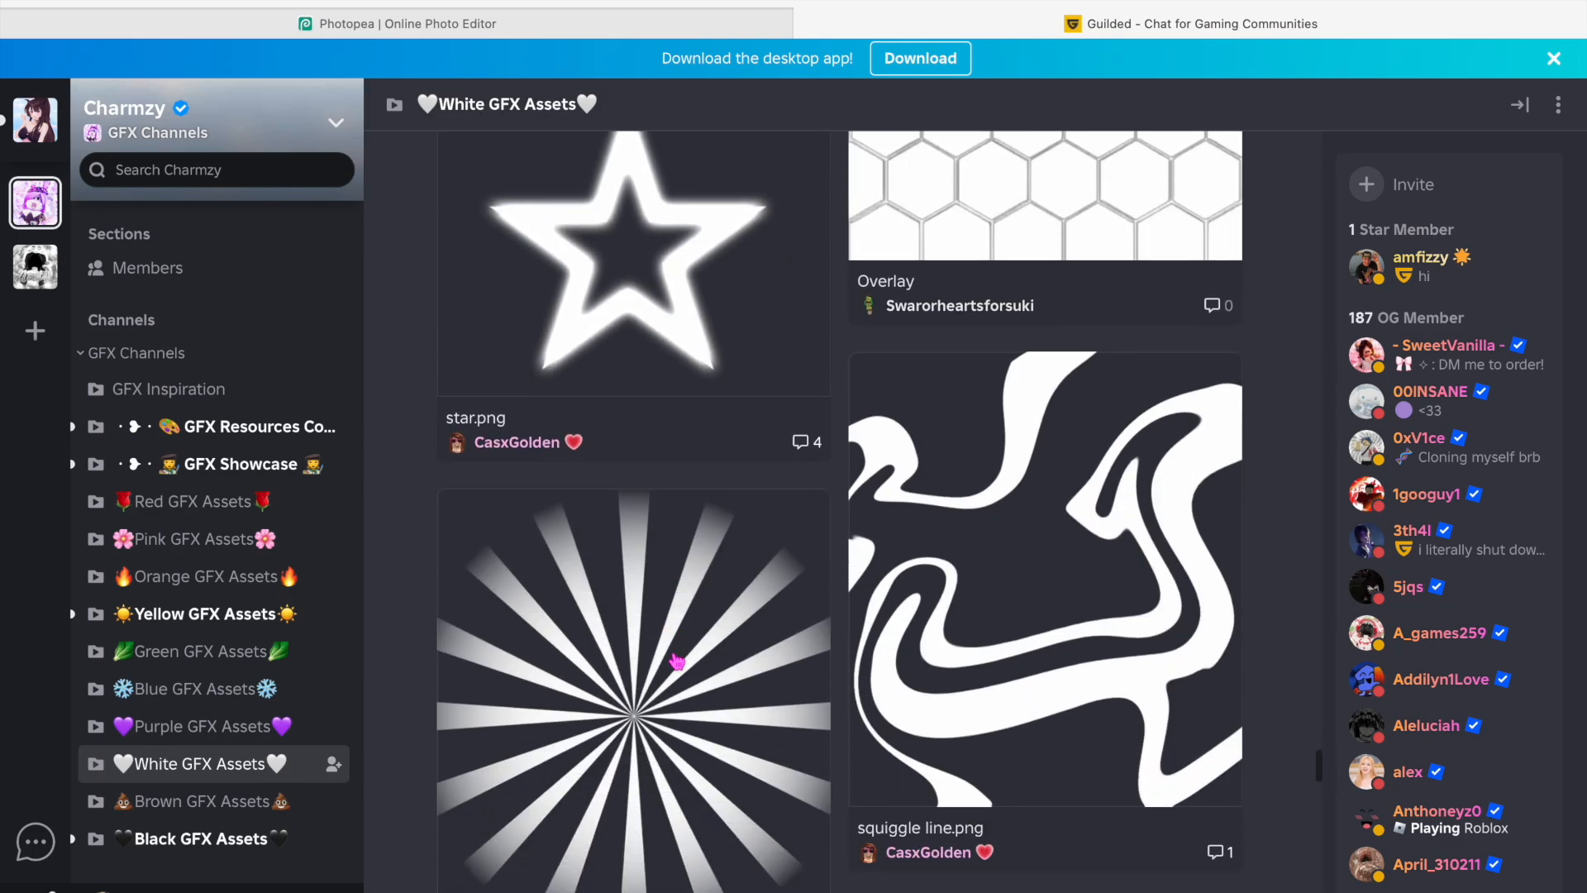
right_click(971, 402)
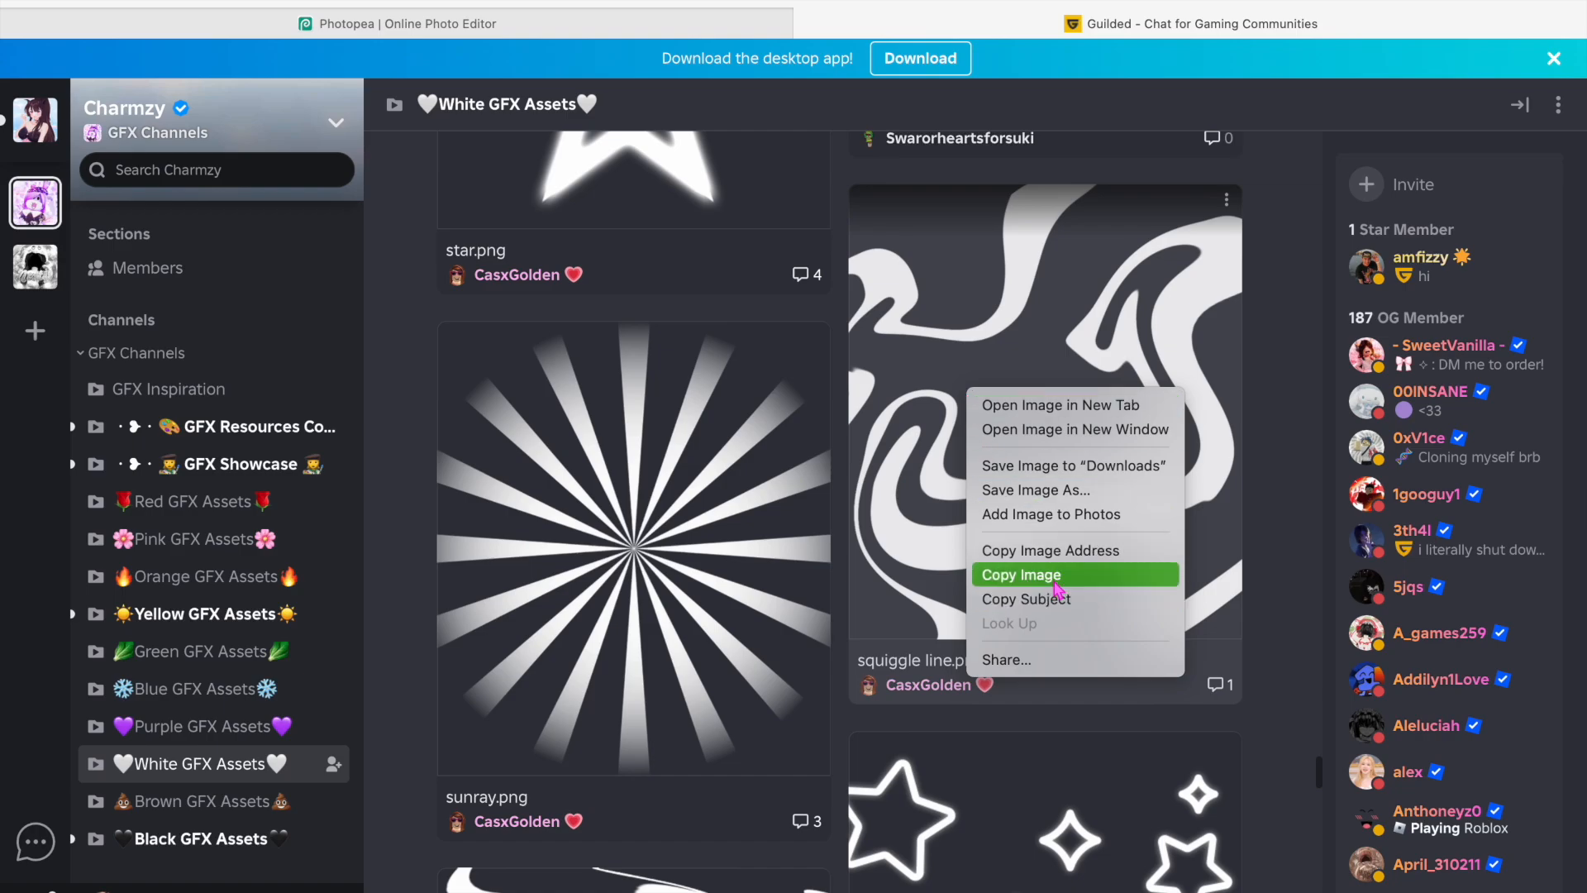
click(694, 52)
Return to Photopea and place the white squiggle overlay afaed9c1accf43af3f5801b…id.webp from the GFX overlays folder above the Background layer.
click(707, 26)
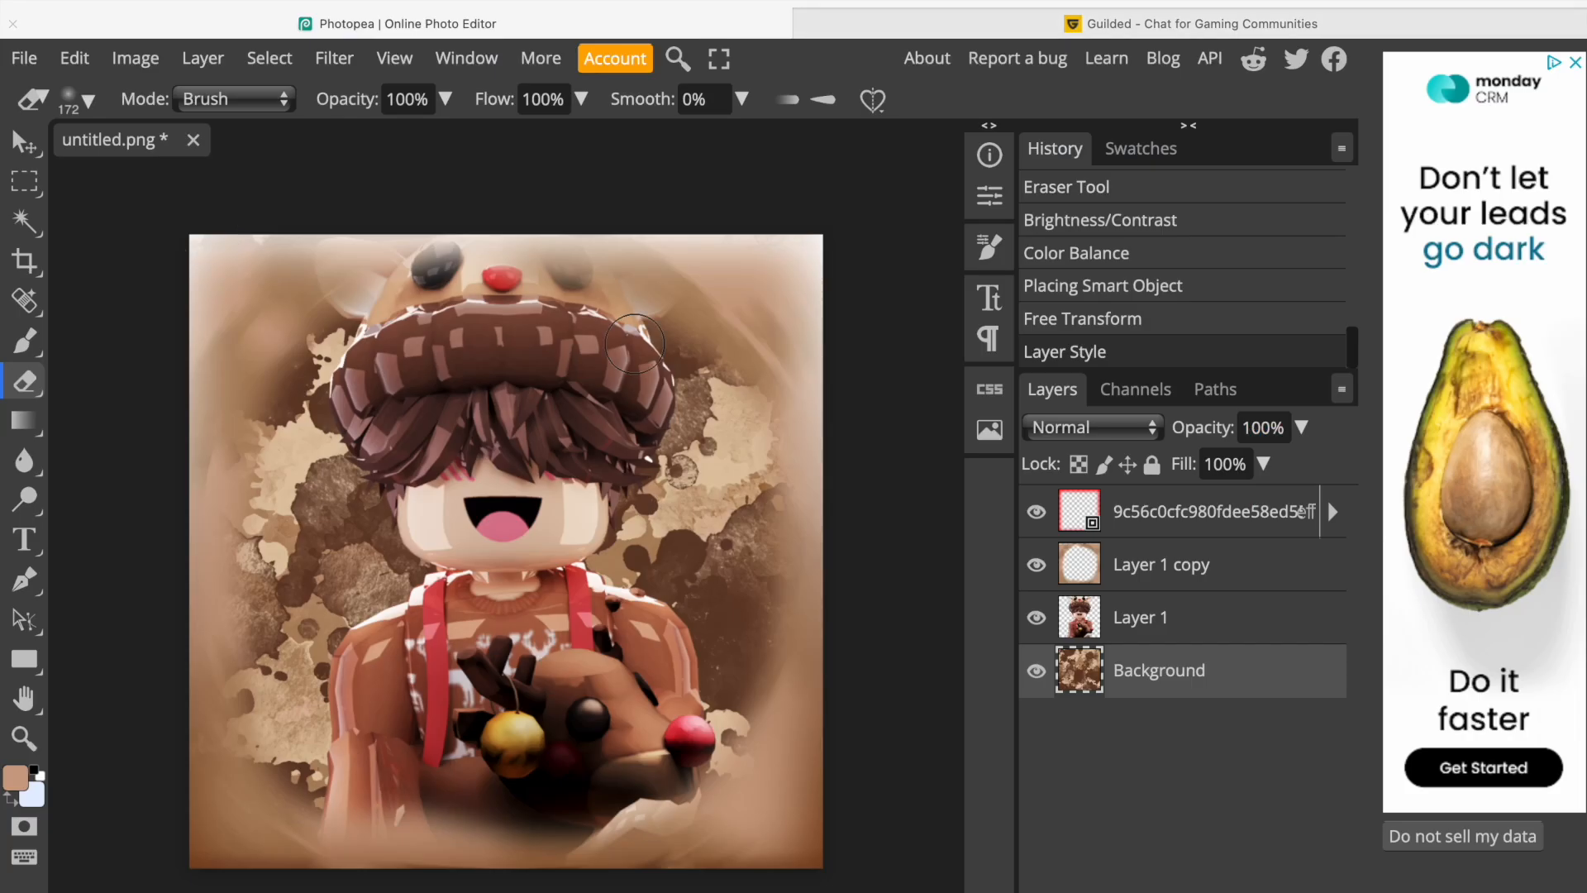
click(28, 56)
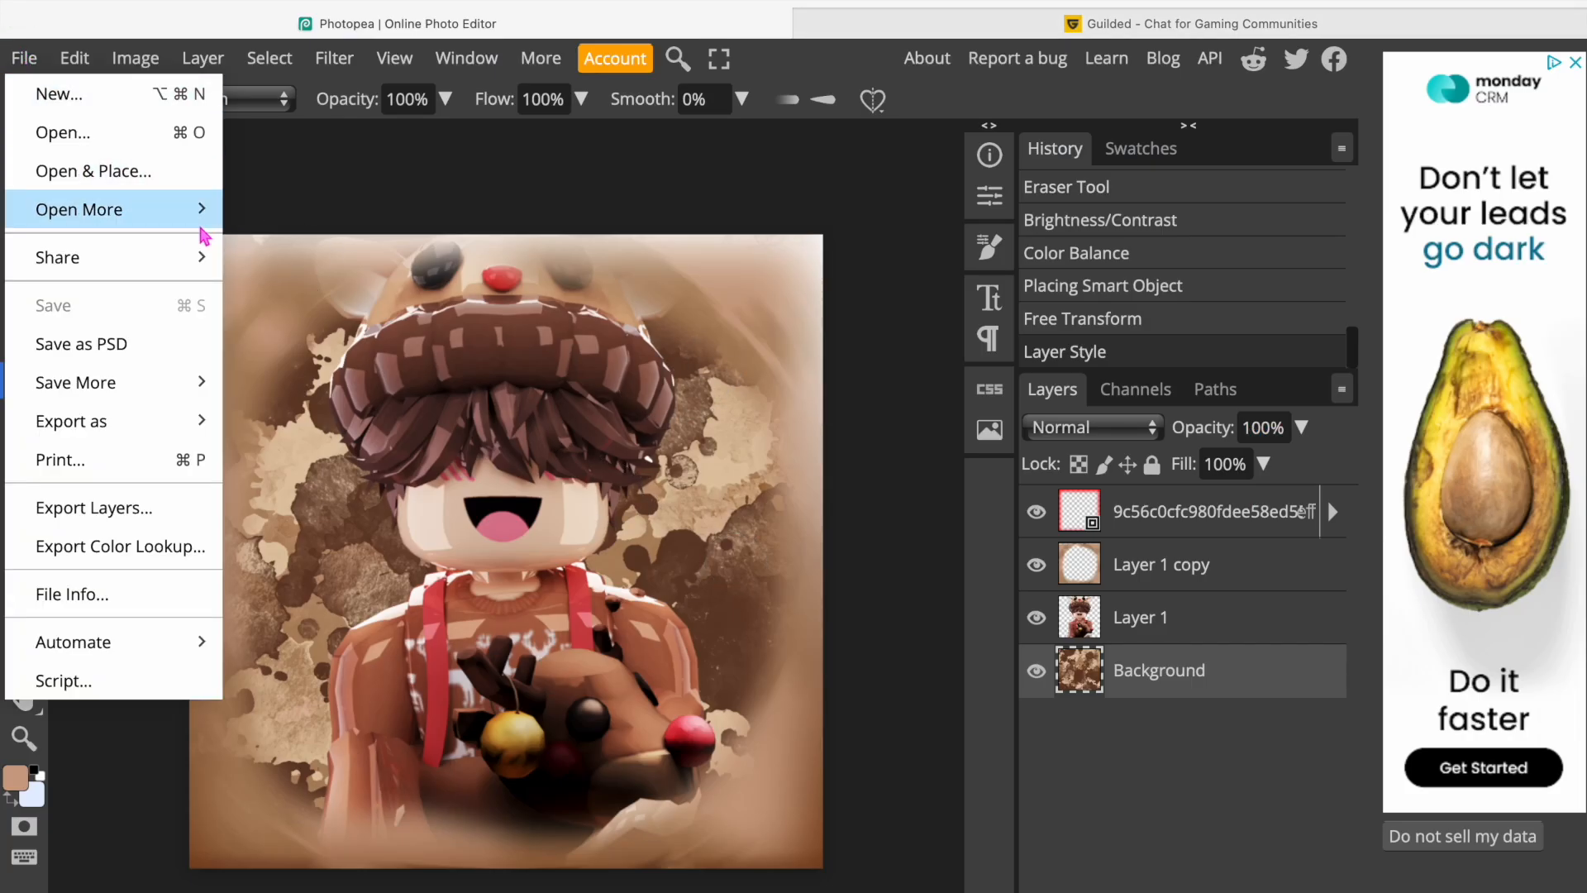
click(142, 170)
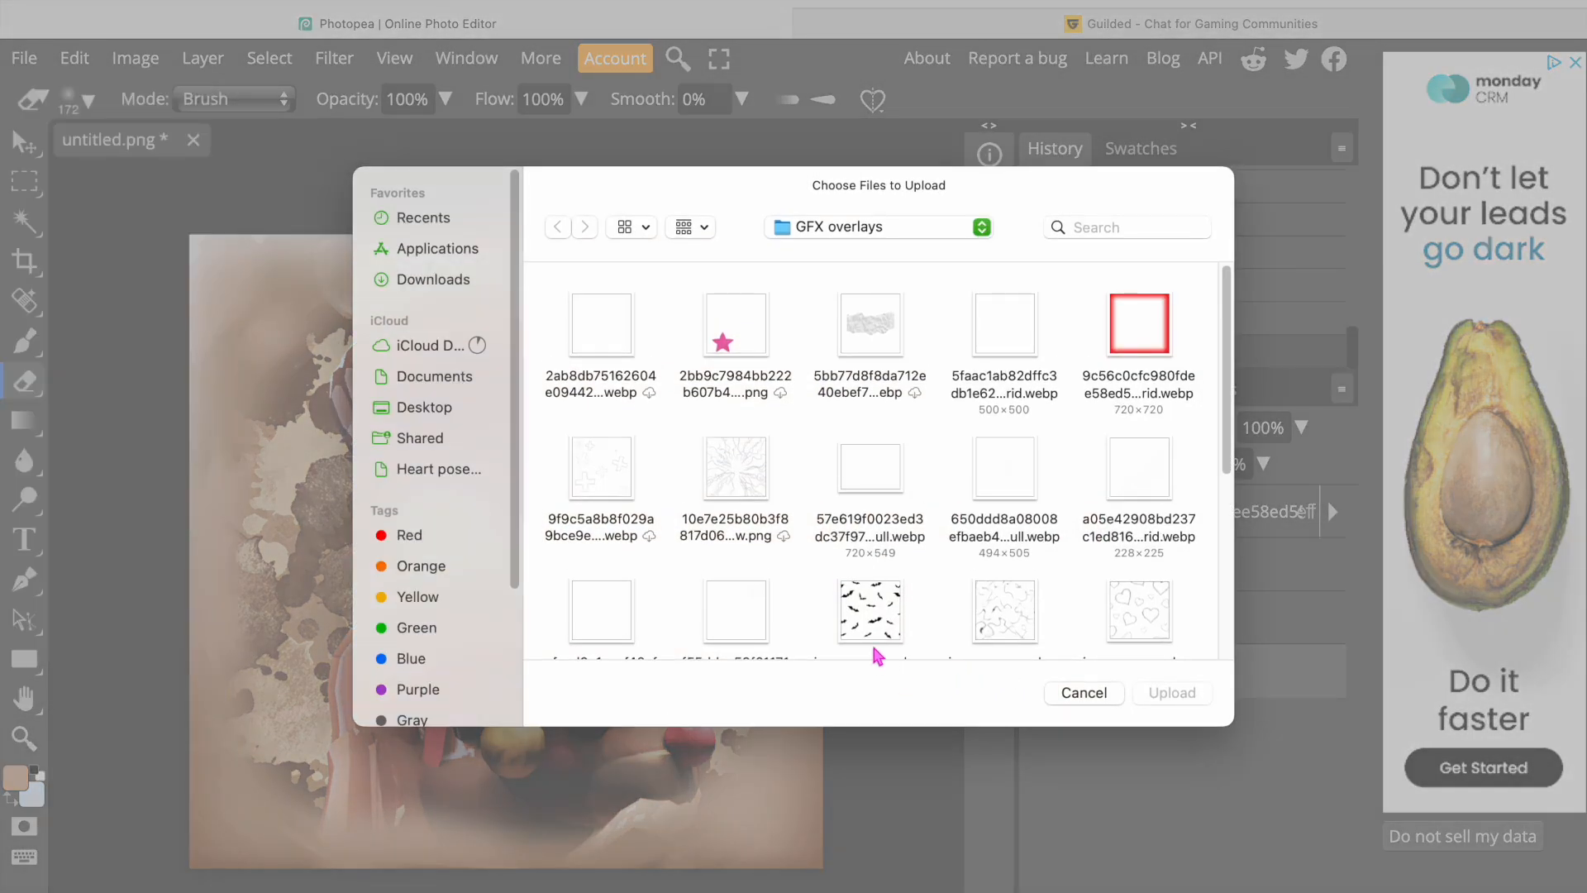
scroll(646, 550, down, 2)
click(588, 520)
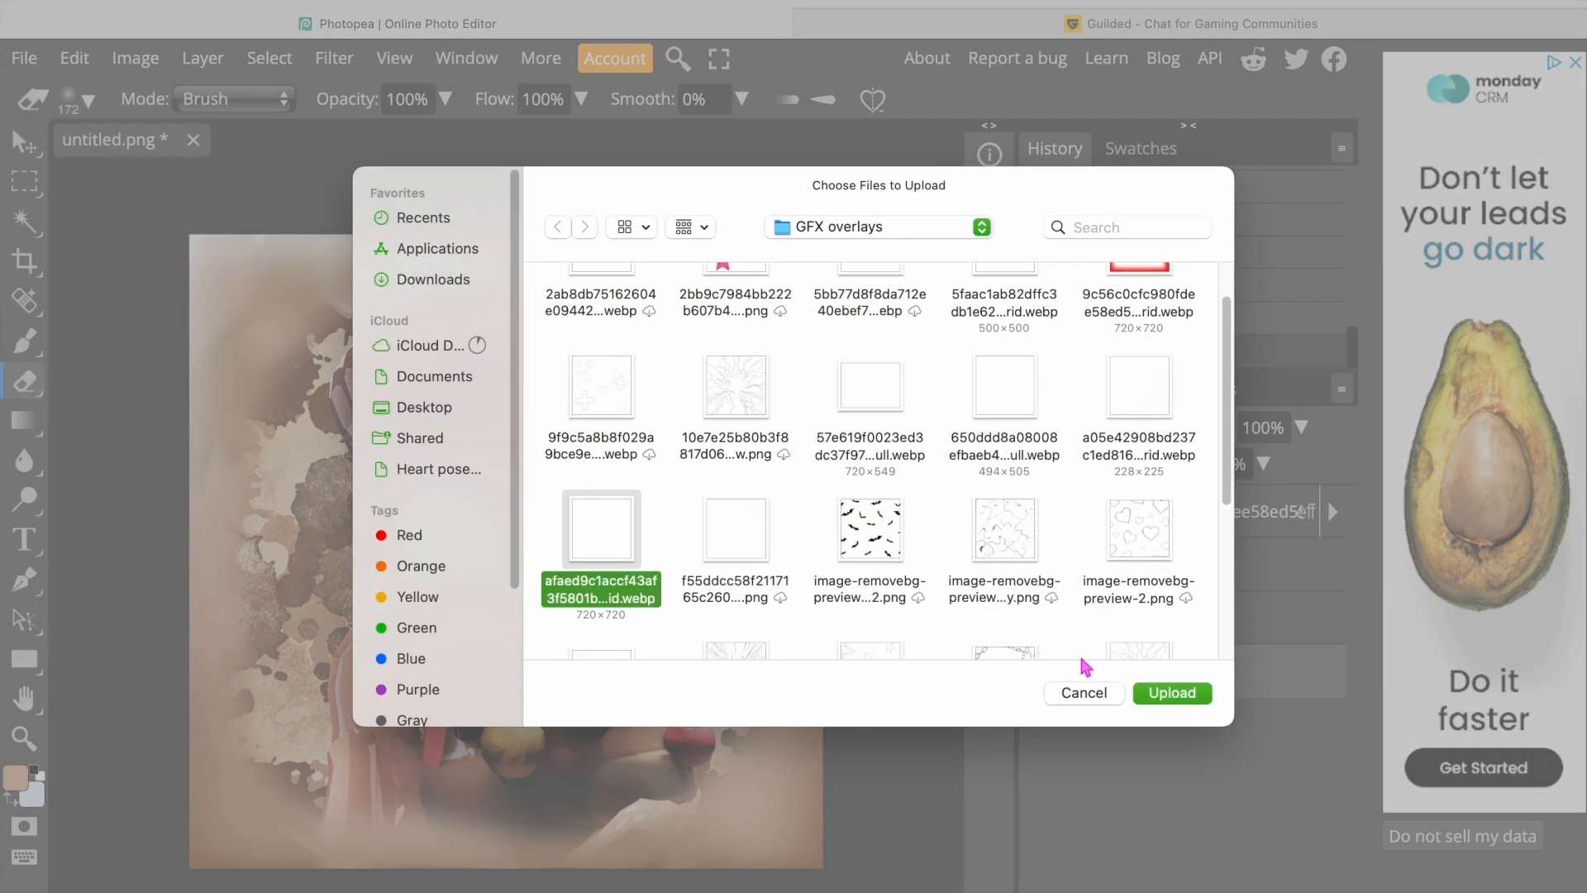
click(1163, 694)
Scale the squiggle overlay to 183.75% and position it at X 500 px, Y 466 px to cover the canvas.
drag(589, 485, 471, 361)
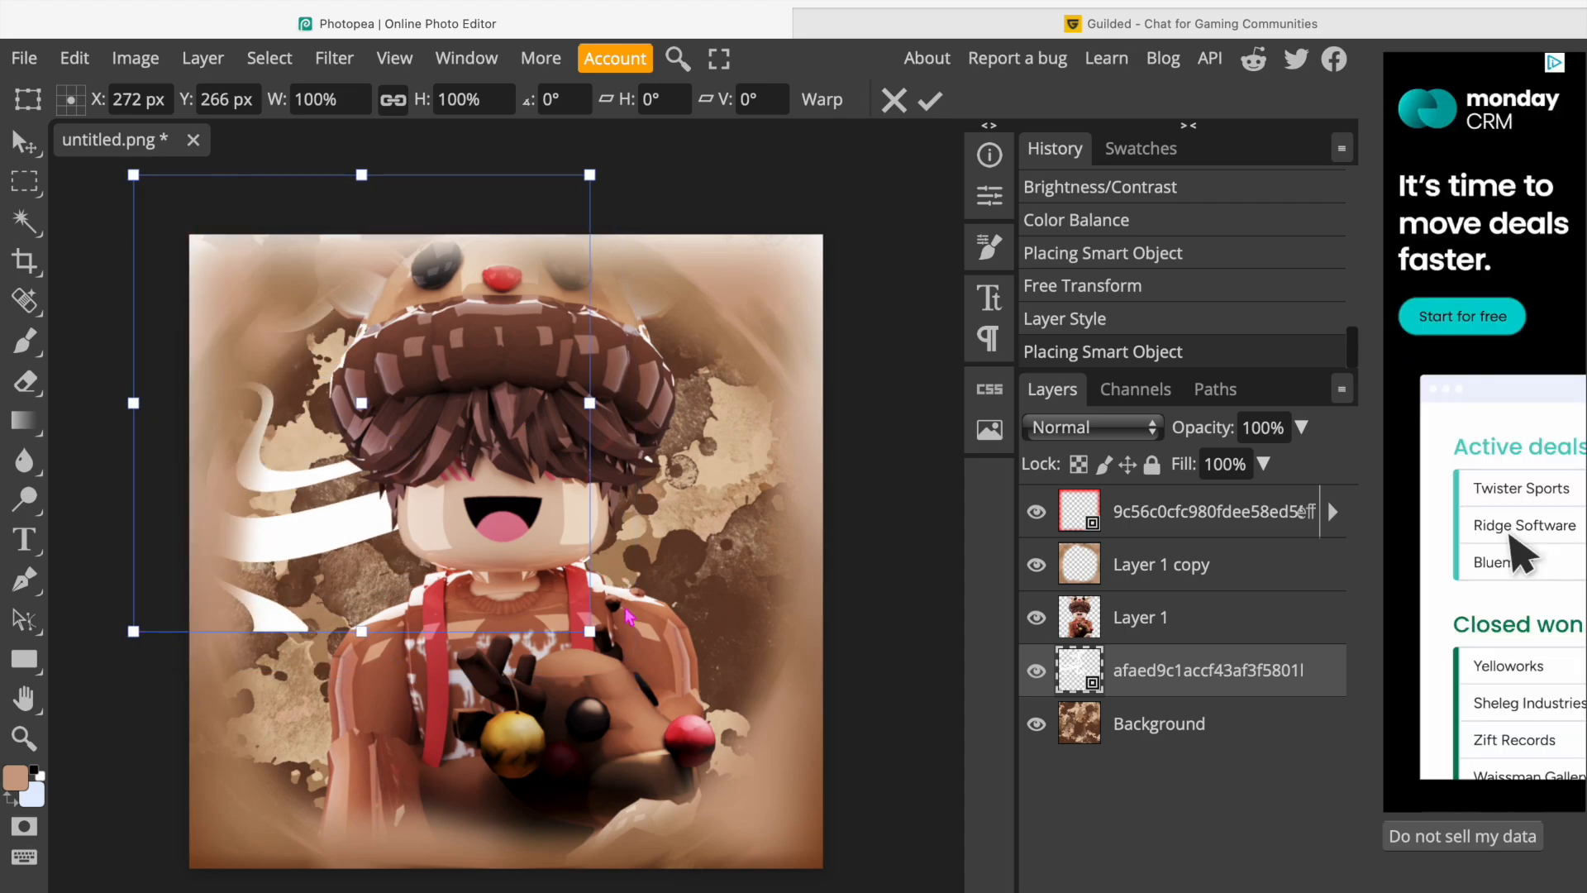
drag(590, 632, 969, 892)
drag(632, 662, 585, 597)
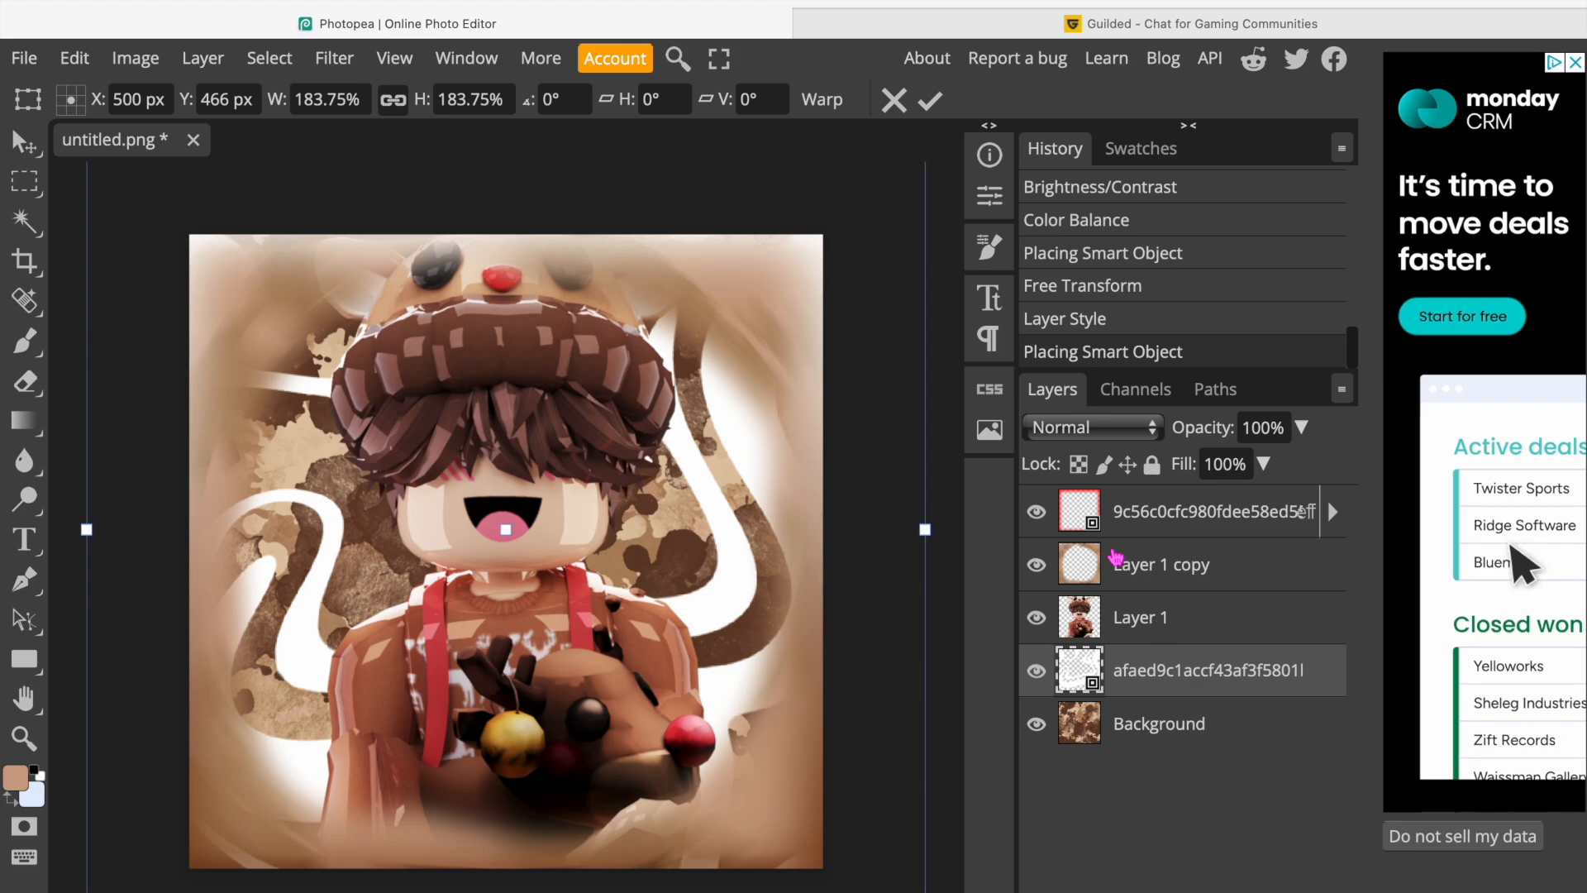
click(930, 100)
key(e)
Add a Color Overlay to the squiggle layer and set its colour to a light tan brown at 100% opacity.
right_click(1205, 637)
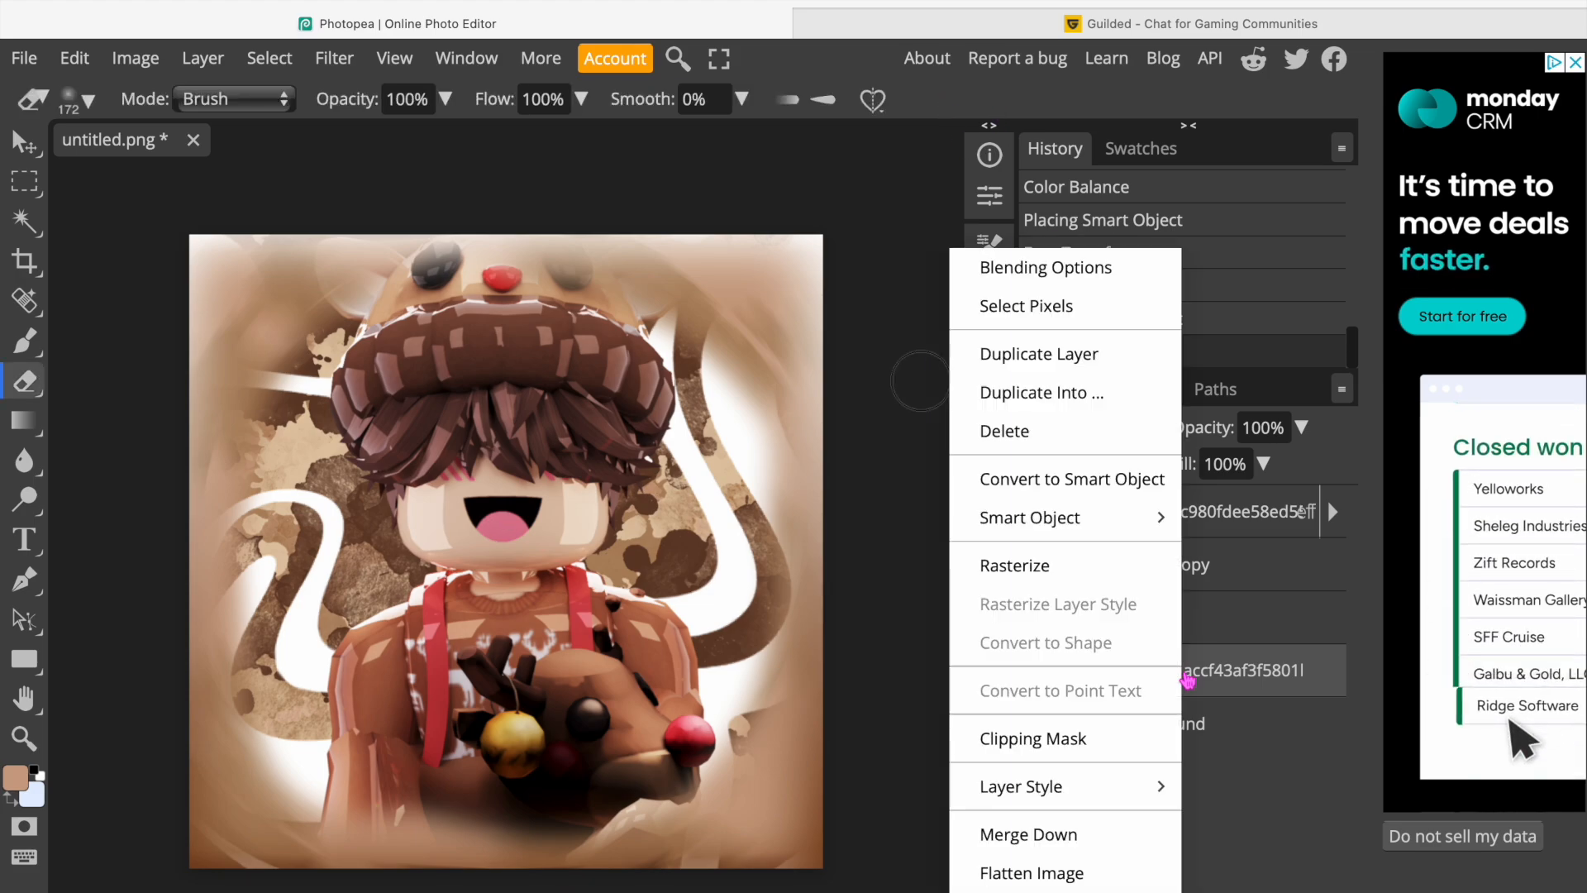
click(1109, 266)
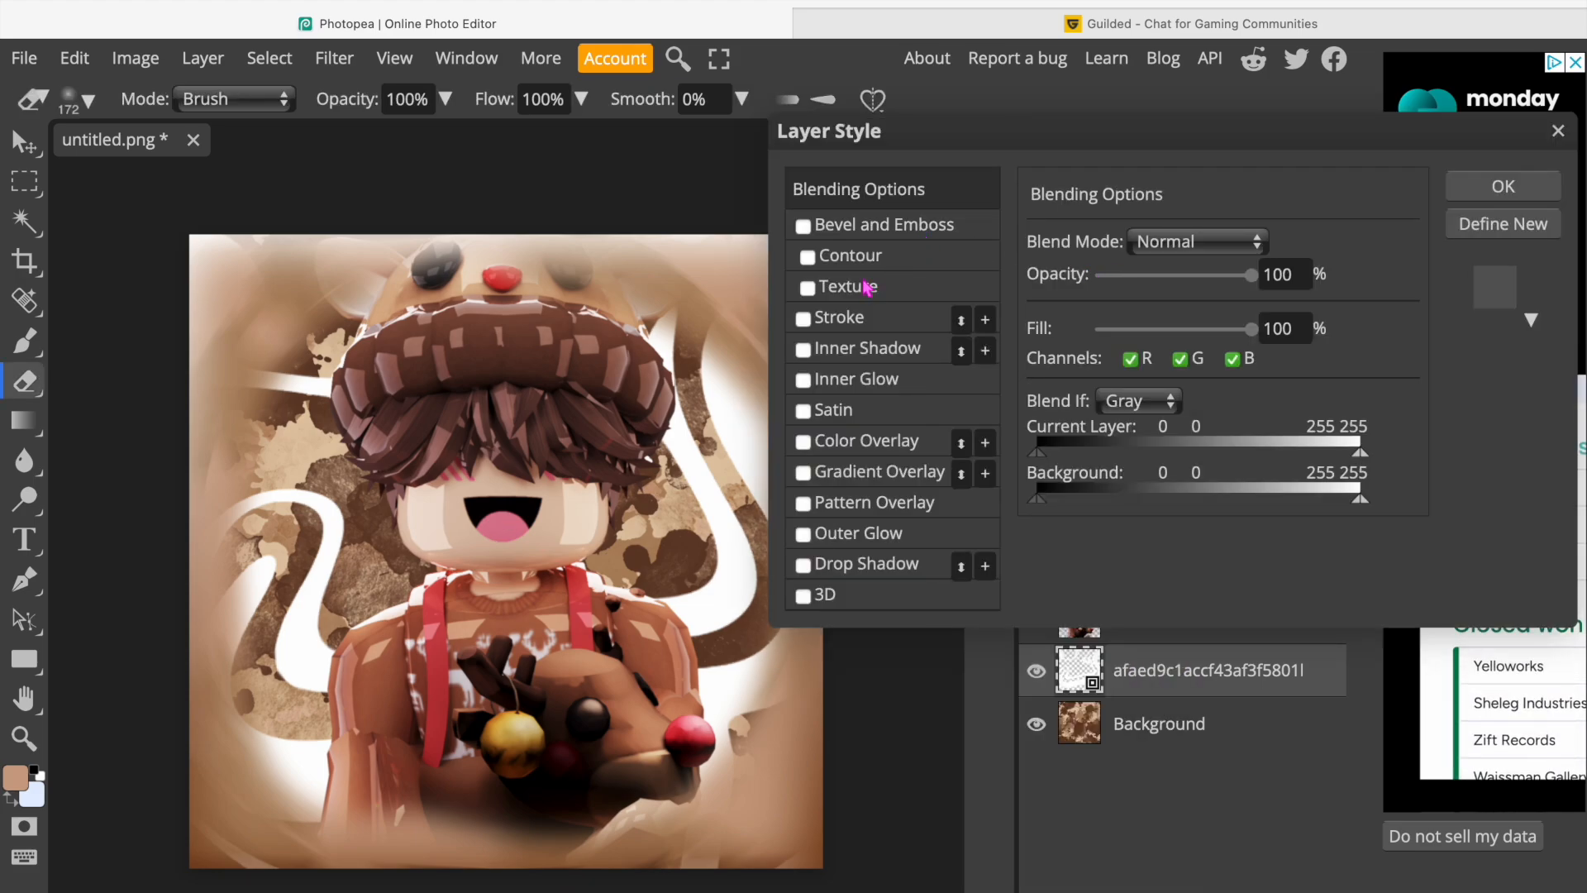
click(875, 442)
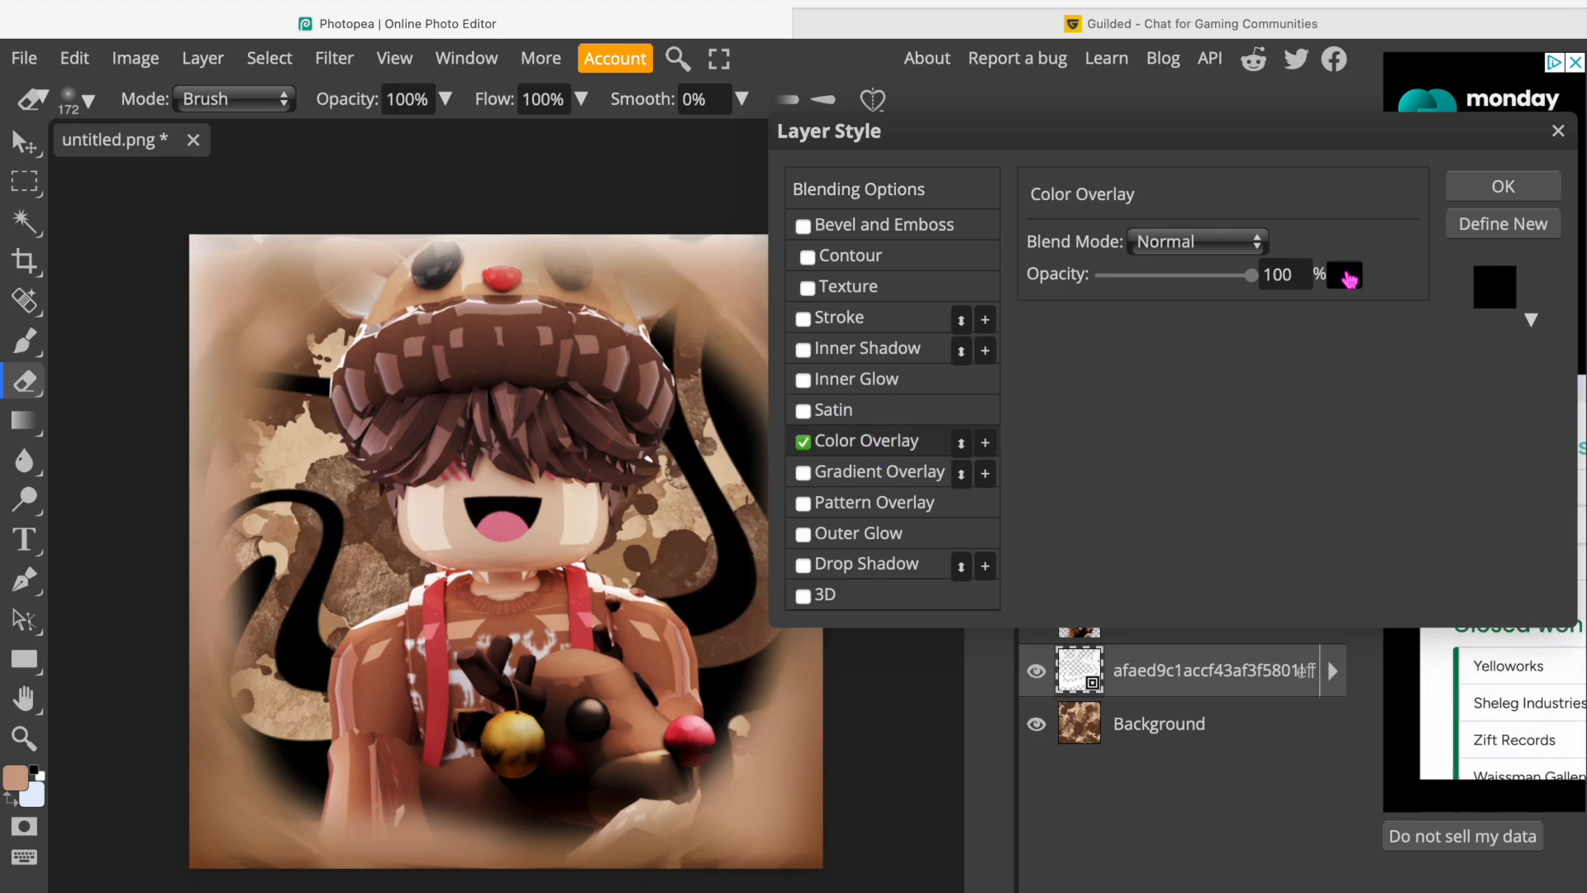
click(1345, 273)
mouse_move(802, 425)
mouse_down()
mouse_move(712, 354)
mouse_move(695, 397)
mouse_move(663, 400)
mouse_move(683, 396)
mouse_move(665, 385)
mouse_move(686, 420)
mouse_move(666, 387)
mouse_up()
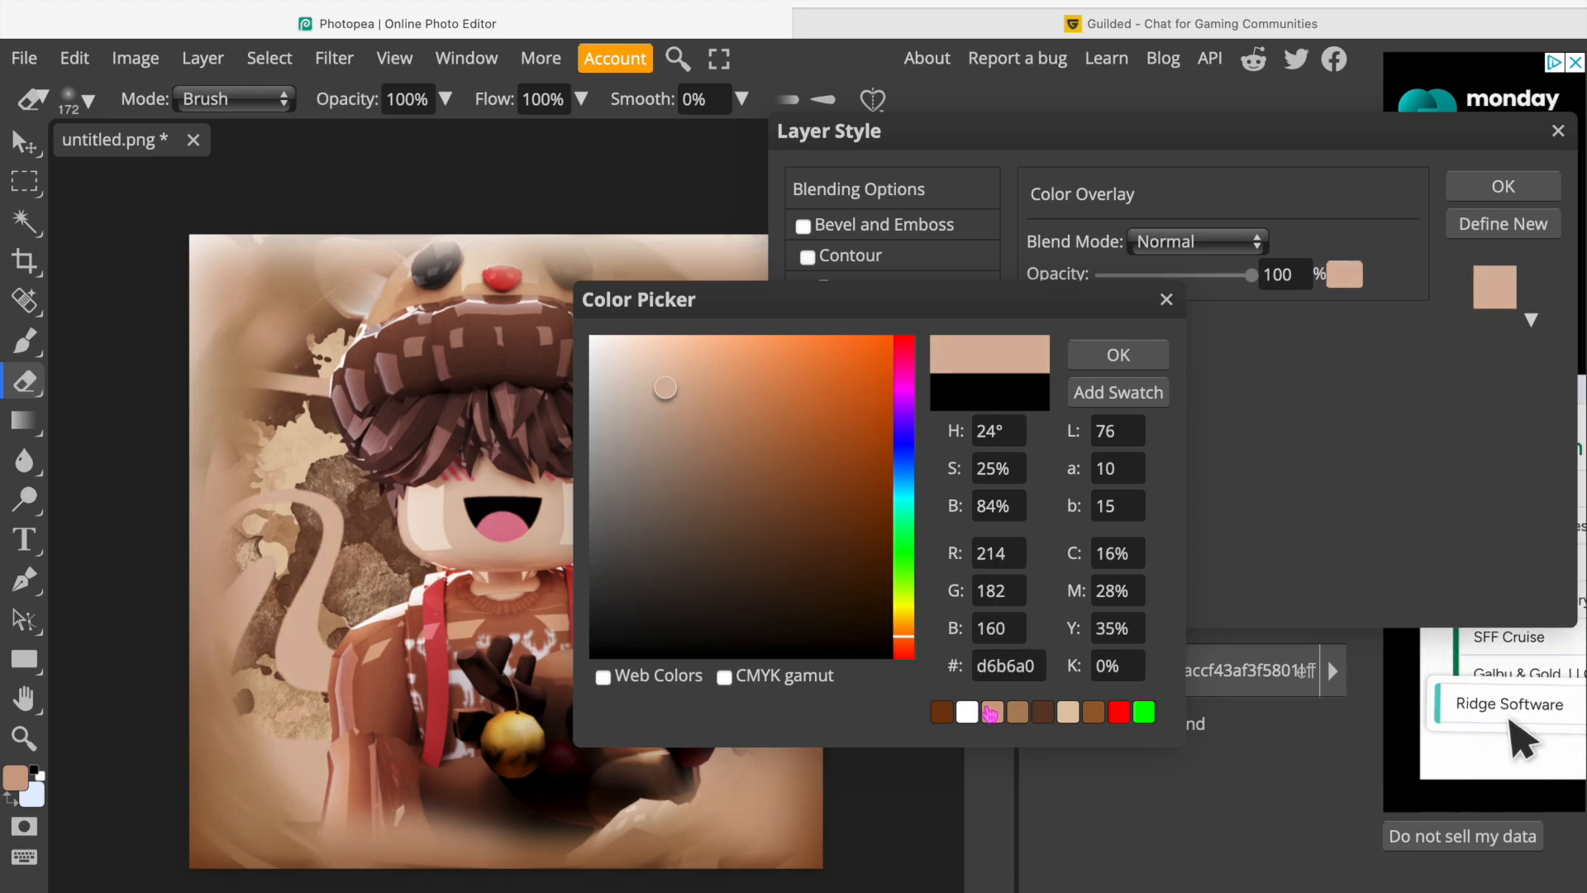
click(693, 398)
click(1119, 354)
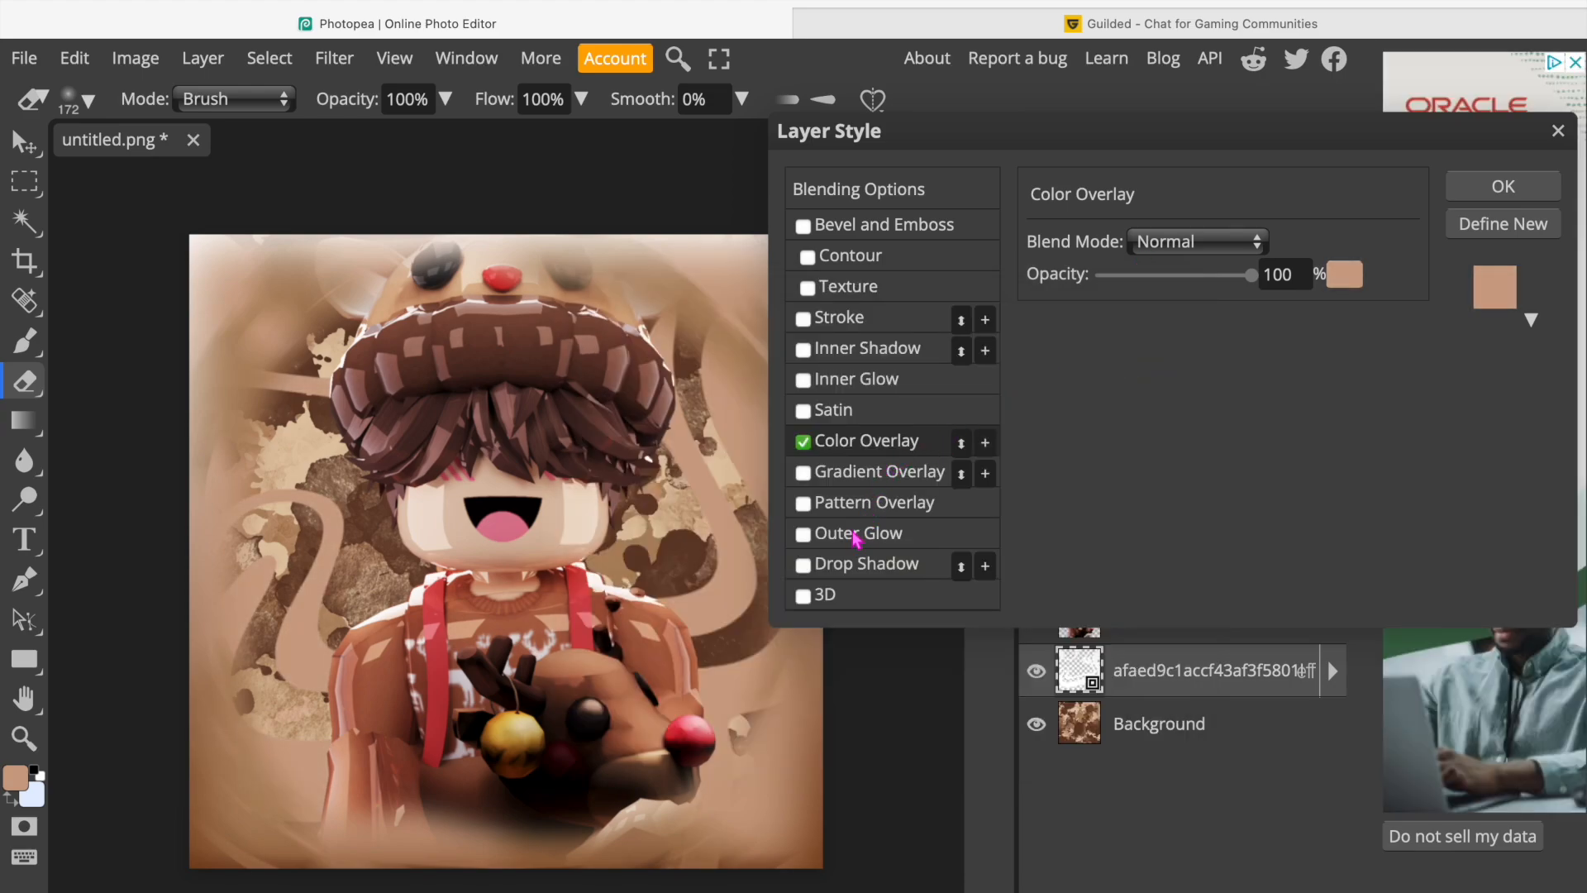
Add a Drop Shadow at 27% opacity to the squiggle layer and set the layer's overall opacity to 79%.
click(846, 563)
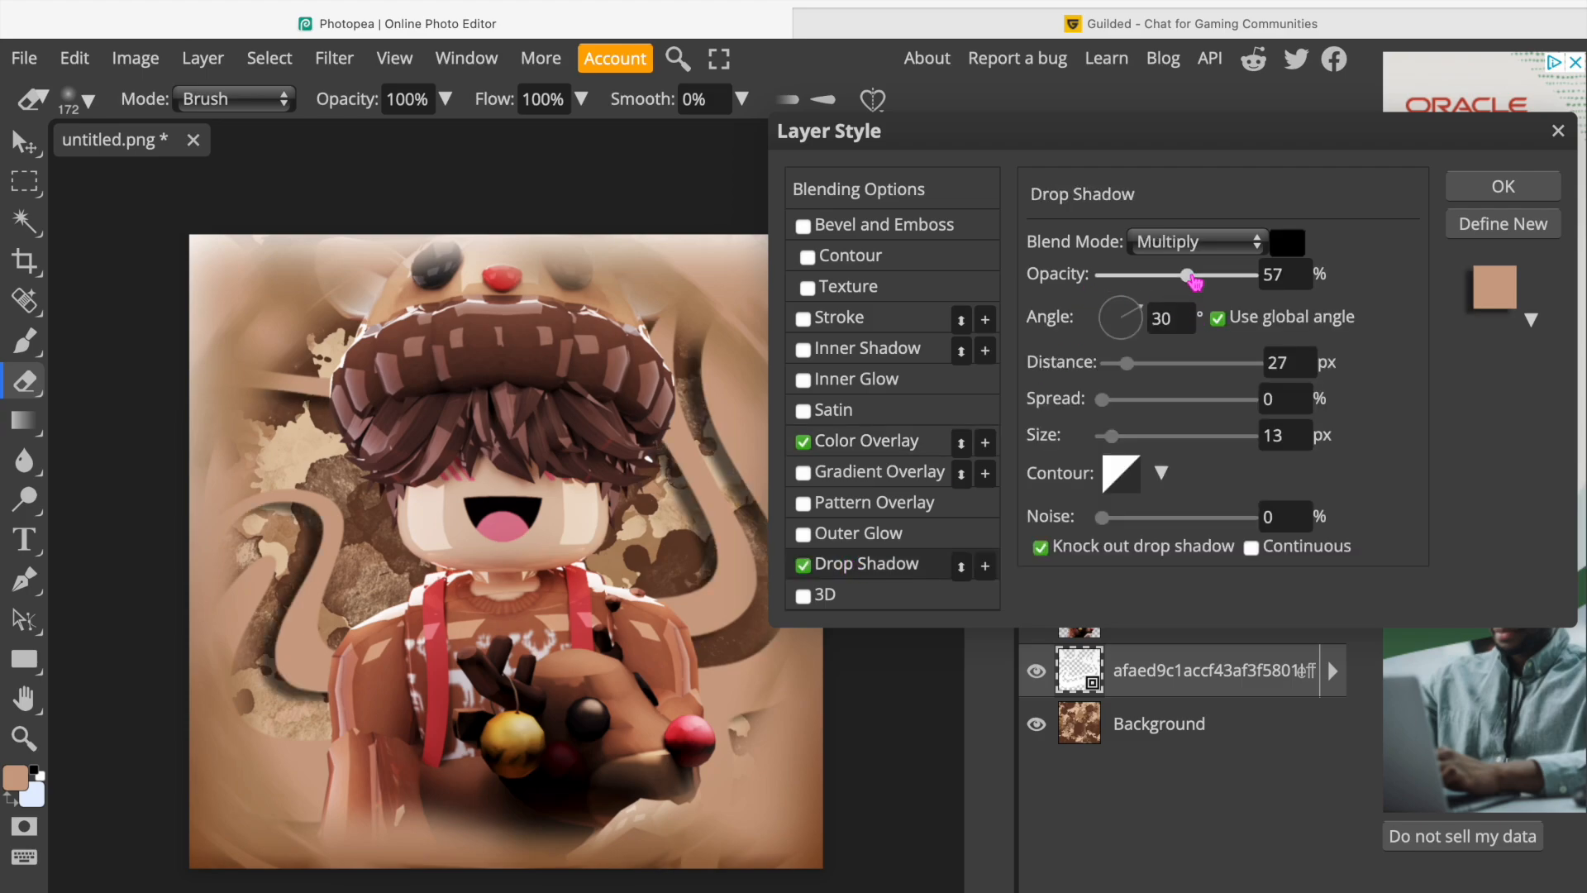
drag(1189, 282, 1148, 285)
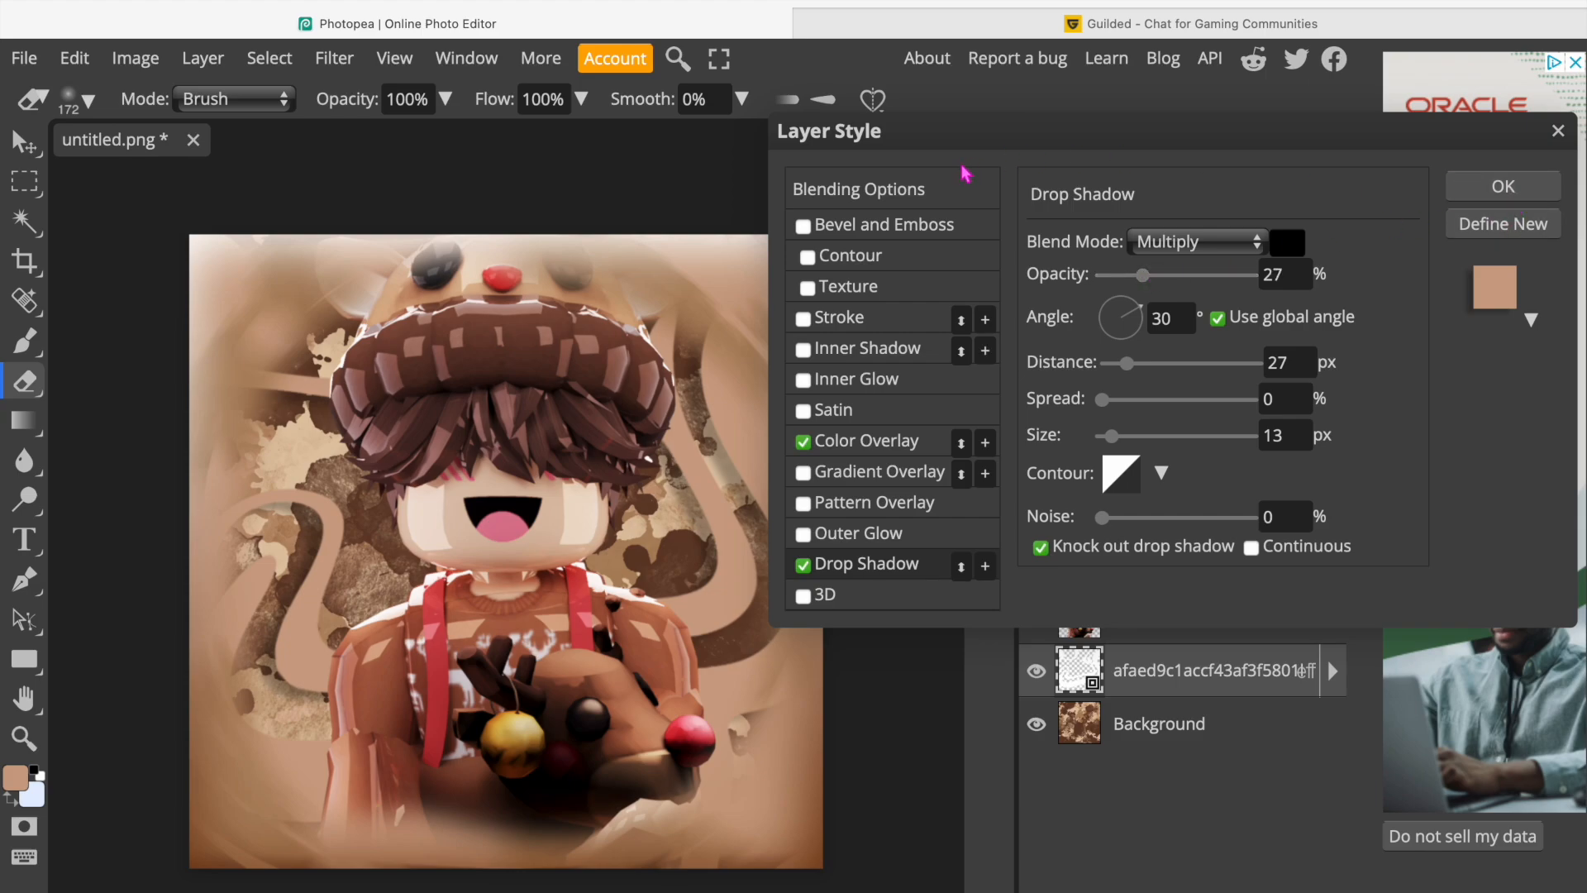
click(980, 186)
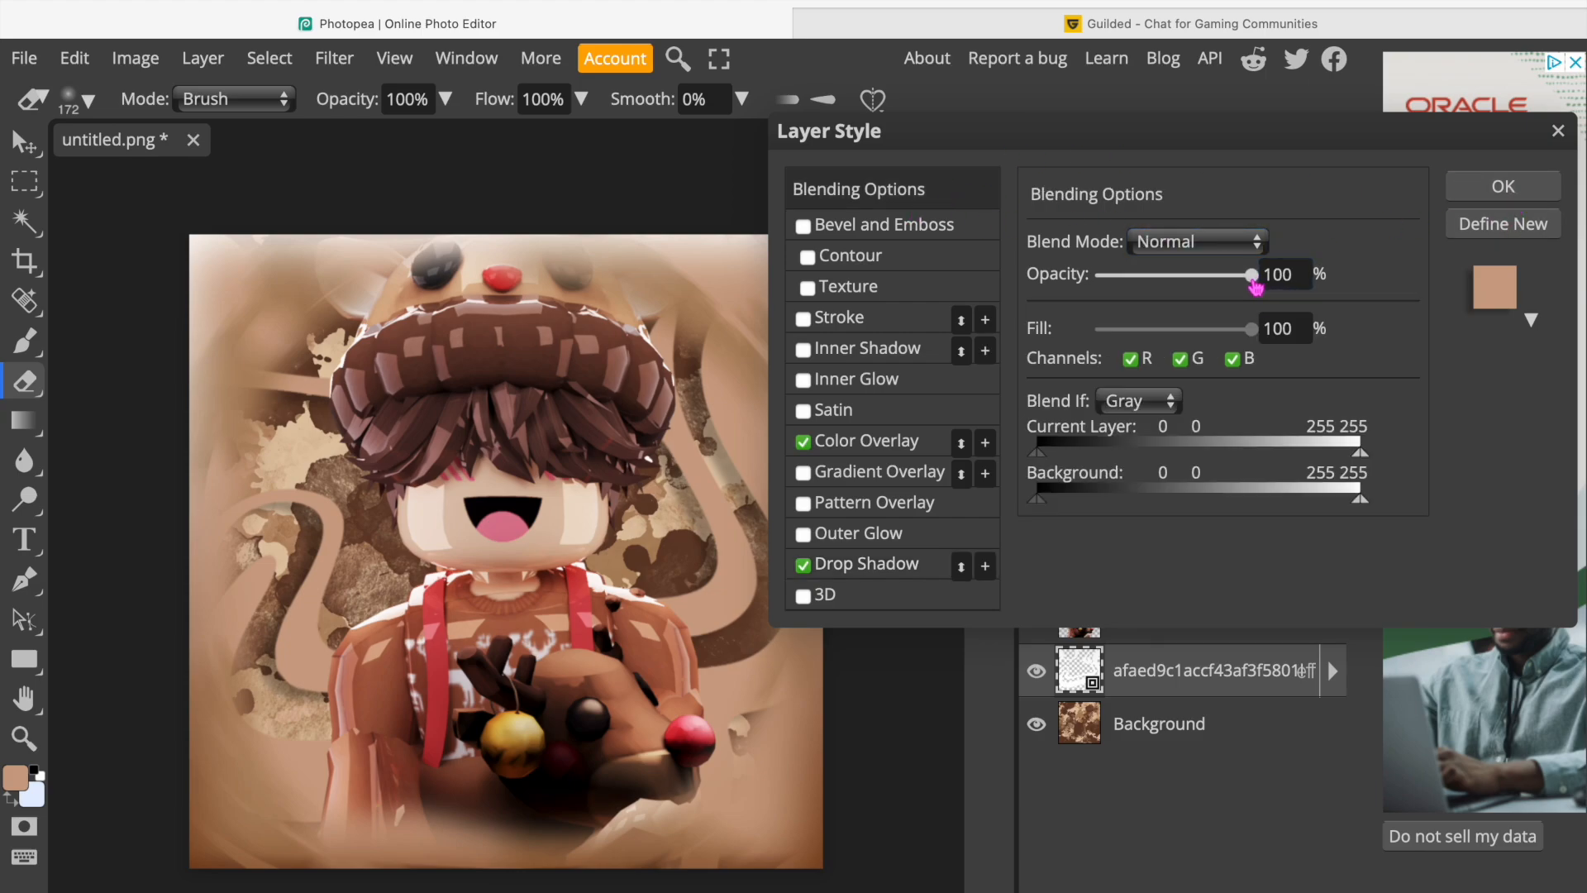
drag(1252, 276, 1207, 275)
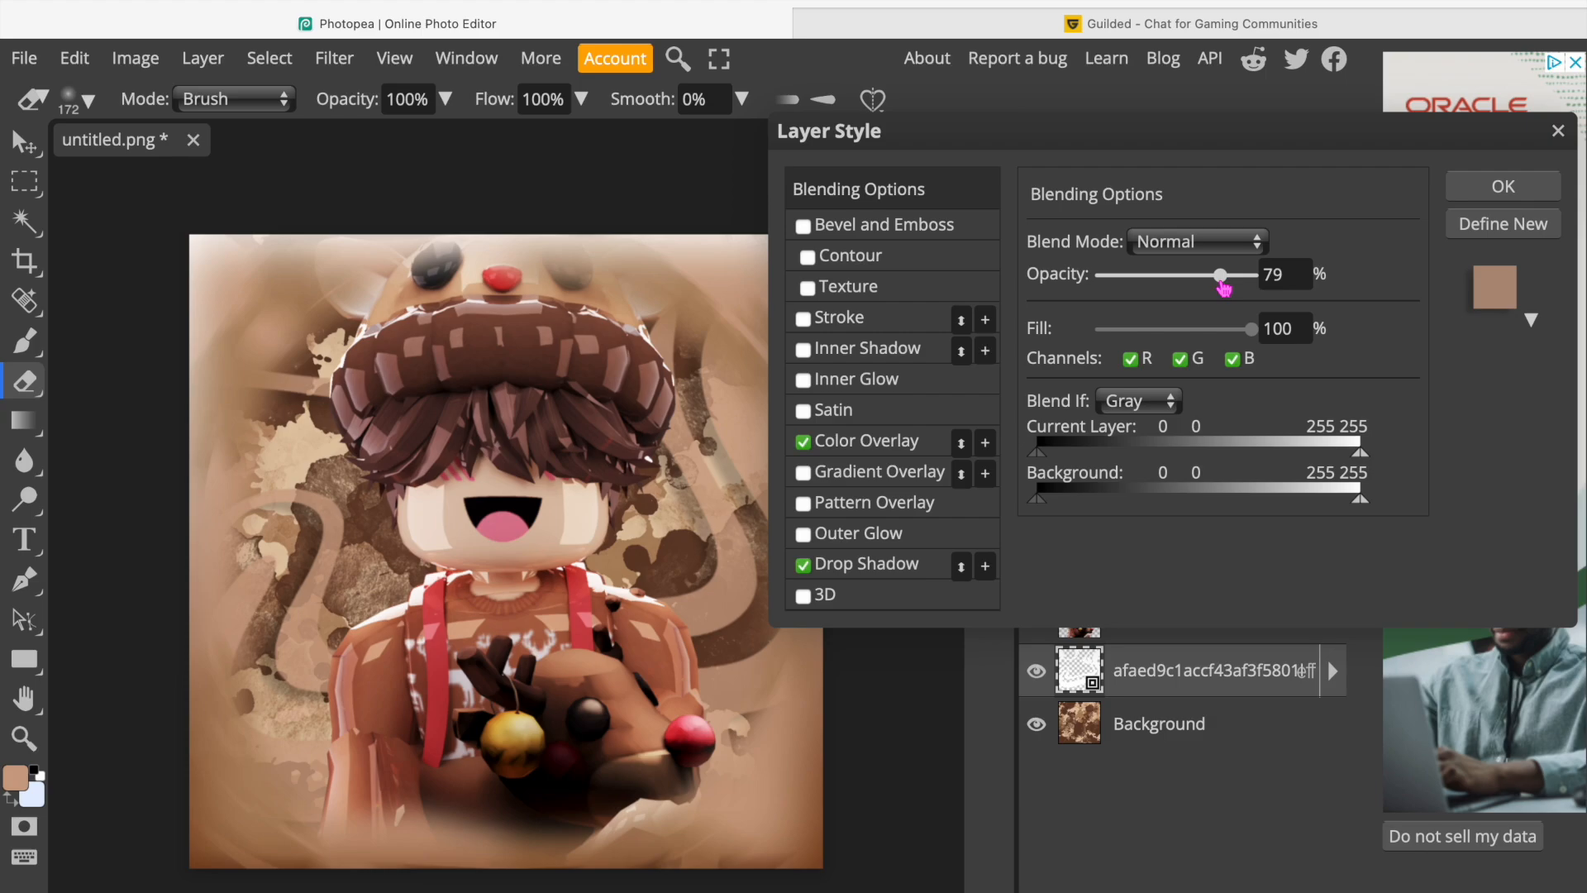
click(1503, 187)
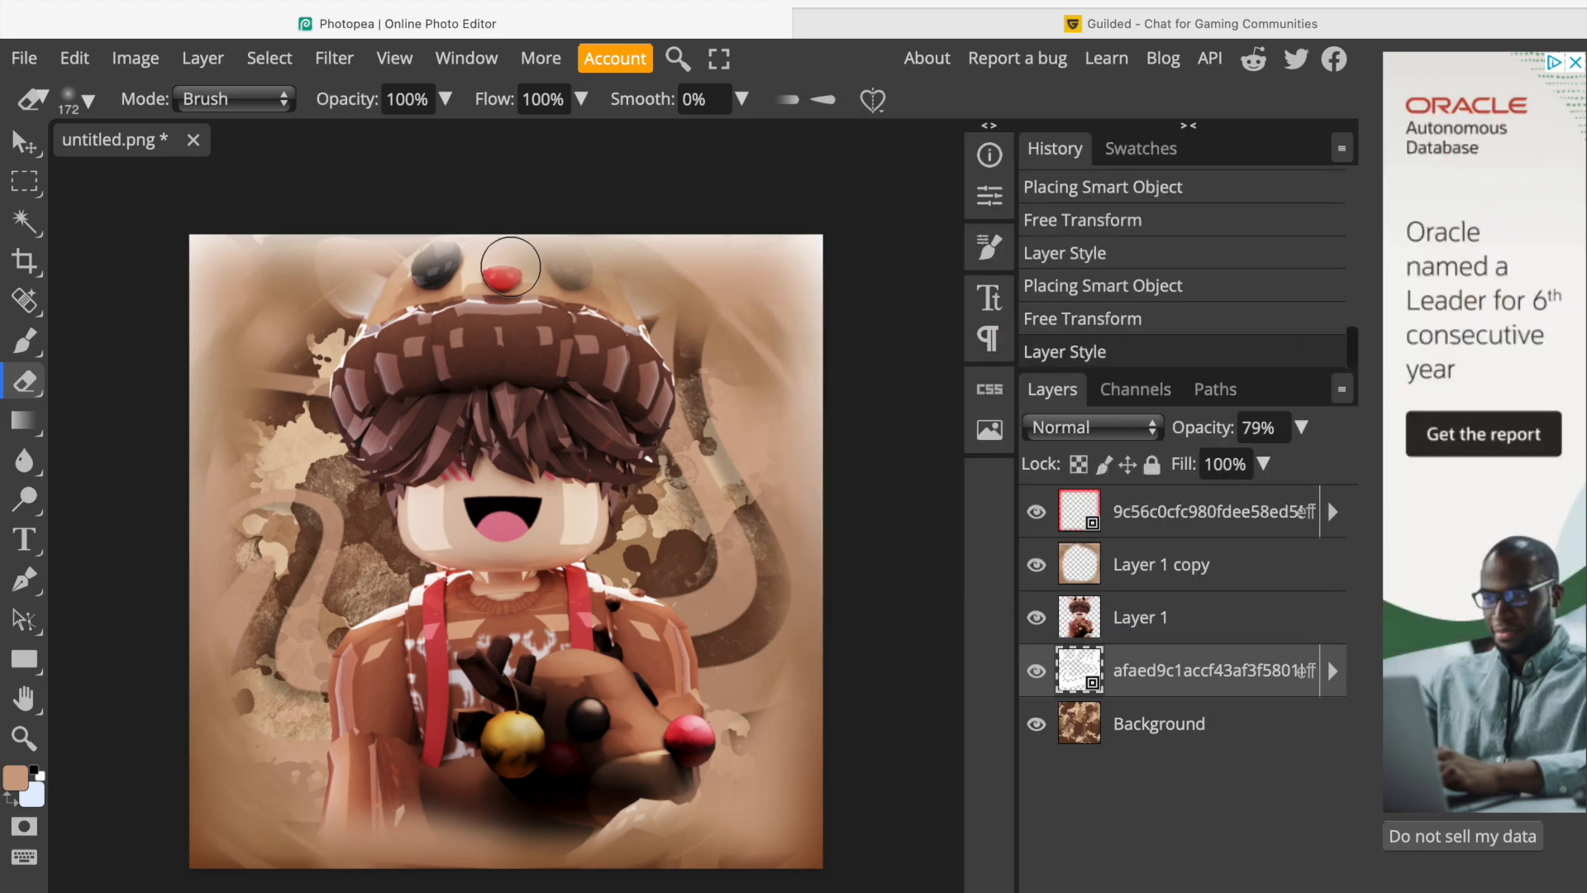
click(24, 58)
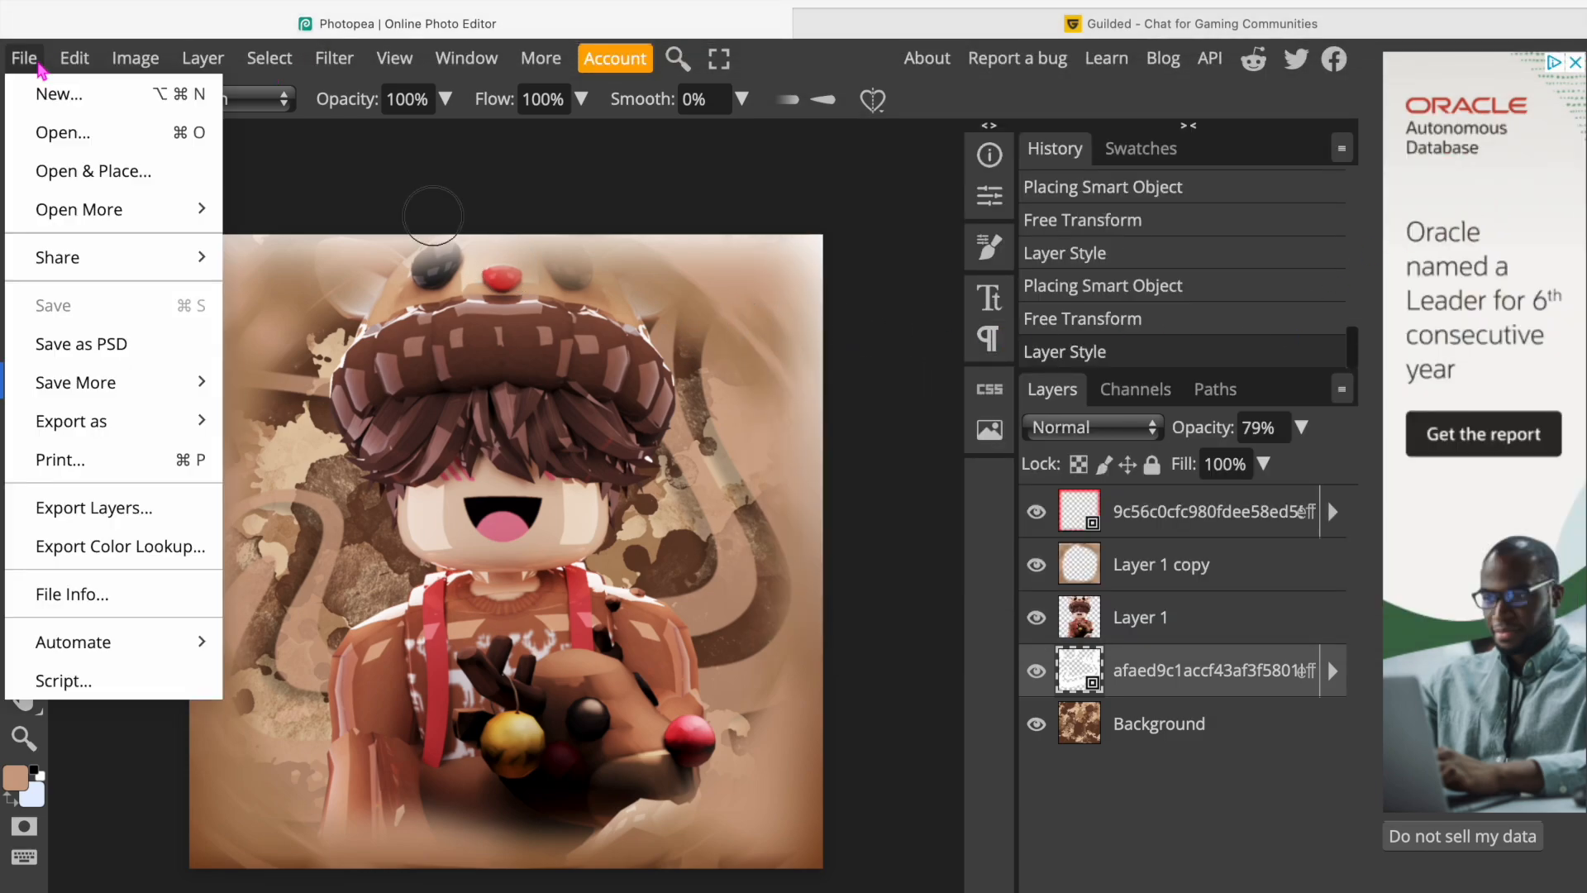
click(78, 185)
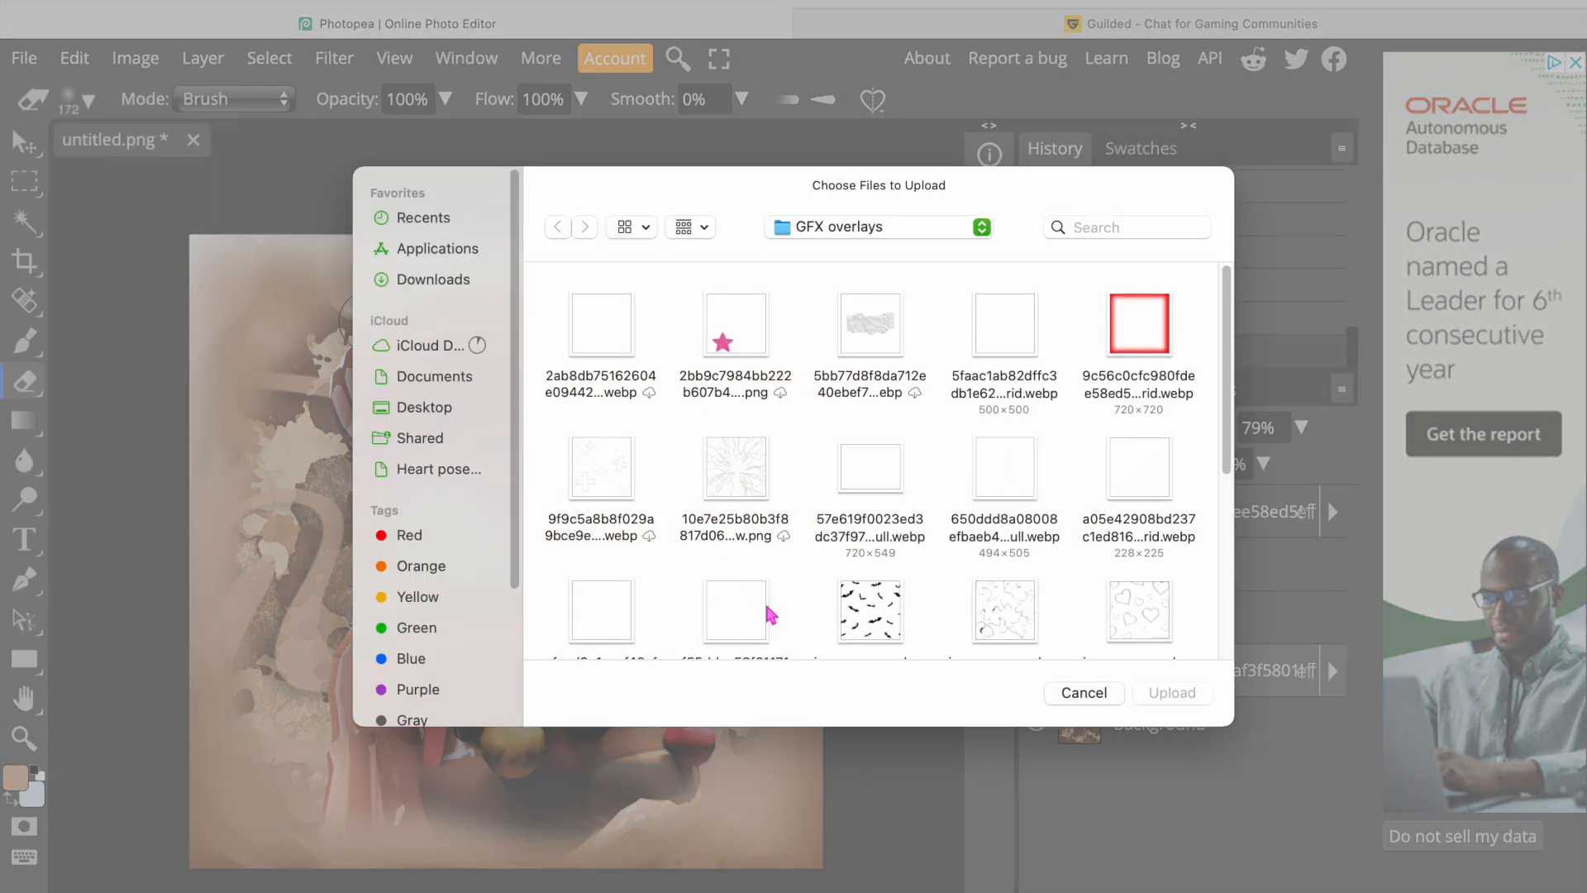
click(1084, 693)
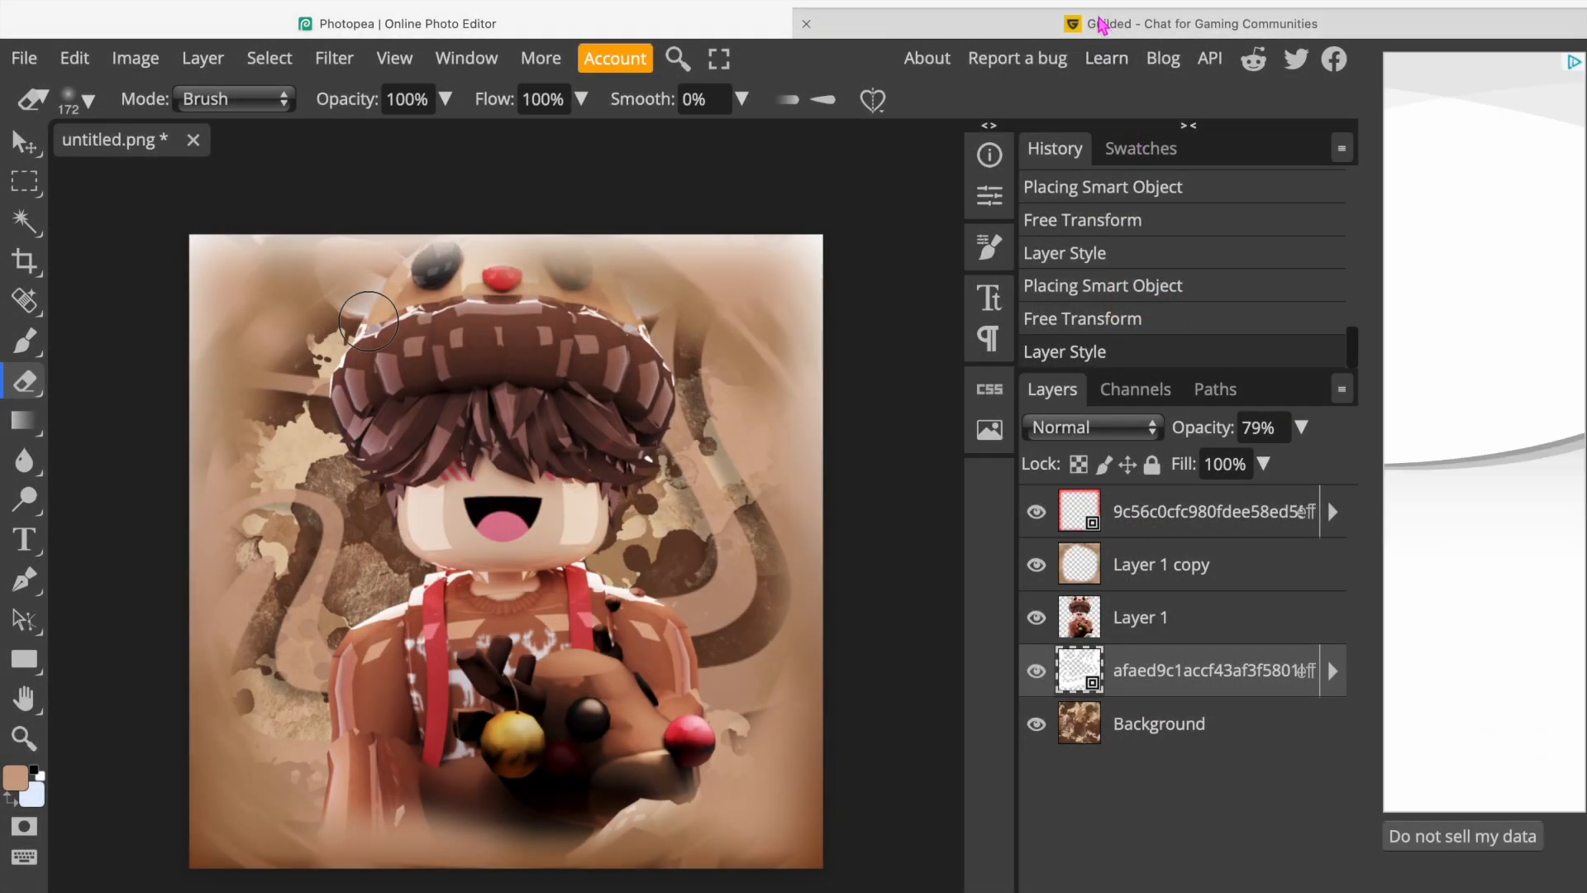
Switch to Guilded, find the sunray.png overlay in the White GFX Assets channel and copy the image.
click(1102, 22)
scroll(950, 574, down, 1)
scroll(949, 573, down, 1)
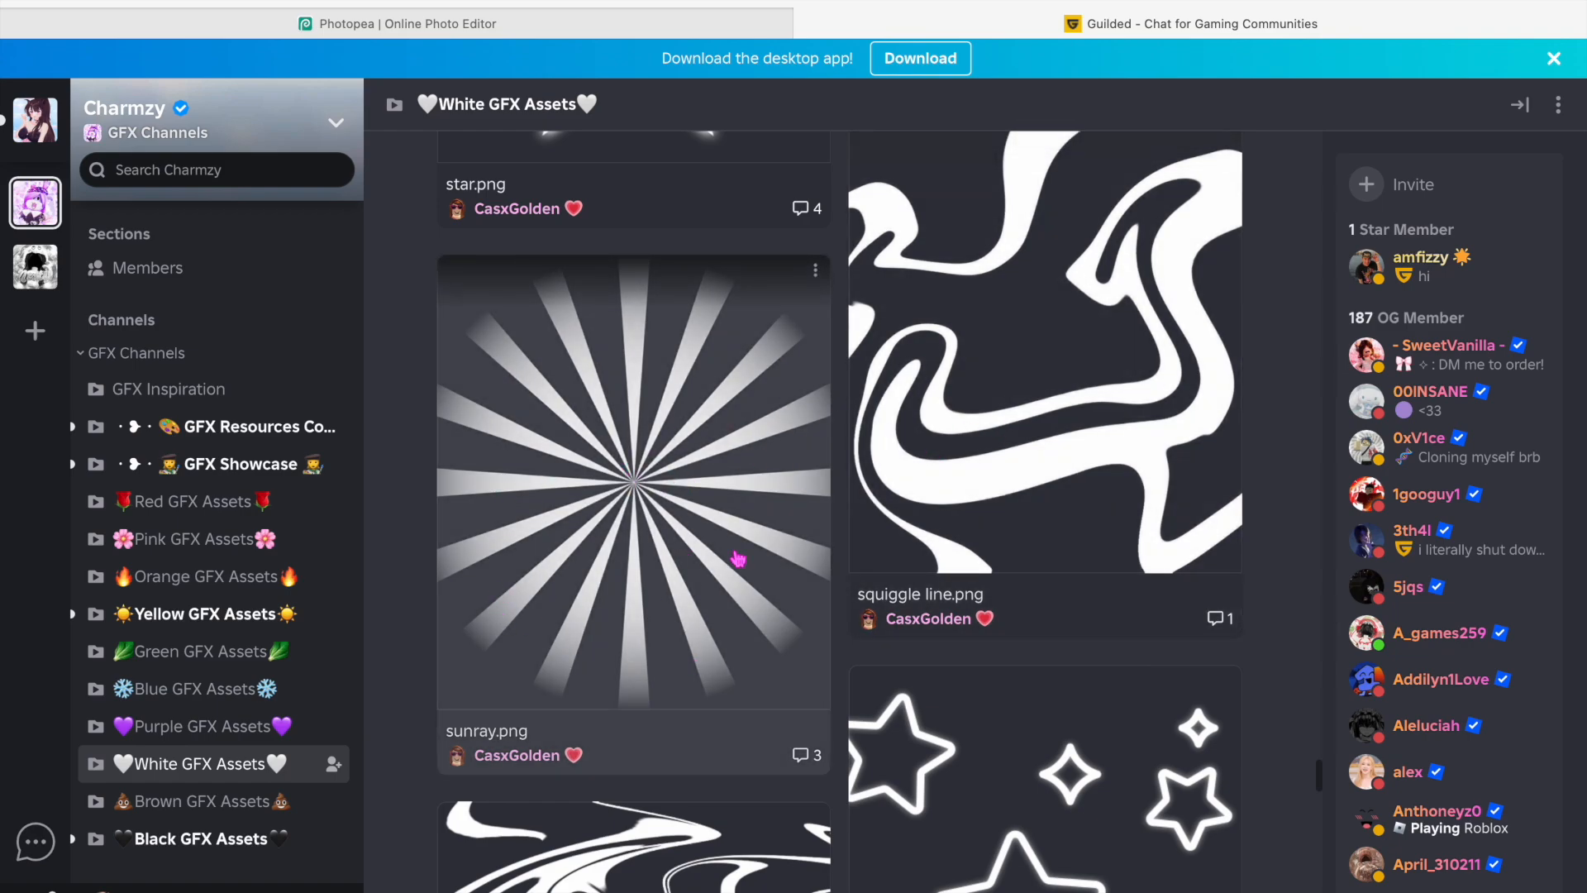
right_click(673, 650)
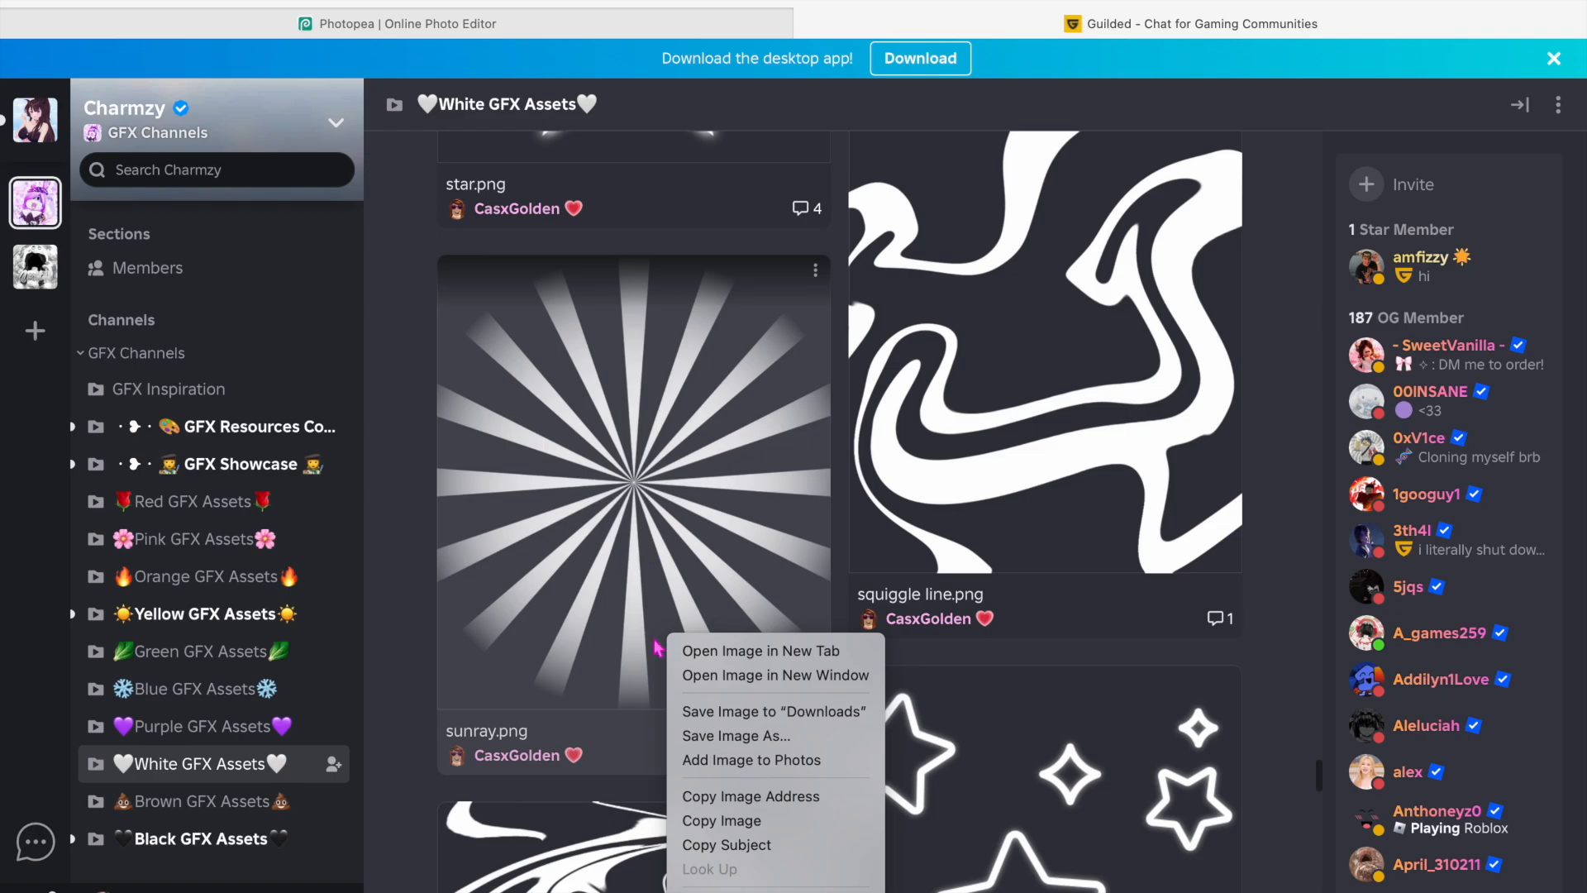
click(722, 820)
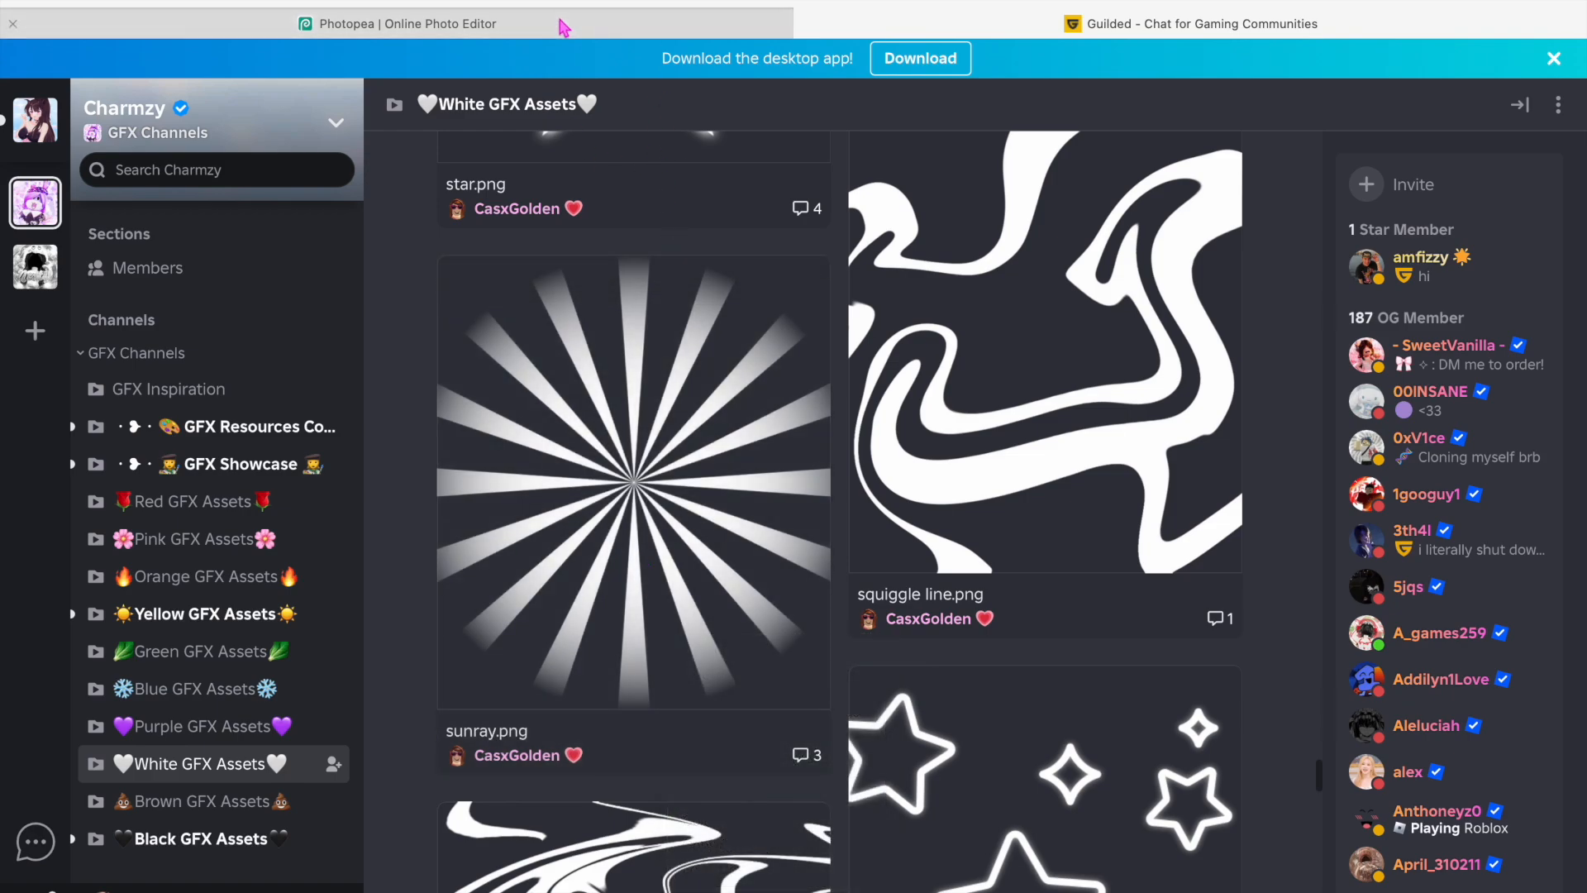
Return to Photopea and place the sunray overlay 57e619f0023ed3dc37f97…ull.webp from the GFX overlays folder above the squiggle layer.
click(564, 27)
click(24, 58)
click(93, 170)
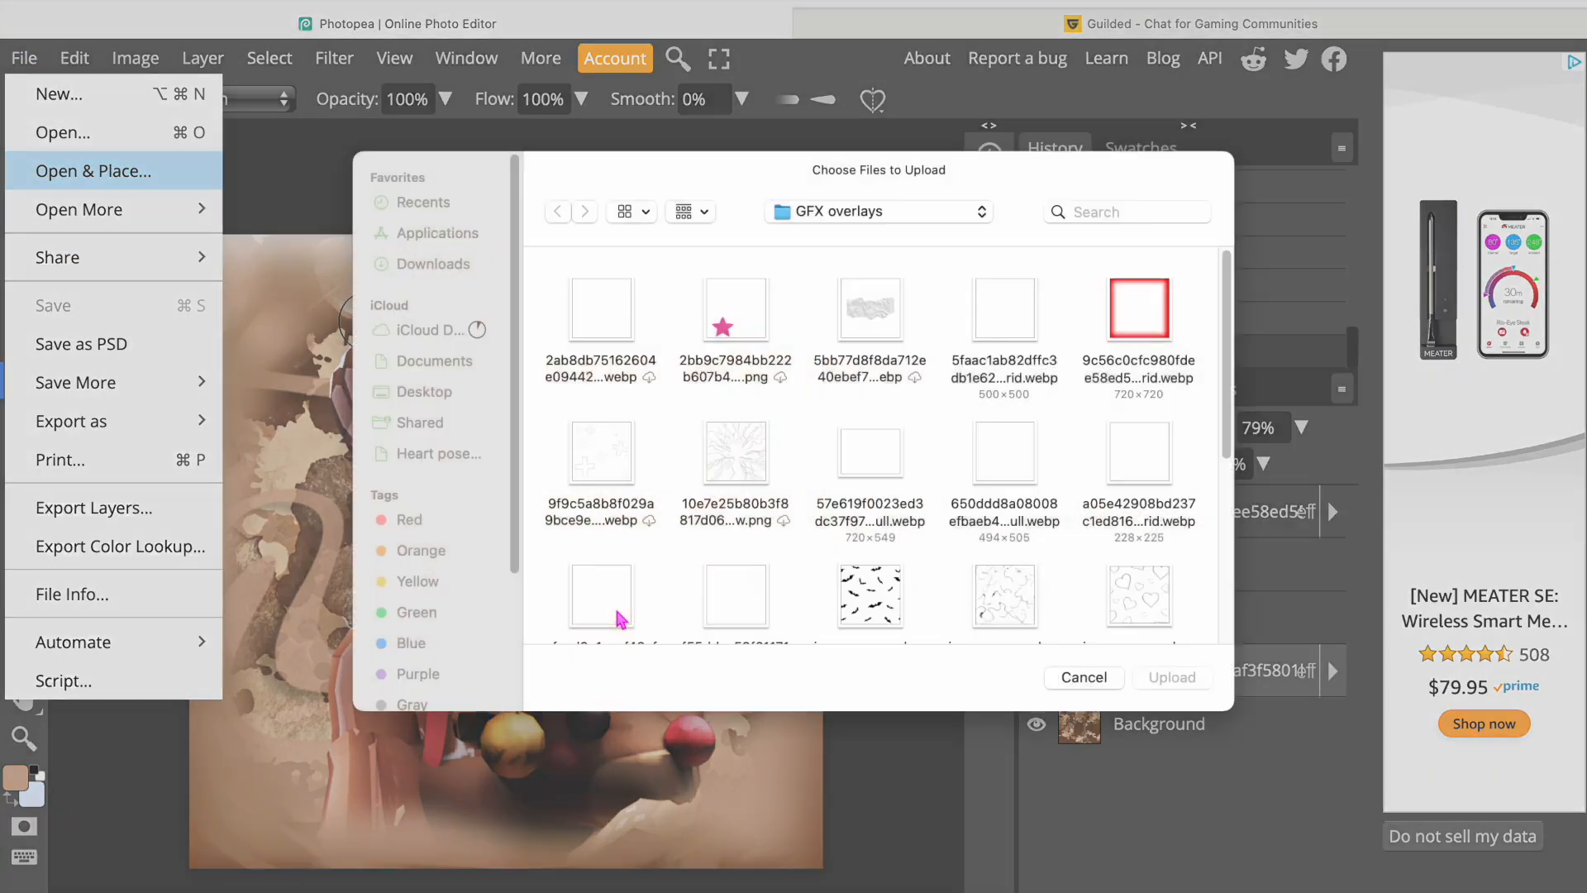
click(853, 488)
click(1170, 673)
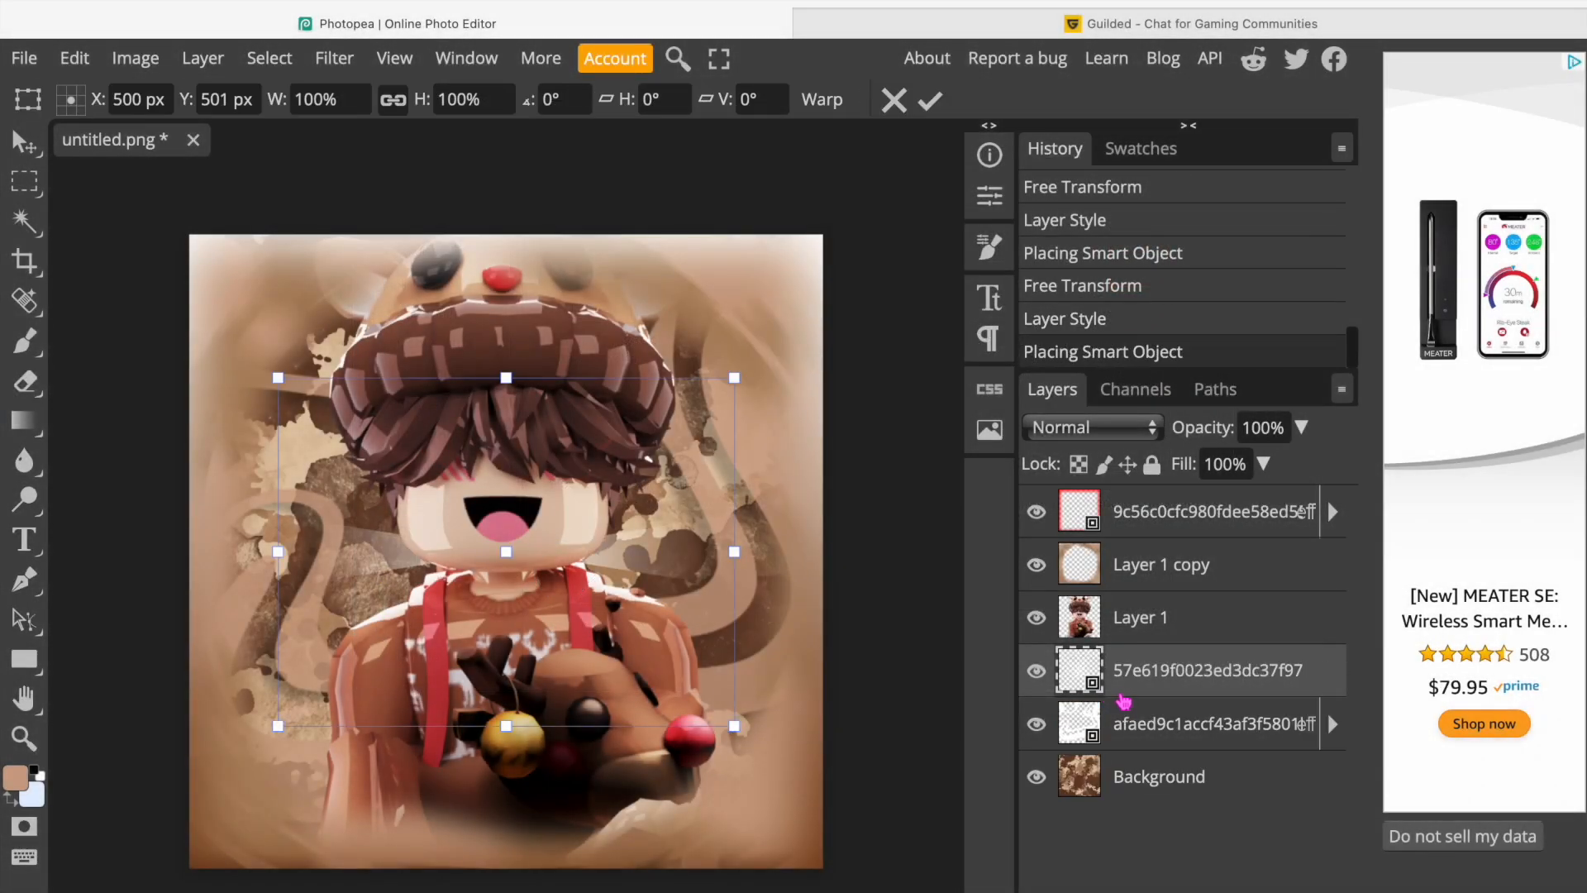
Scale the sunray overlay to about 201.4% and position it at about X 521 px, Y 539 px behind the character.
drag(599, 546, 512, 410)
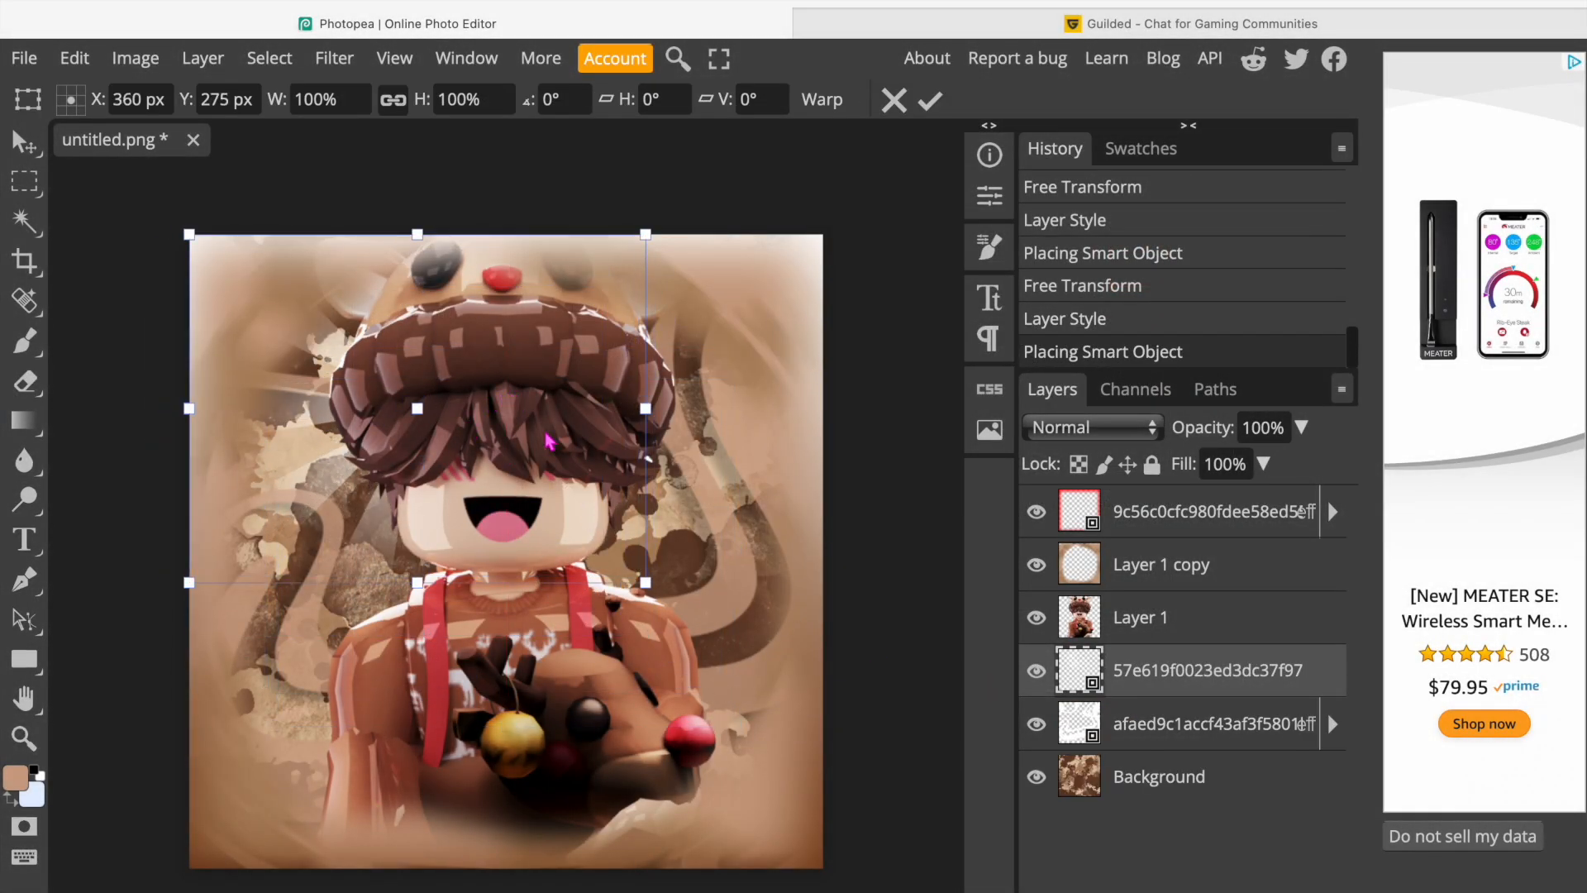
drag(653, 585, 823, 748)
drag(771, 698, 642, 690)
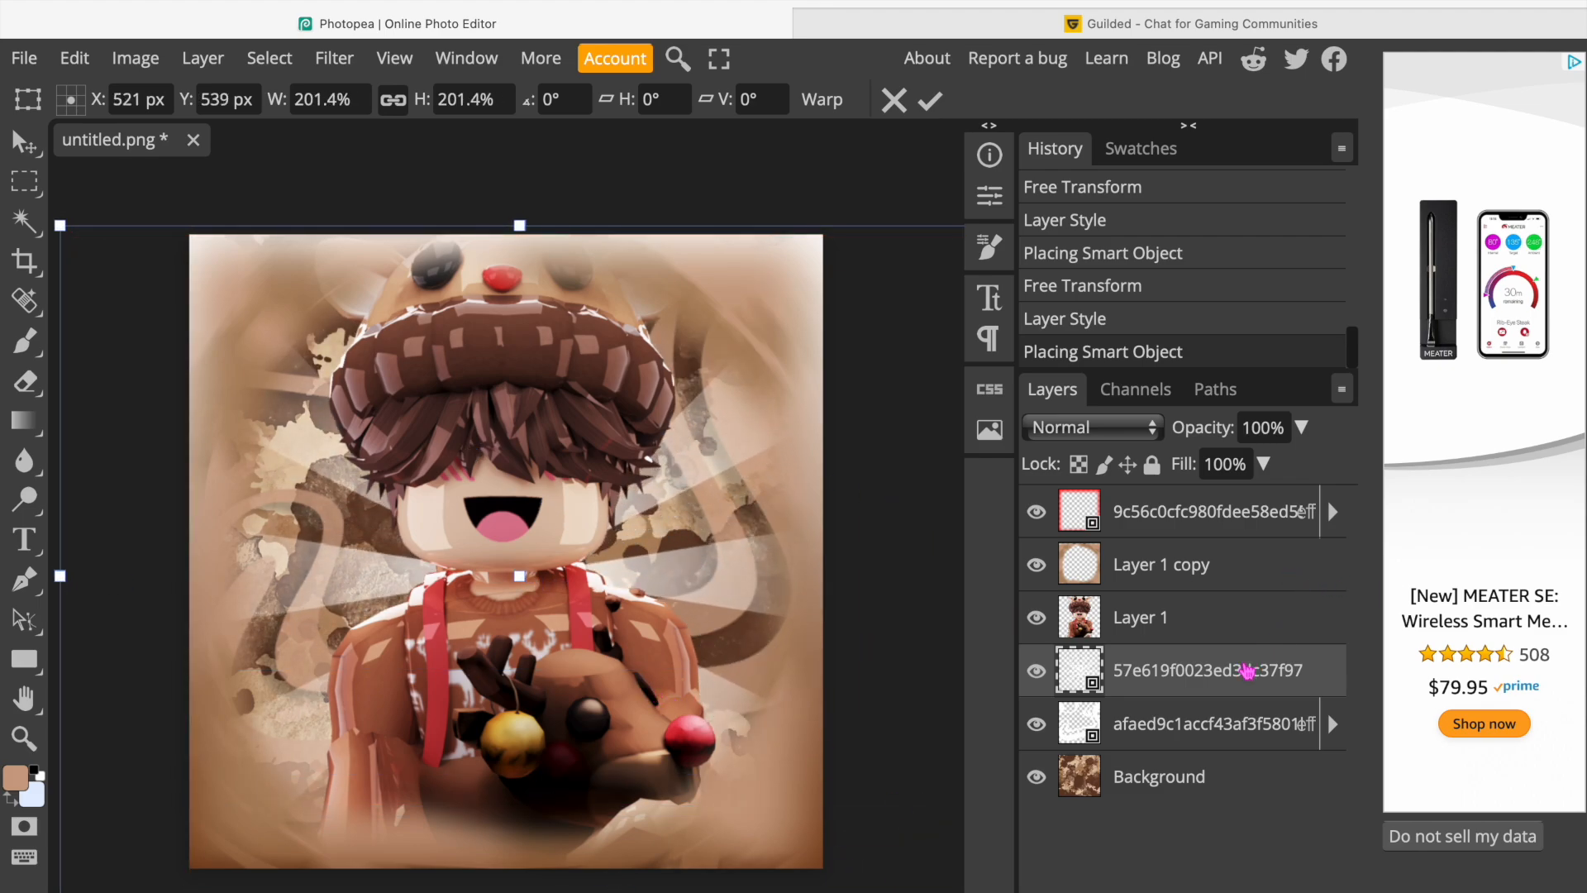
Set the sunray layer's opacity to 71% in its blending options.
right_click(1246, 672)
click(1135, 266)
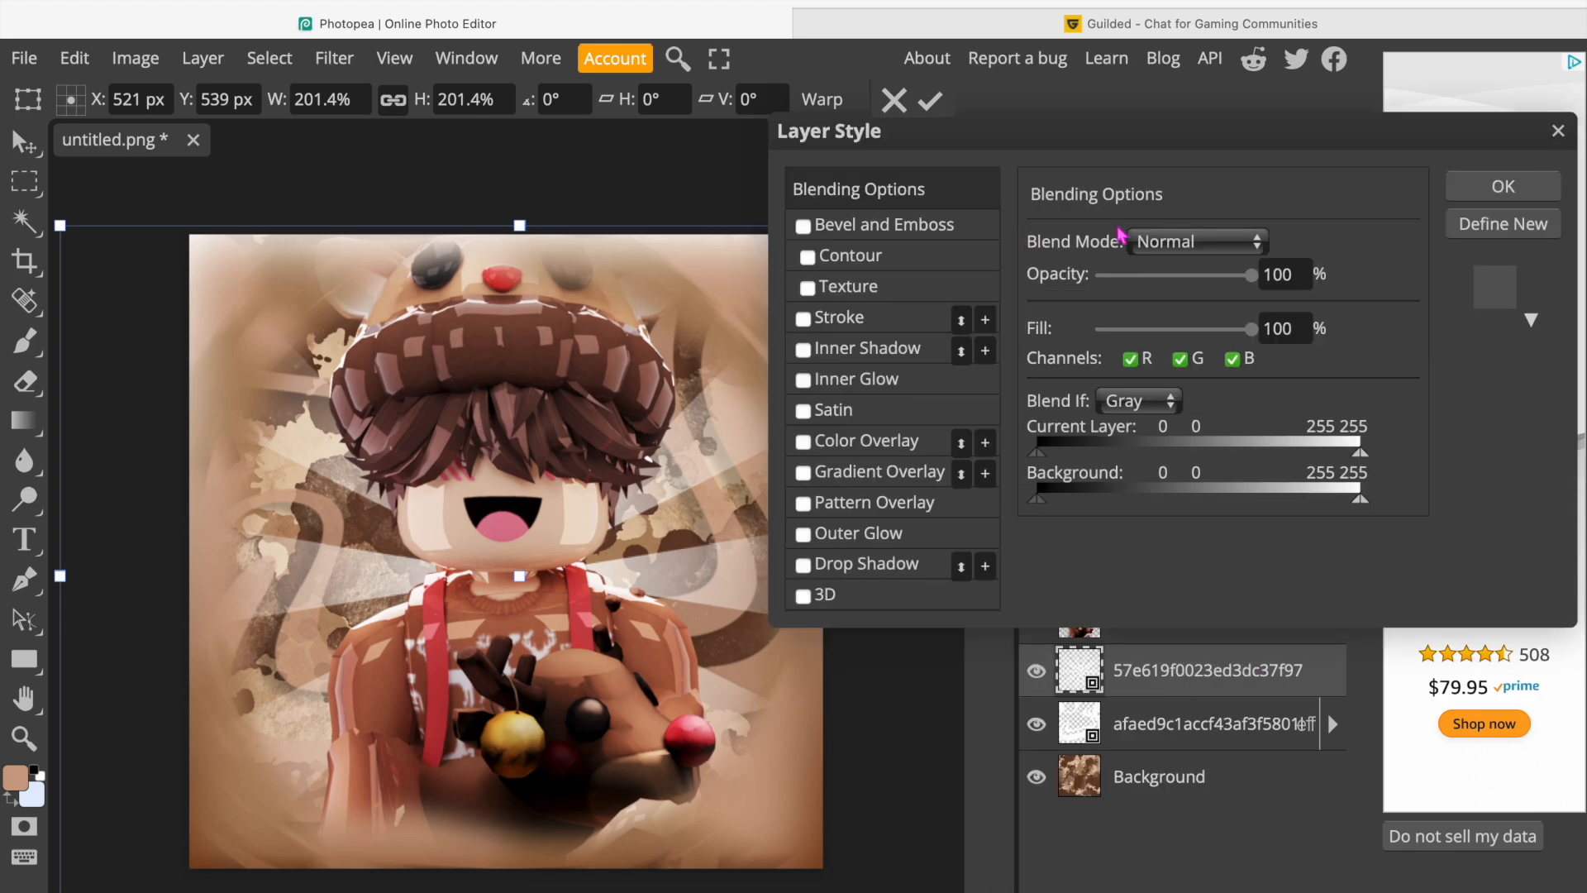
drag(1226, 288, 1205, 295)
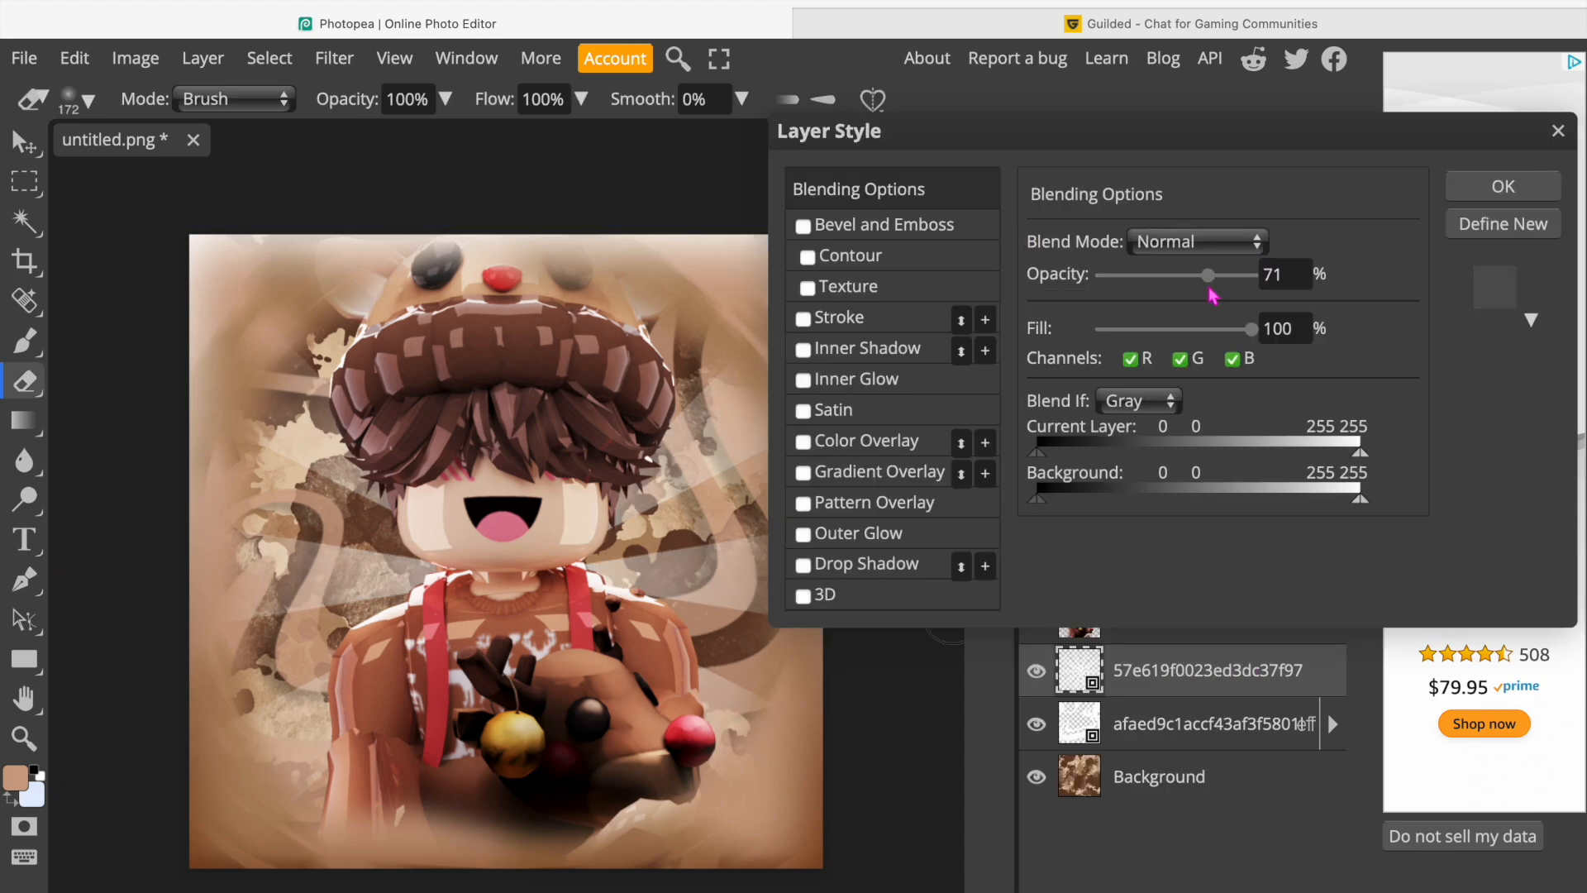
click(1521, 188)
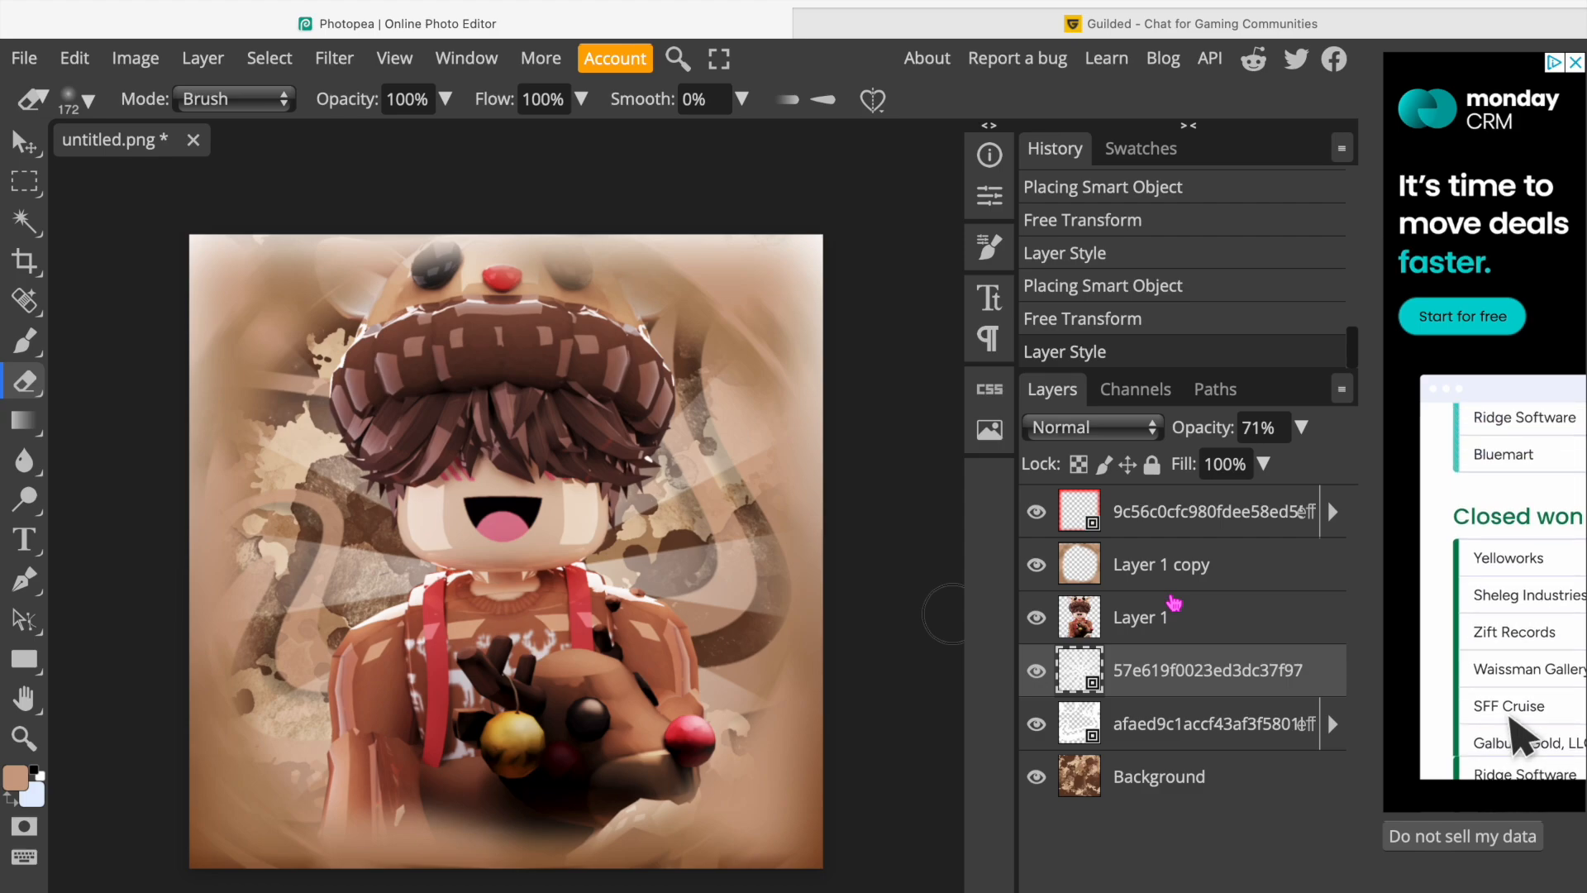
Duplicate the character layer, Layer 1.
click(1199, 626)
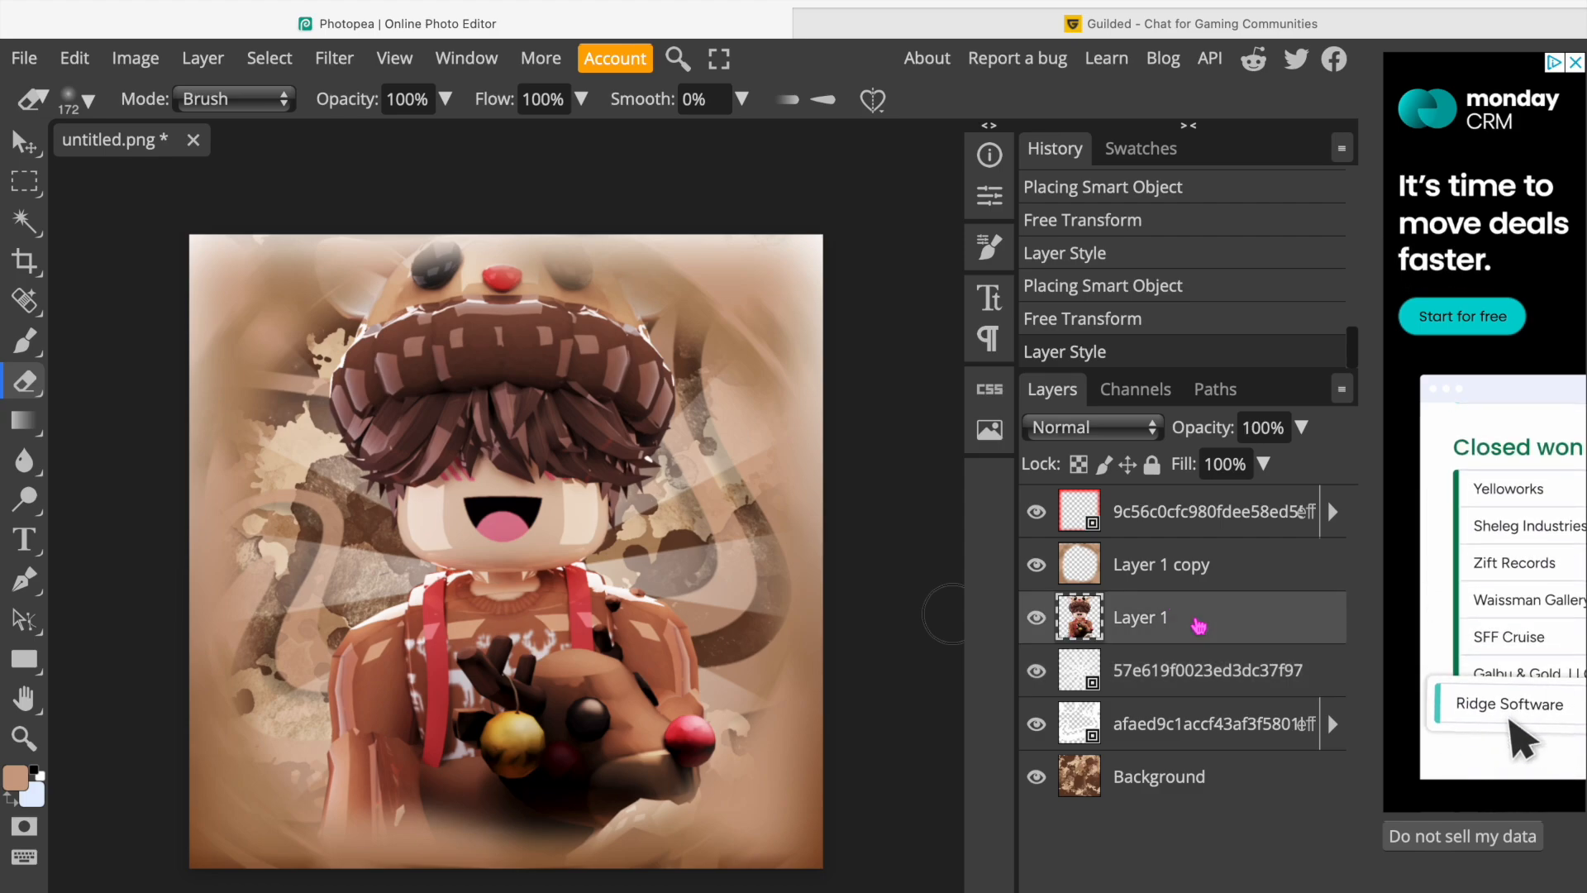
right_click(1198, 626)
click(1139, 372)
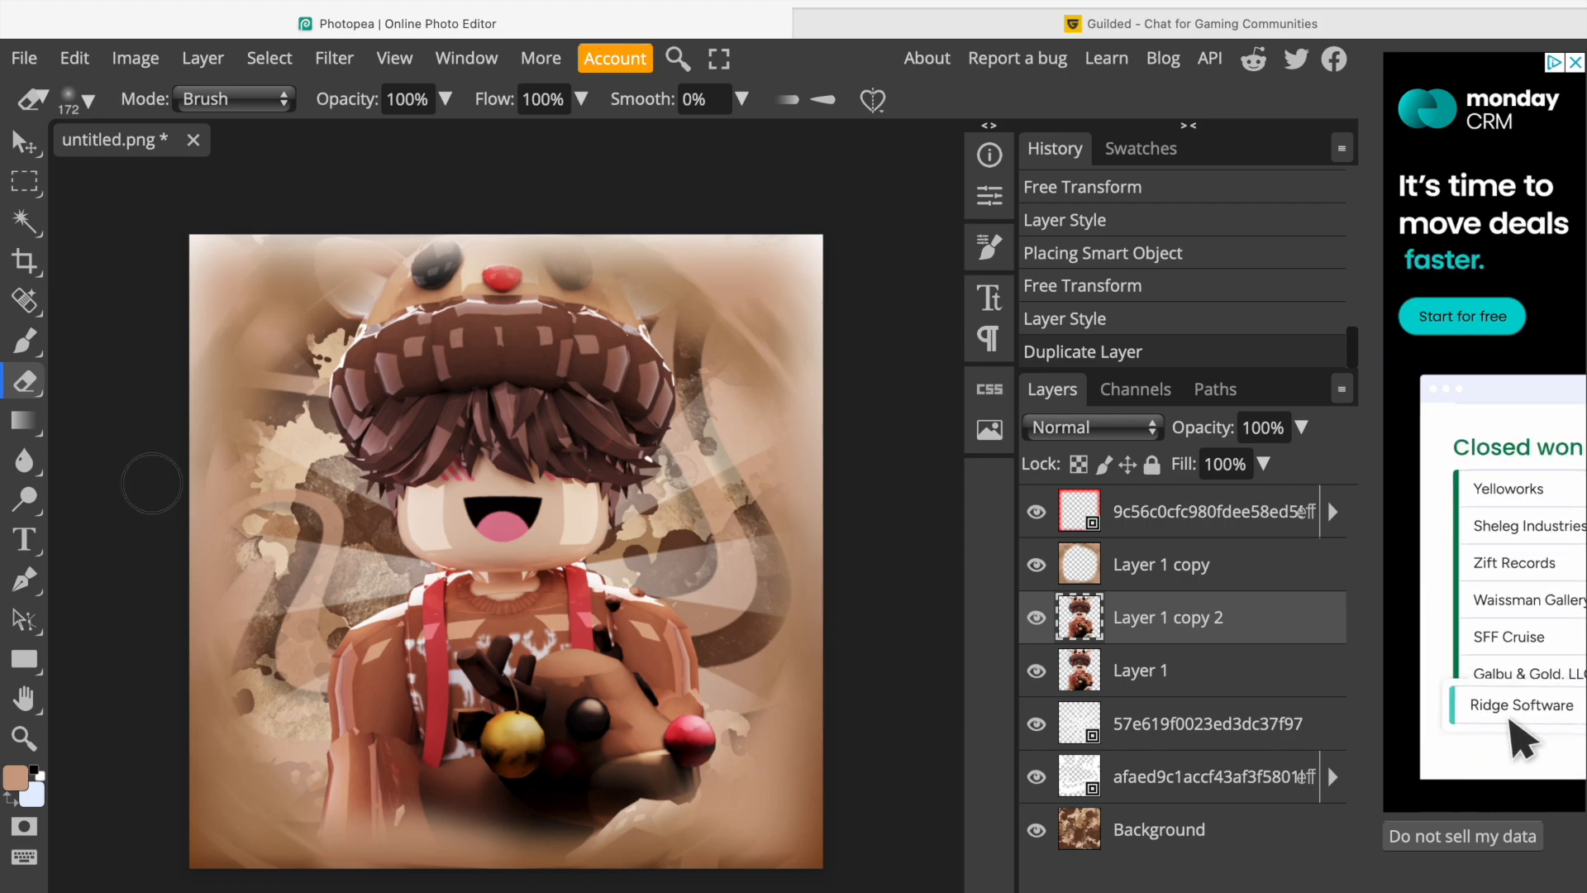
Set up a soft round brush at 172 px and 0% hardness with the pale peach foreground colour f2dcce.
click(35, 351)
click(88, 101)
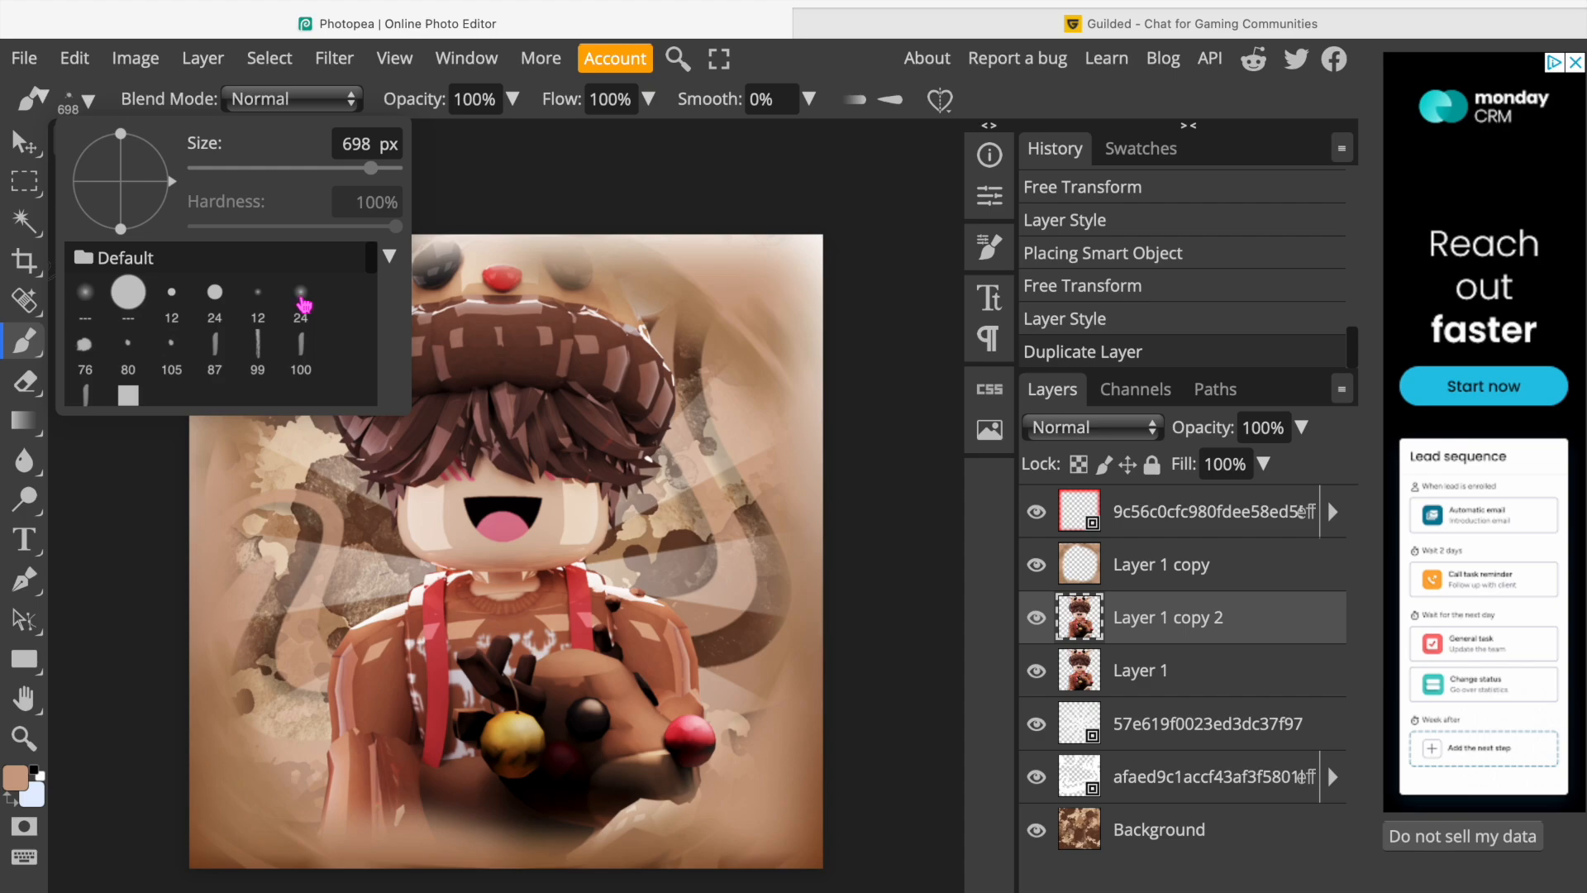
click(301, 300)
click(373, 145)
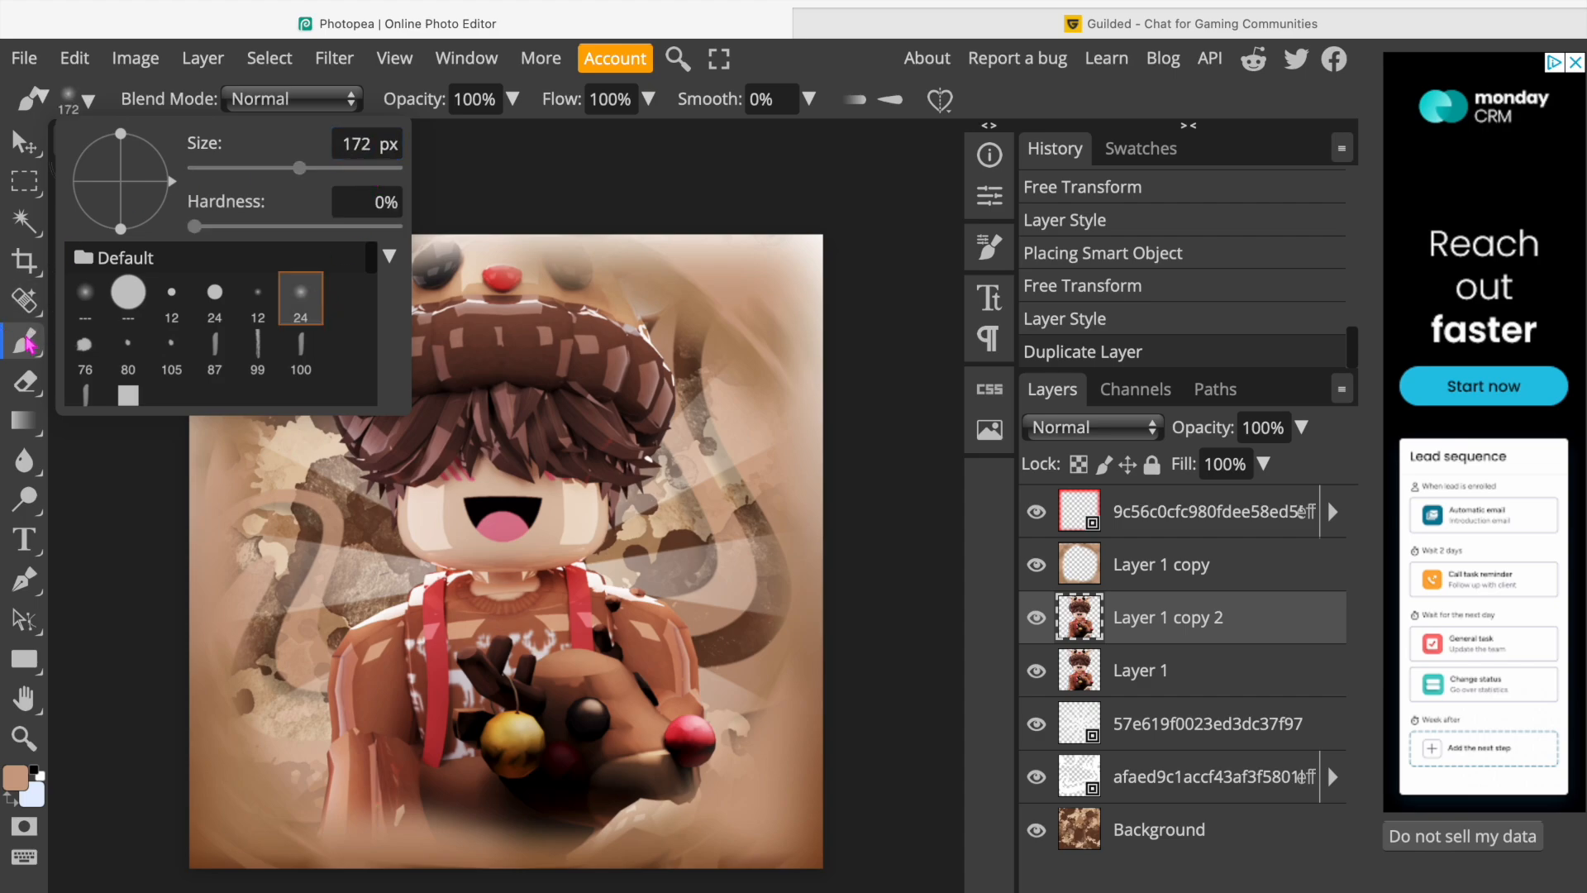
click(90, 101)
click(16, 783)
drag(681, 400, 634, 352)
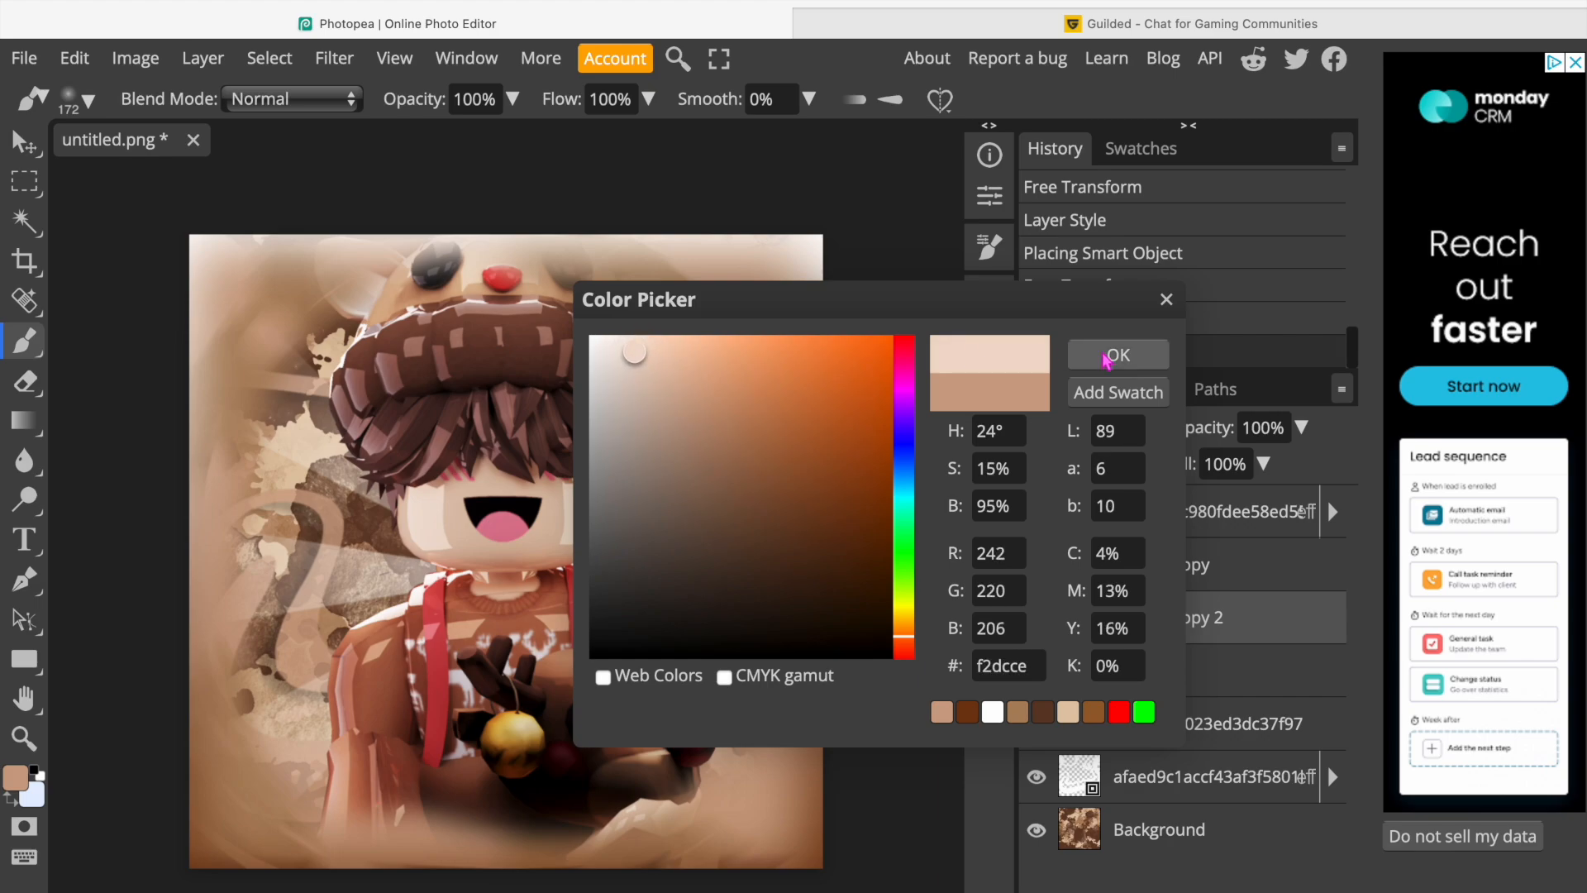
click(1106, 360)
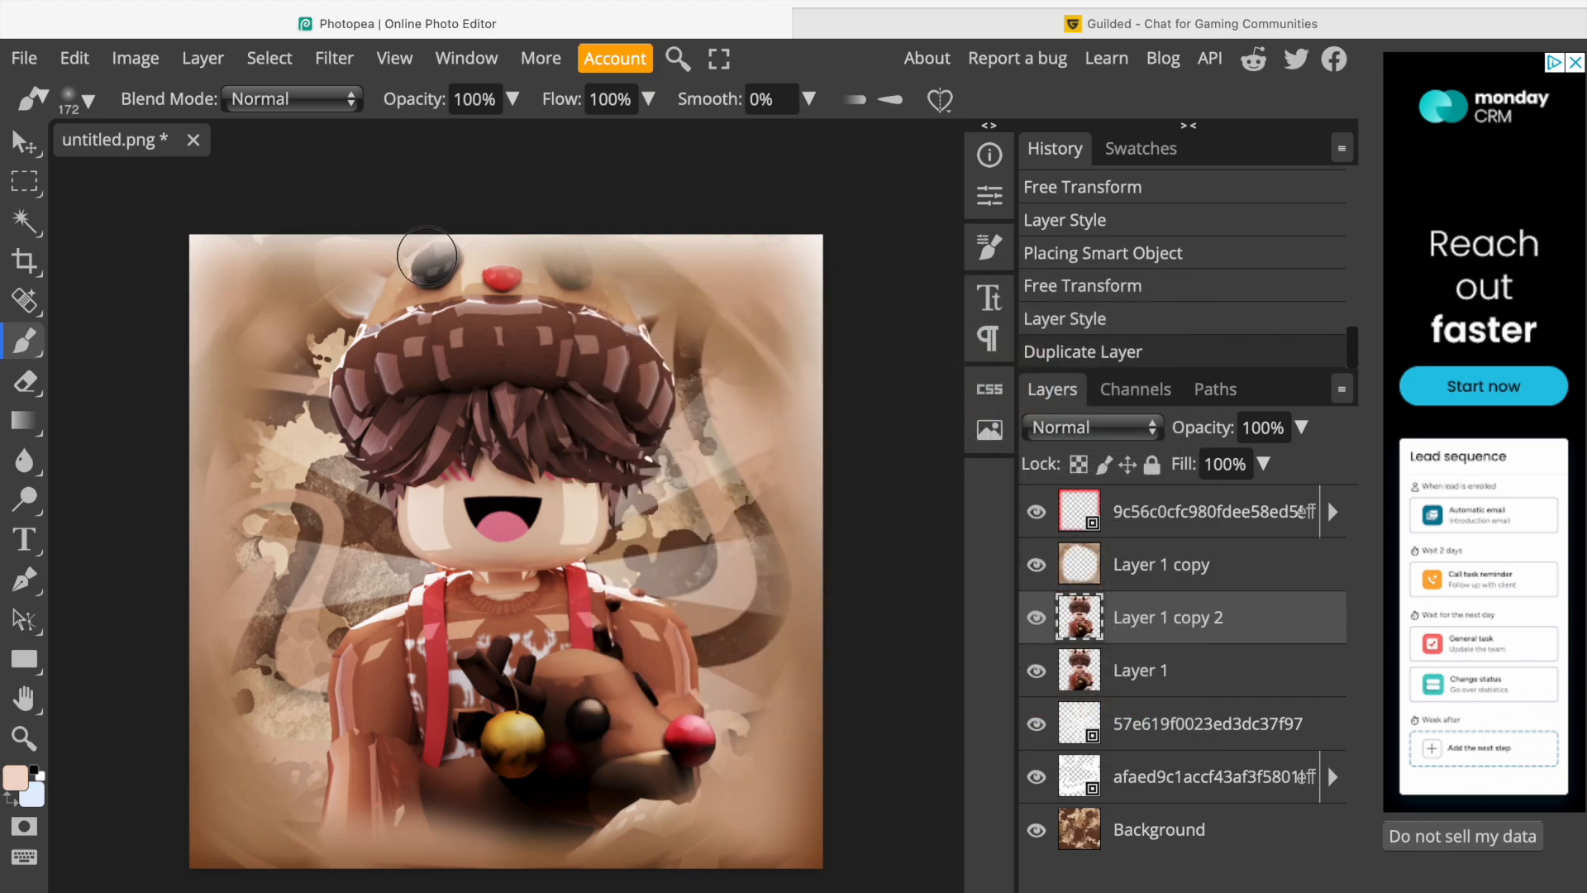
Paint pale peach around the character's outline on Layer 1 copy 2 and make it a clipping mask on Layer 1.
mouse_move(443, 260)
mouse_down()
mouse_move(568, 260)
mouse_move(648, 313)
mouse_move(654, 485)
mouse_move(596, 537)
mouse_move(615, 588)
mouse_move(664, 616)
mouse_move(710, 679)
mouse_move(702, 800)
mouse_move(592, 832)
mouse_move(341, 830)
mouse_move(317, 775)
mouse_move(339, 677)
mouse_move(360, 614)
mouse_move(410, 575)
mouse_move(391, 531)
mouse_move(405, 465)
mouse_move(340, 384)
mouse_move(350, 343)
mouse_move(425, 265)
mouse_up()
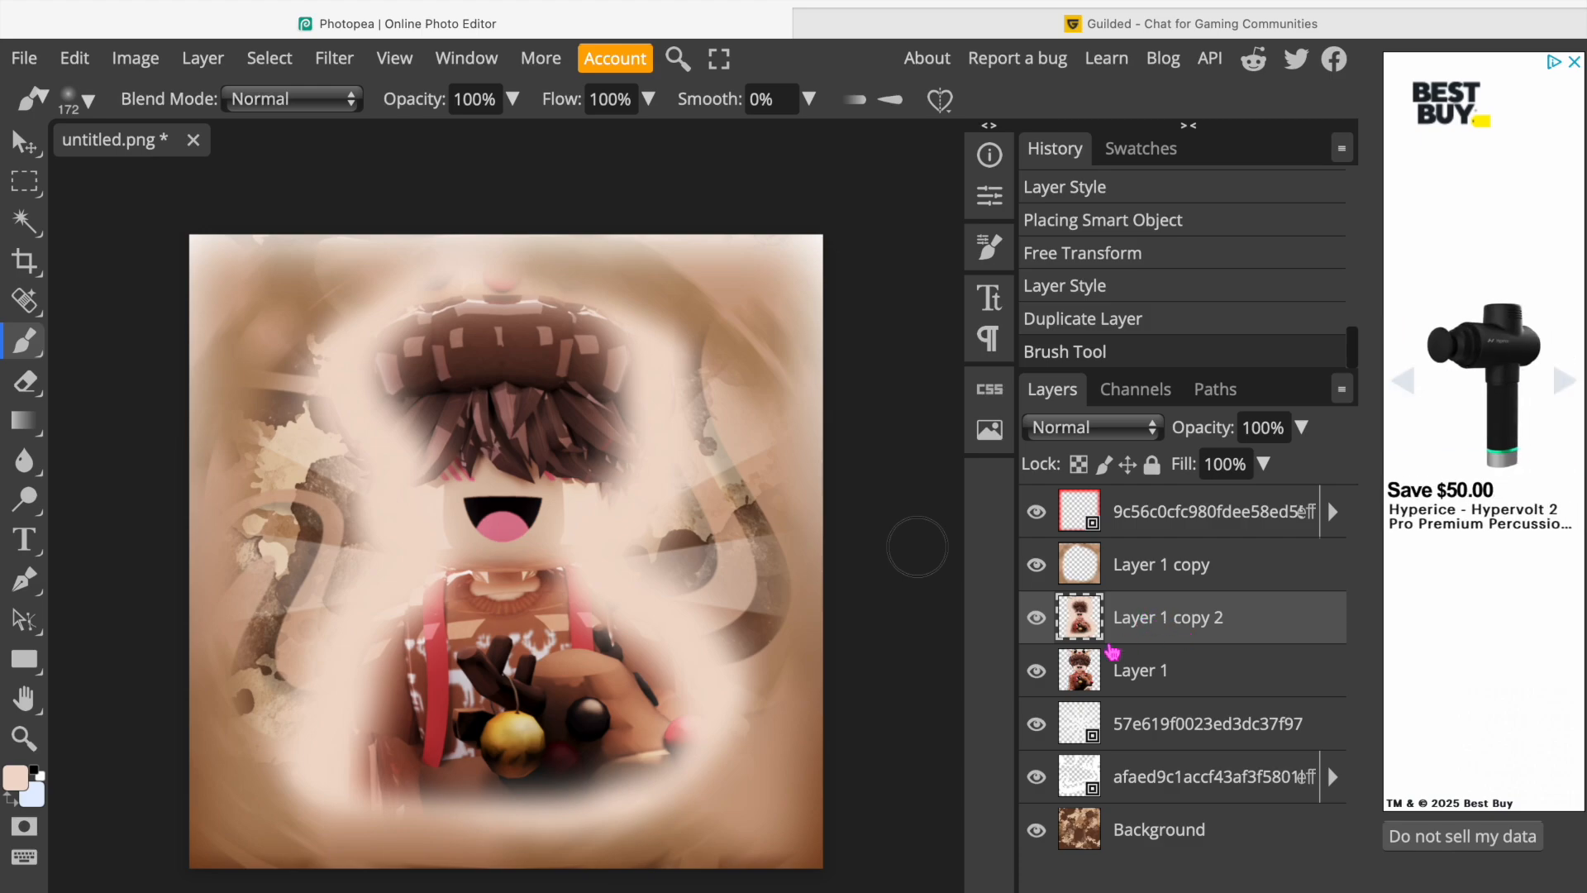
right_click(1186, 633)
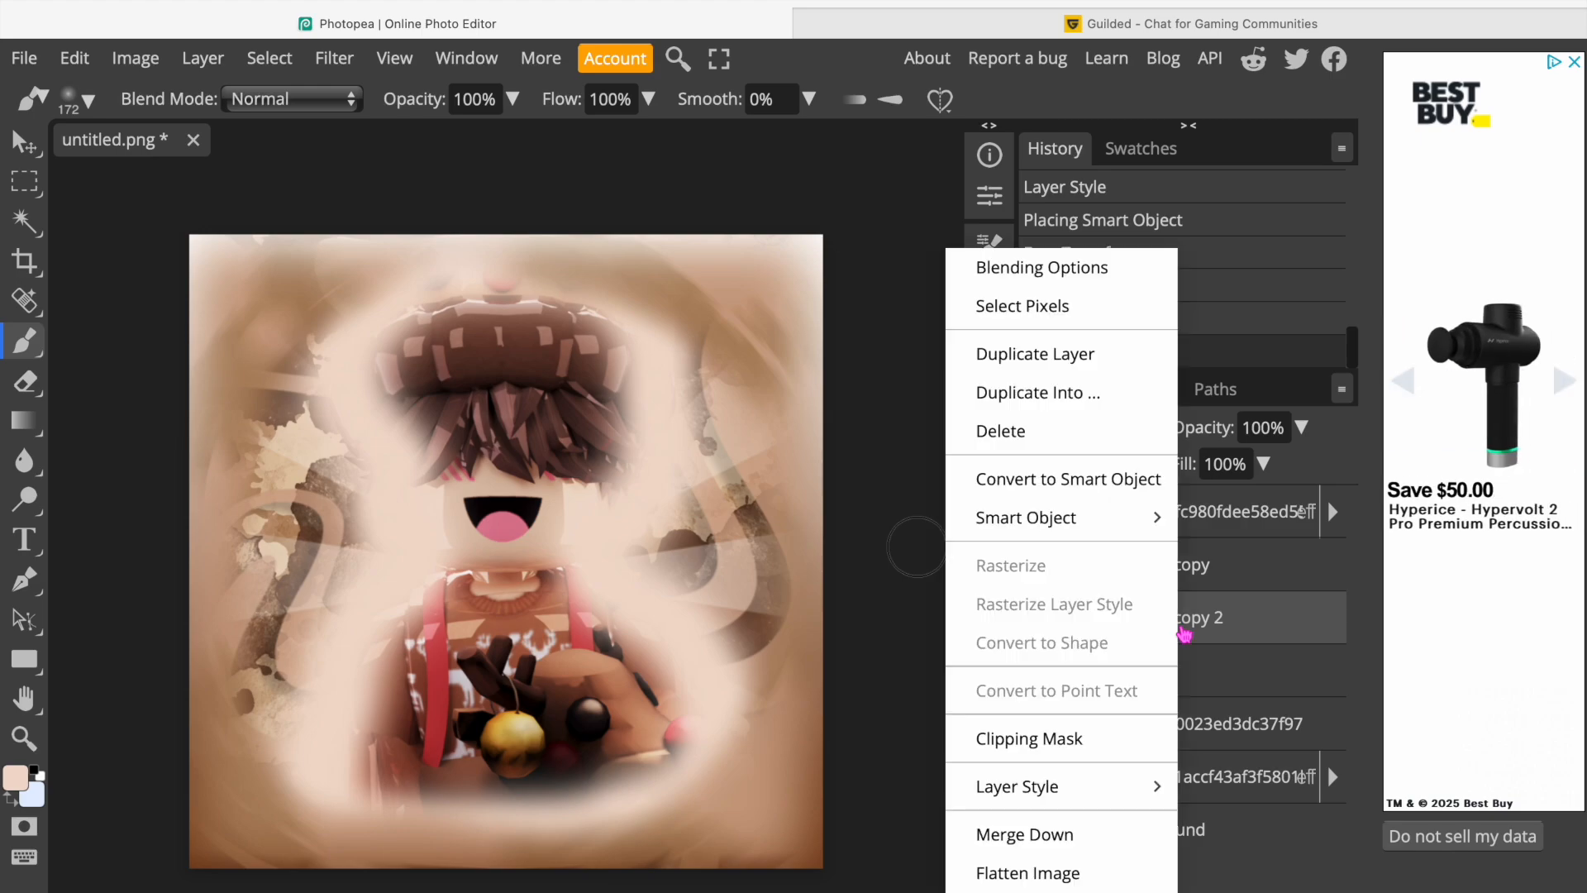
click(1074, 737)
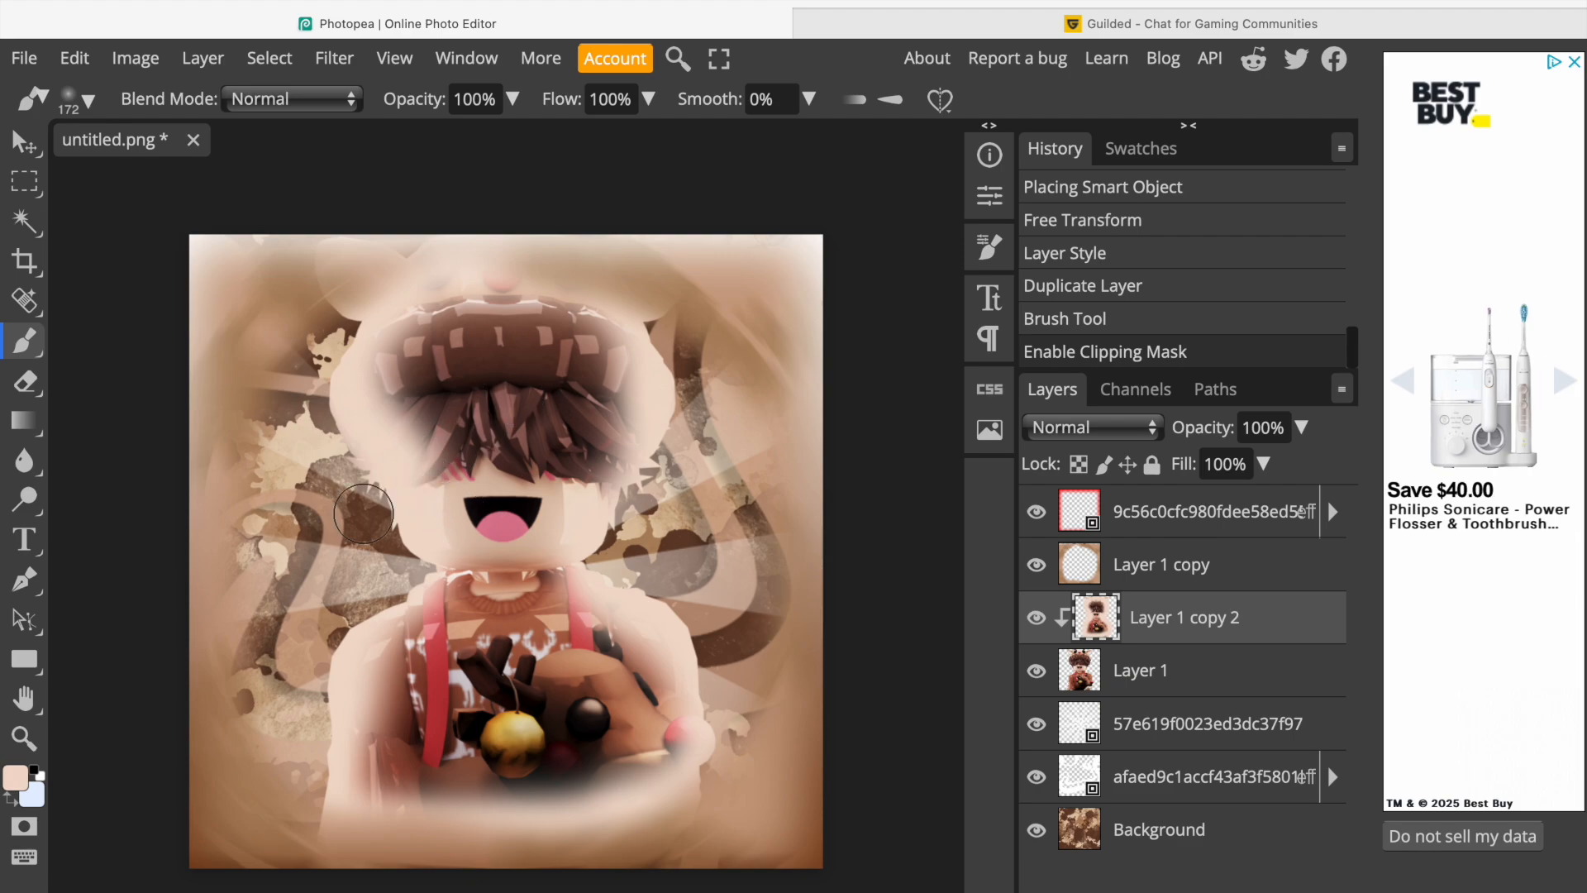
Lower the opacity of the clipped Layer 1 copy 2 to 36%.
click(1301, 430)
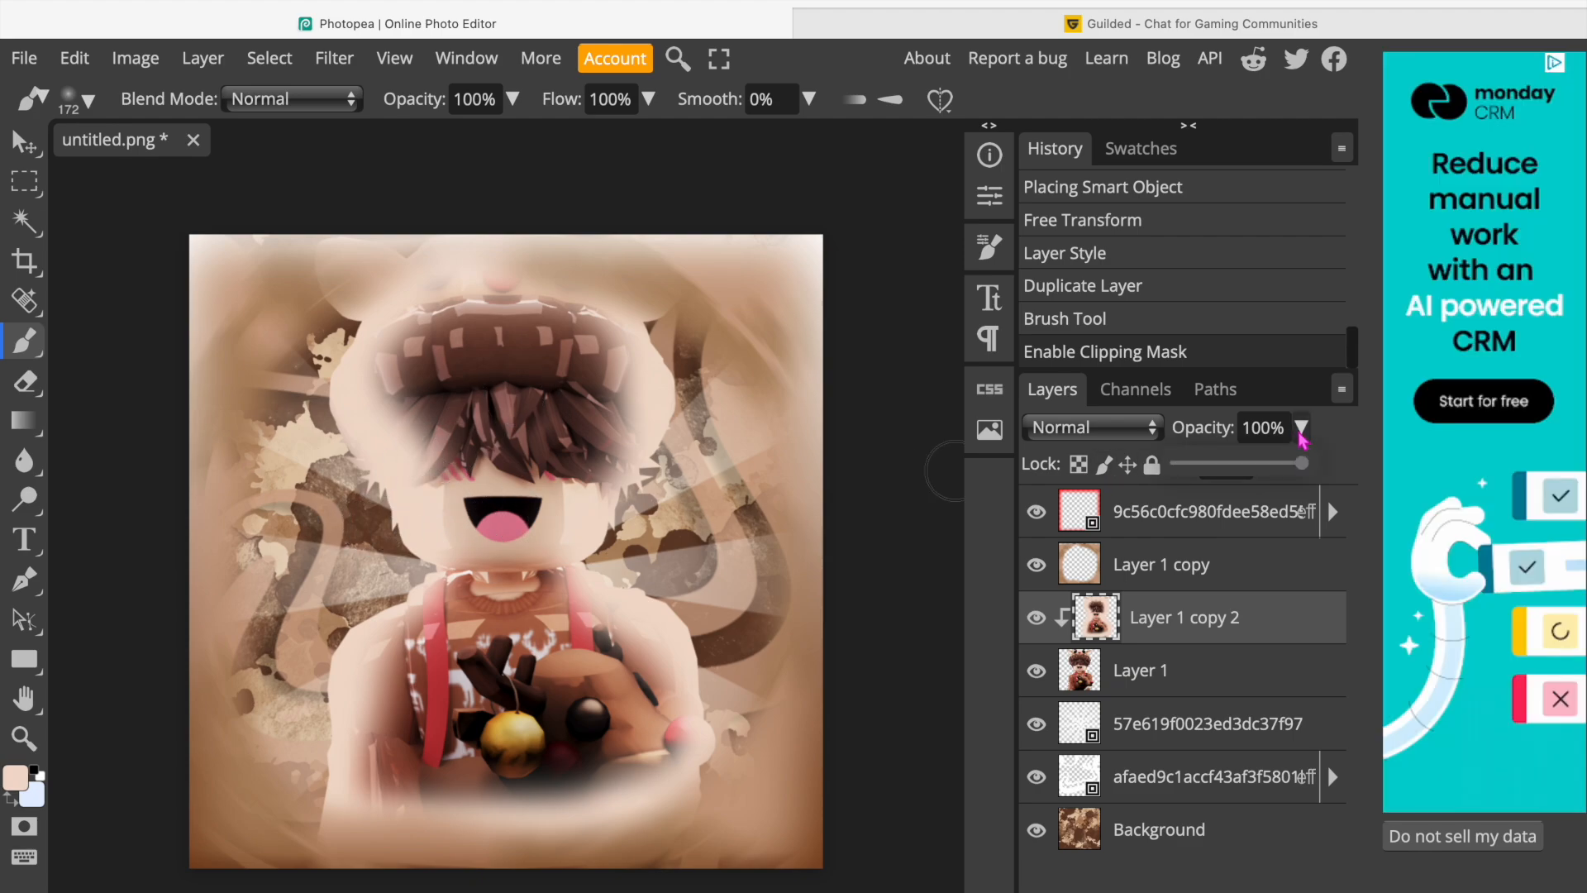
click(1306, 433)
click(1306, 433)
drag(1309, 465, 1232, 467)
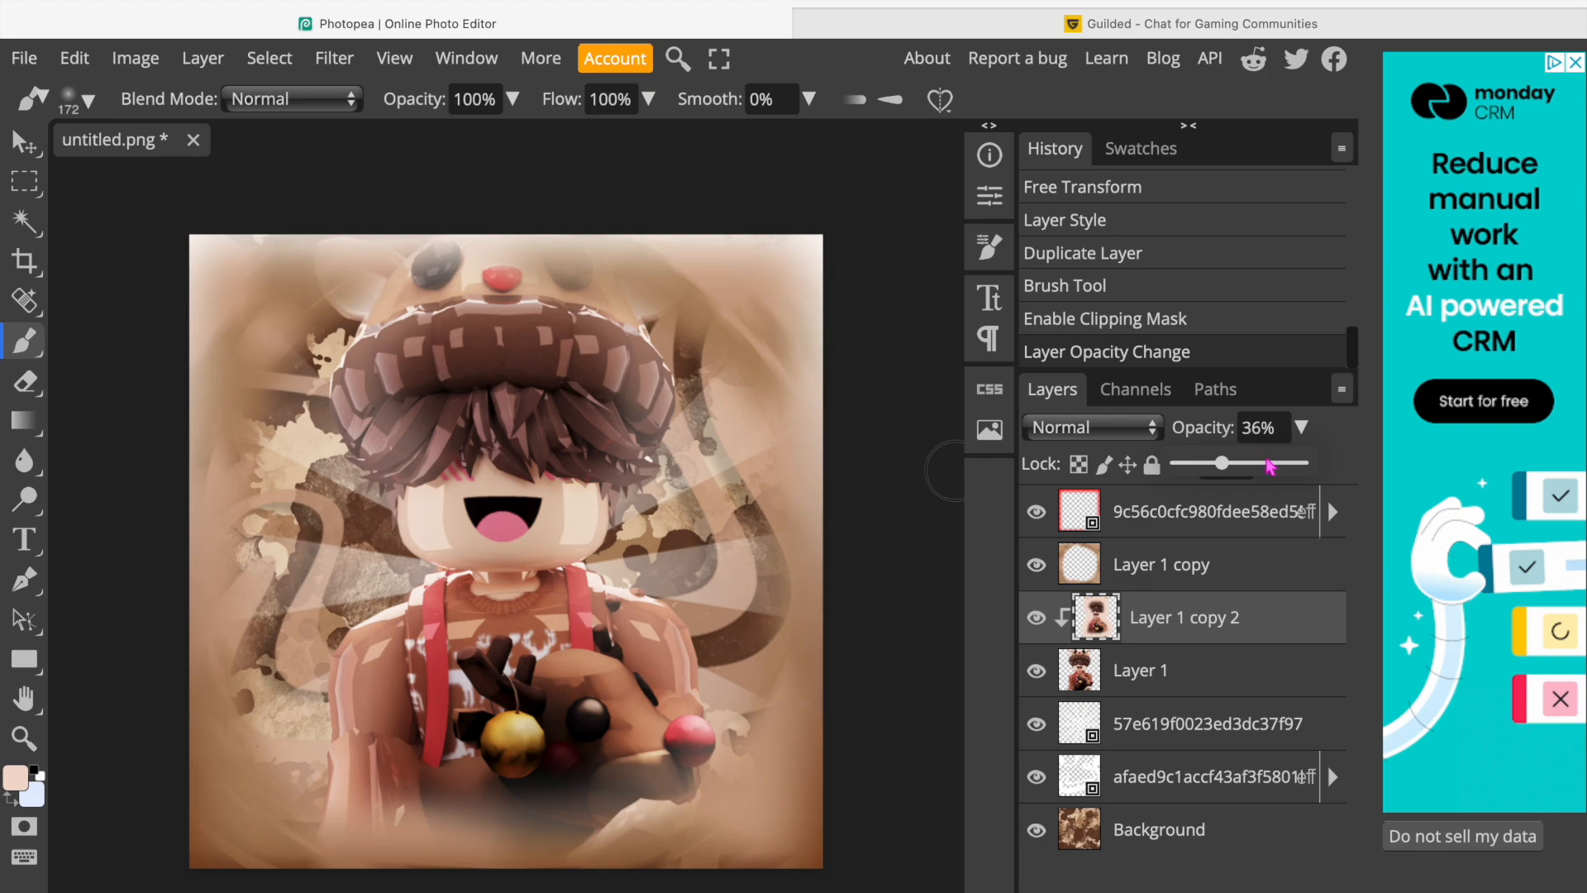
click(1305, 430)
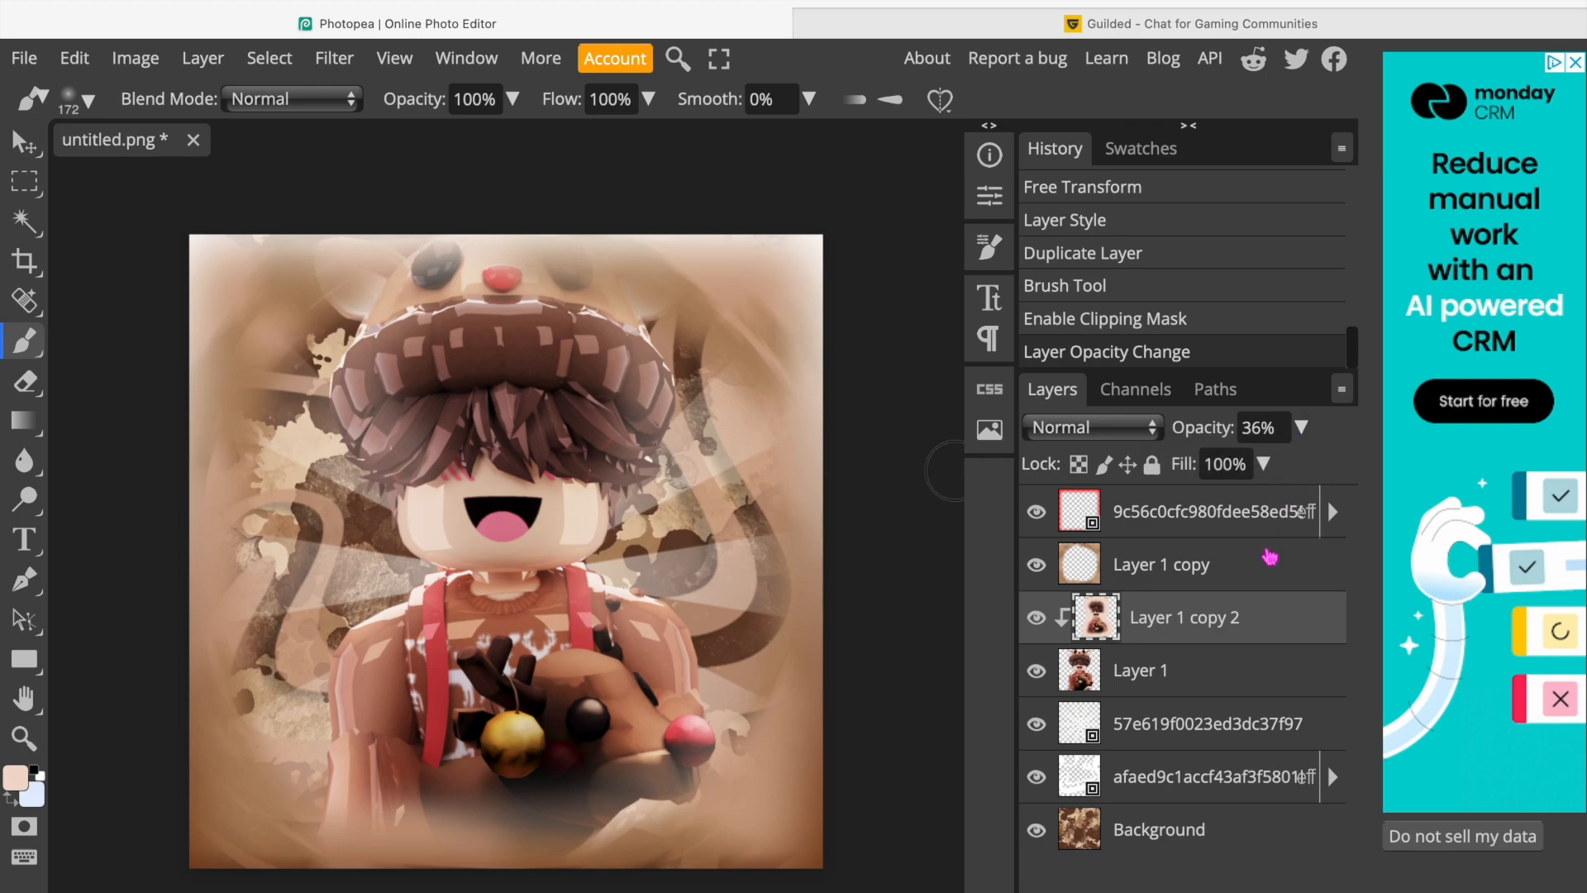
Add an Outer Glow to Layer 1 and set its colour to the light tan brown cea488.
right_click(1208, 674)
click(1279, 673)
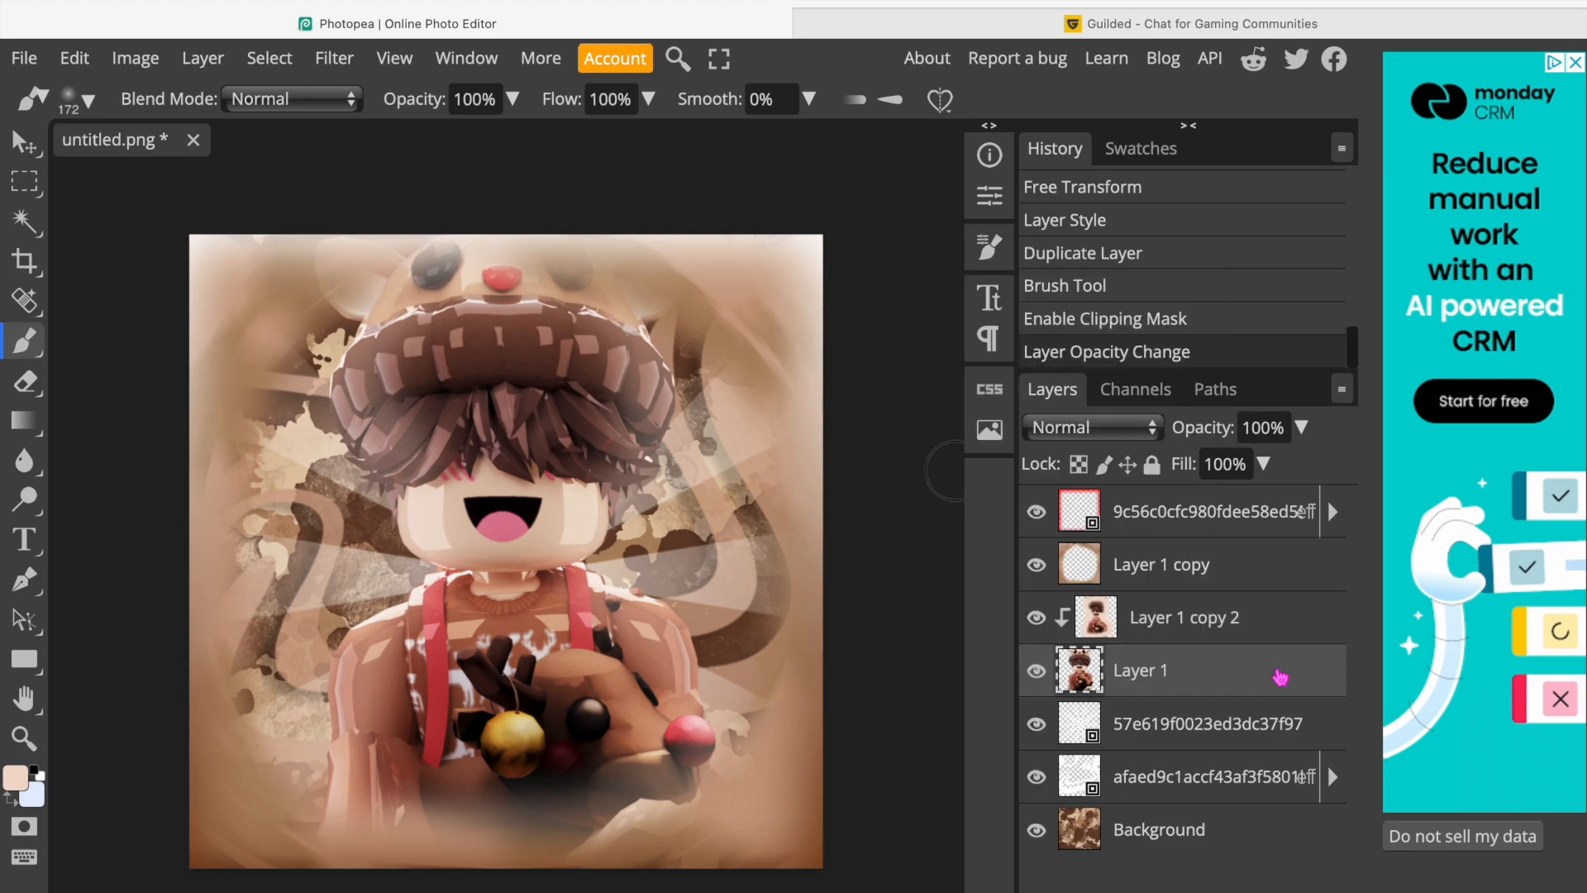
right_click(1279, 673)
click(1150, 267)
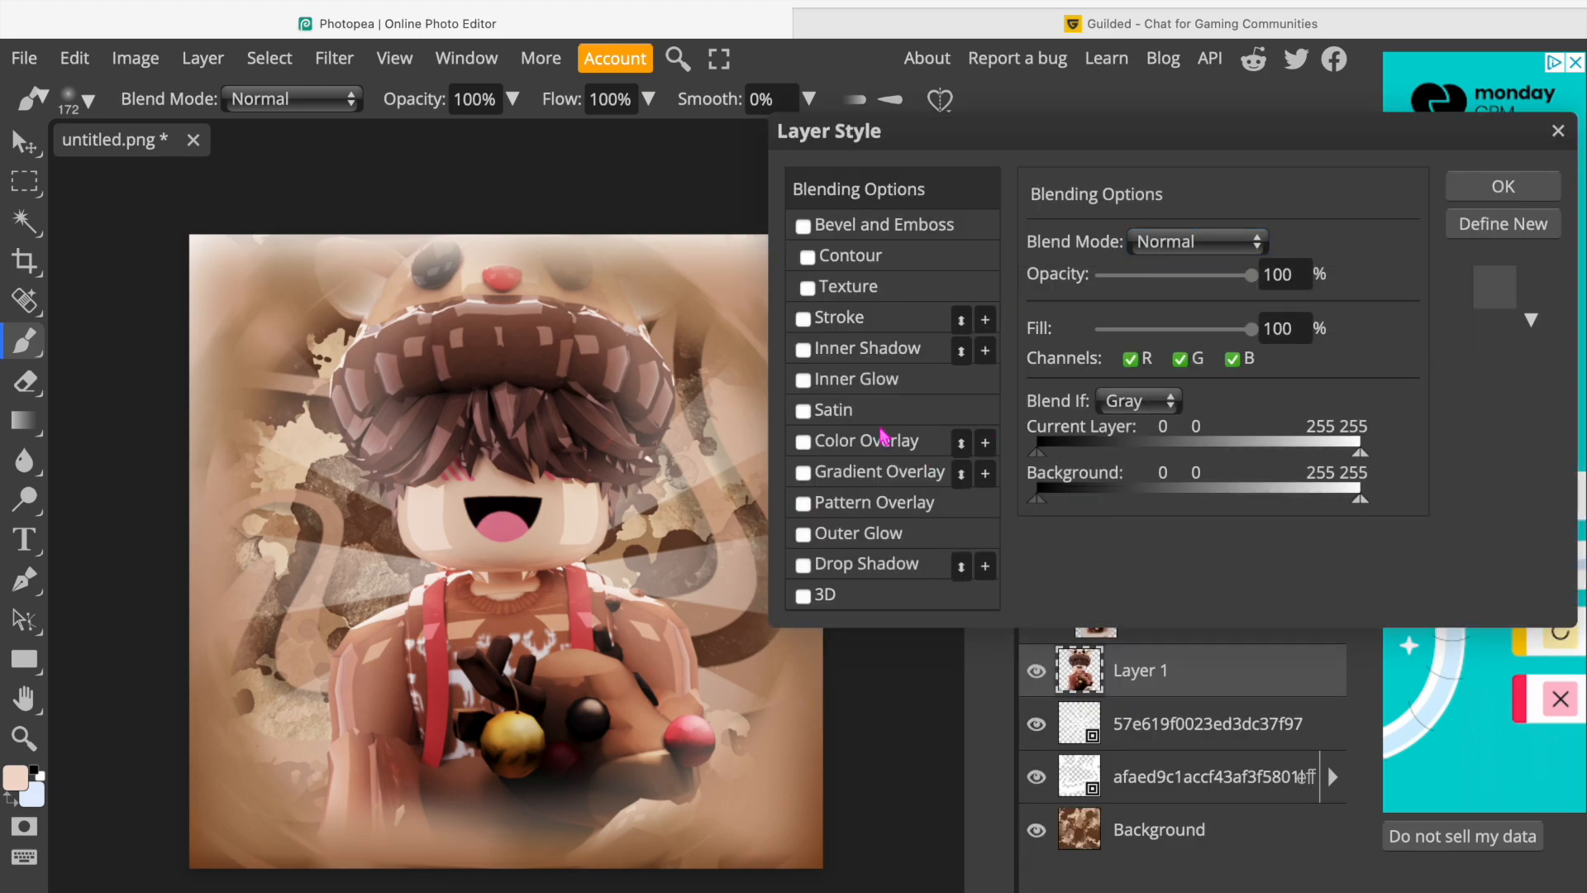
click(852, 536)
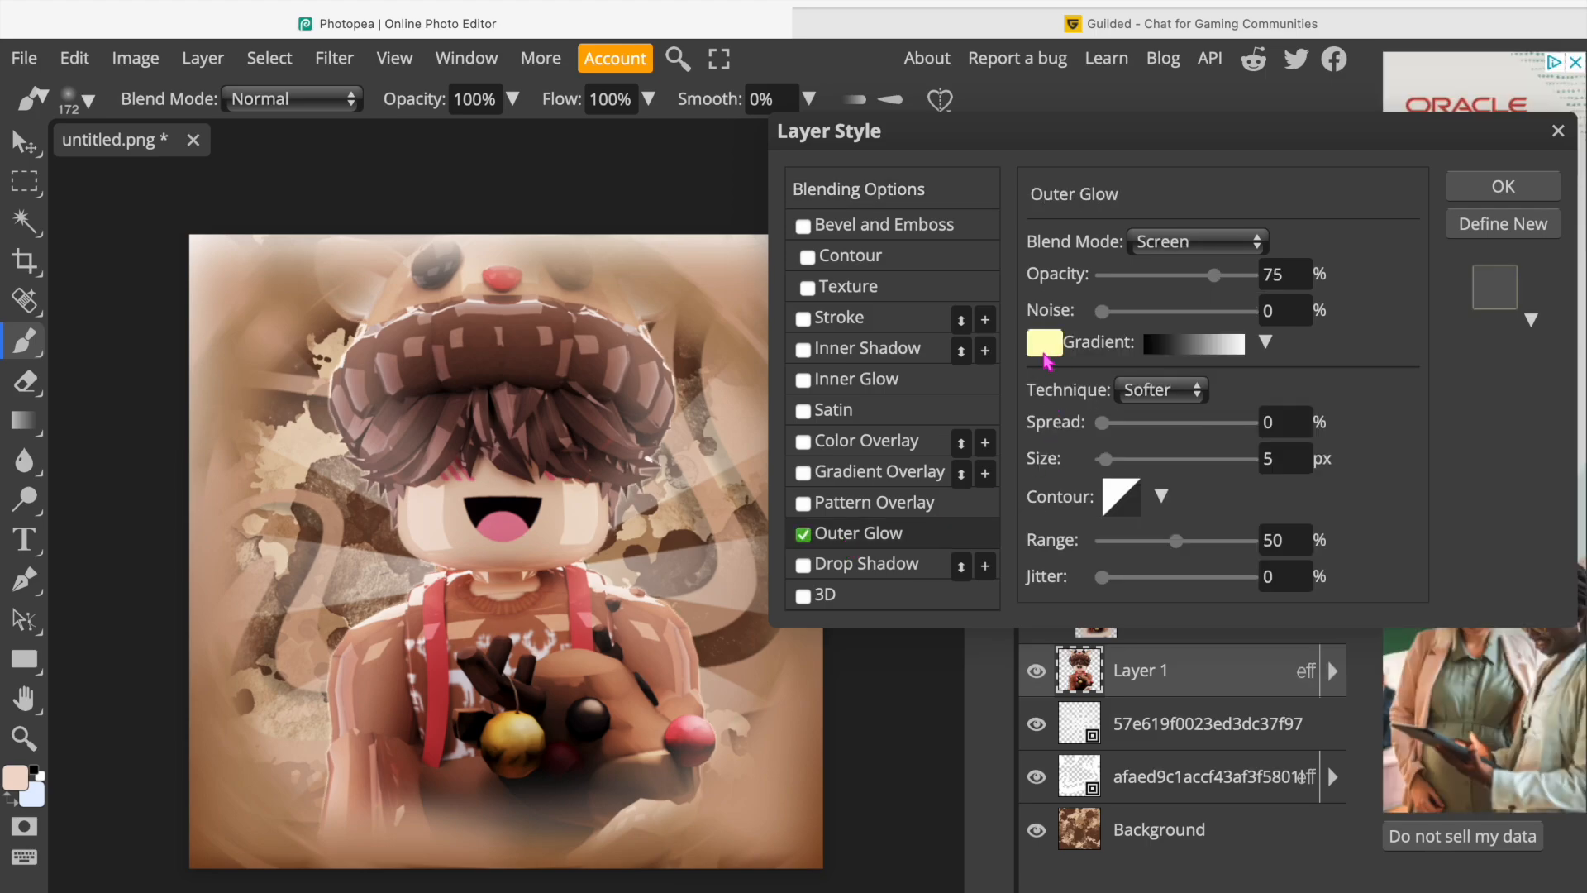
click(1045, 346)
click(967, 712)
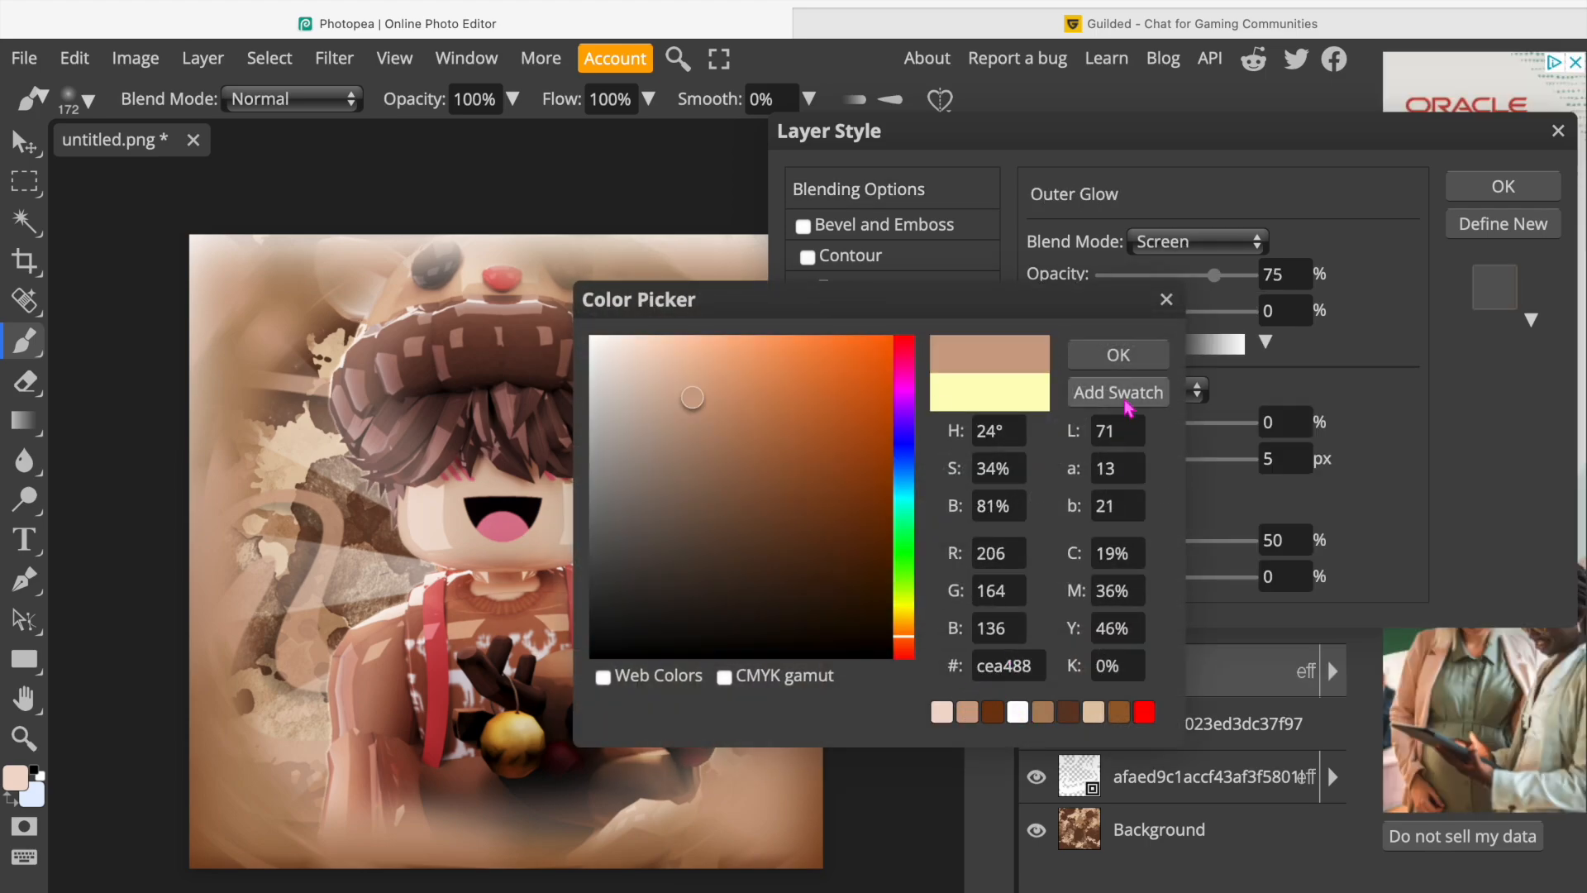
click(1118, 357)
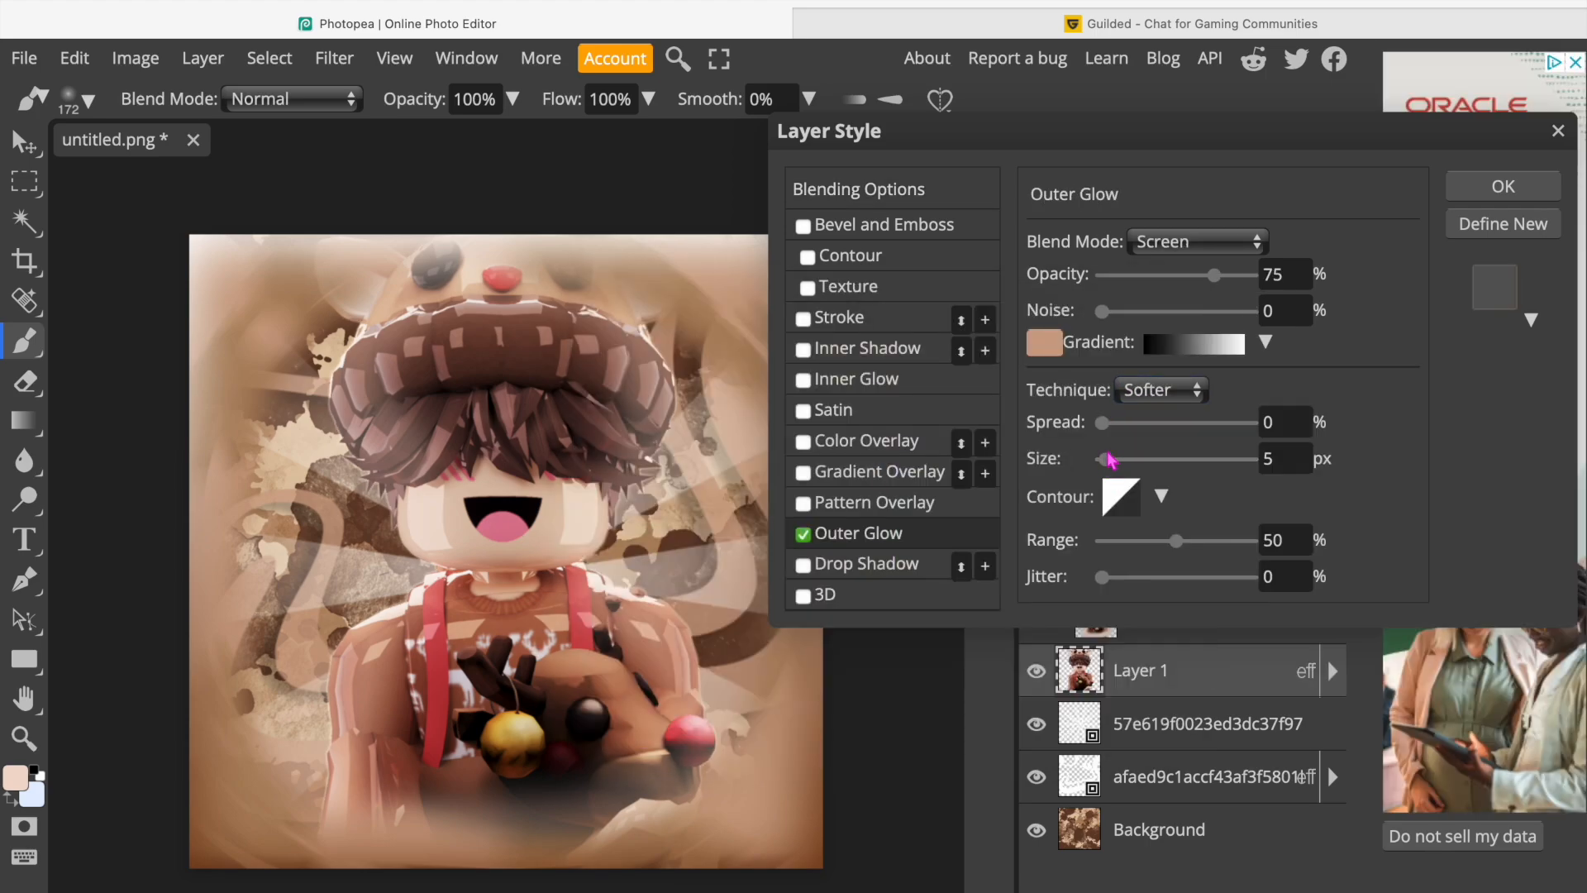
Set the Outer Glow size on Layer 1 to 72 px and apply the layer style.
drag(1123, 465, 1175, 467)
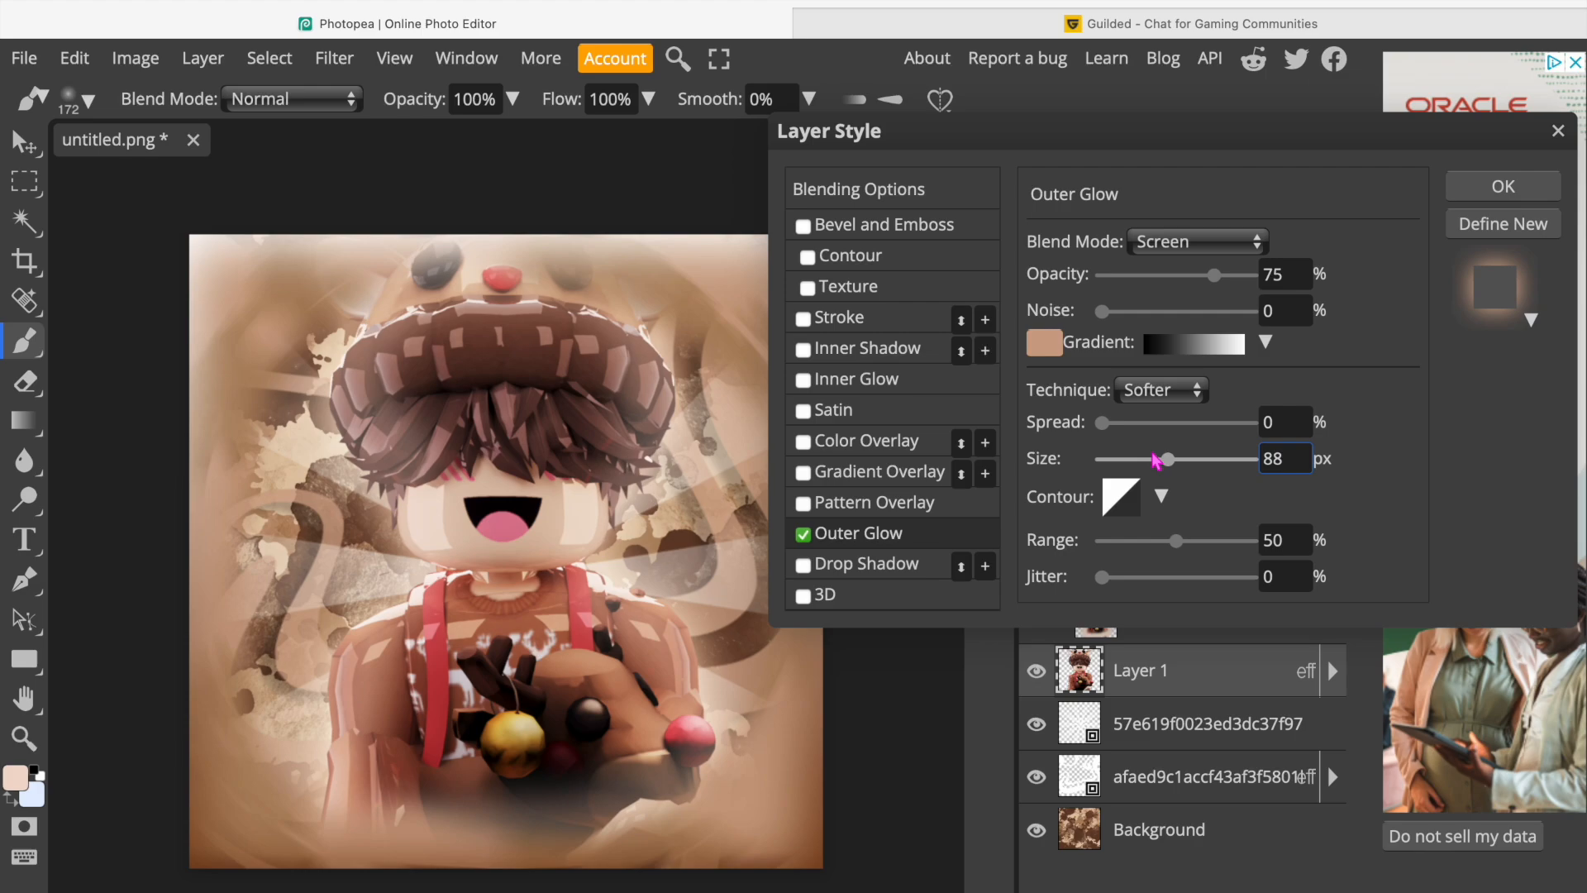
mouse_move(1172, 461)
mouse_down()
mouse_move(1300, 459)
mouse_move(1172, 467)
mouse_up()
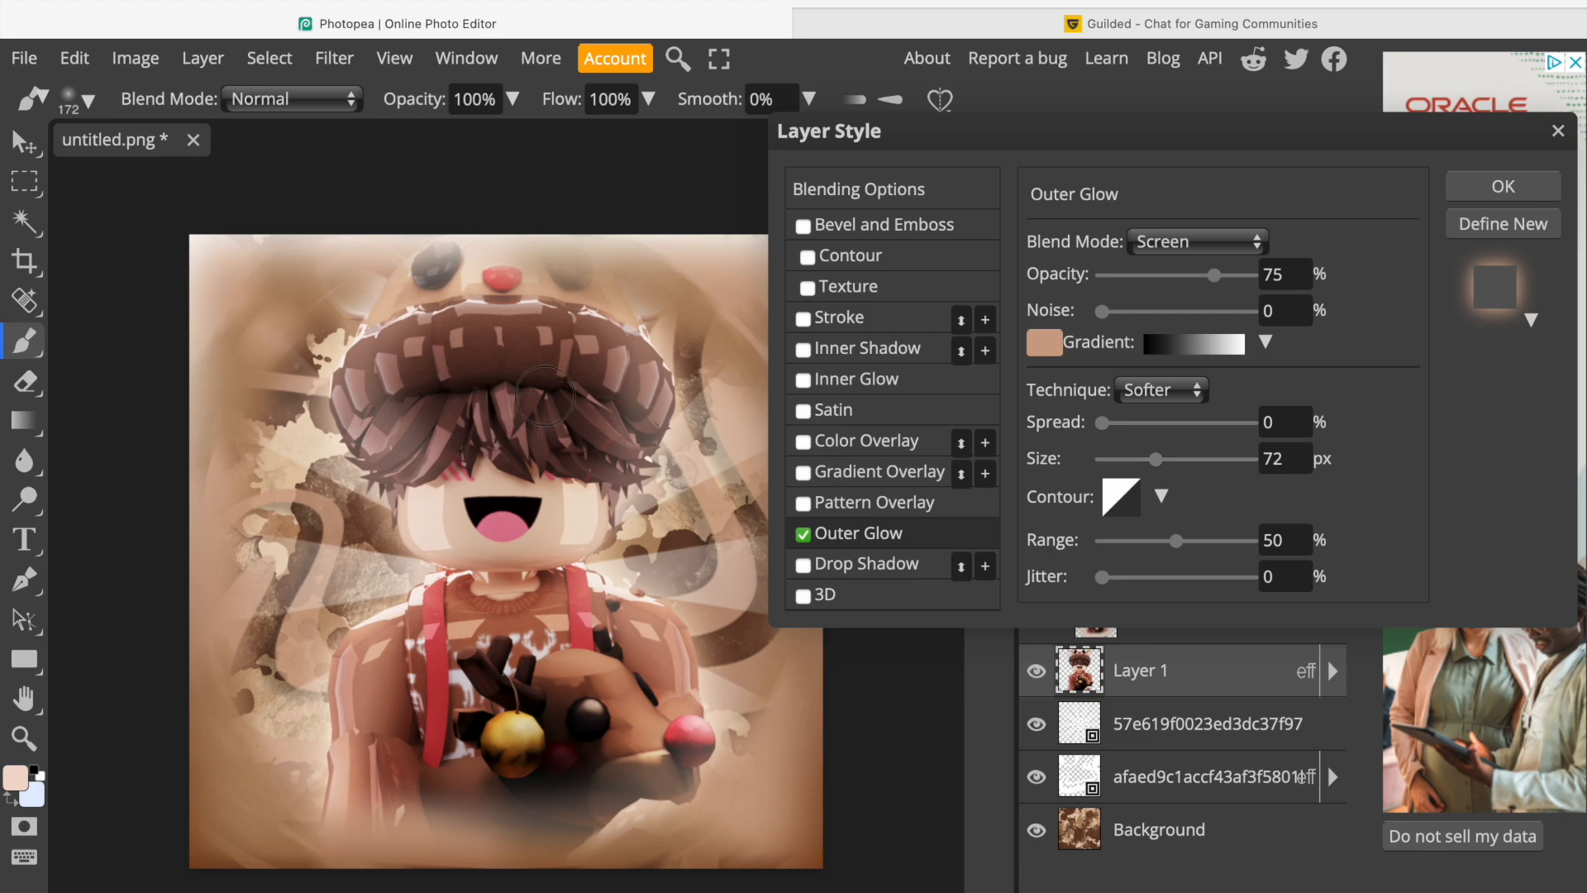
click(1472, 194)
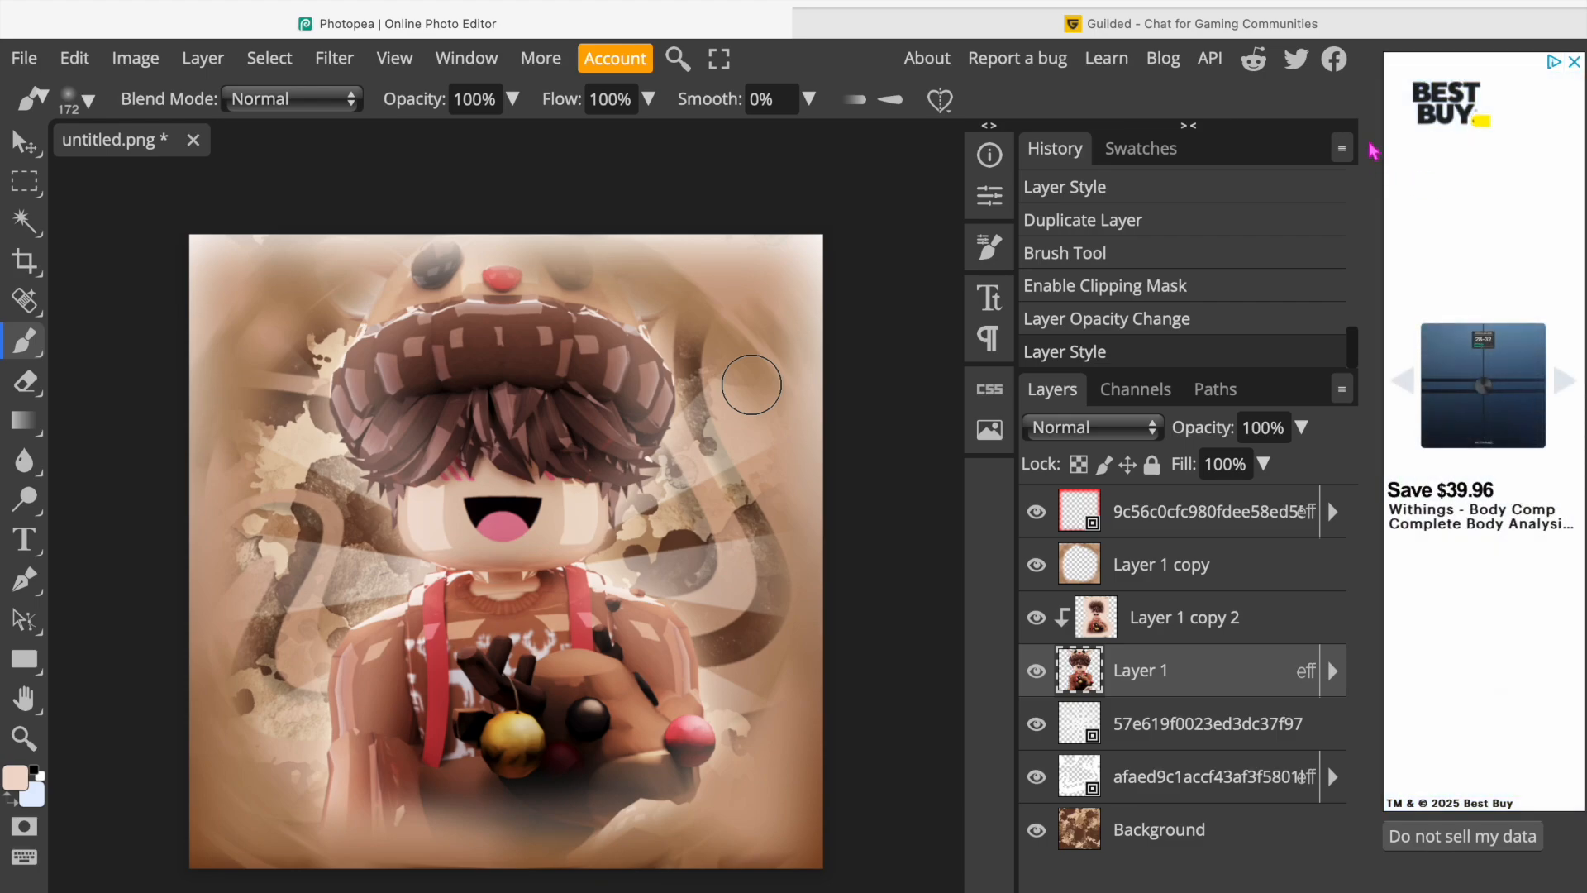
Switch to Guilded and look through the Brown GFX Assets channel for a beige sunburst background to overlay.
click(1207, 25)
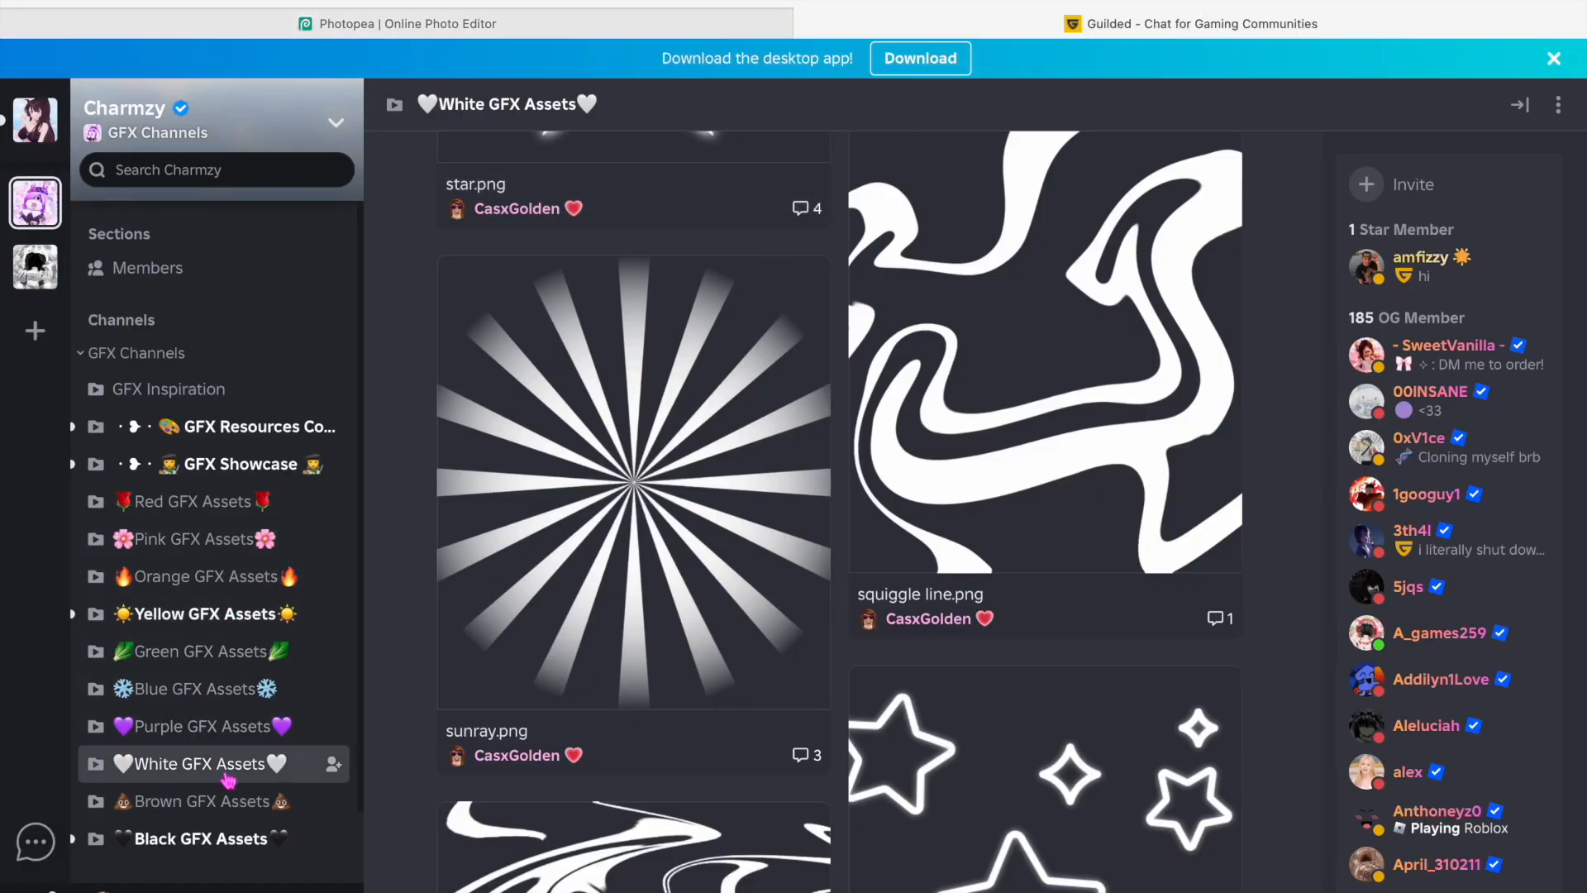
click(244, 802)
scroll(755, 663, down, 5)
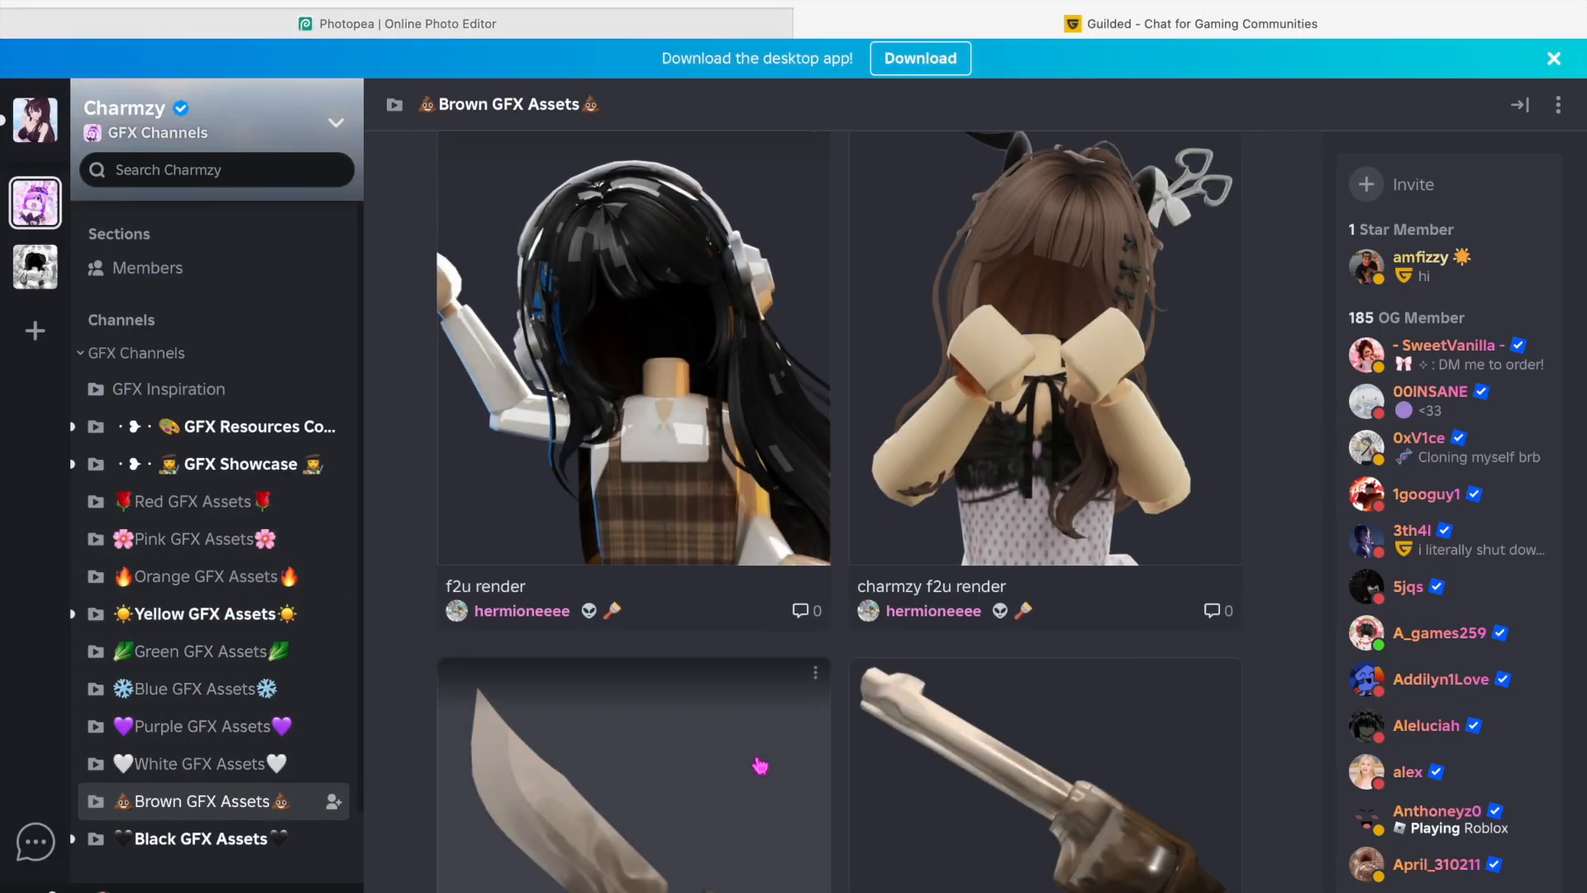
scroll(760, 765, down, 15)
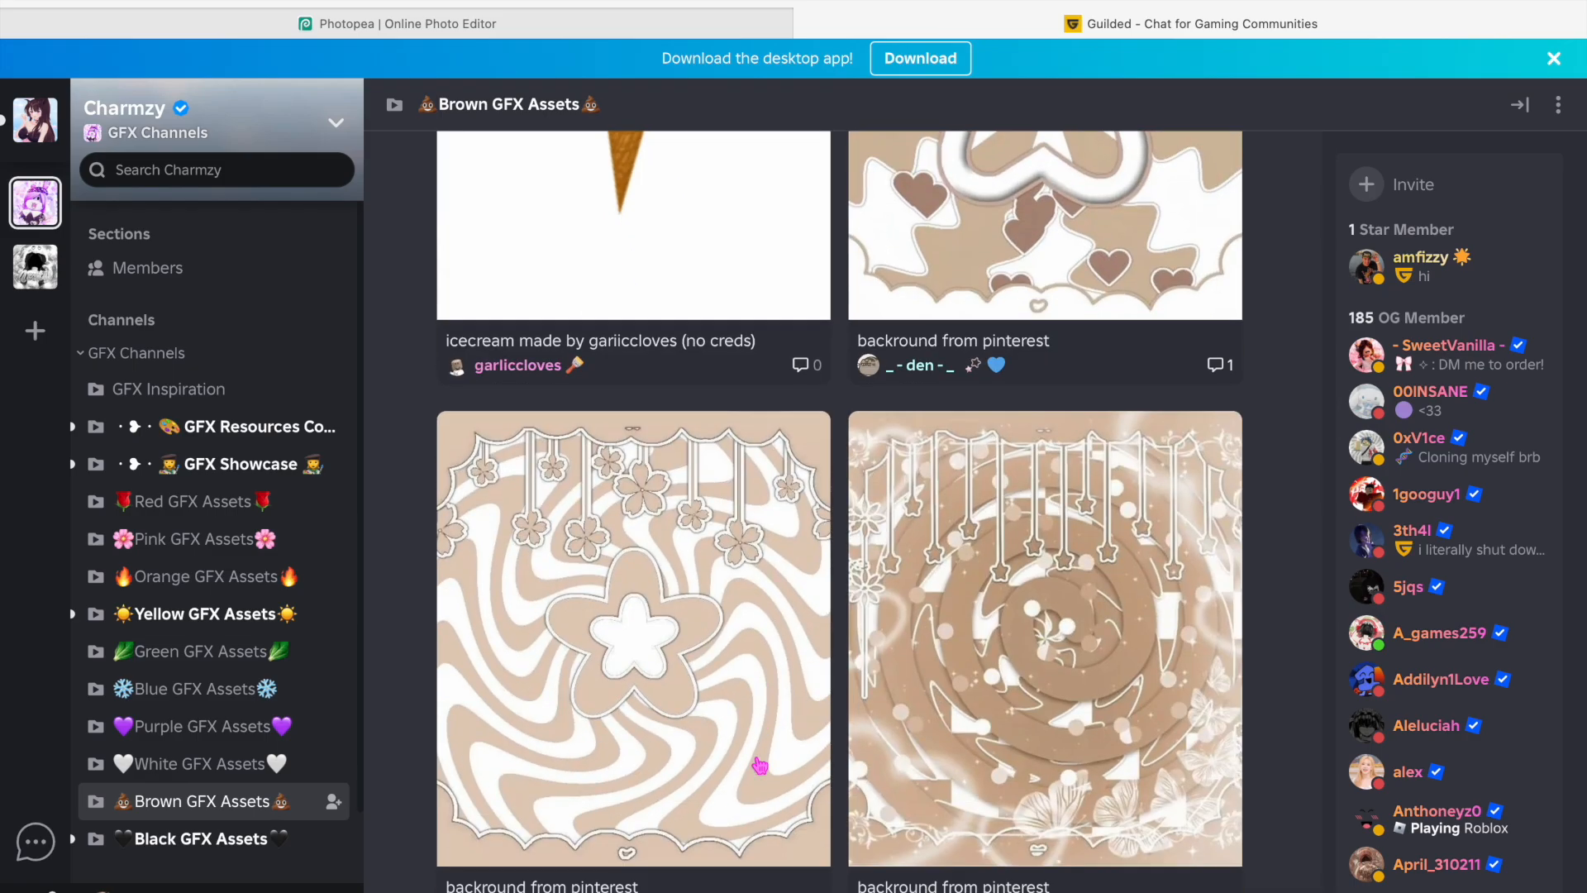
scroll(759, 765, down, 4)
scroll(760, 766, up, 5)
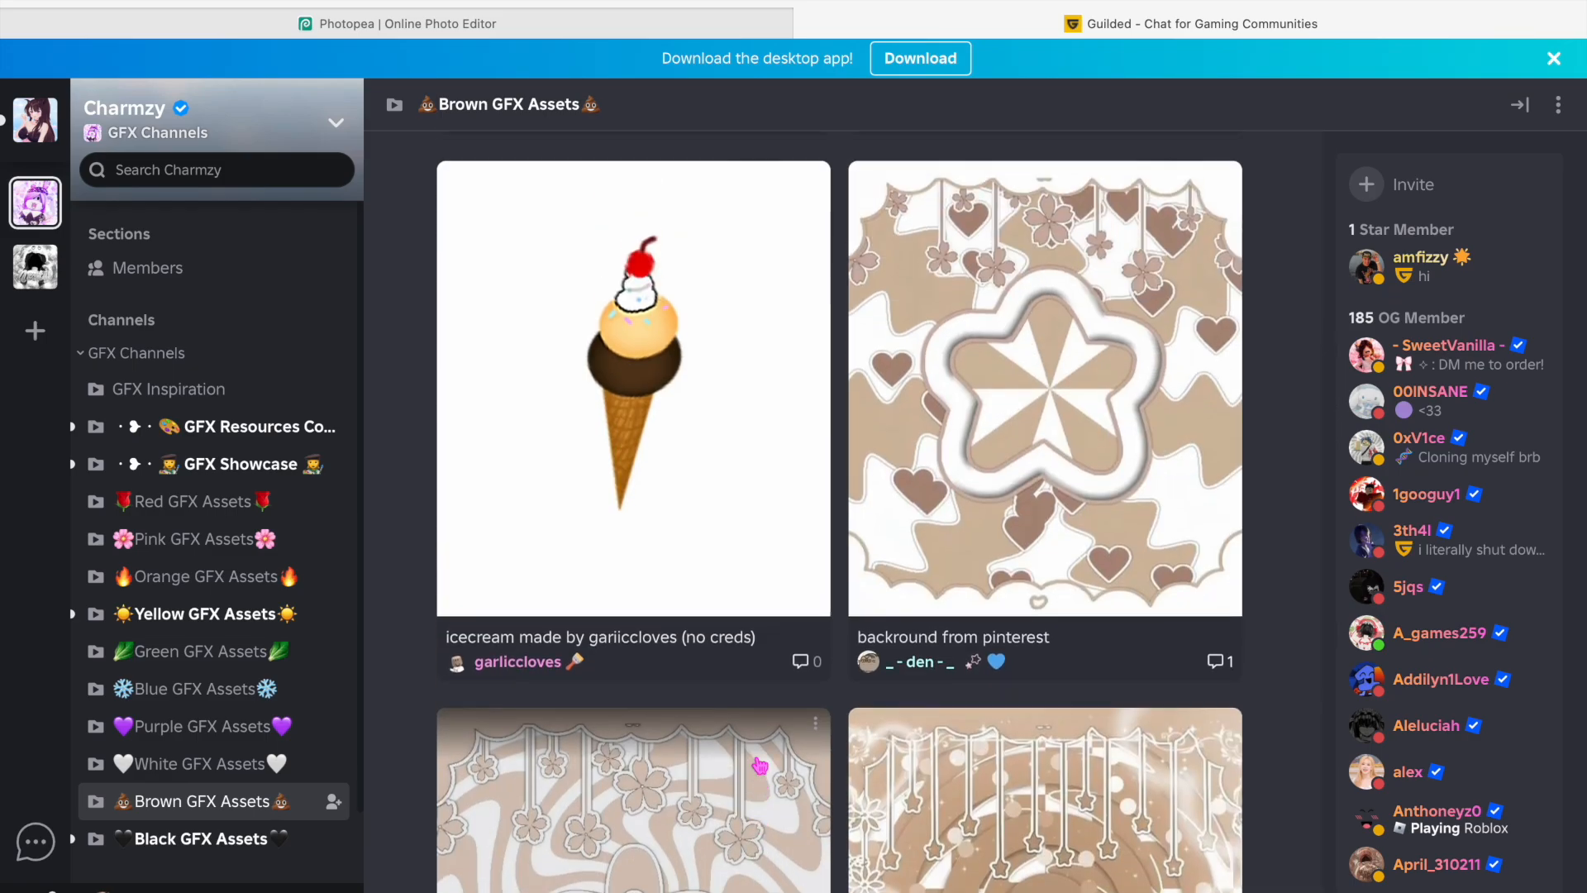
scroll(949, 469, down, 7)
scroll(950, 469, down, 16)
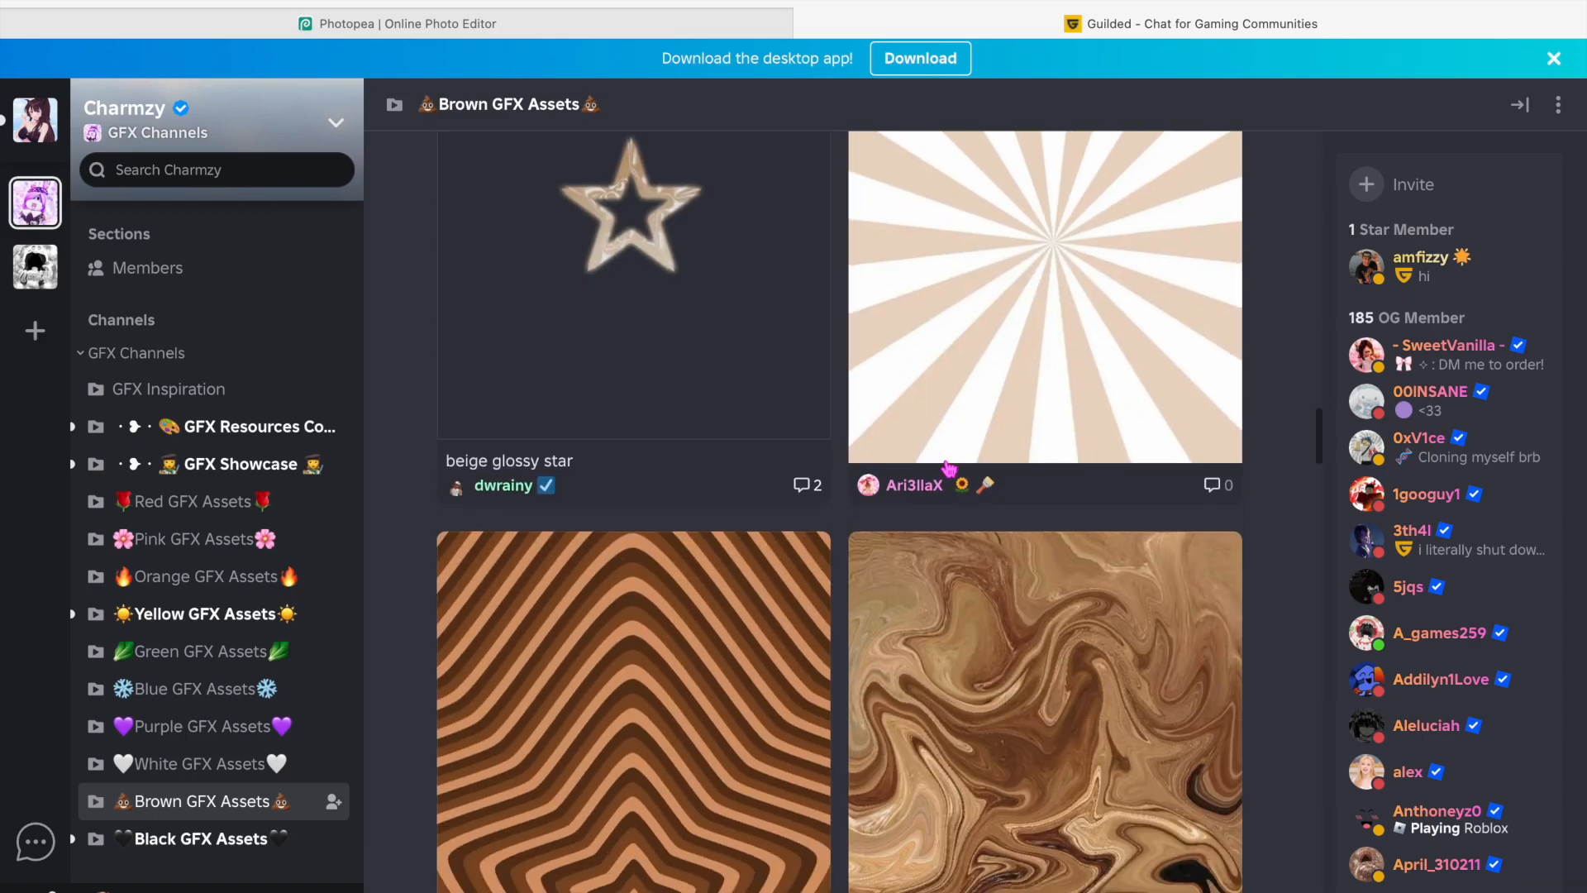
scroll(949, 469, down, 14)
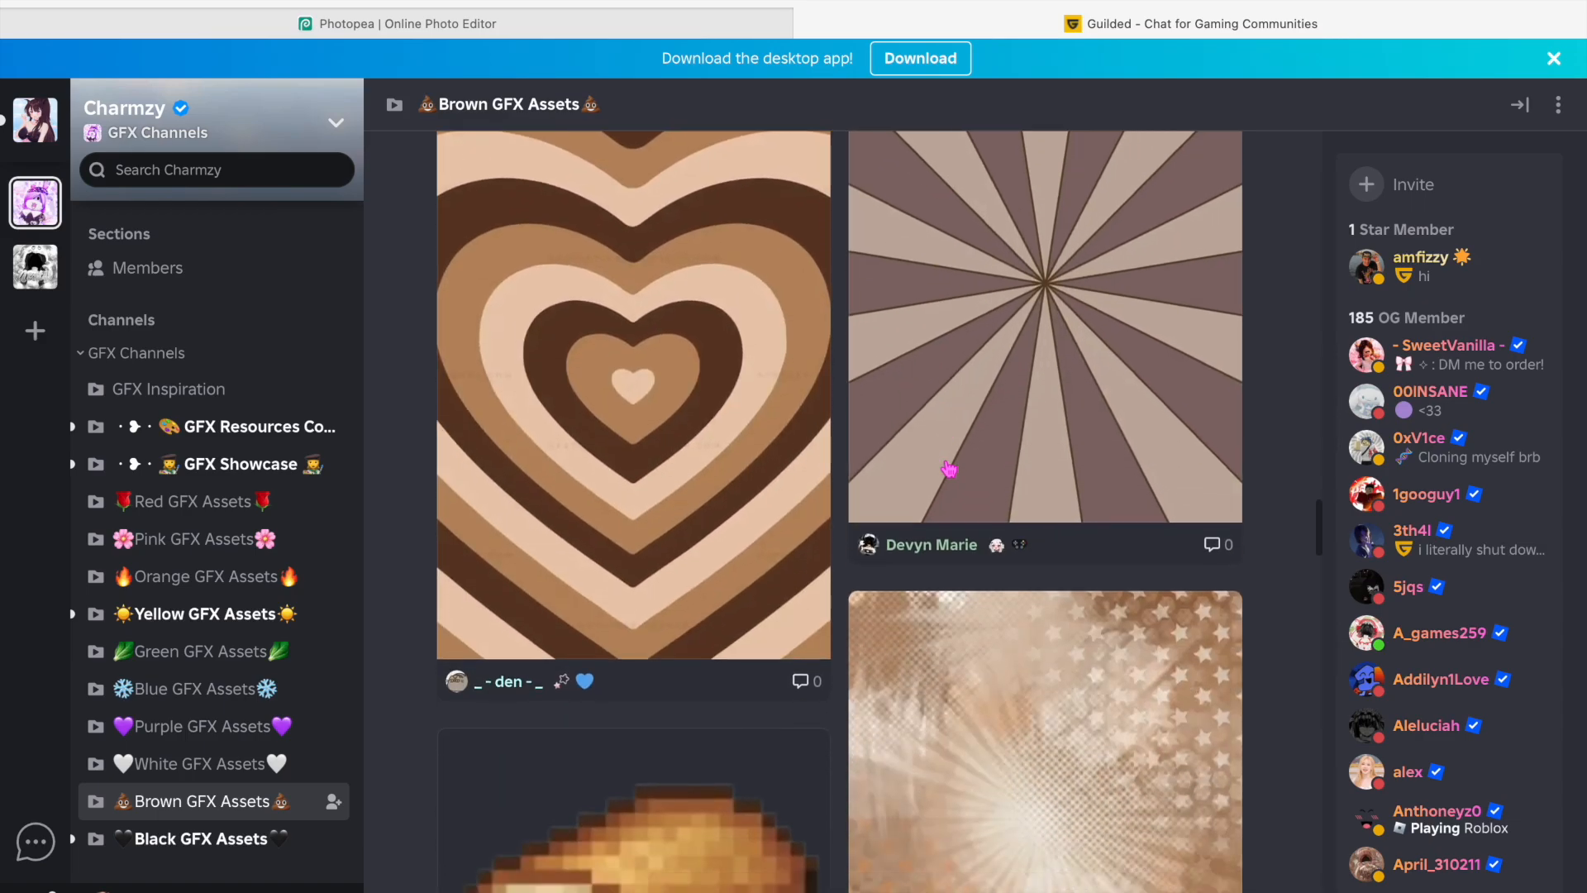
scroll(949, 469, up, 15)
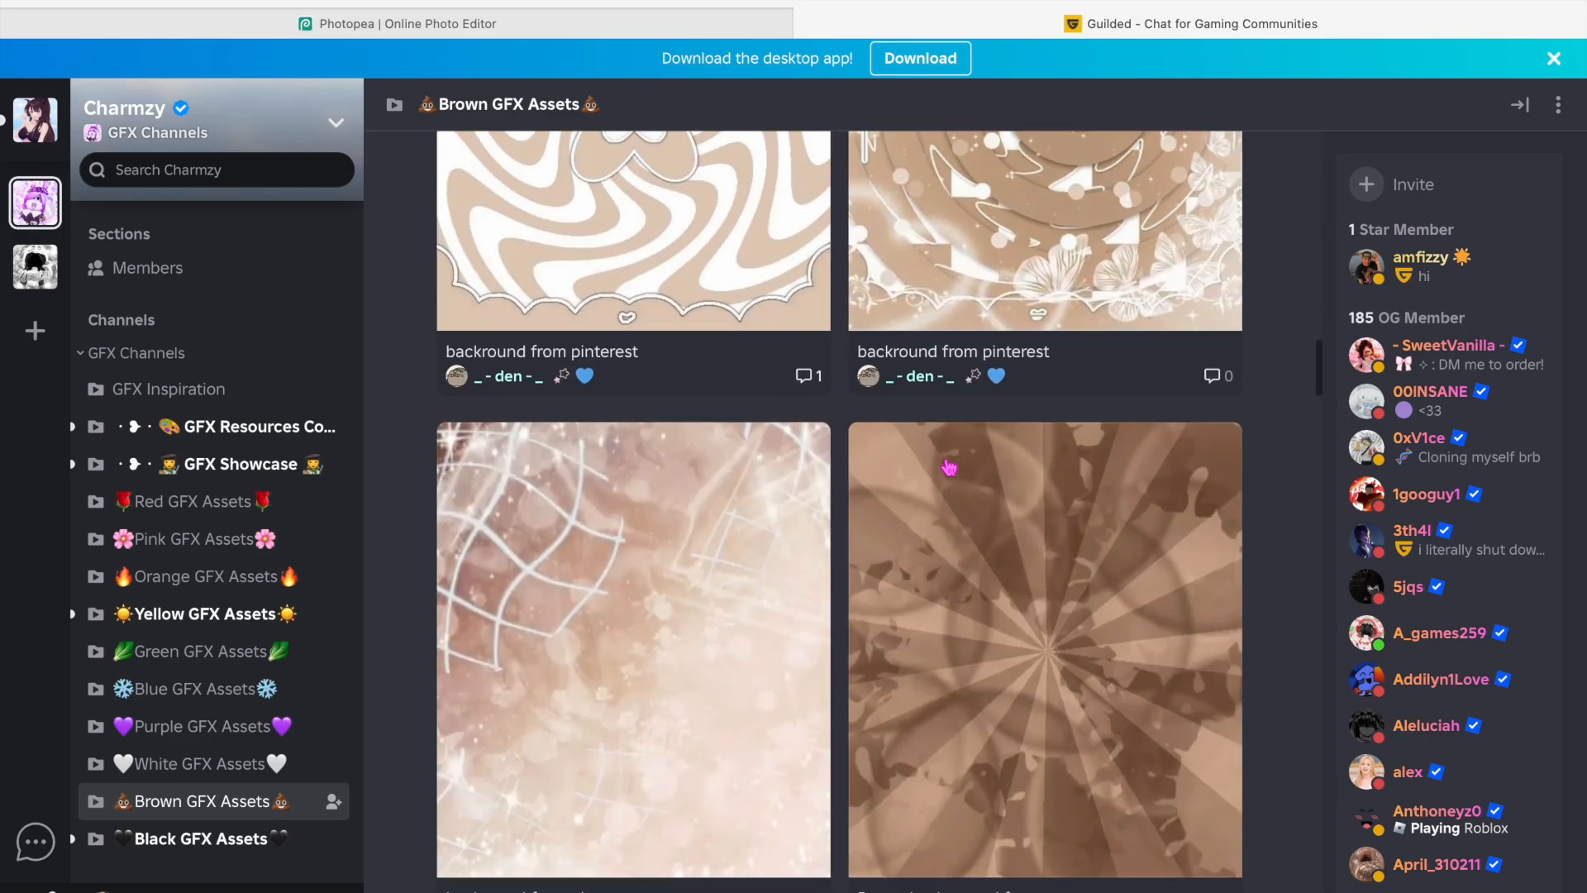
scroll(949, 469, up, 12)
scroll(949, 469, up, 10)
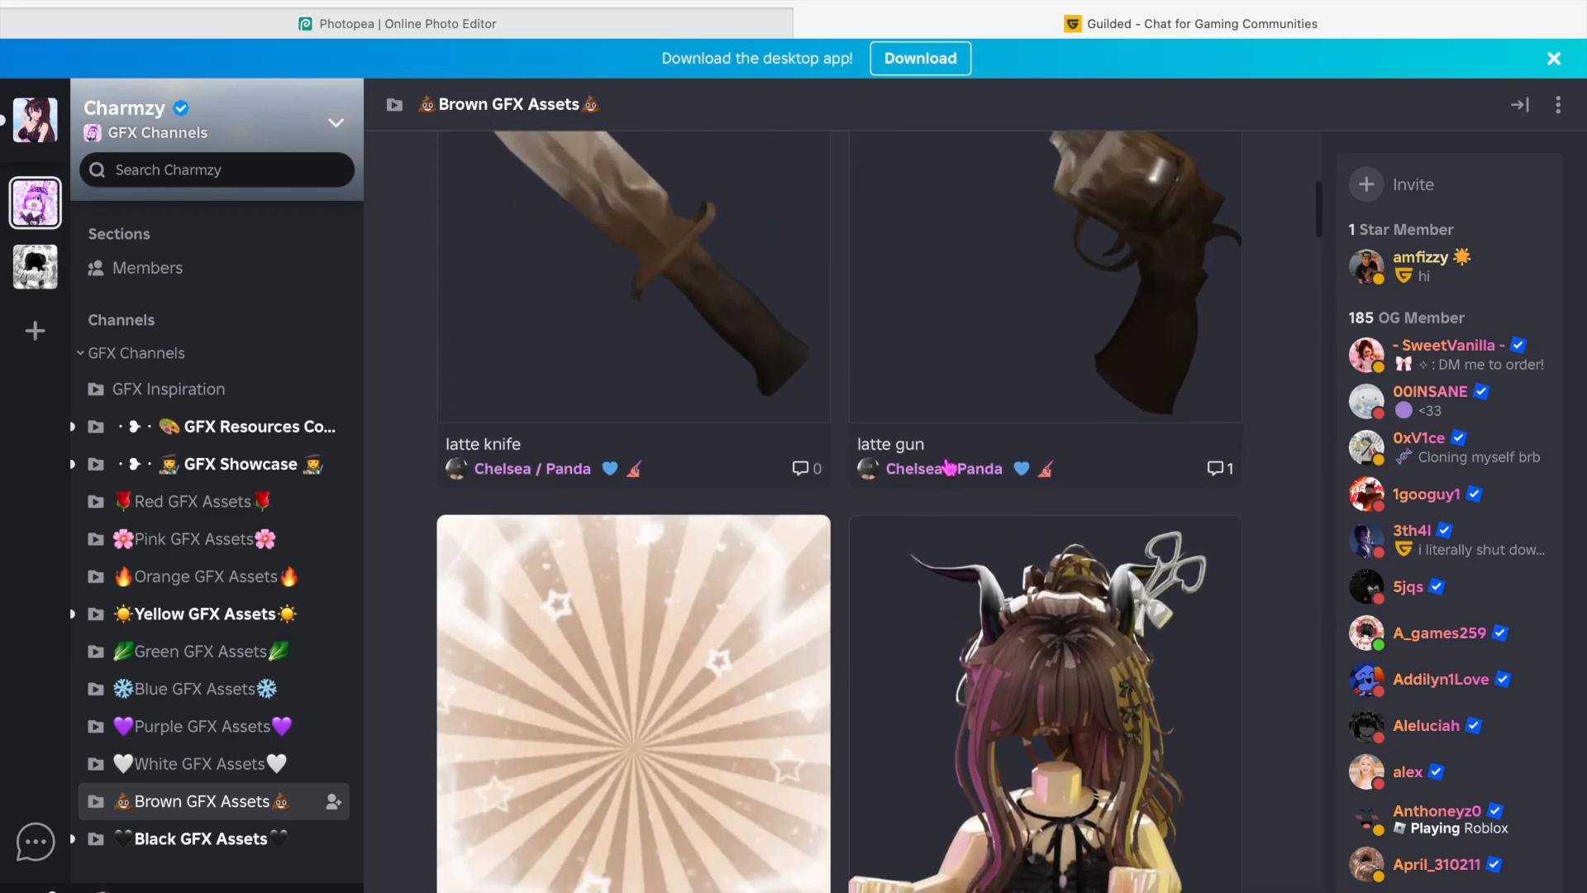
scroll(949, 469, up, 5)
scroll(955, 463, down, 8)
scroll(833, 434, up, 4)
Copy the beige sunburst image with white stars and paste it in Photopea above layer 57e619f0023ed3dc37f97.
right_click(741, 468)
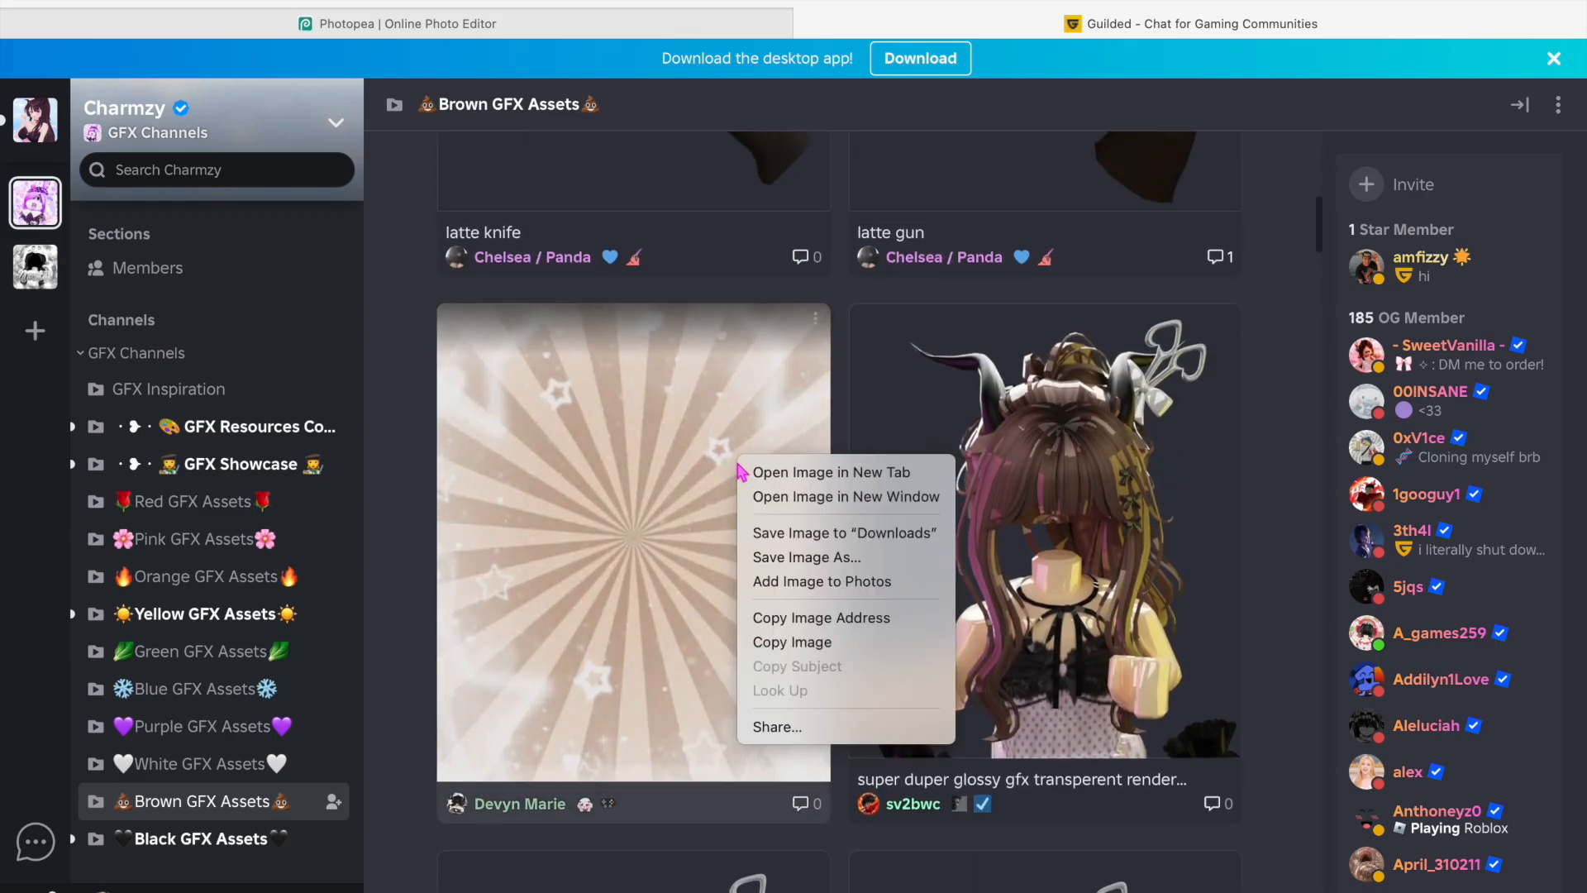
click(849, 649)
click(674, 25)
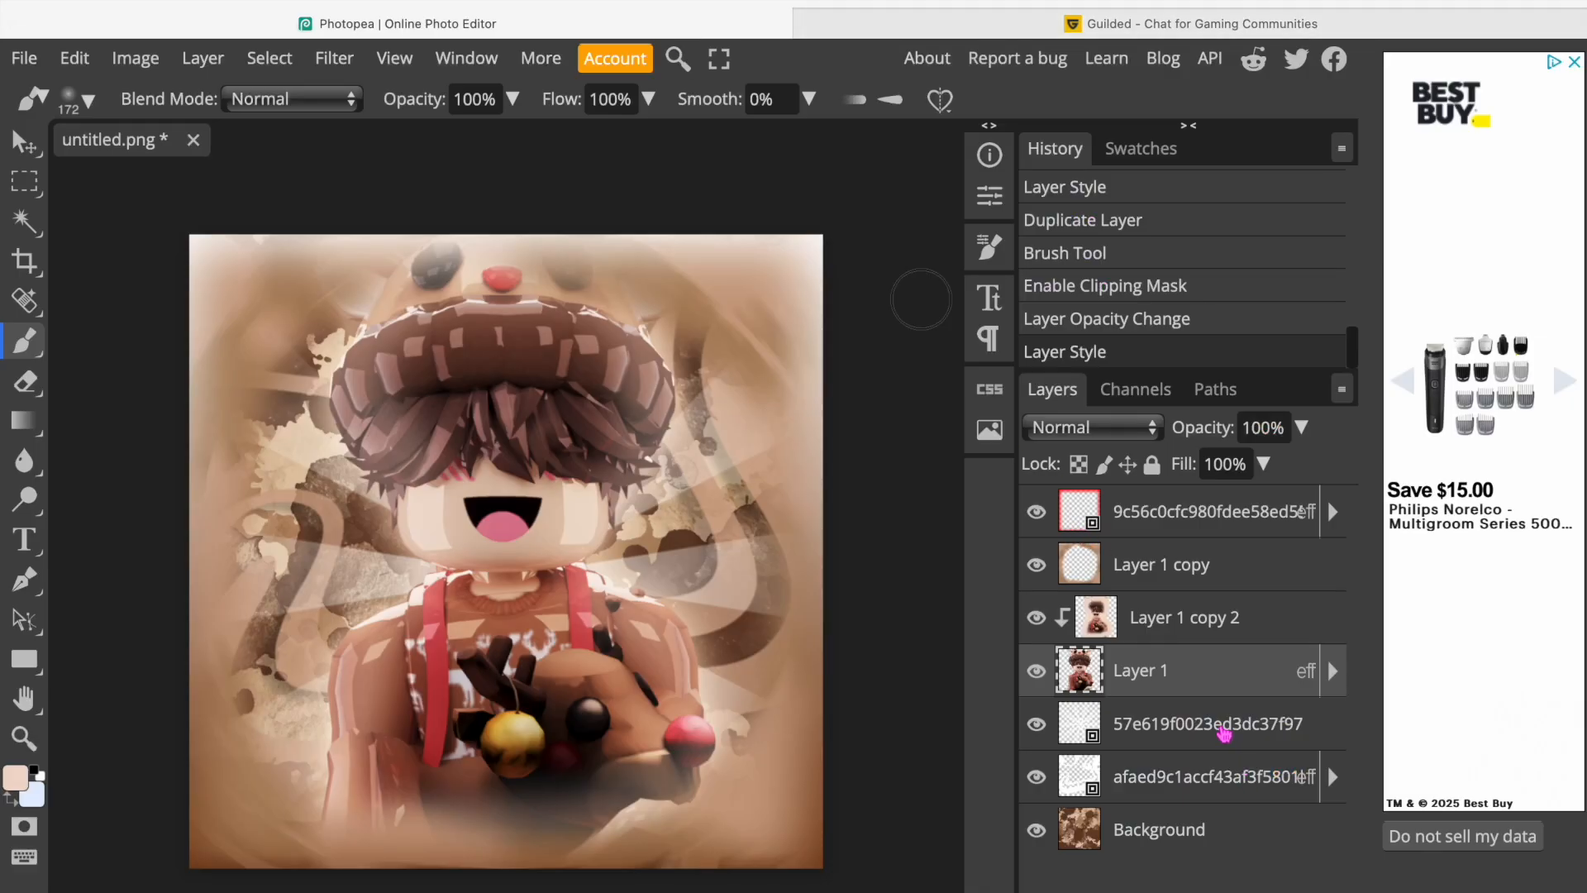
click(1225, 729)
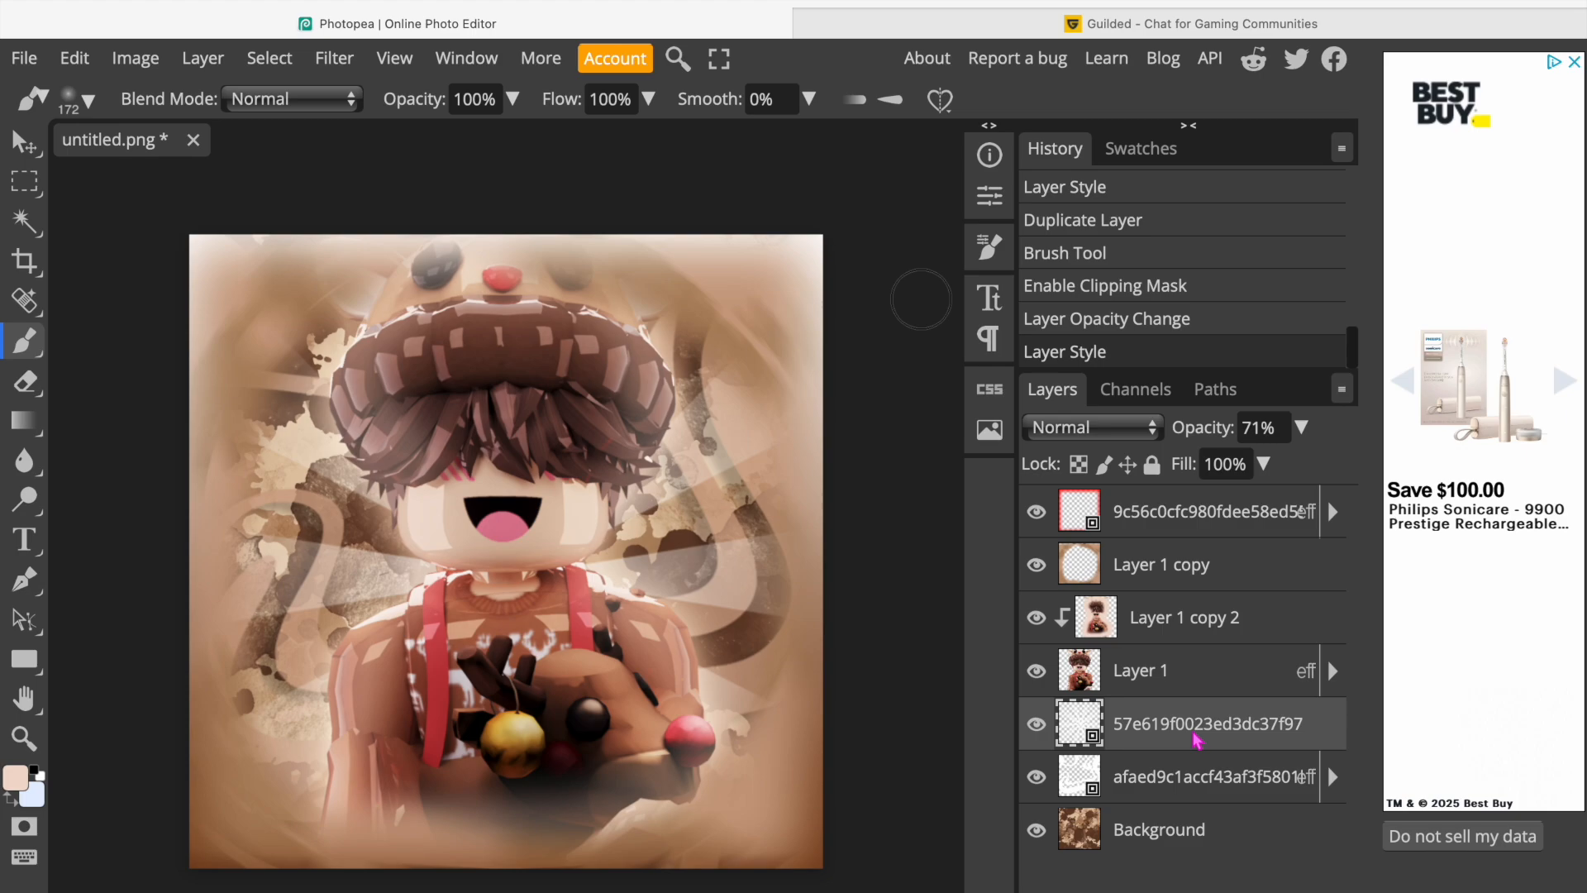
key(ctrl+v)
Scale the pasted sunburst on Layer 2 to 184.16% and centre it at 500, 500 px so it covers the canvas.
key(ctrl+t)
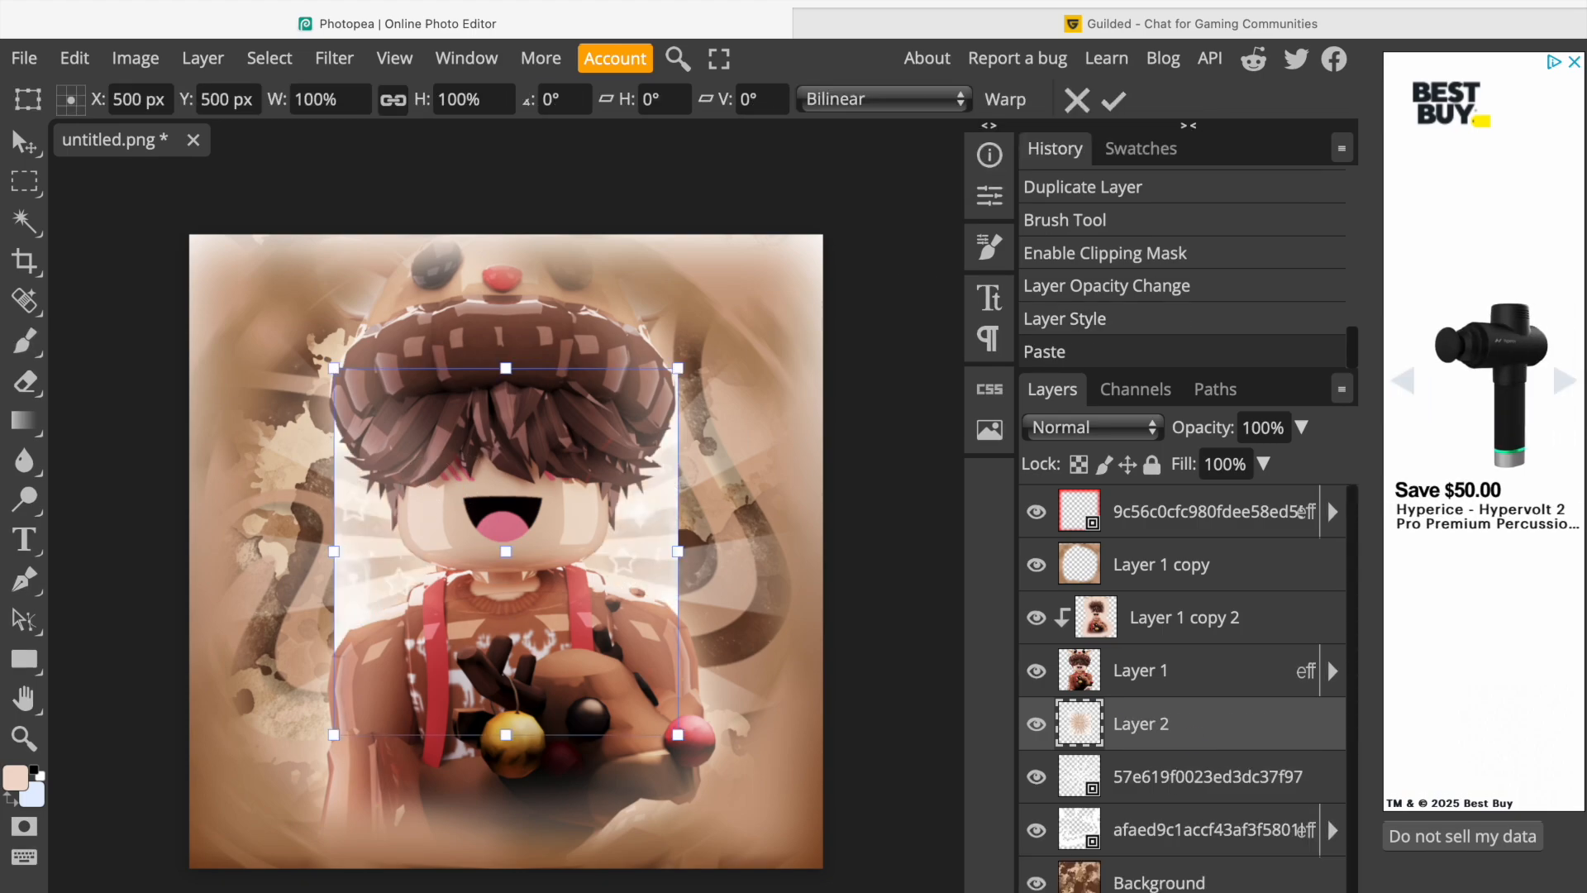
drag(595, 500, 477, 384)
drag(533, 607, 861, 780)
mouse_move(703, 796)
mouse_down()
mouse_move(735, 792)
mouse_move(706, 790)
mouse_up()
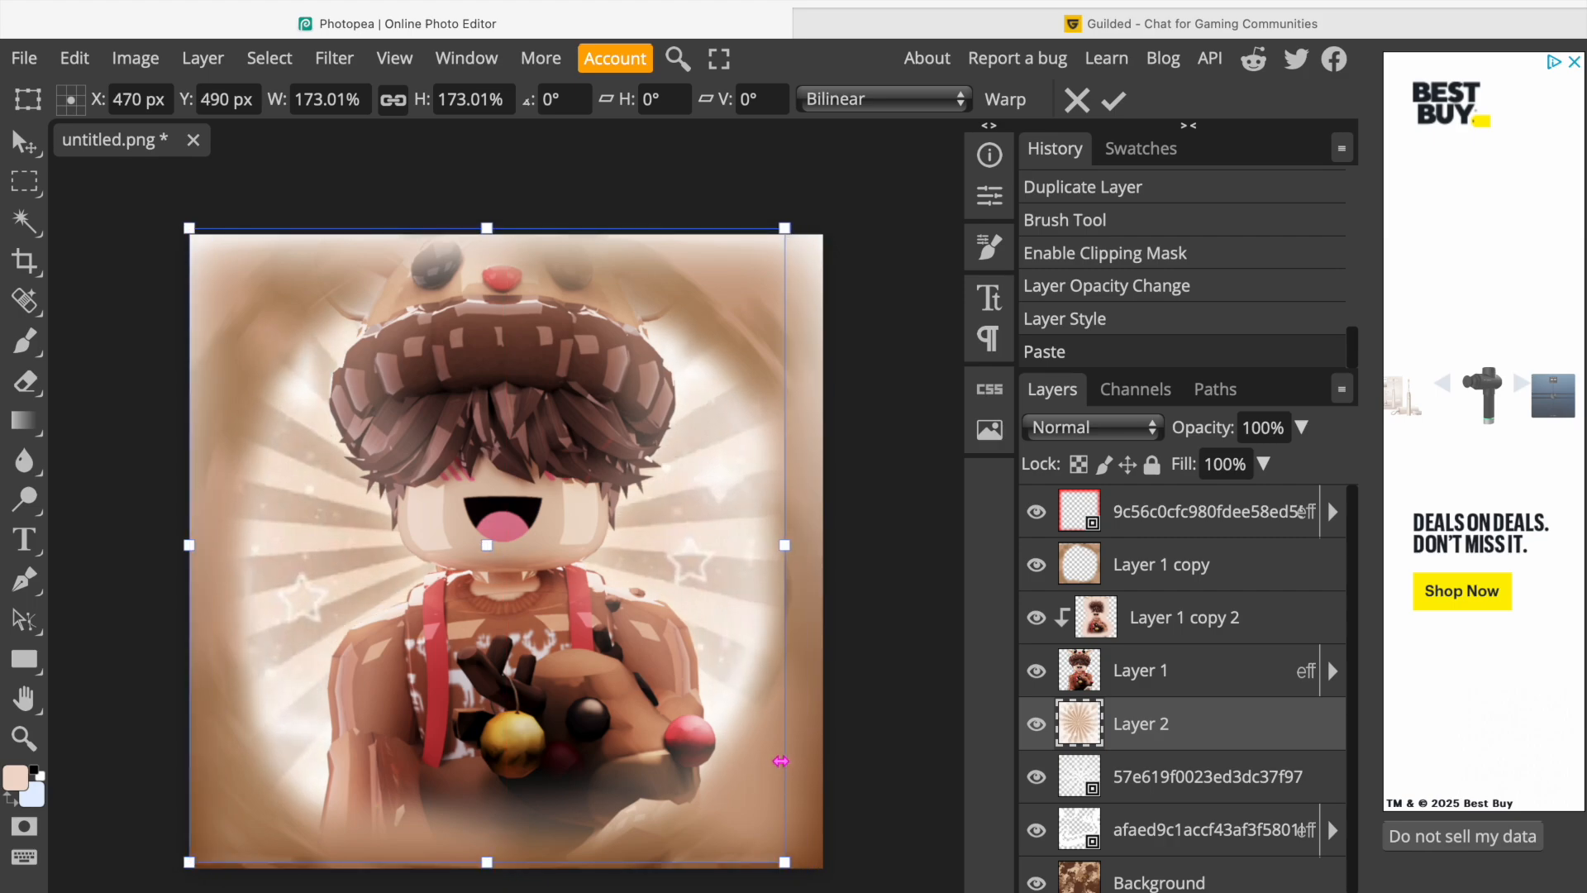
drag(772, 653, 771, 659)
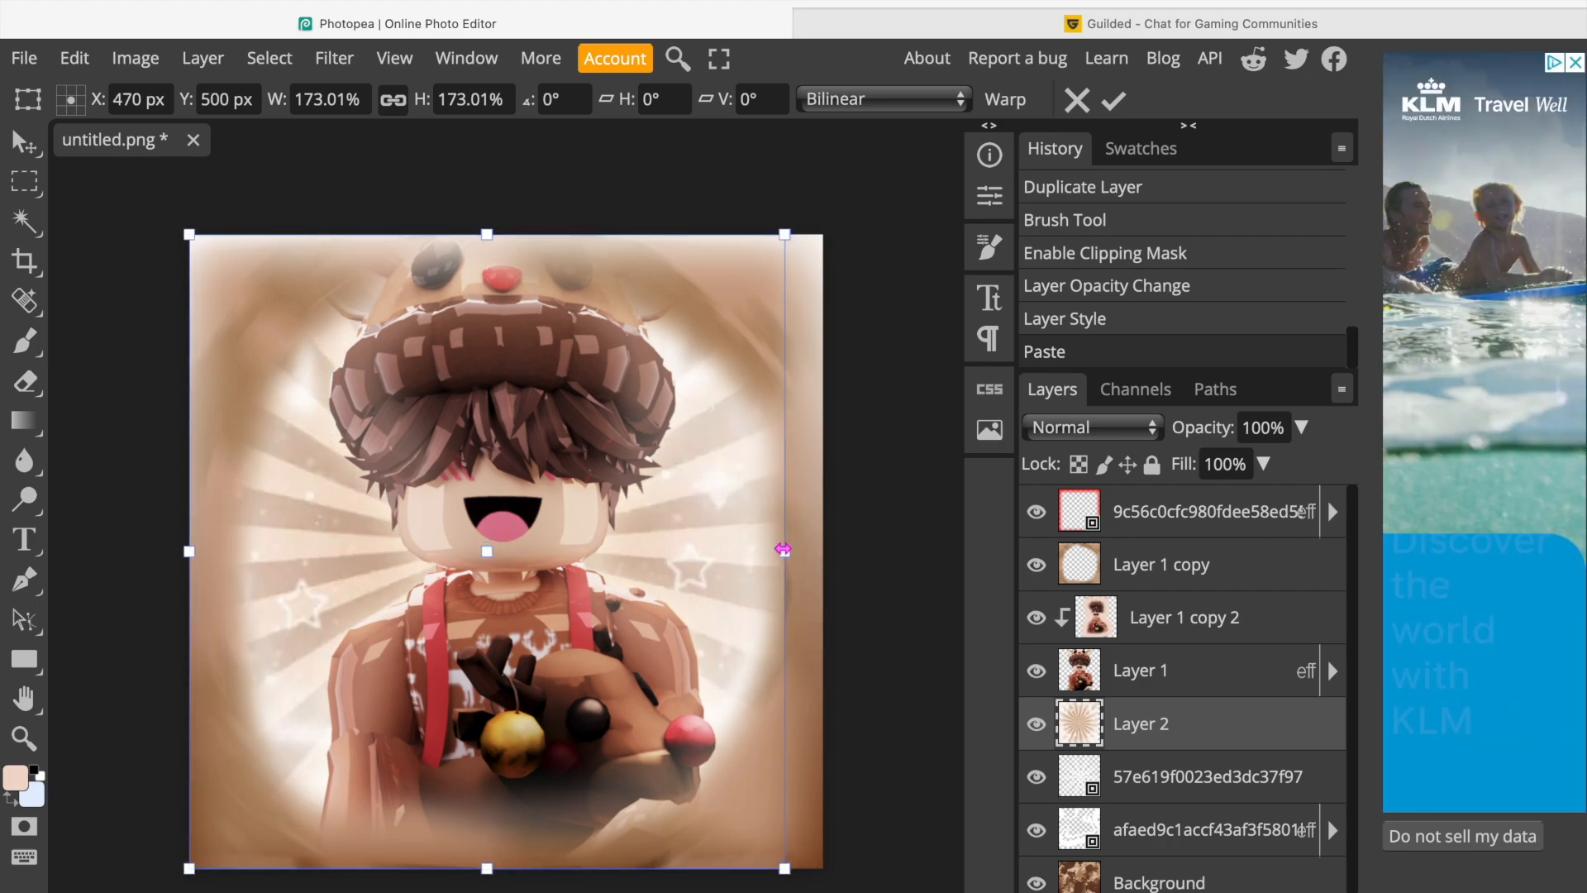
drag(784, 551, 829, 552)
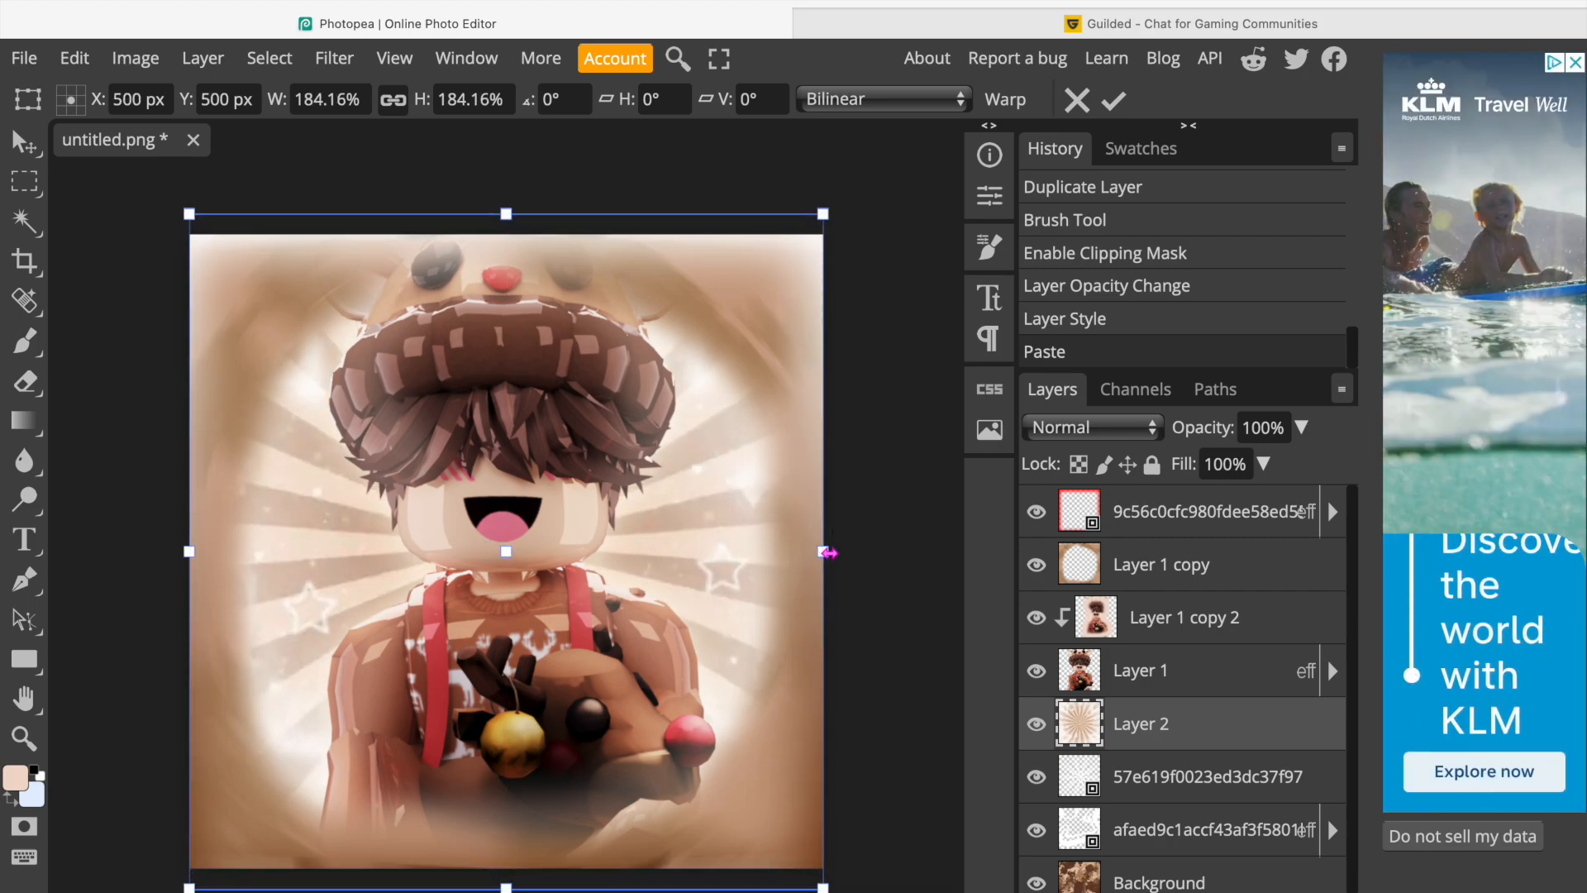
Lower the opacity of the sunburst Layer 2 to 26%.
click(1302, 427)
drag(1305, 464, 1209, 468)
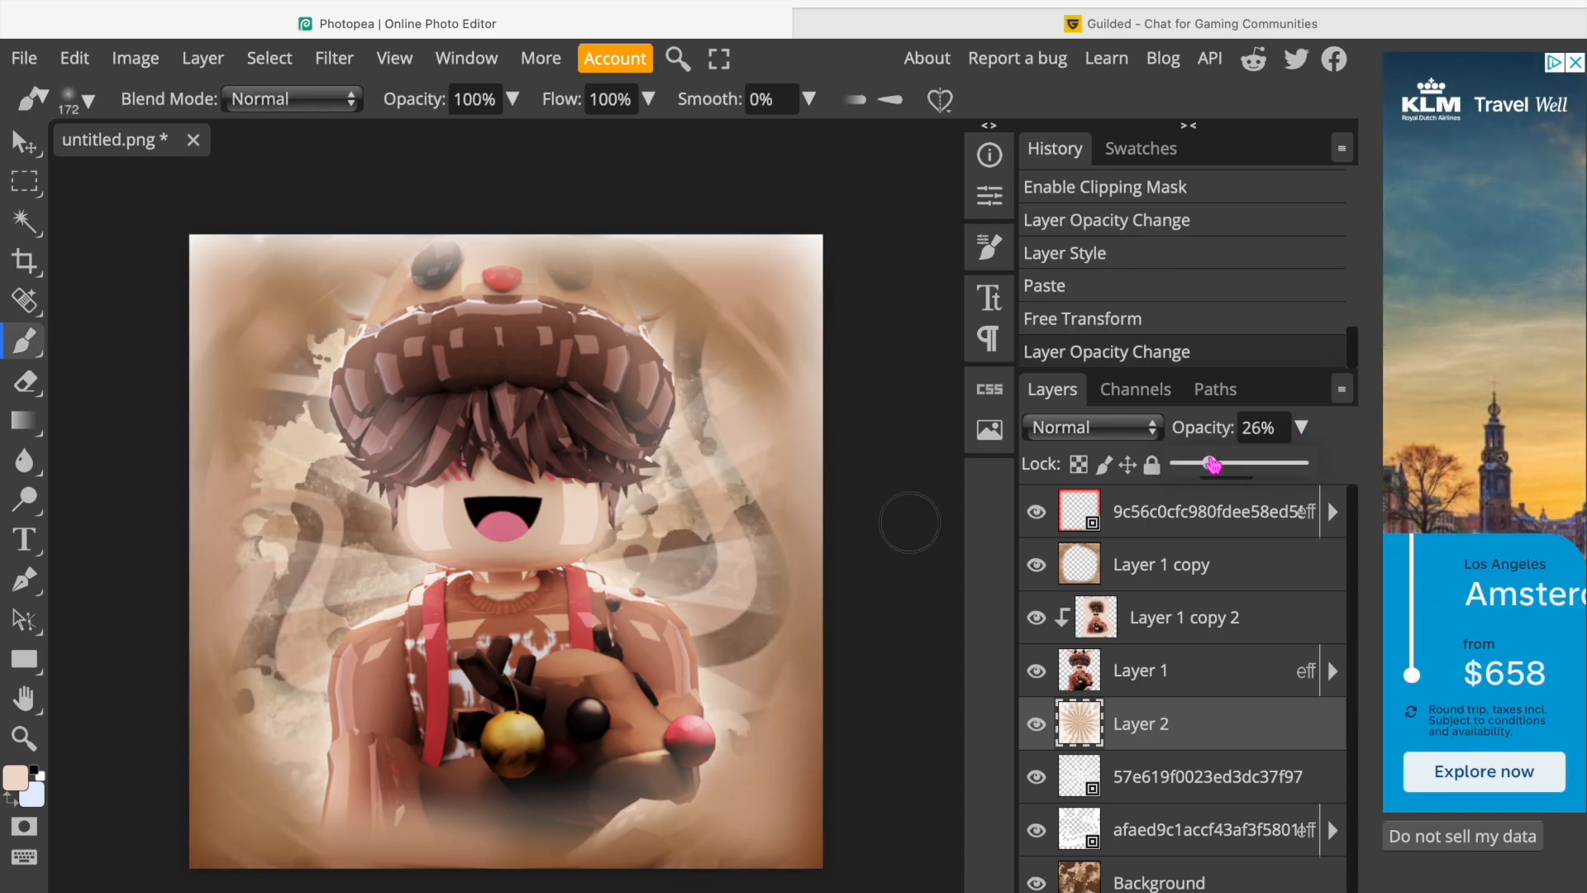
click(1302, 426)
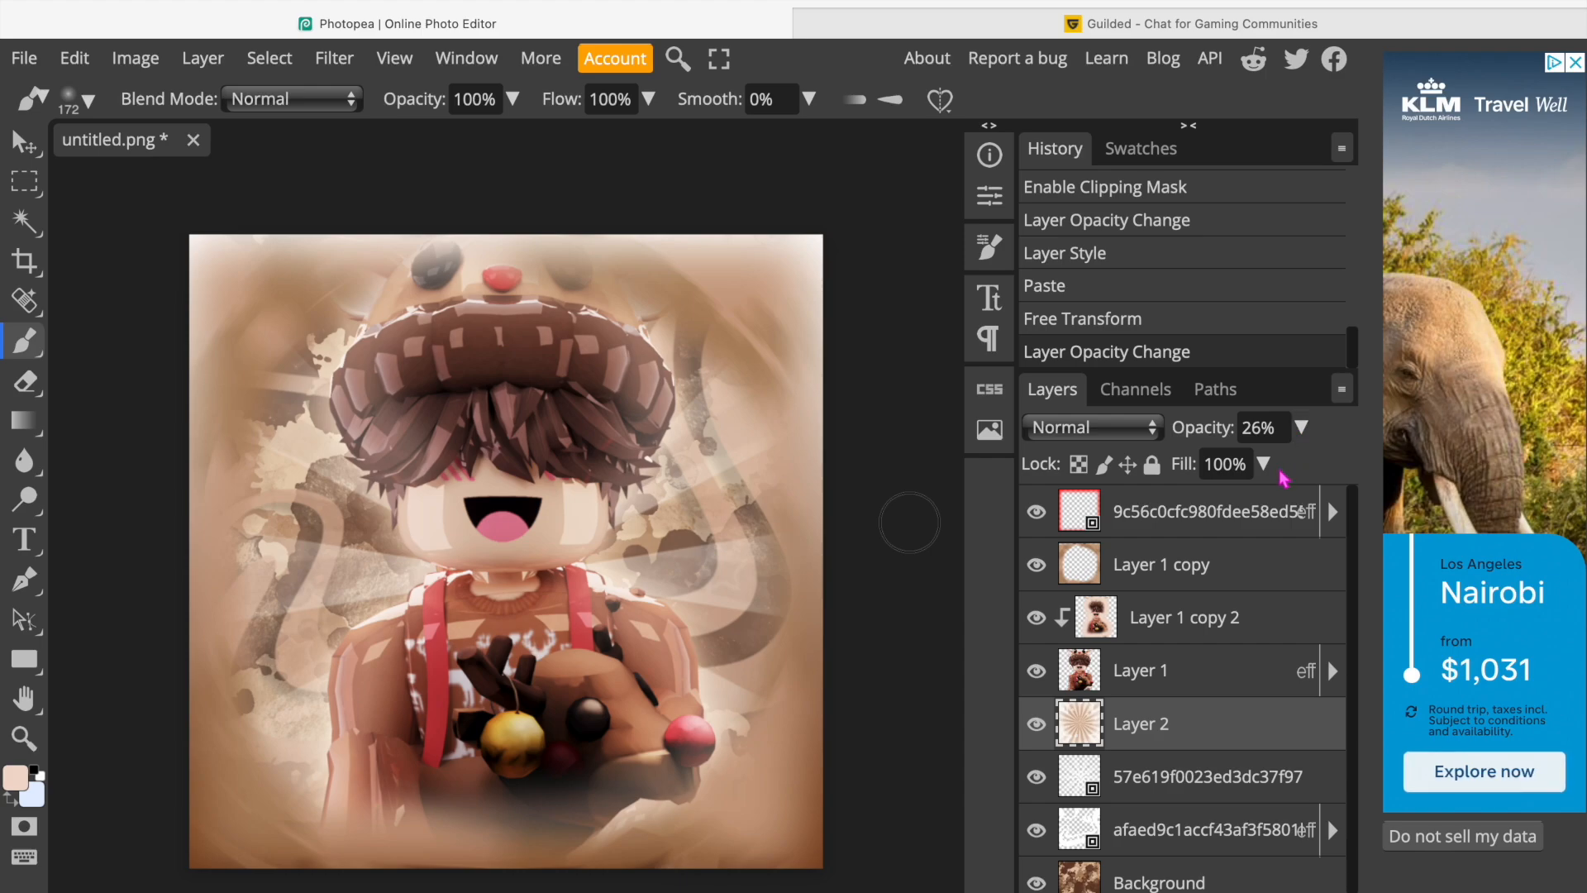